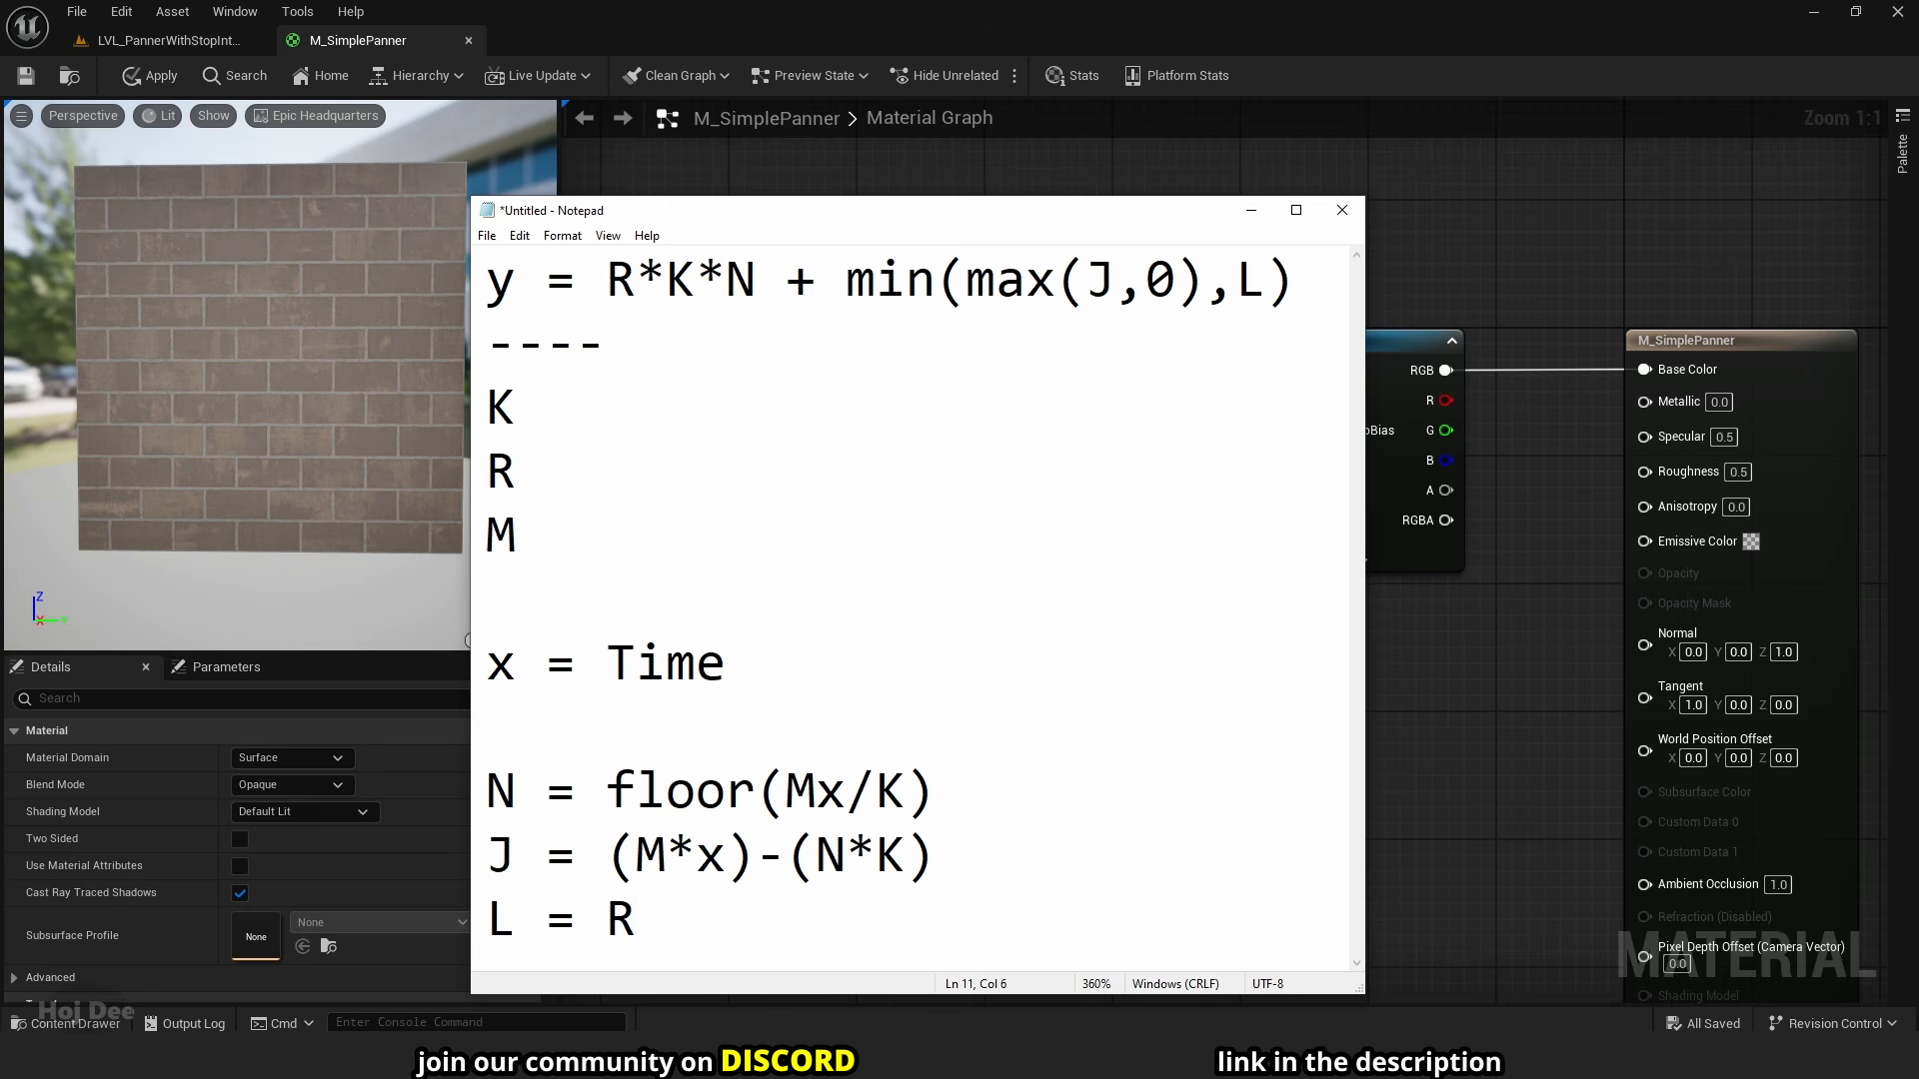
# - Complete the last formula in the notes so it reads L = R*K
pyautogui.write('K')
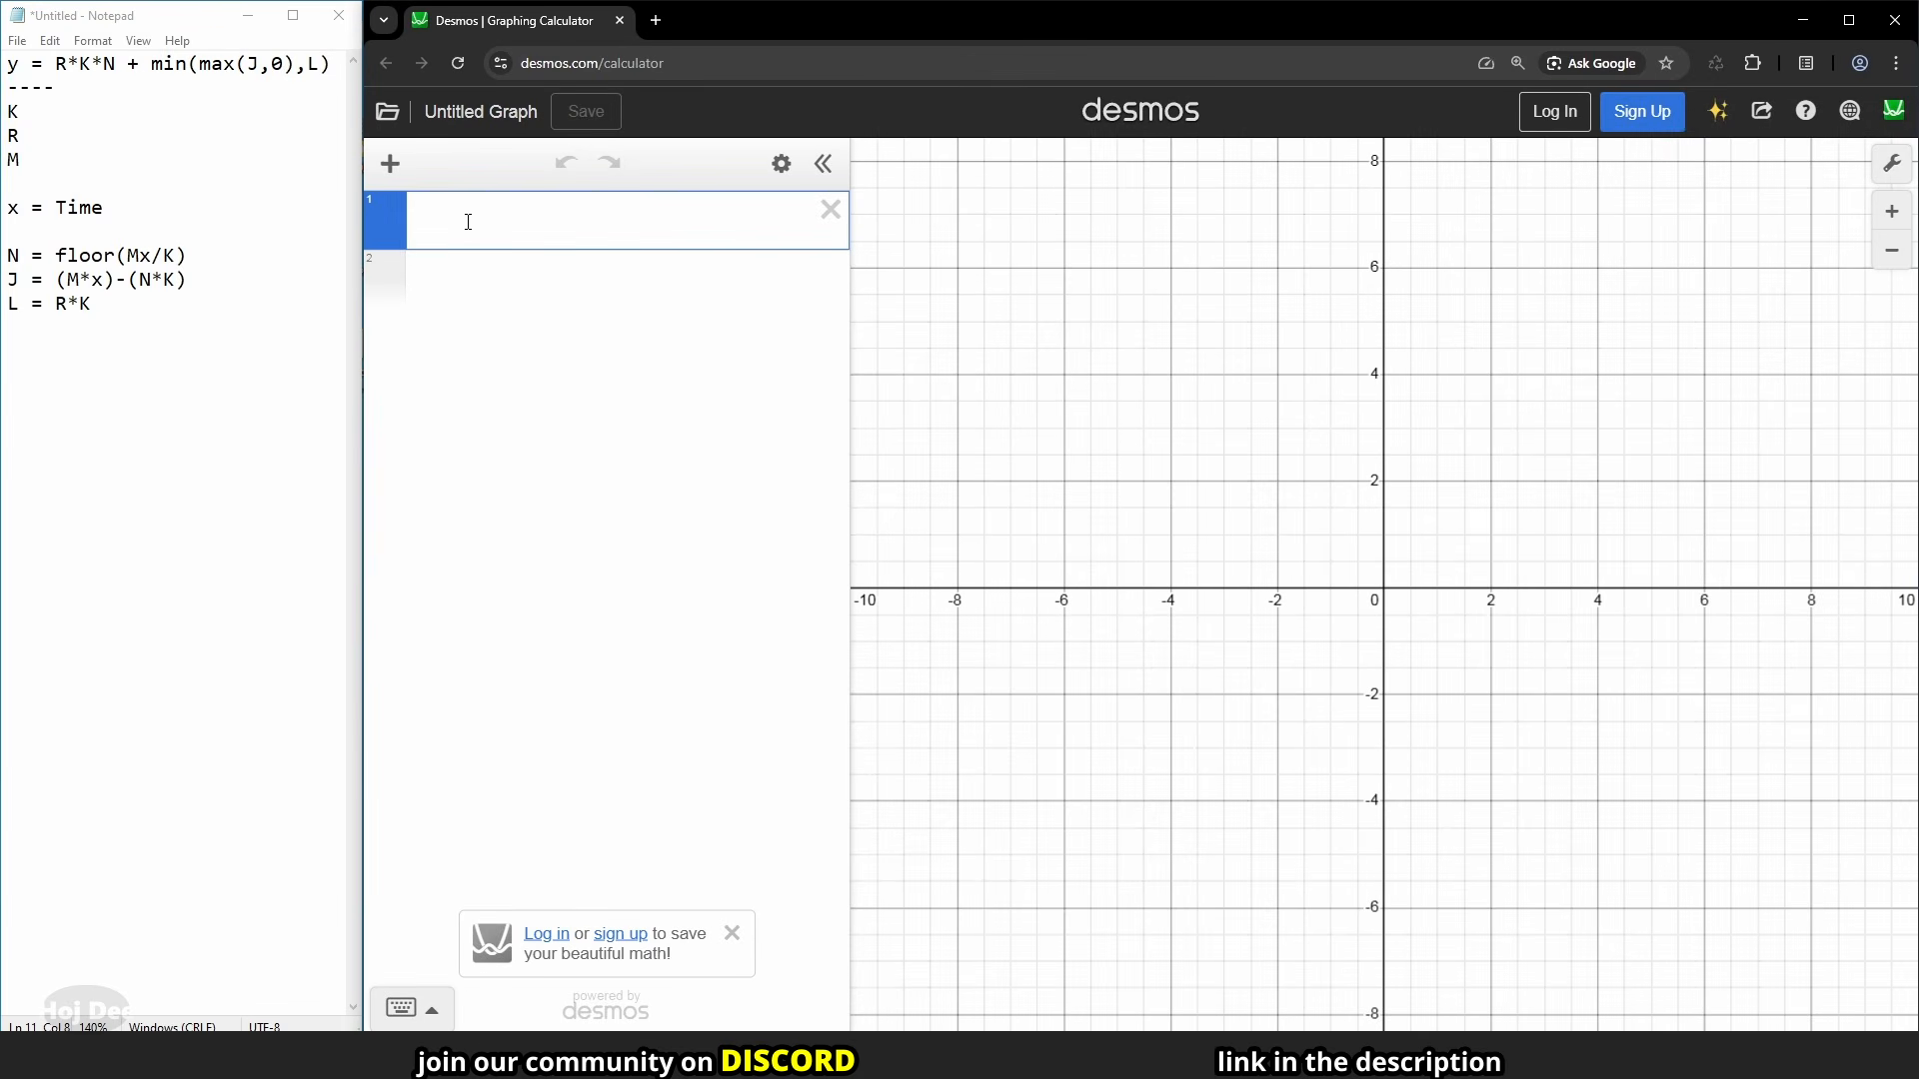
# - In the Desmos graphing calculator, define the constants K = 1, R = 0.5 and M = 1 as separate expressions
pyautogui.write('K = ')
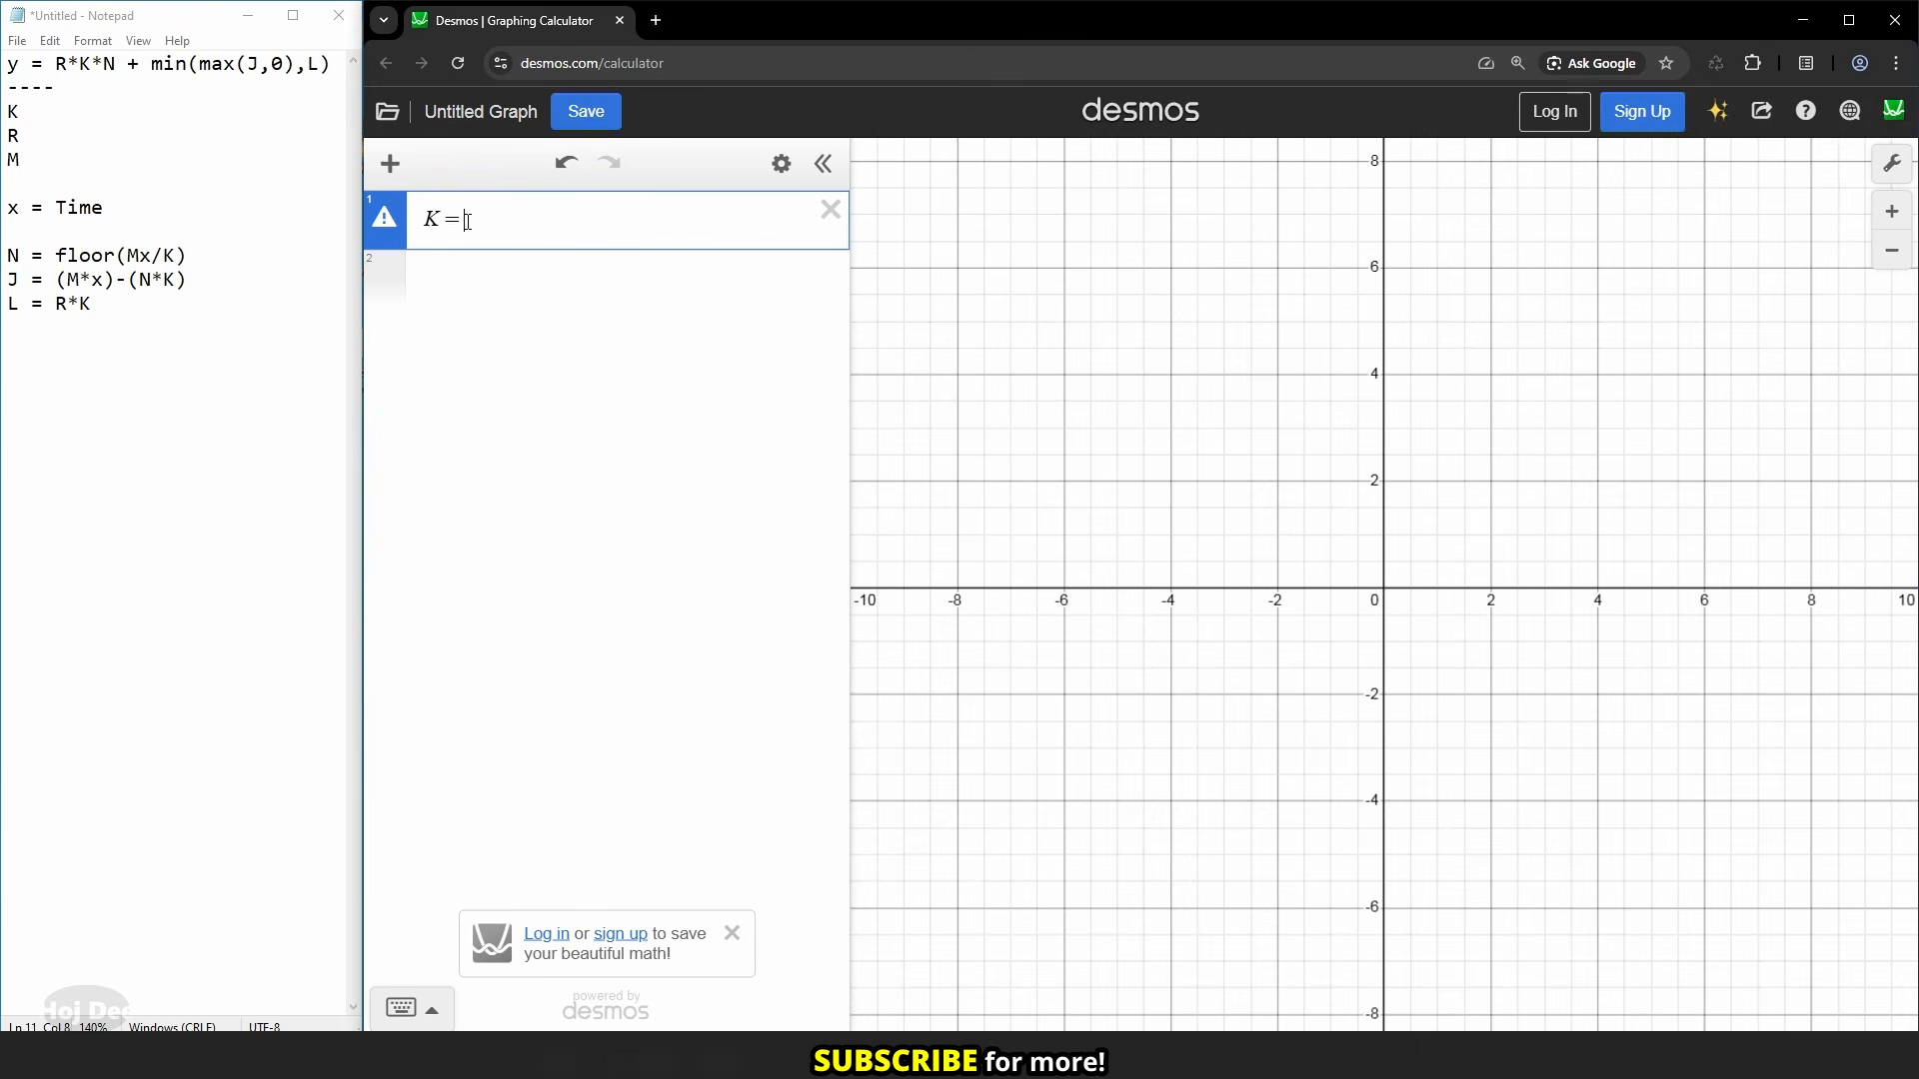
pyautogui.write('1')
pyautogui.press('Return')
pyautogui.write('R=')
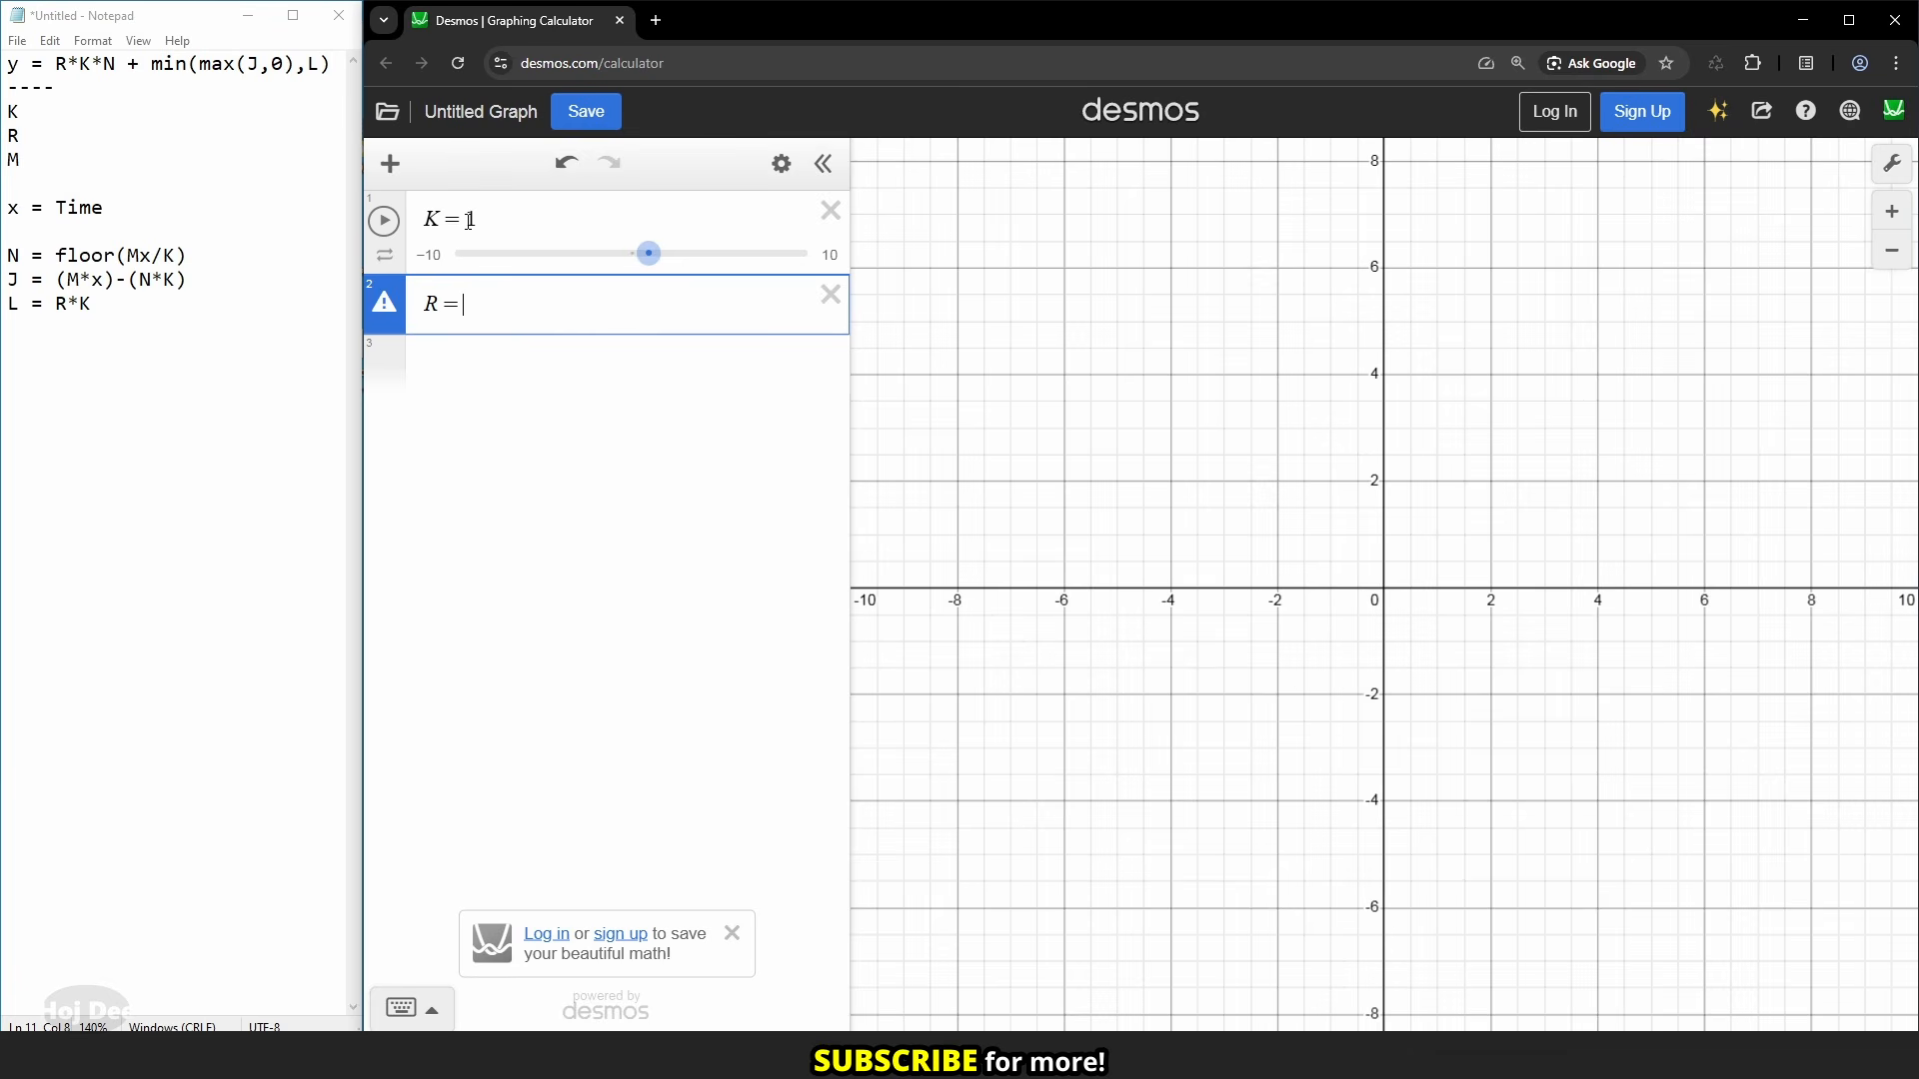
pyautogui.write('0.5')
pyautogui.press('Return')
pyautogui.write('M')
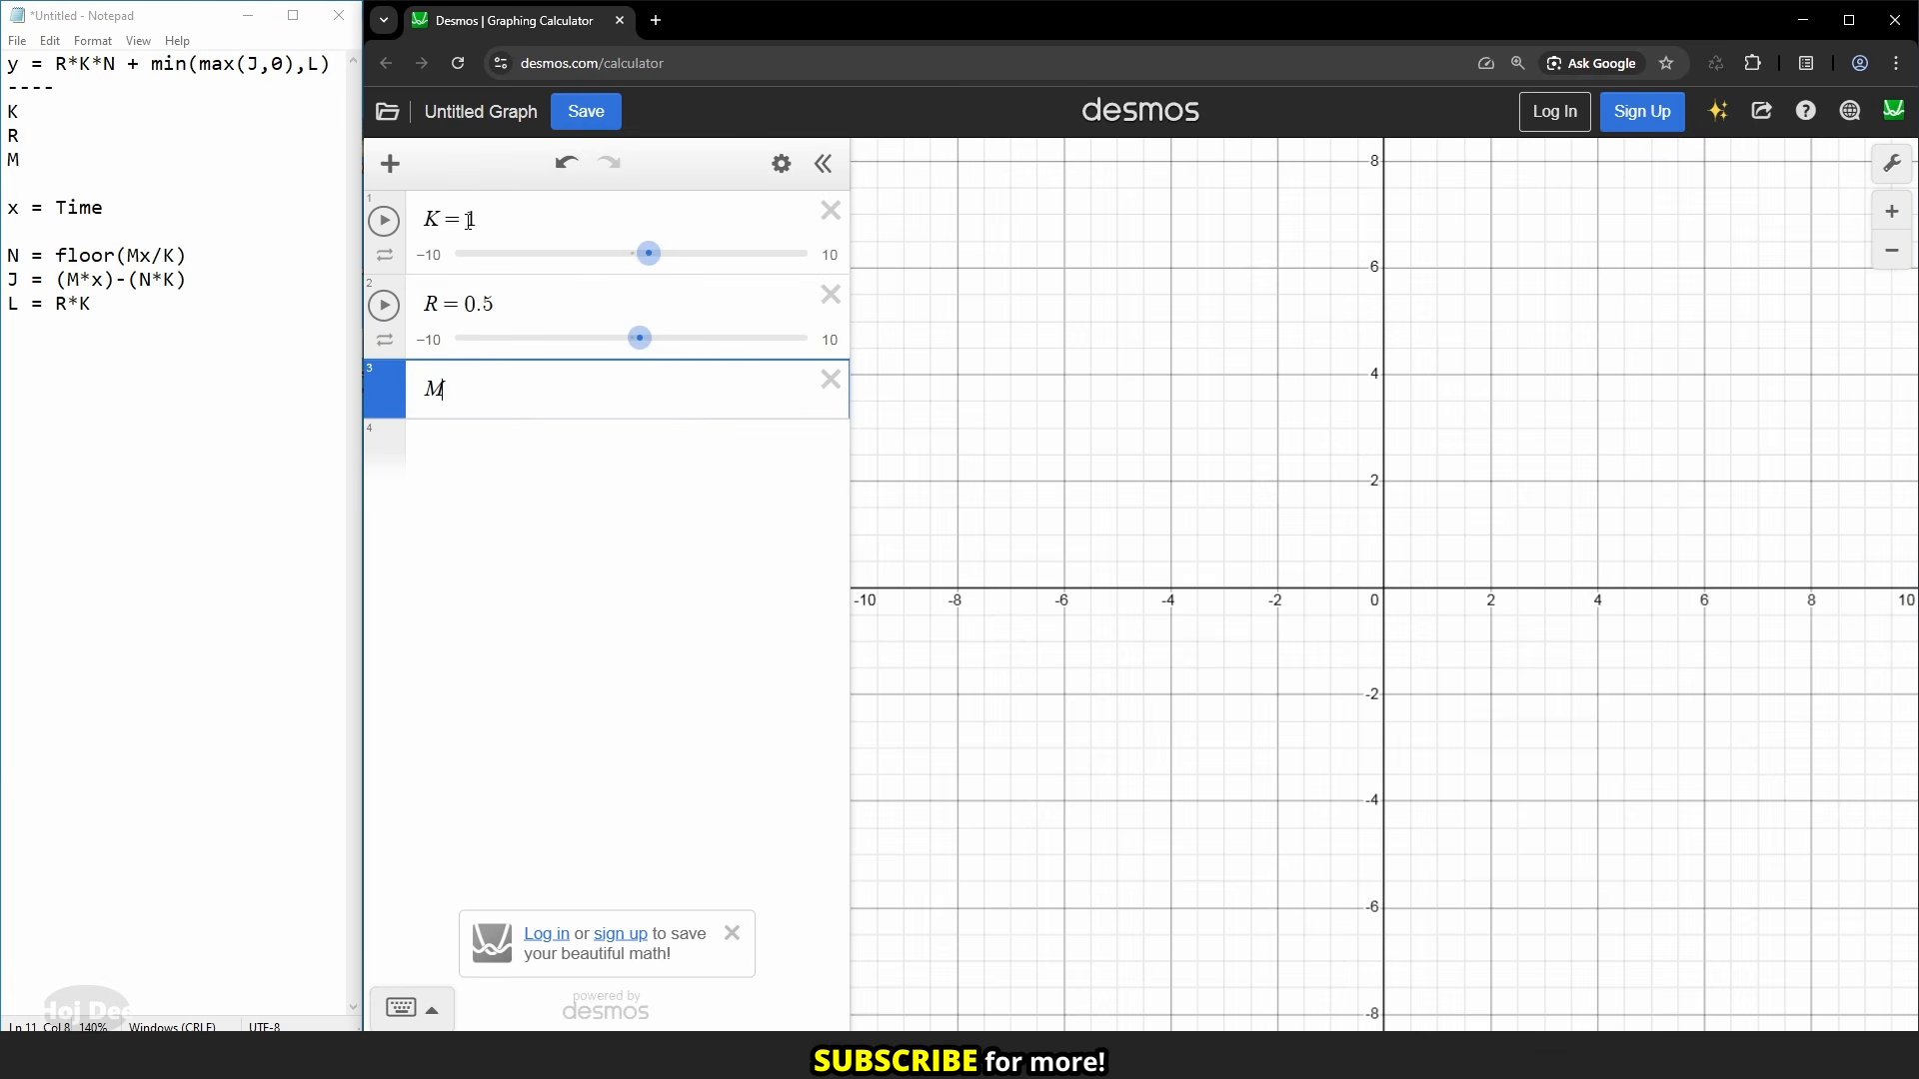
pyautogui.write('=1')
pyautogui.press('Return')
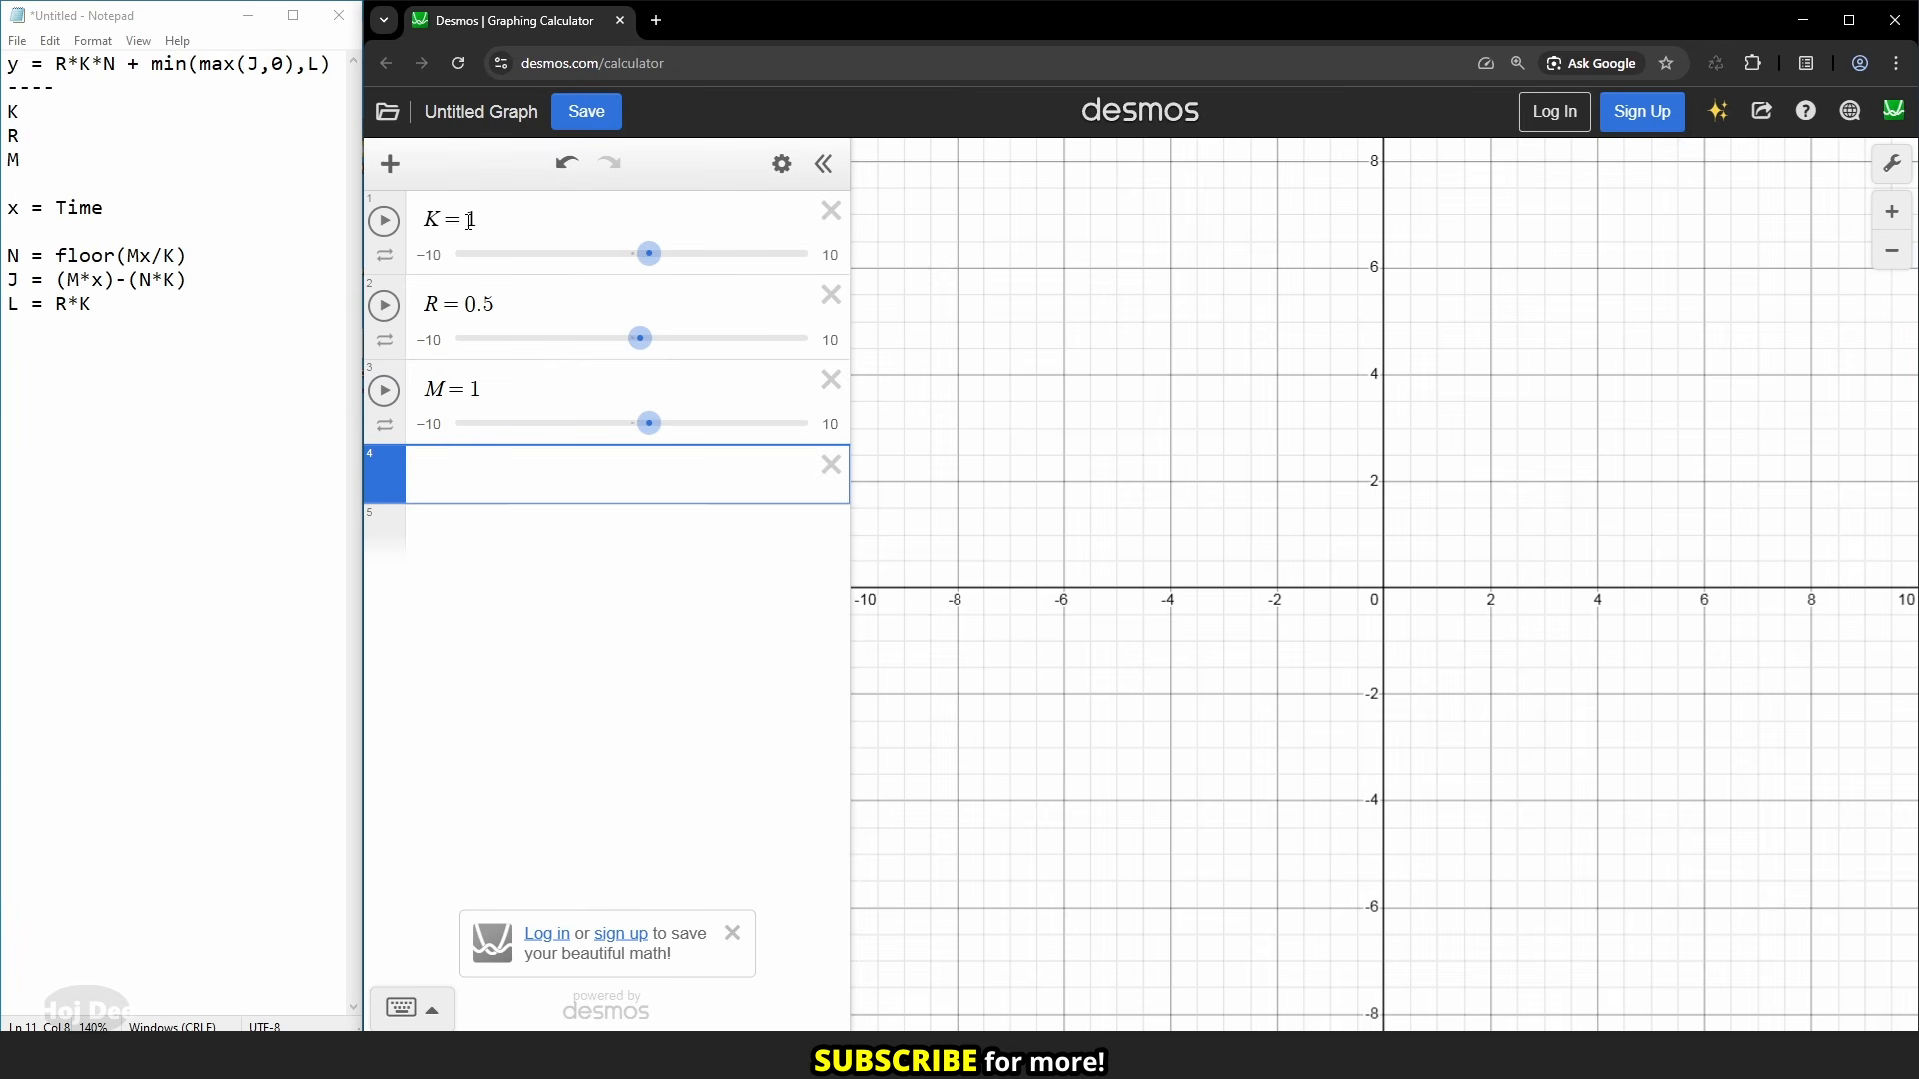
# - Add the expression N = floor(Mx/(K)) below the constants
pyautogui.write('N=fl')
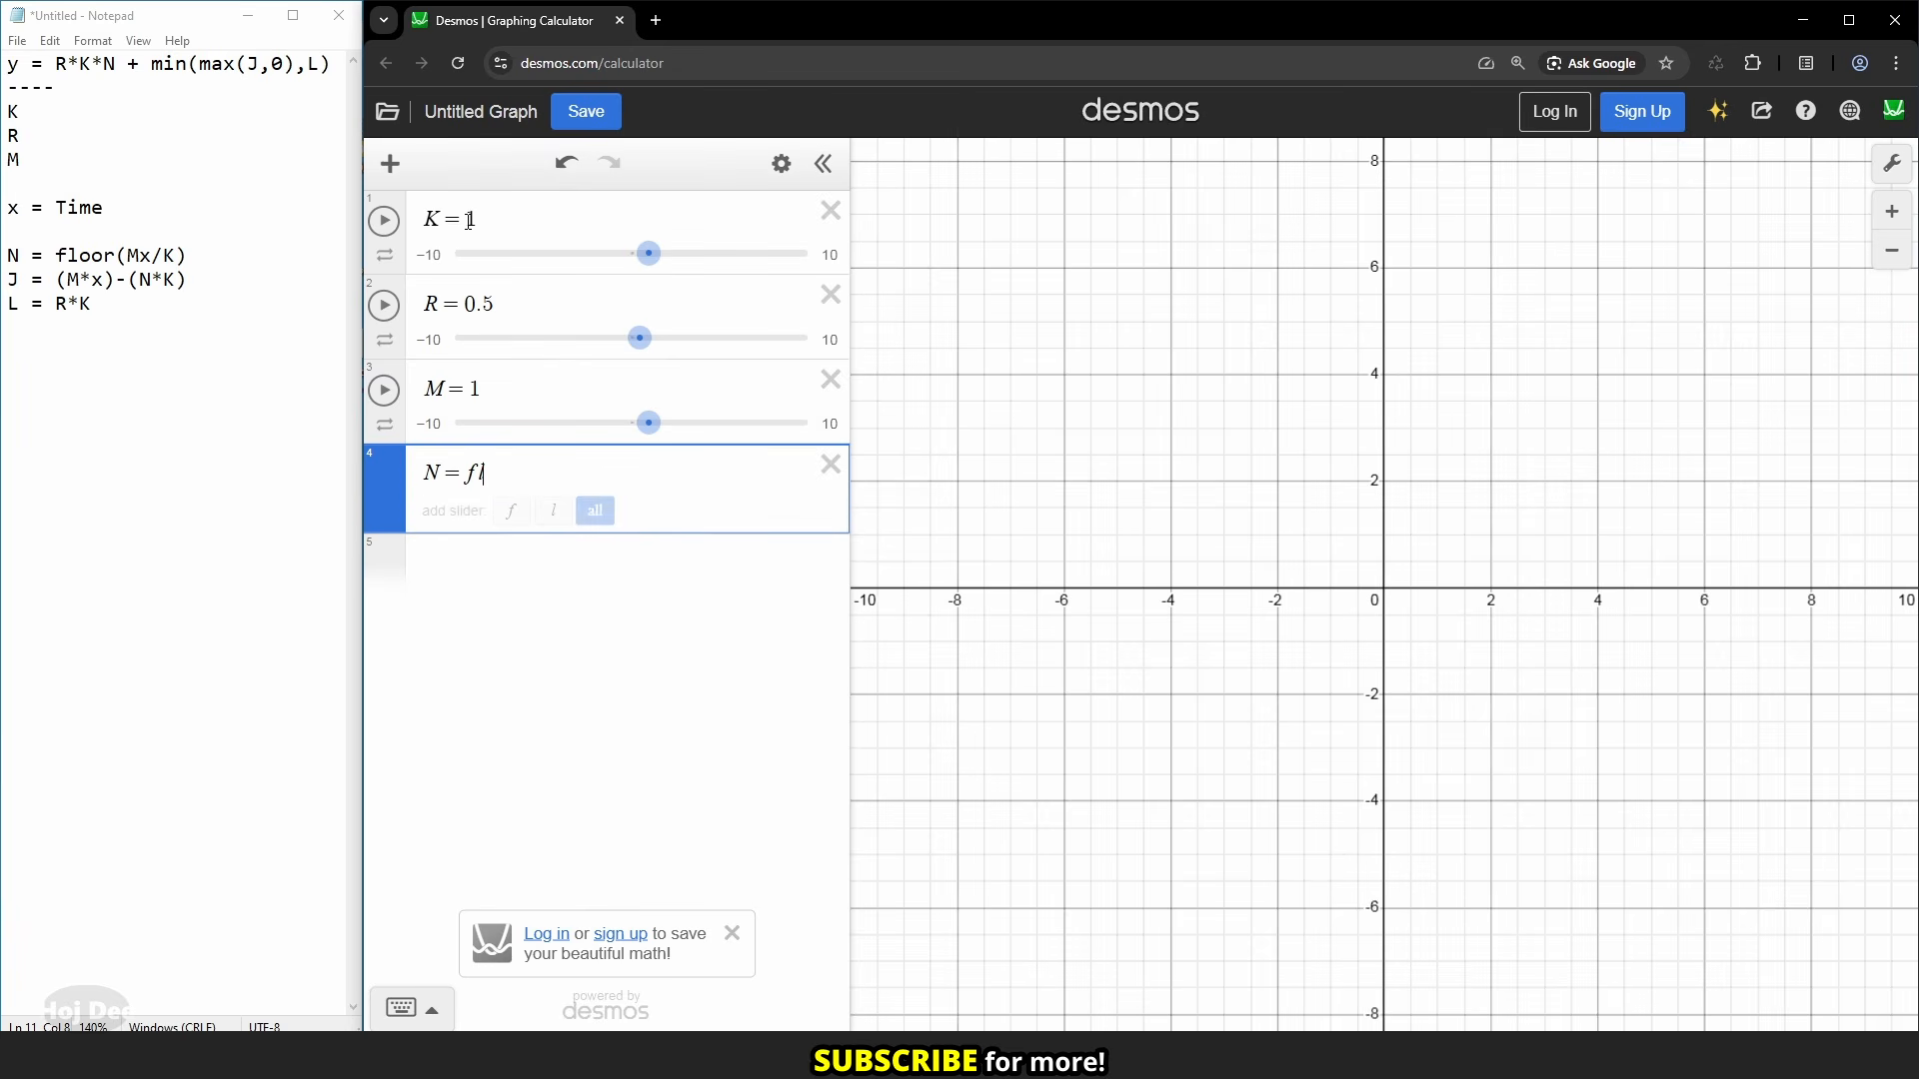
pyautogui.write('oor(Mx')
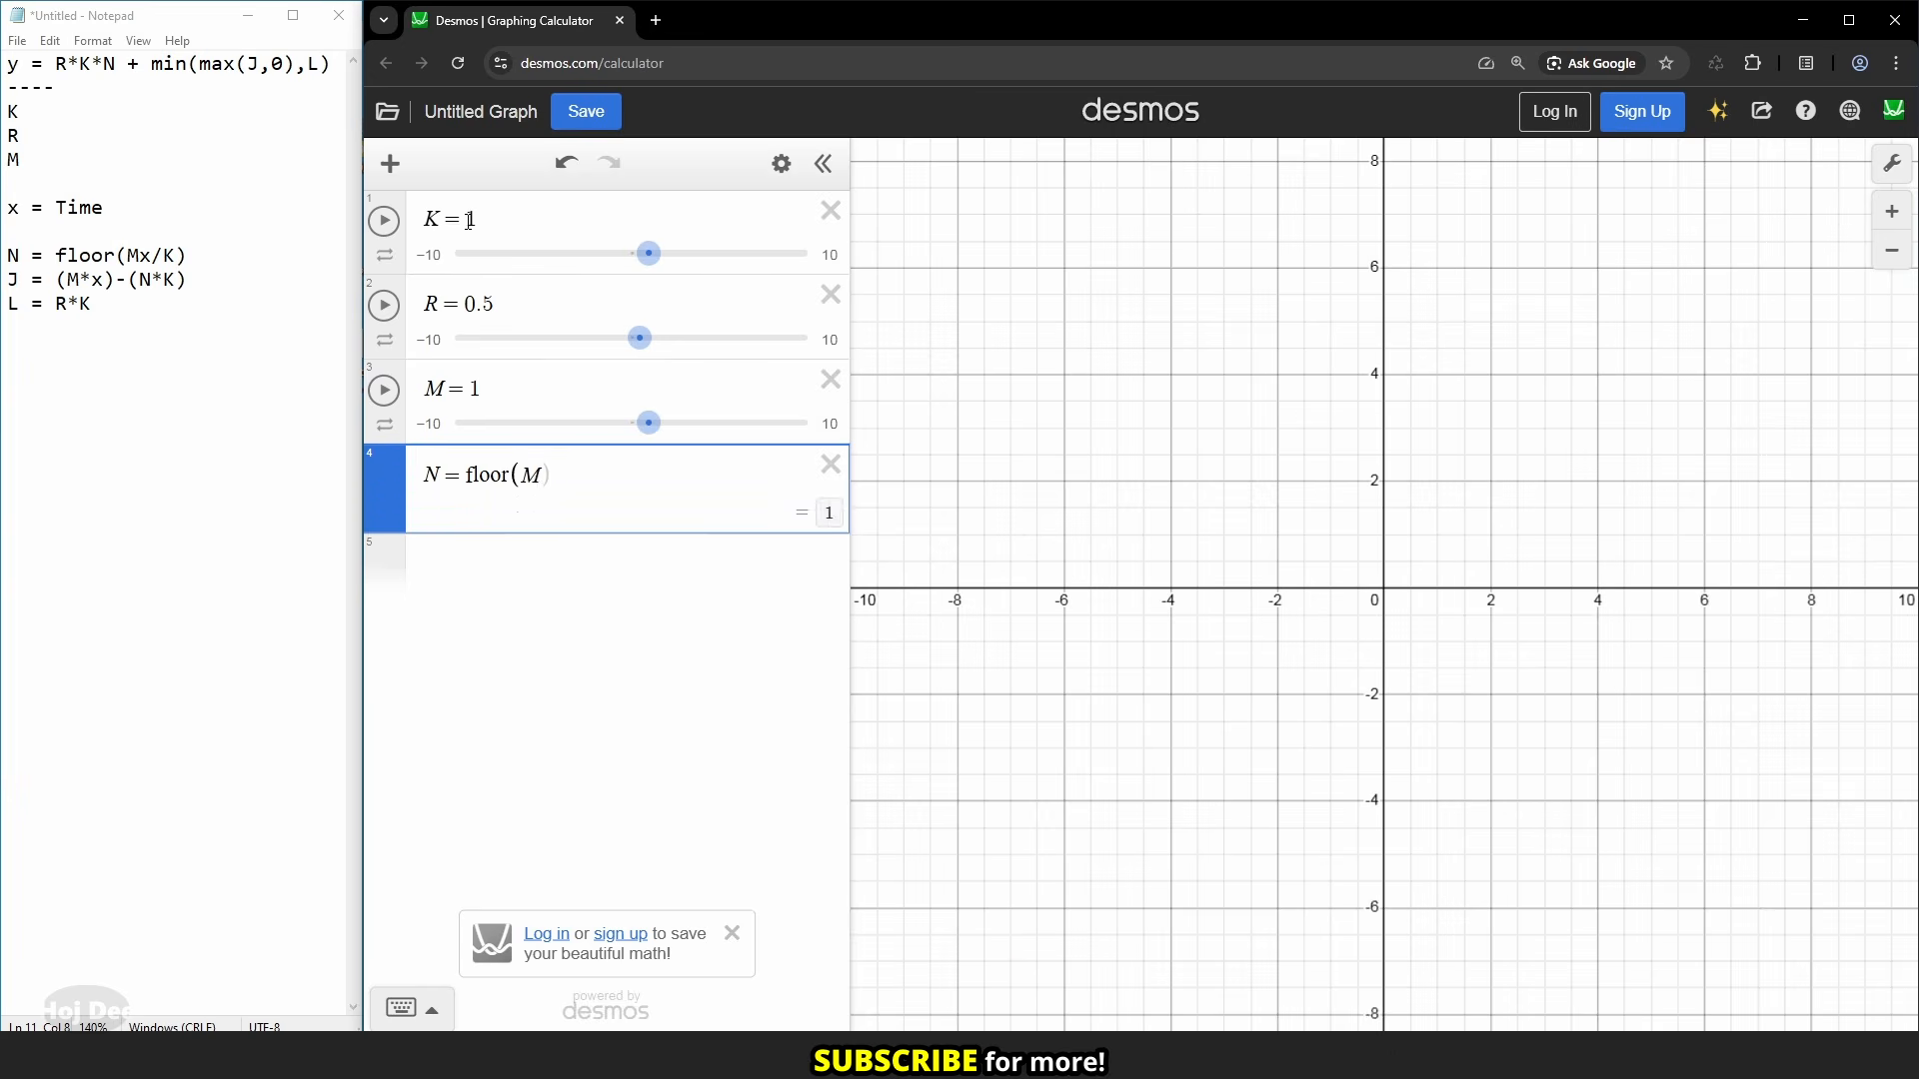
pyautogui.write('/(K)')
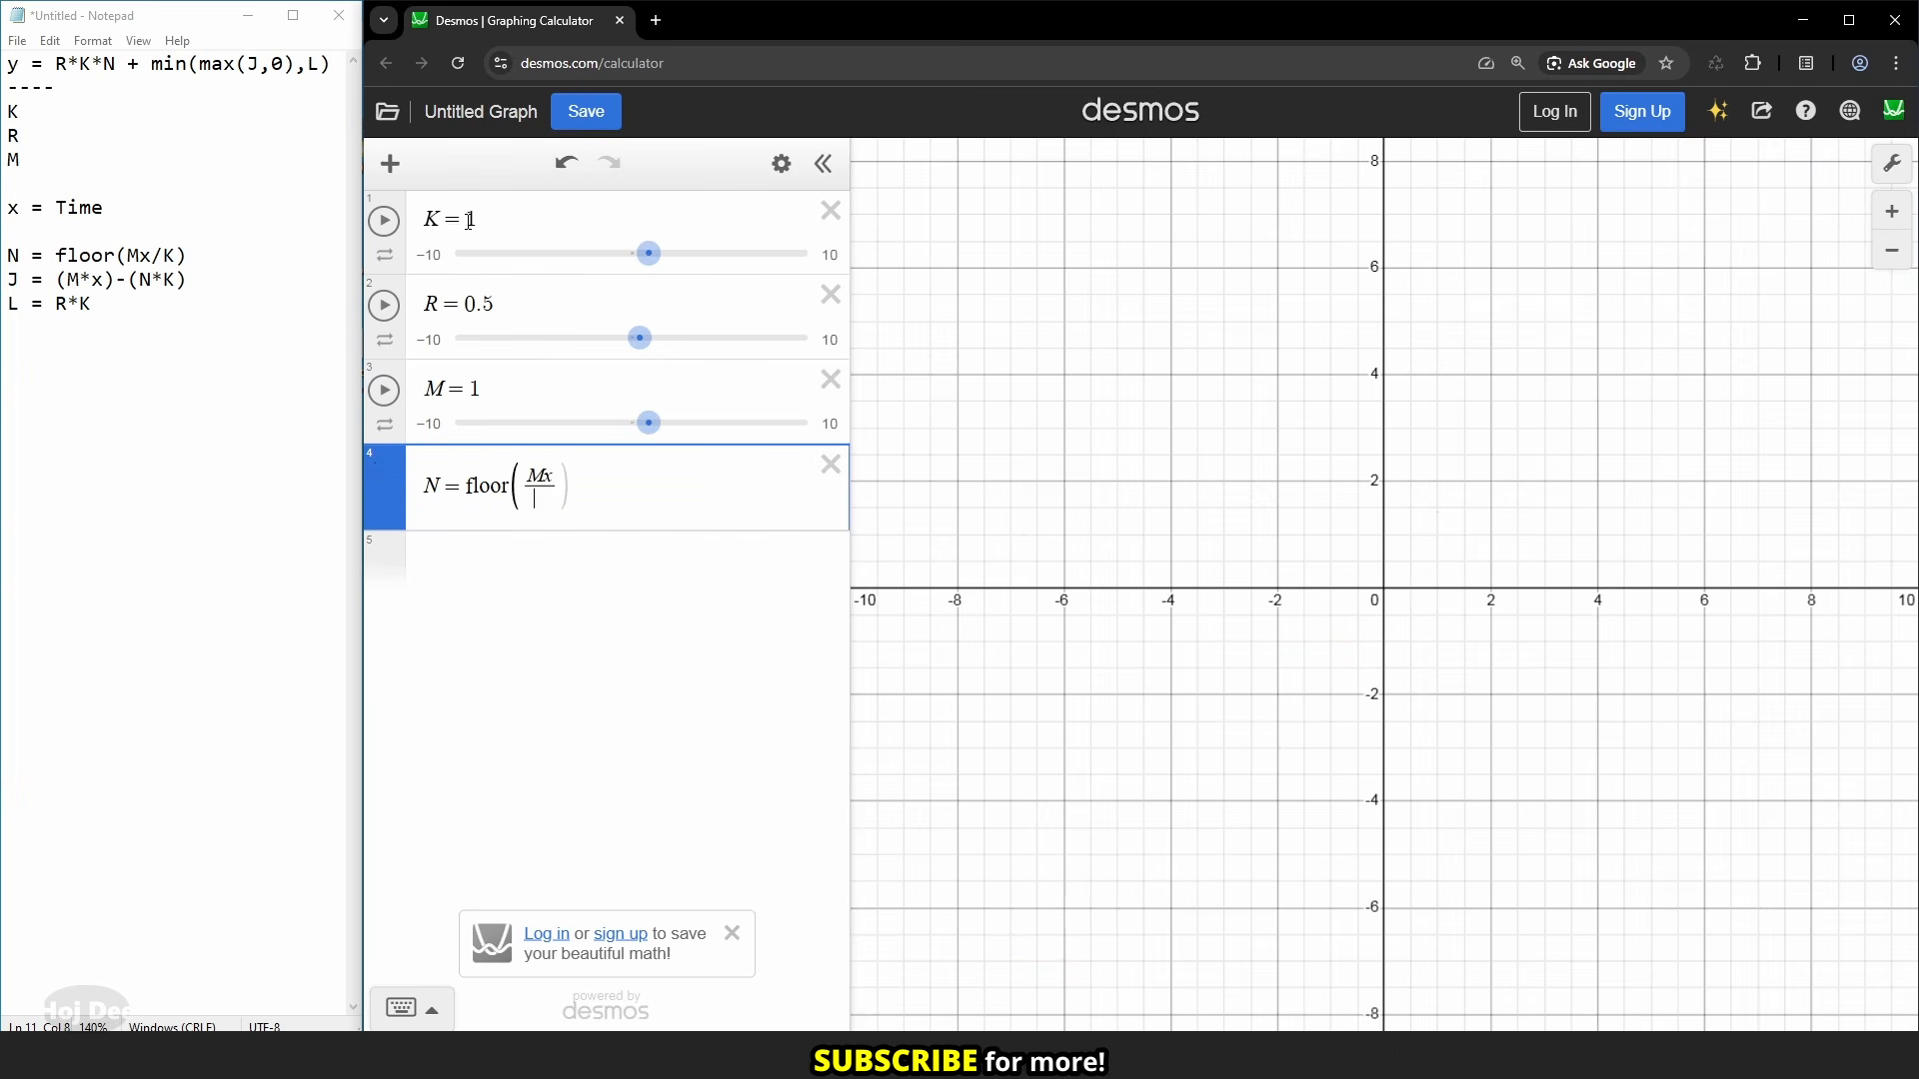
pyautogui.press('Return')
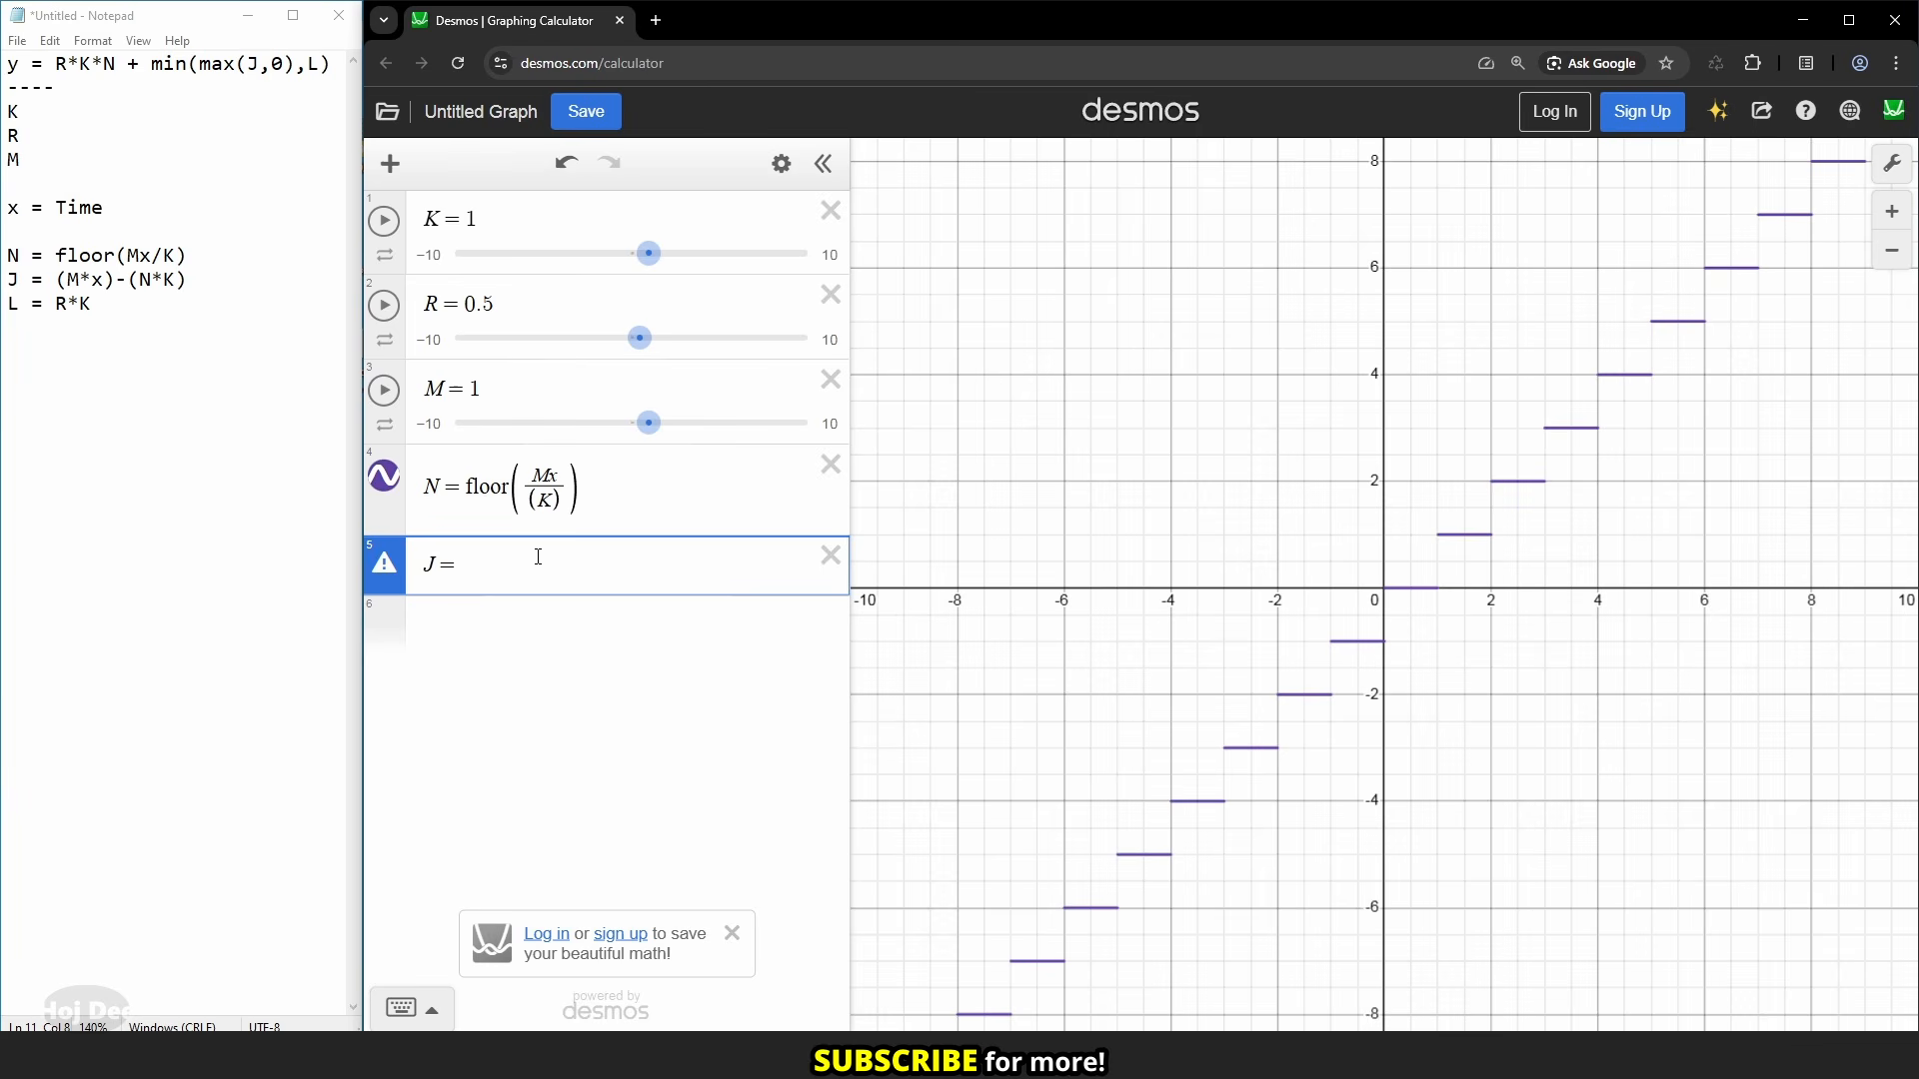
# - Add the expressions J = Mx − NK and L = RK below N
pyautogui.write('Mx')
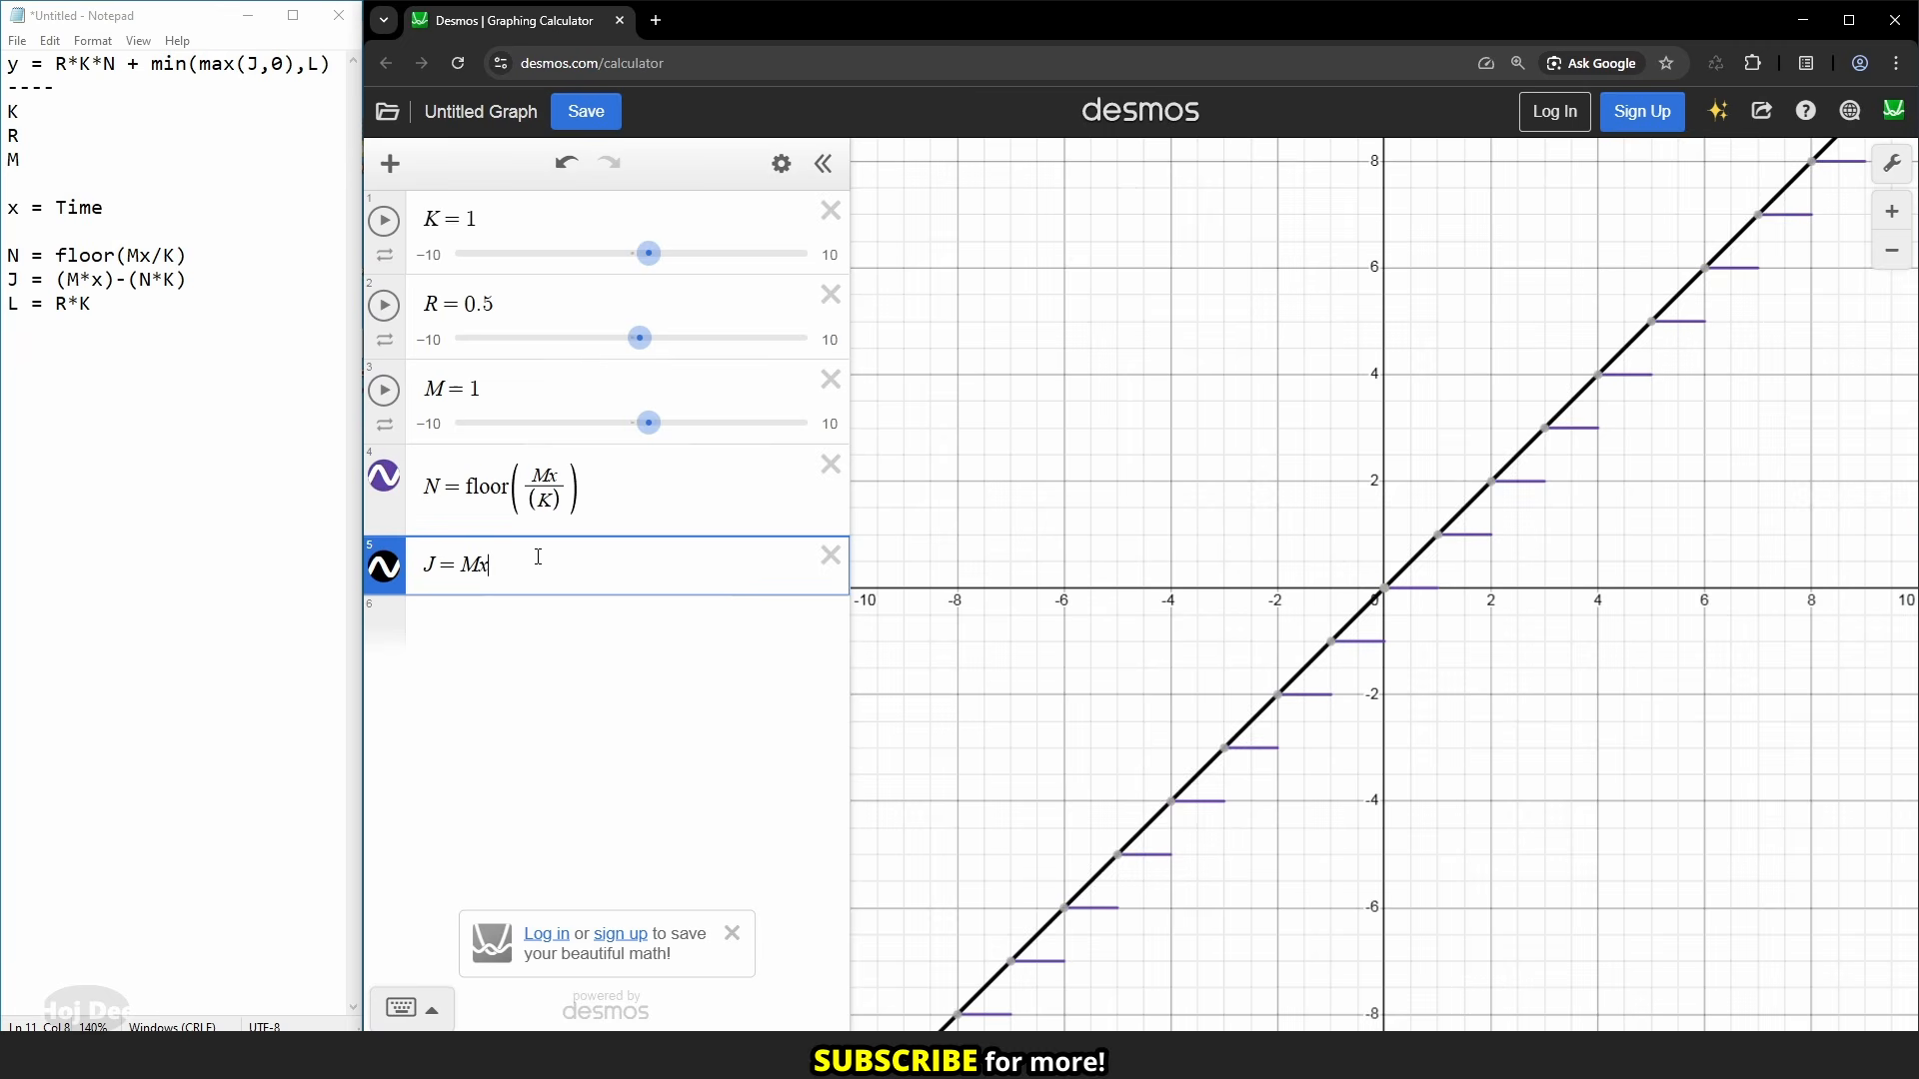
pyautogui.write('-N')
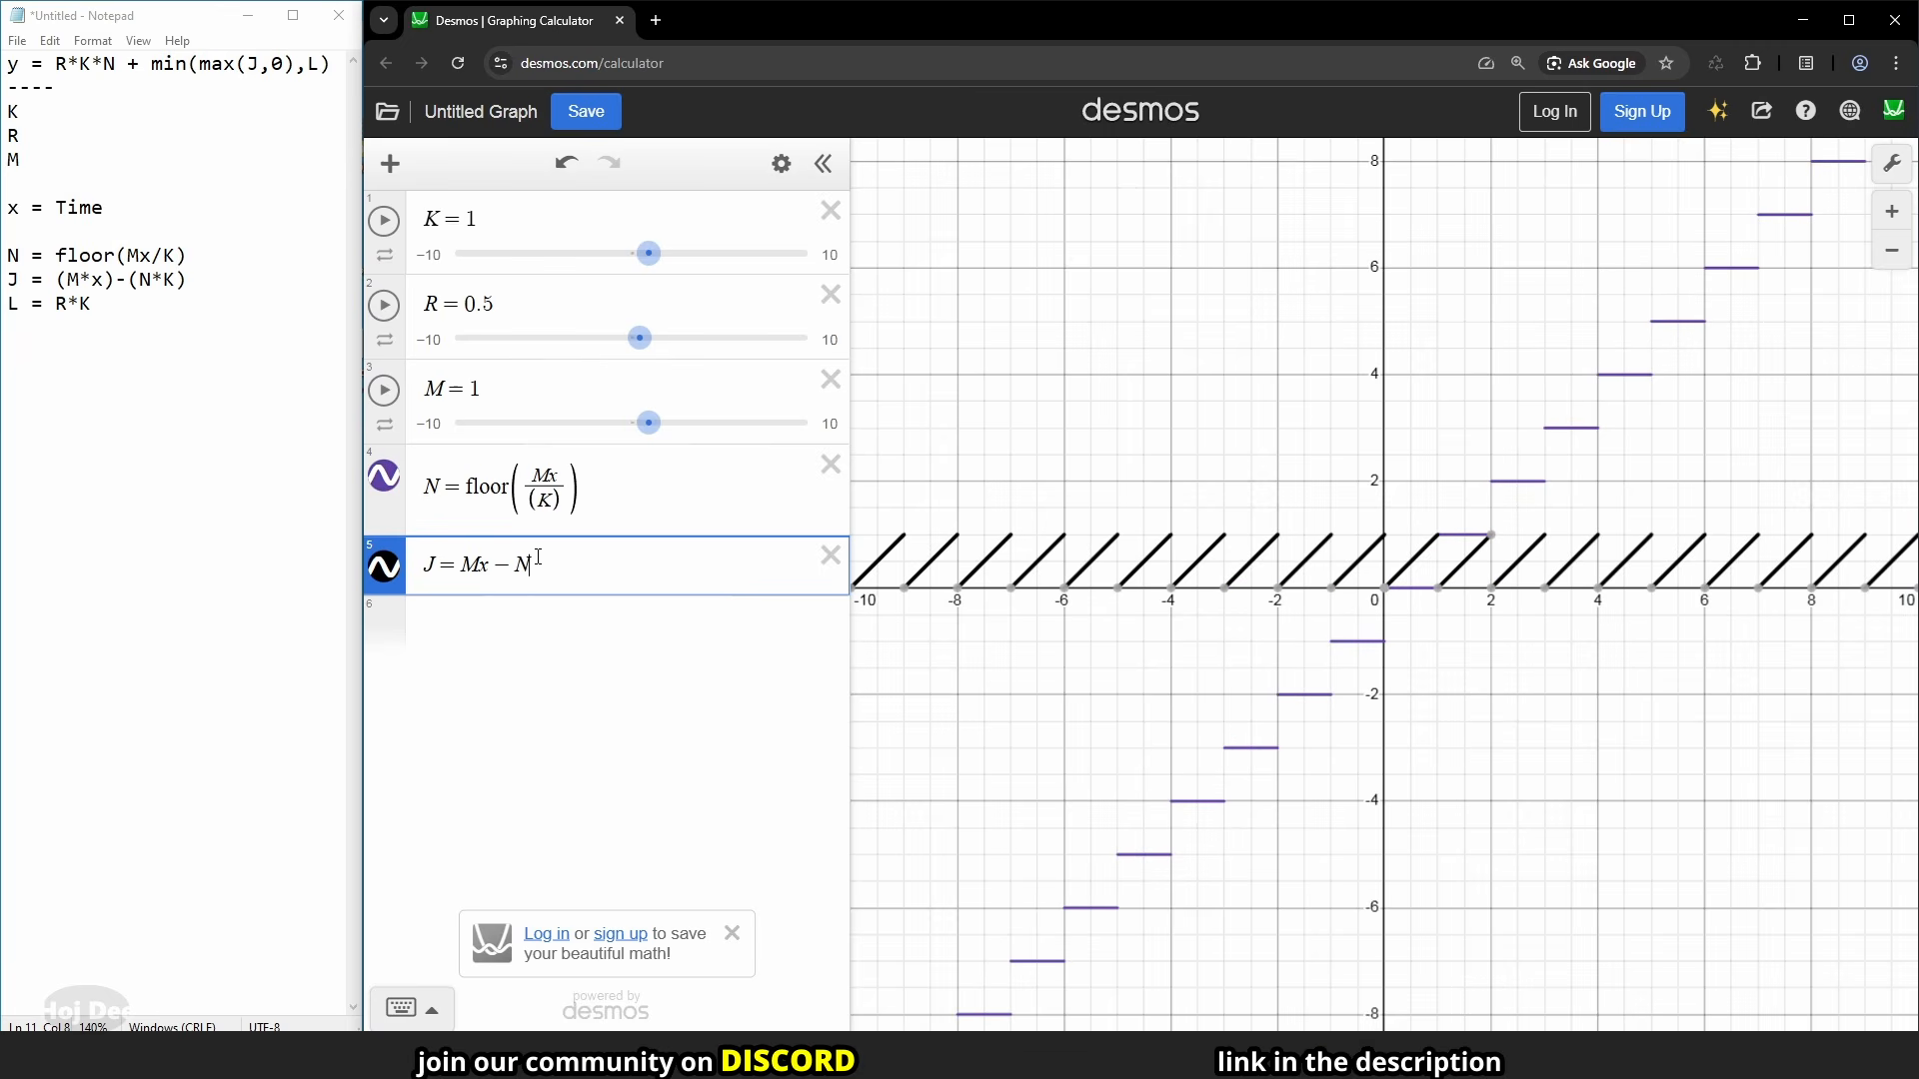
pyautogui.write('K')
pyautogui.press('Return')
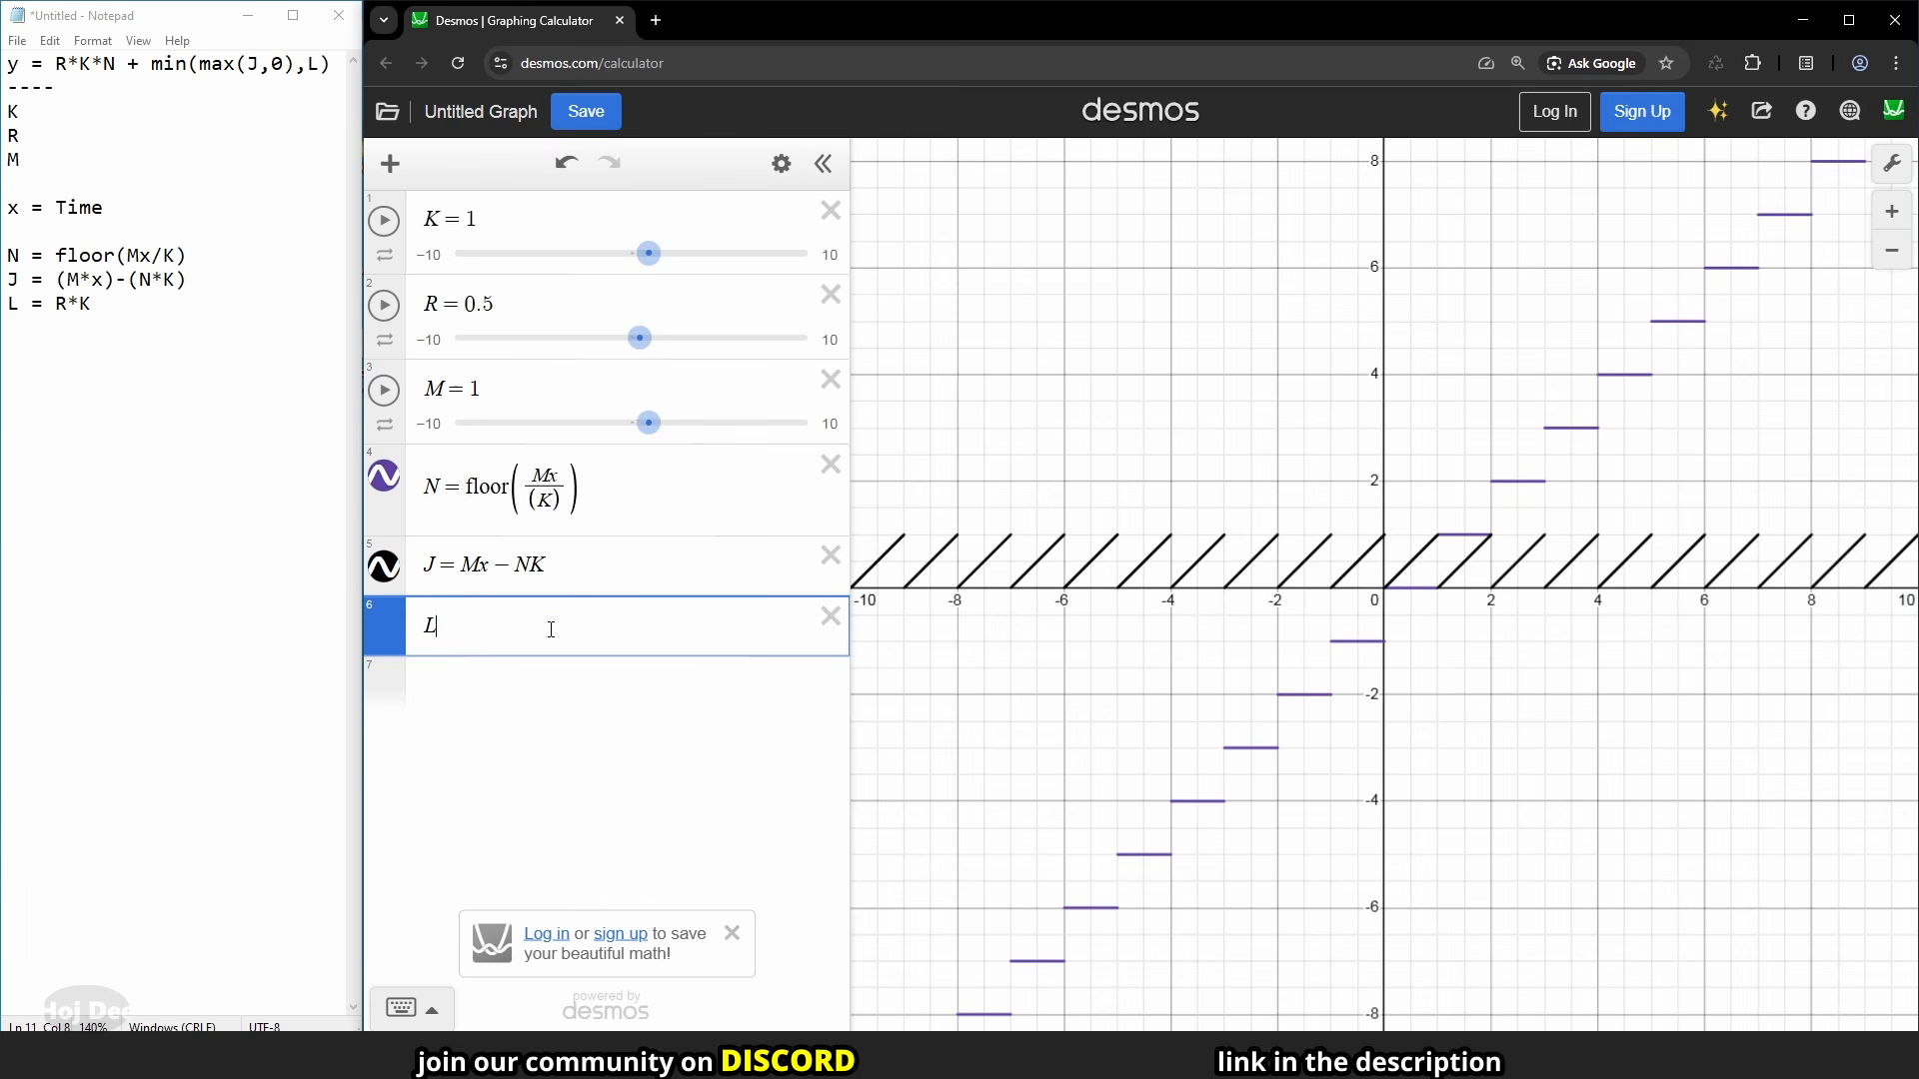
pyautogui.write('R')
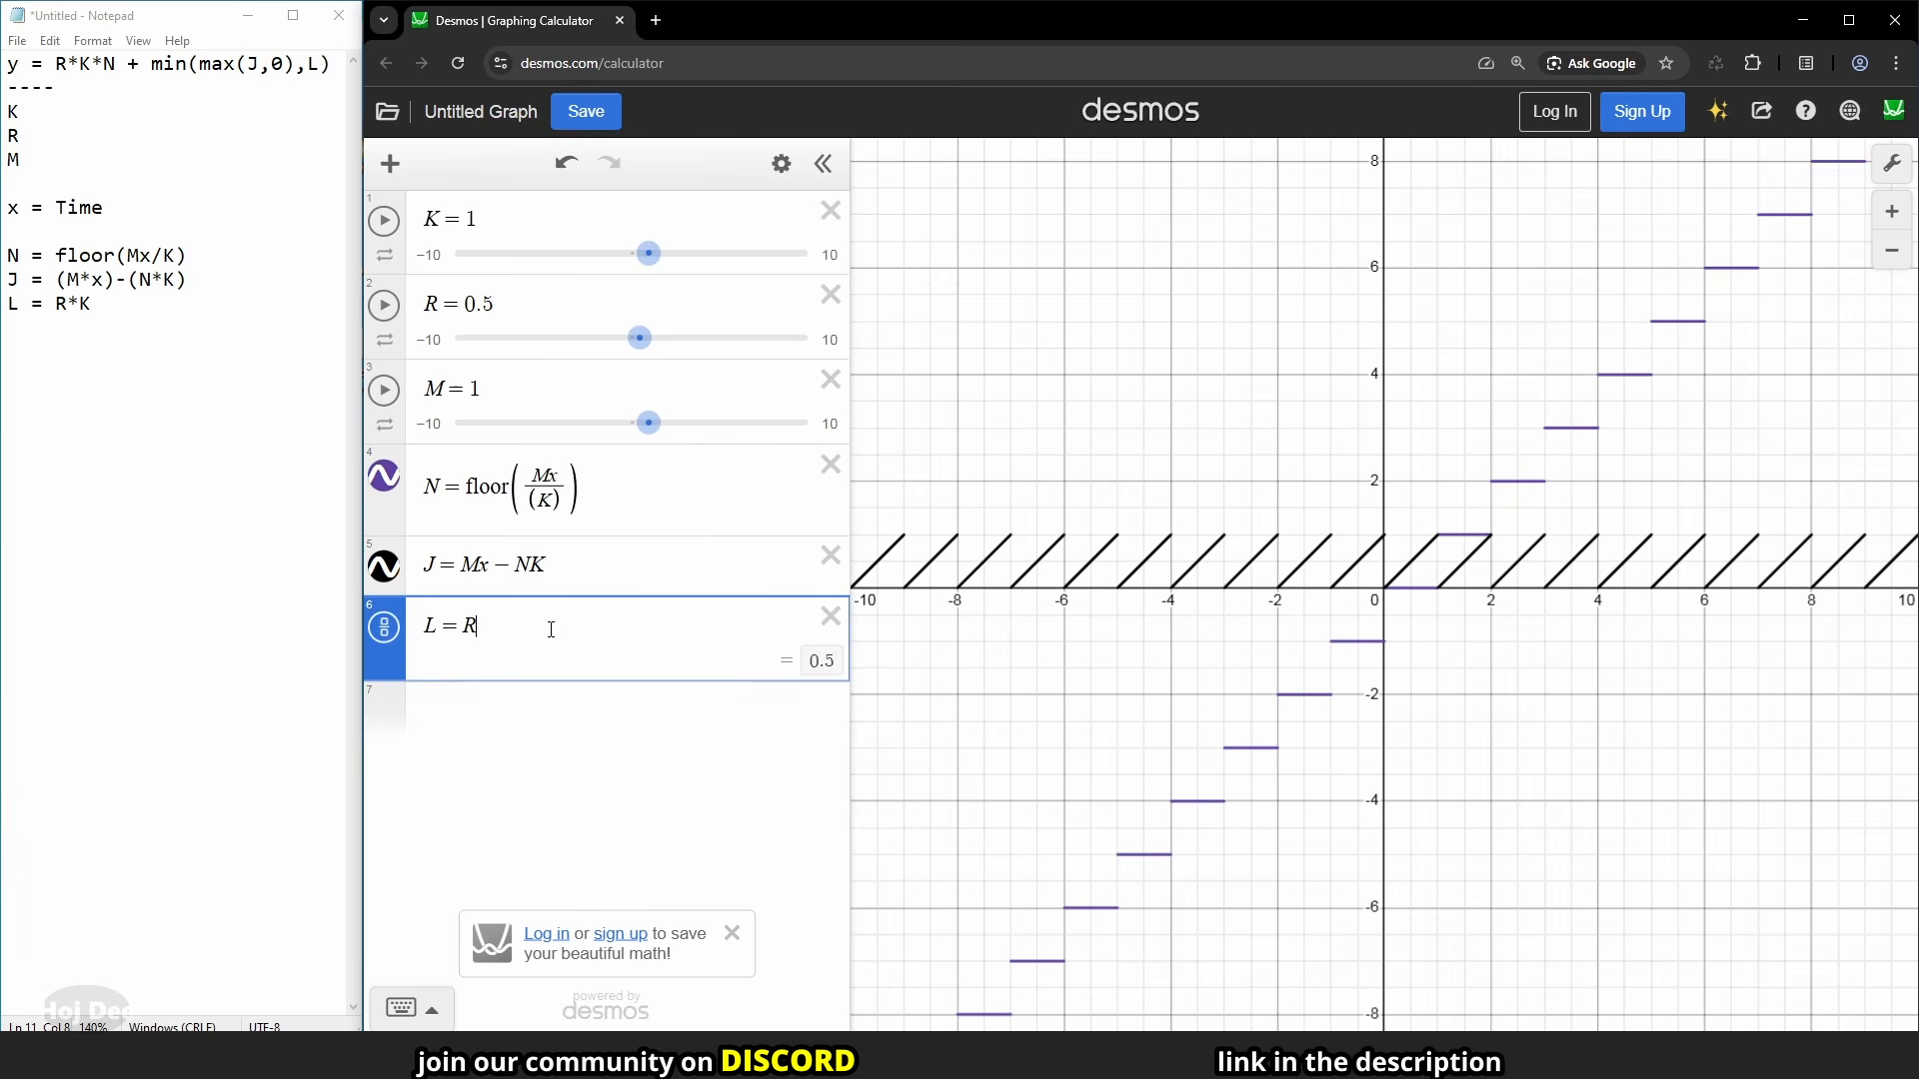
pyautogui.write('K')
pyautogui.press('Return')
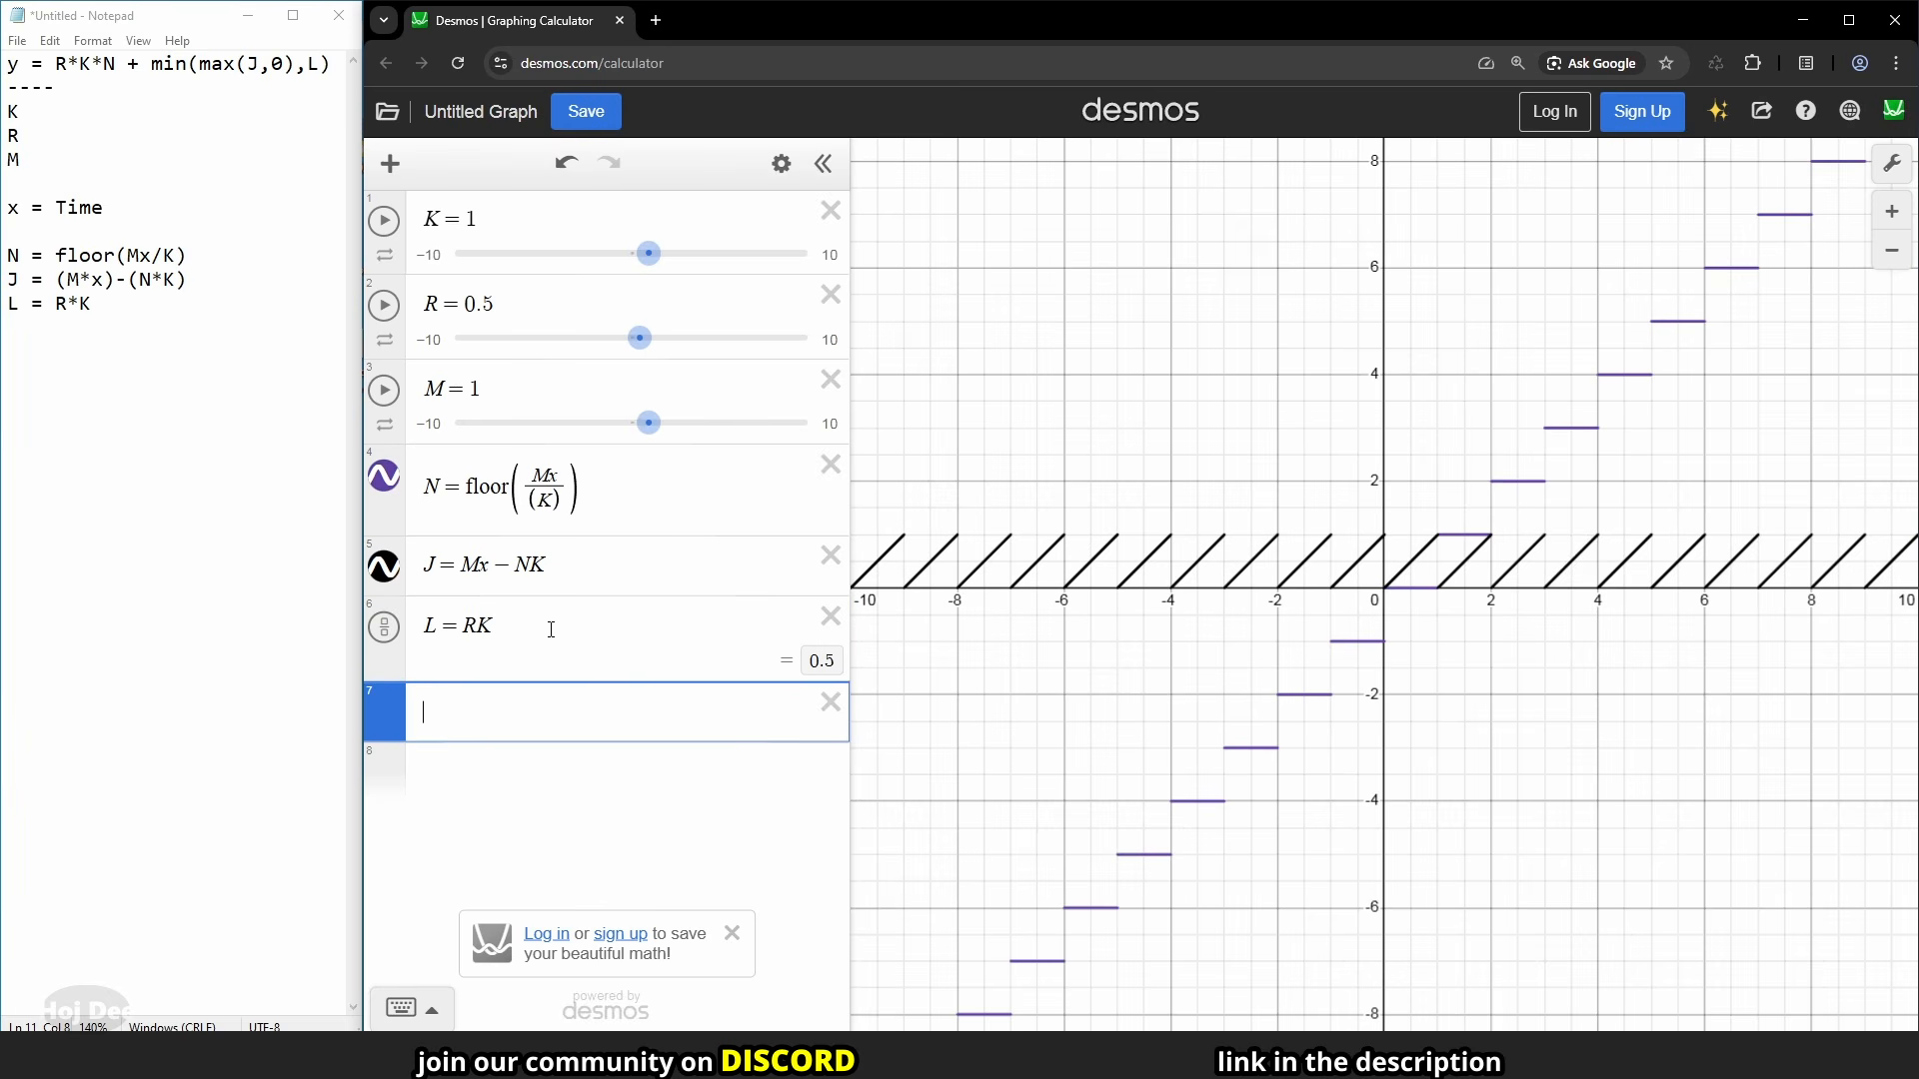
# - Plot y = RKN + min(max(J,0),L) and hide the graphs of J and N
pyautogui.write('y=RKN+min(max')
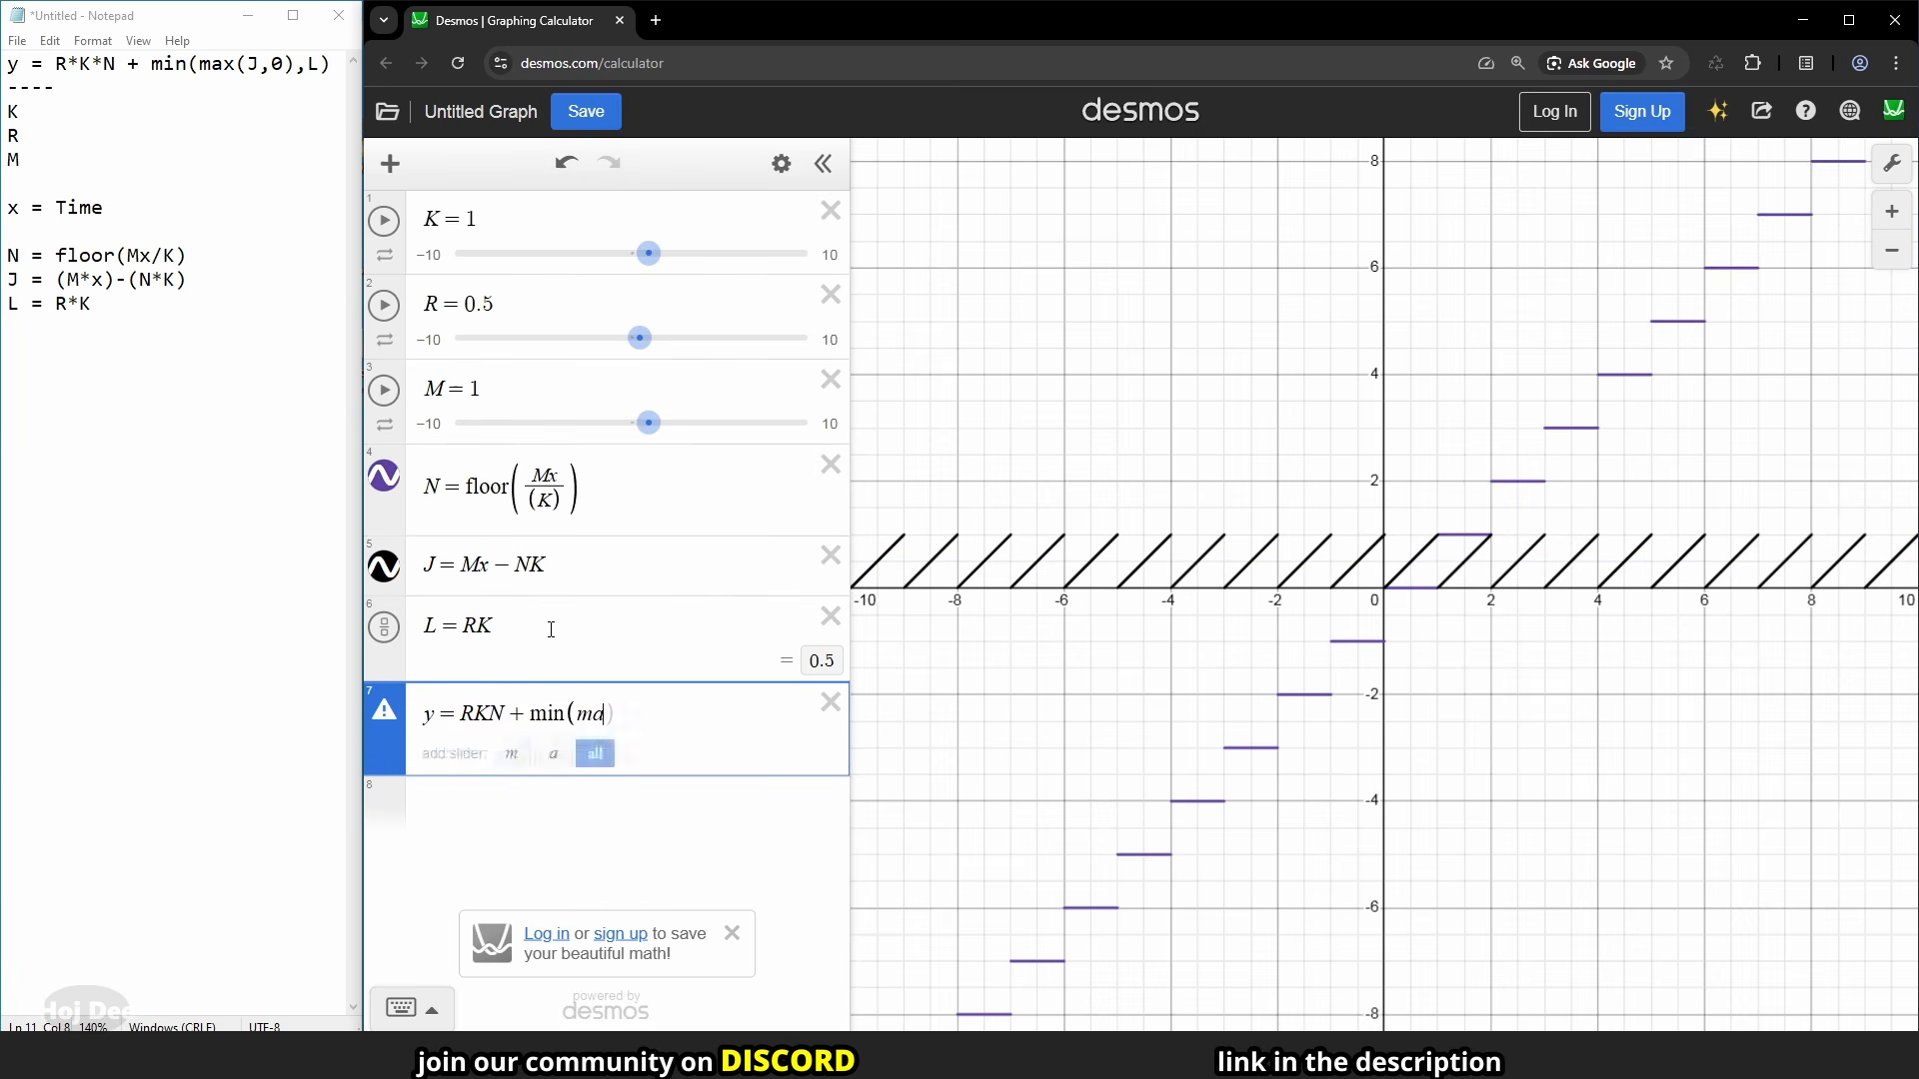
pyautogui.write('(')
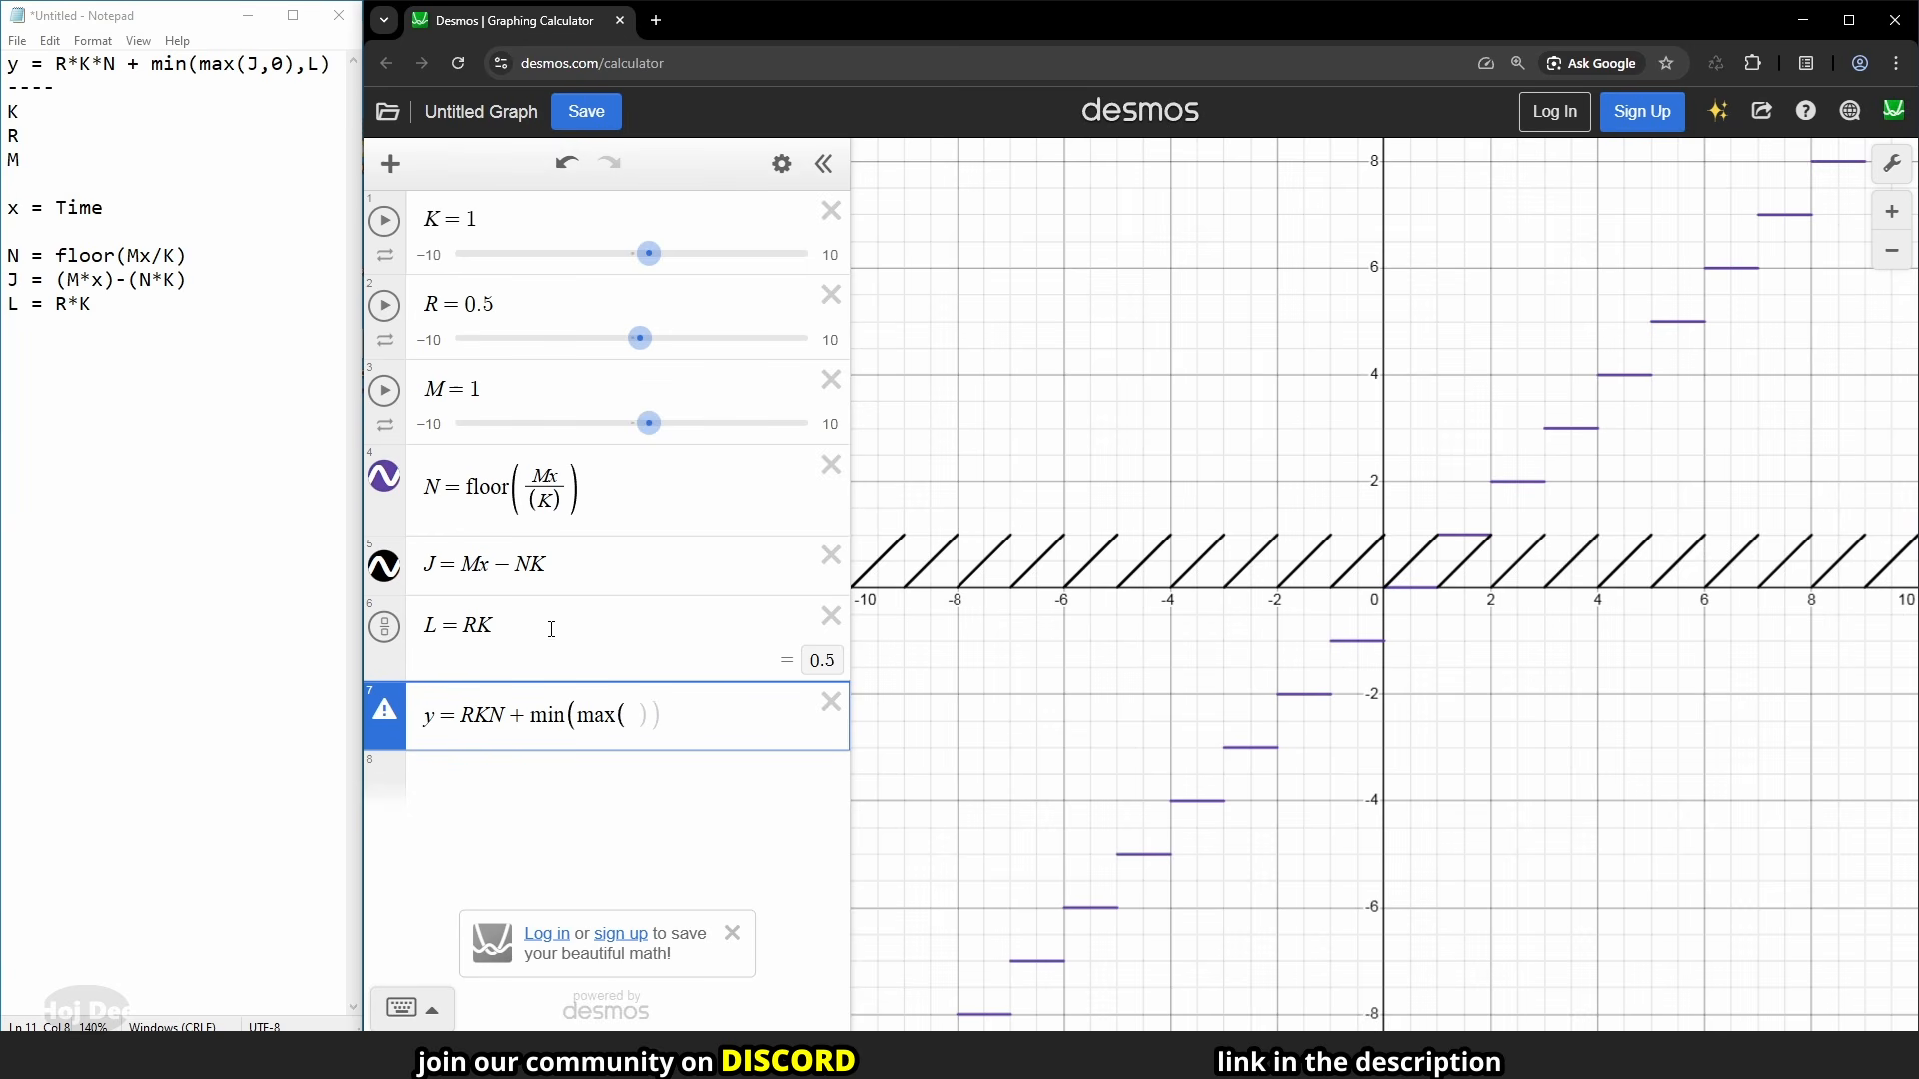
pyautogui.write('J,0)')
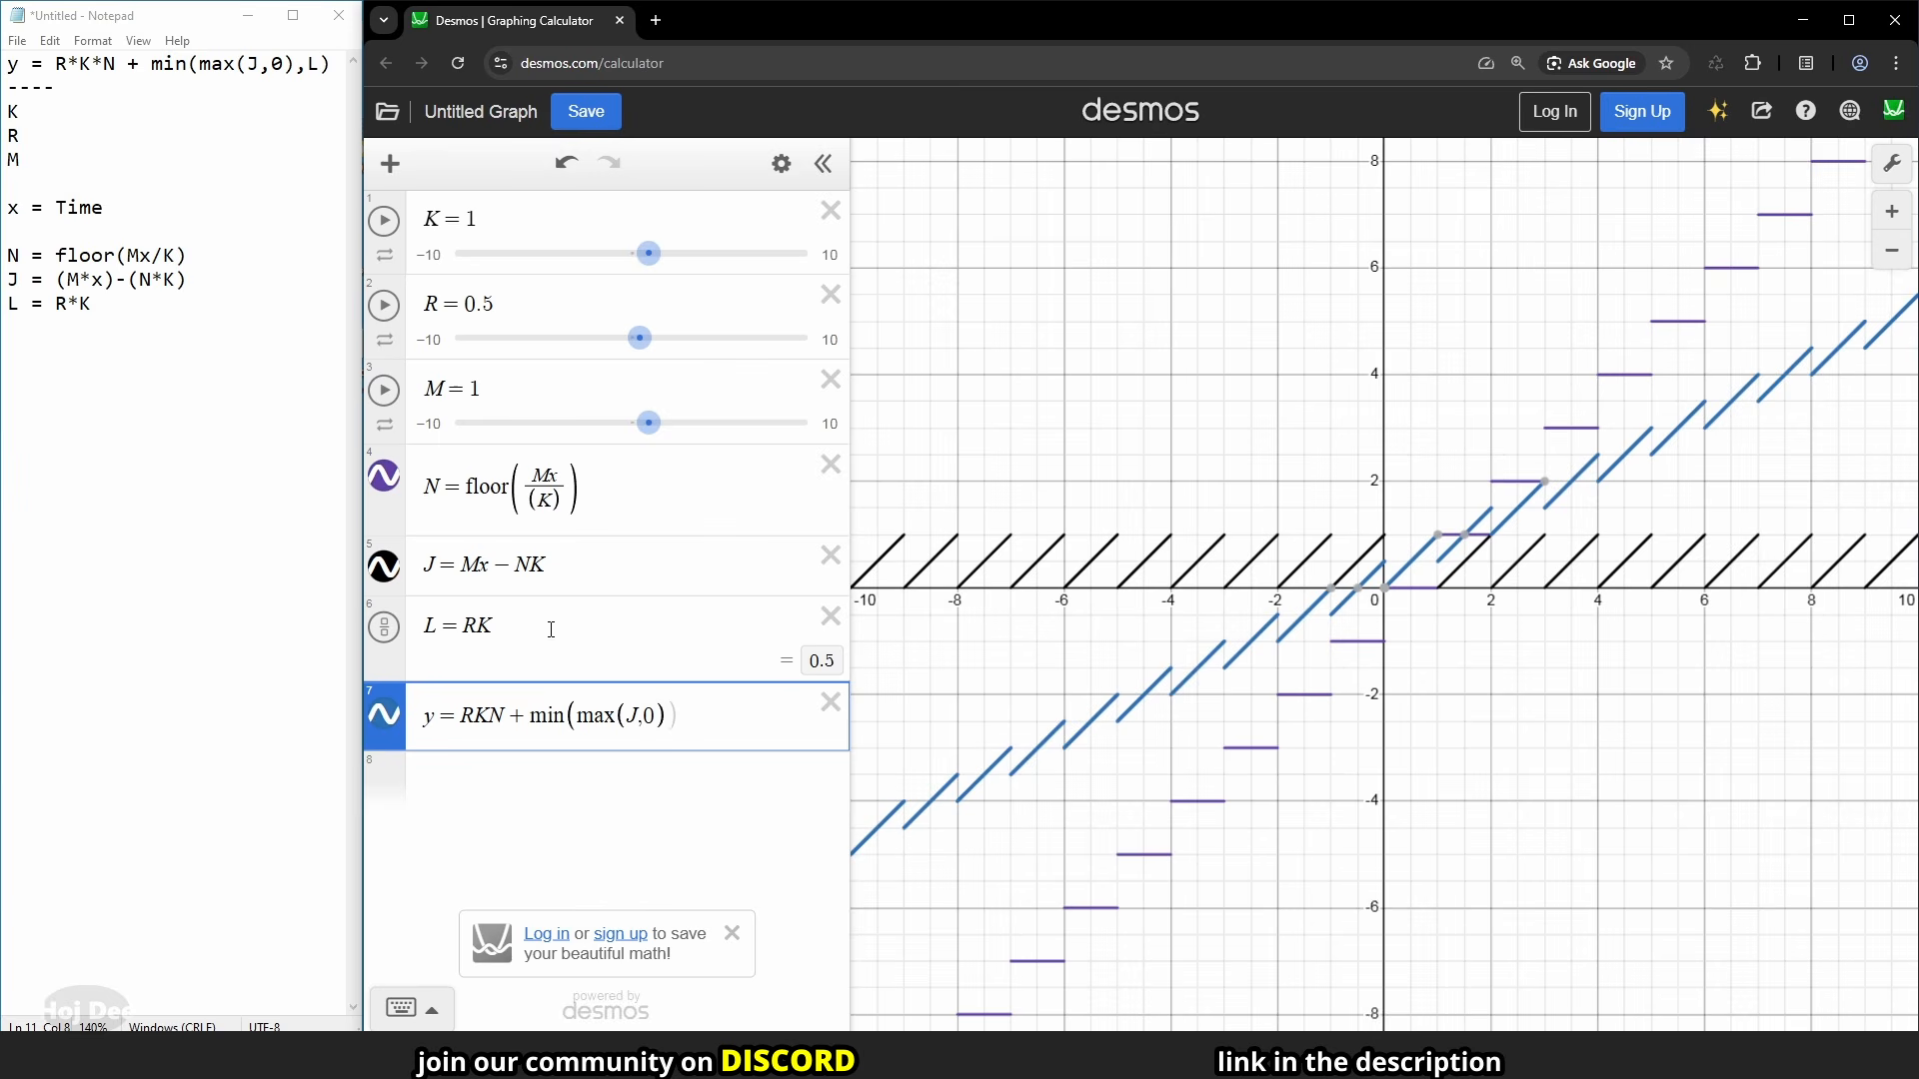
pyautogui.write(',L')
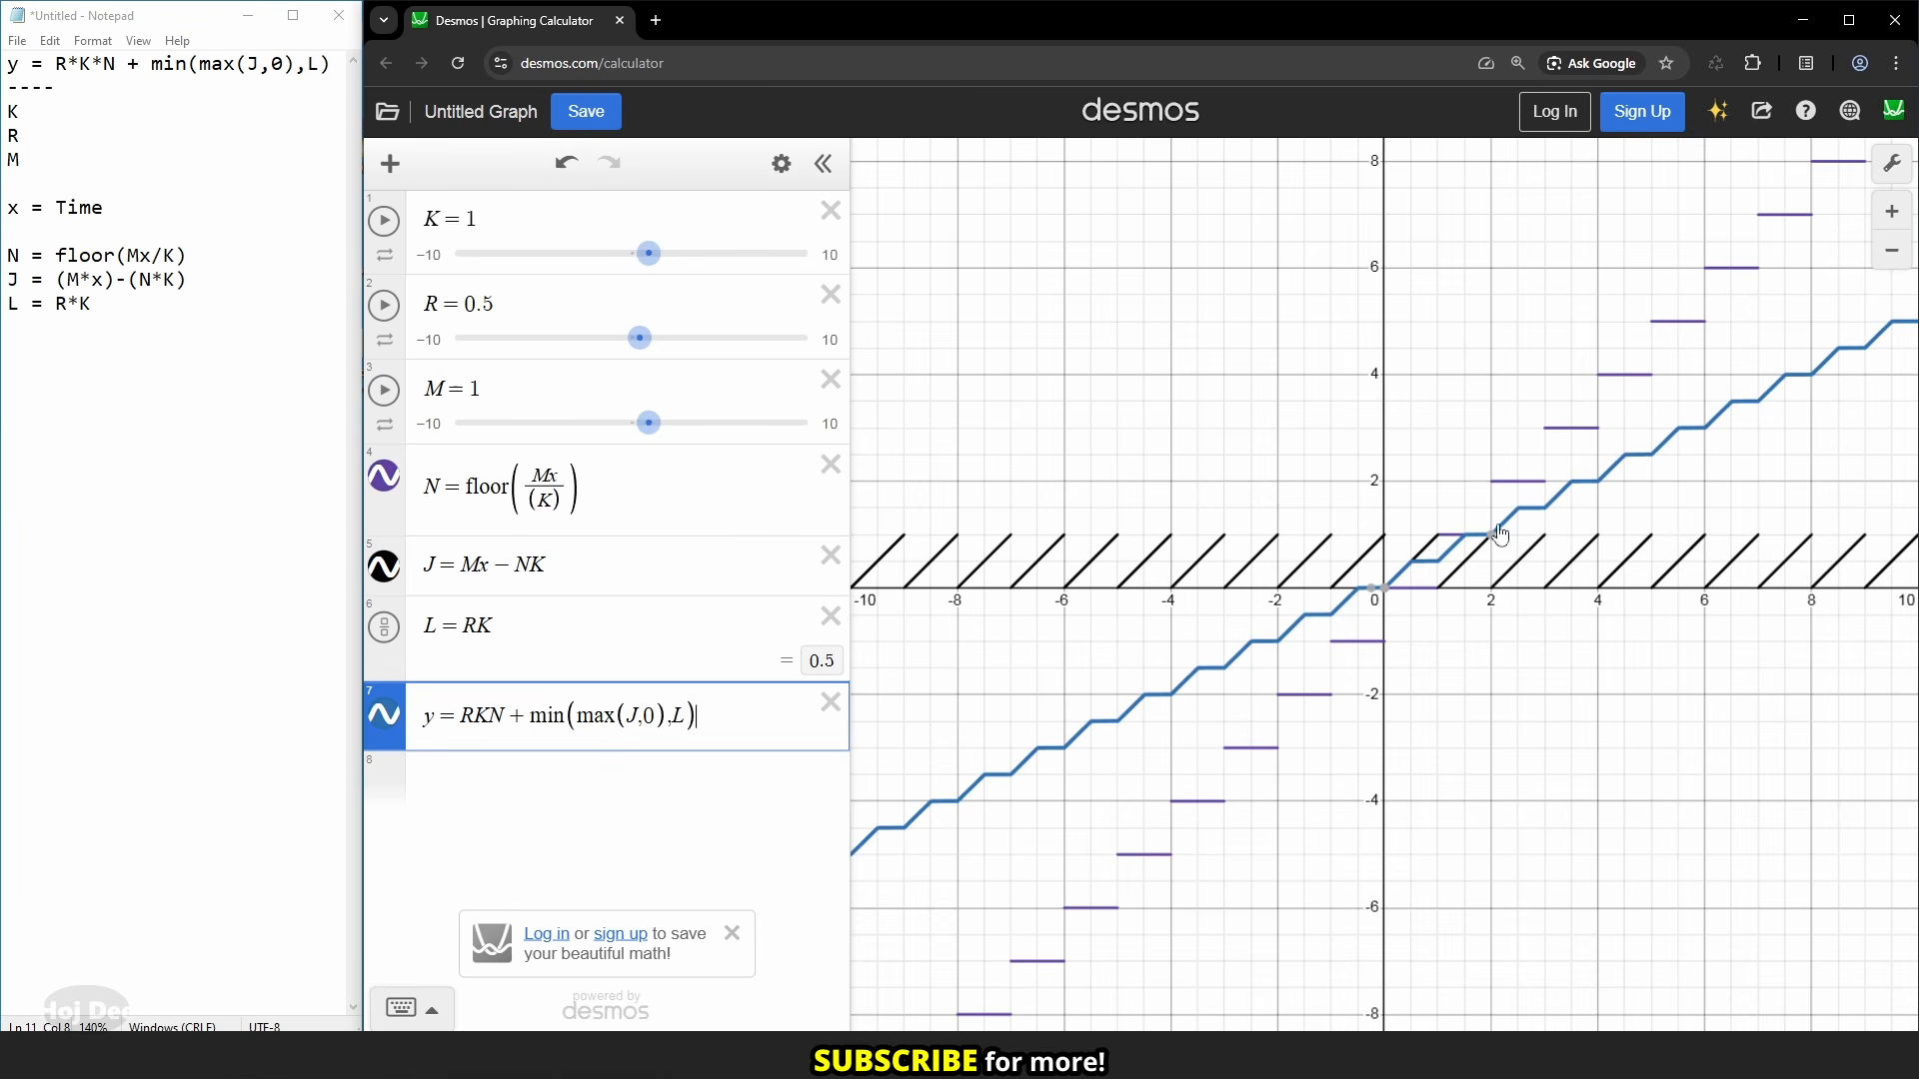
pyautogui.click(389, 566)
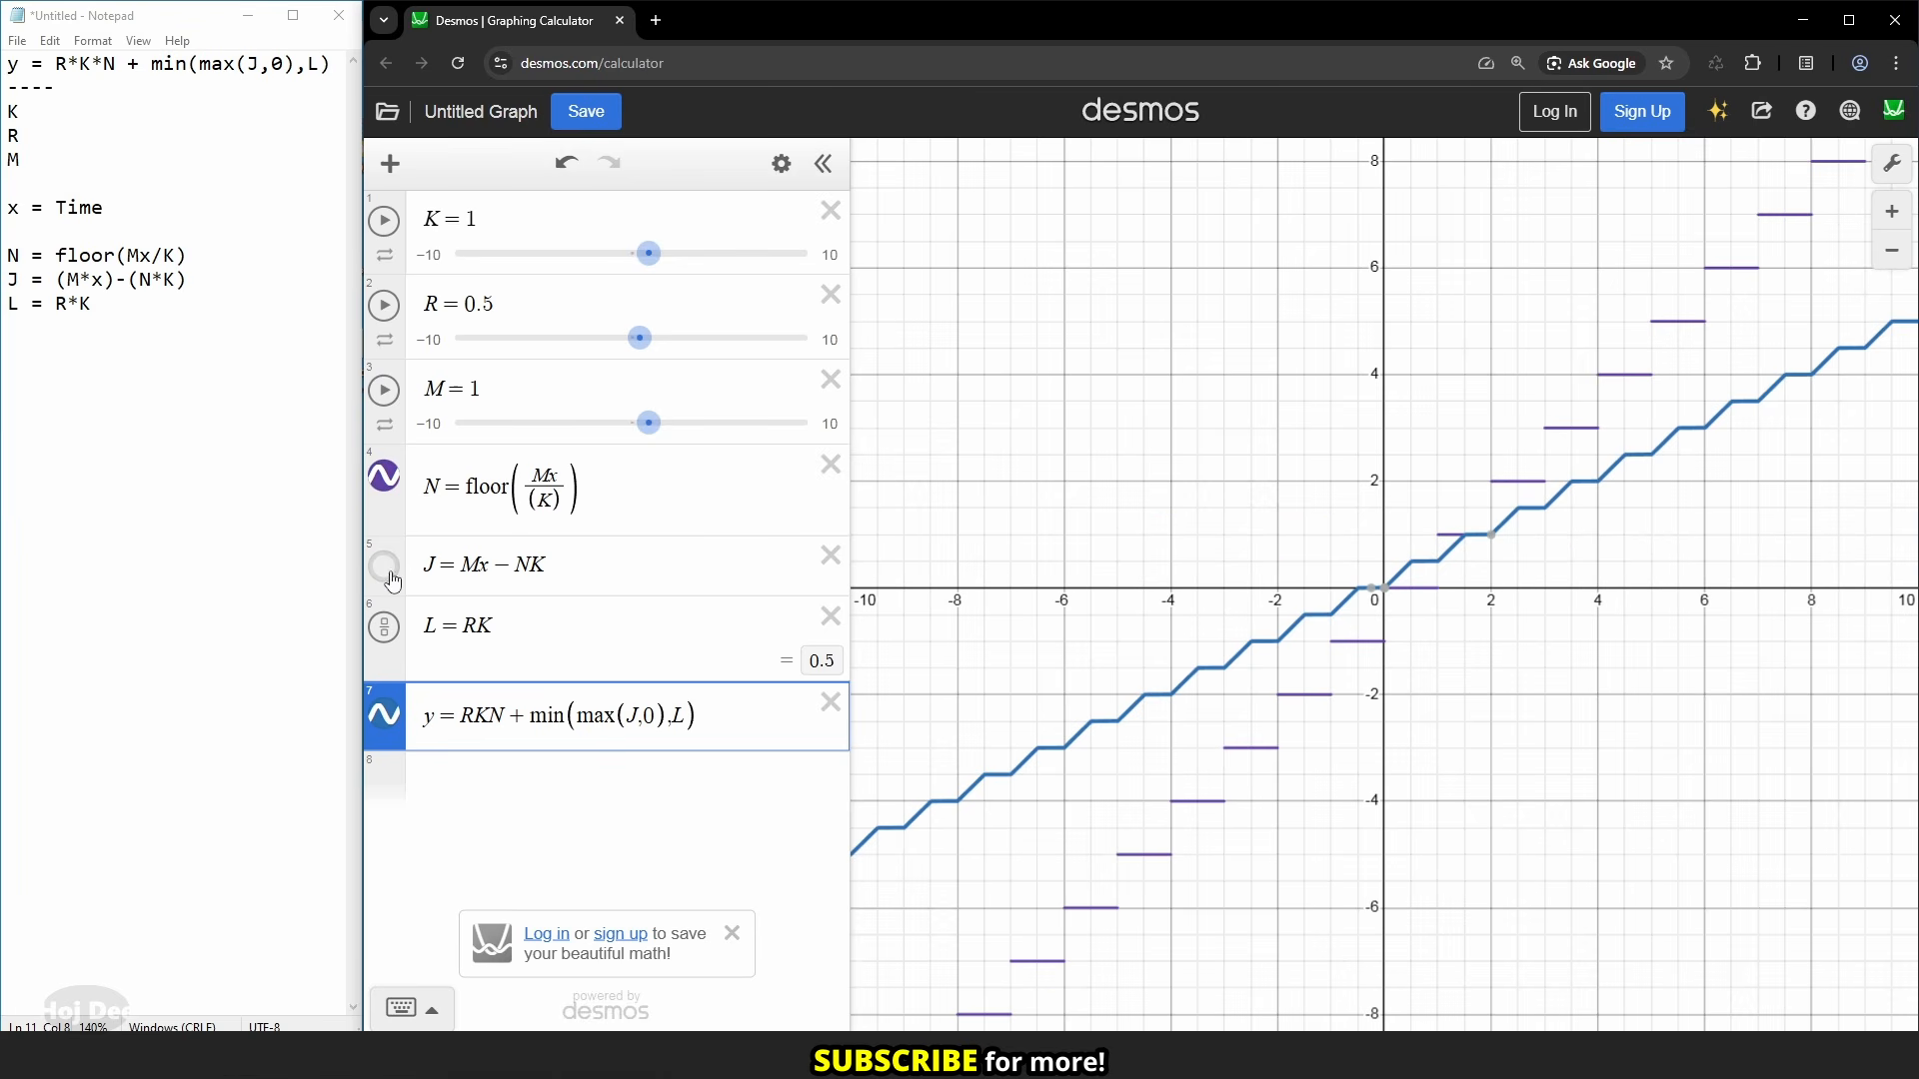
pyautogui.click(389, 489)
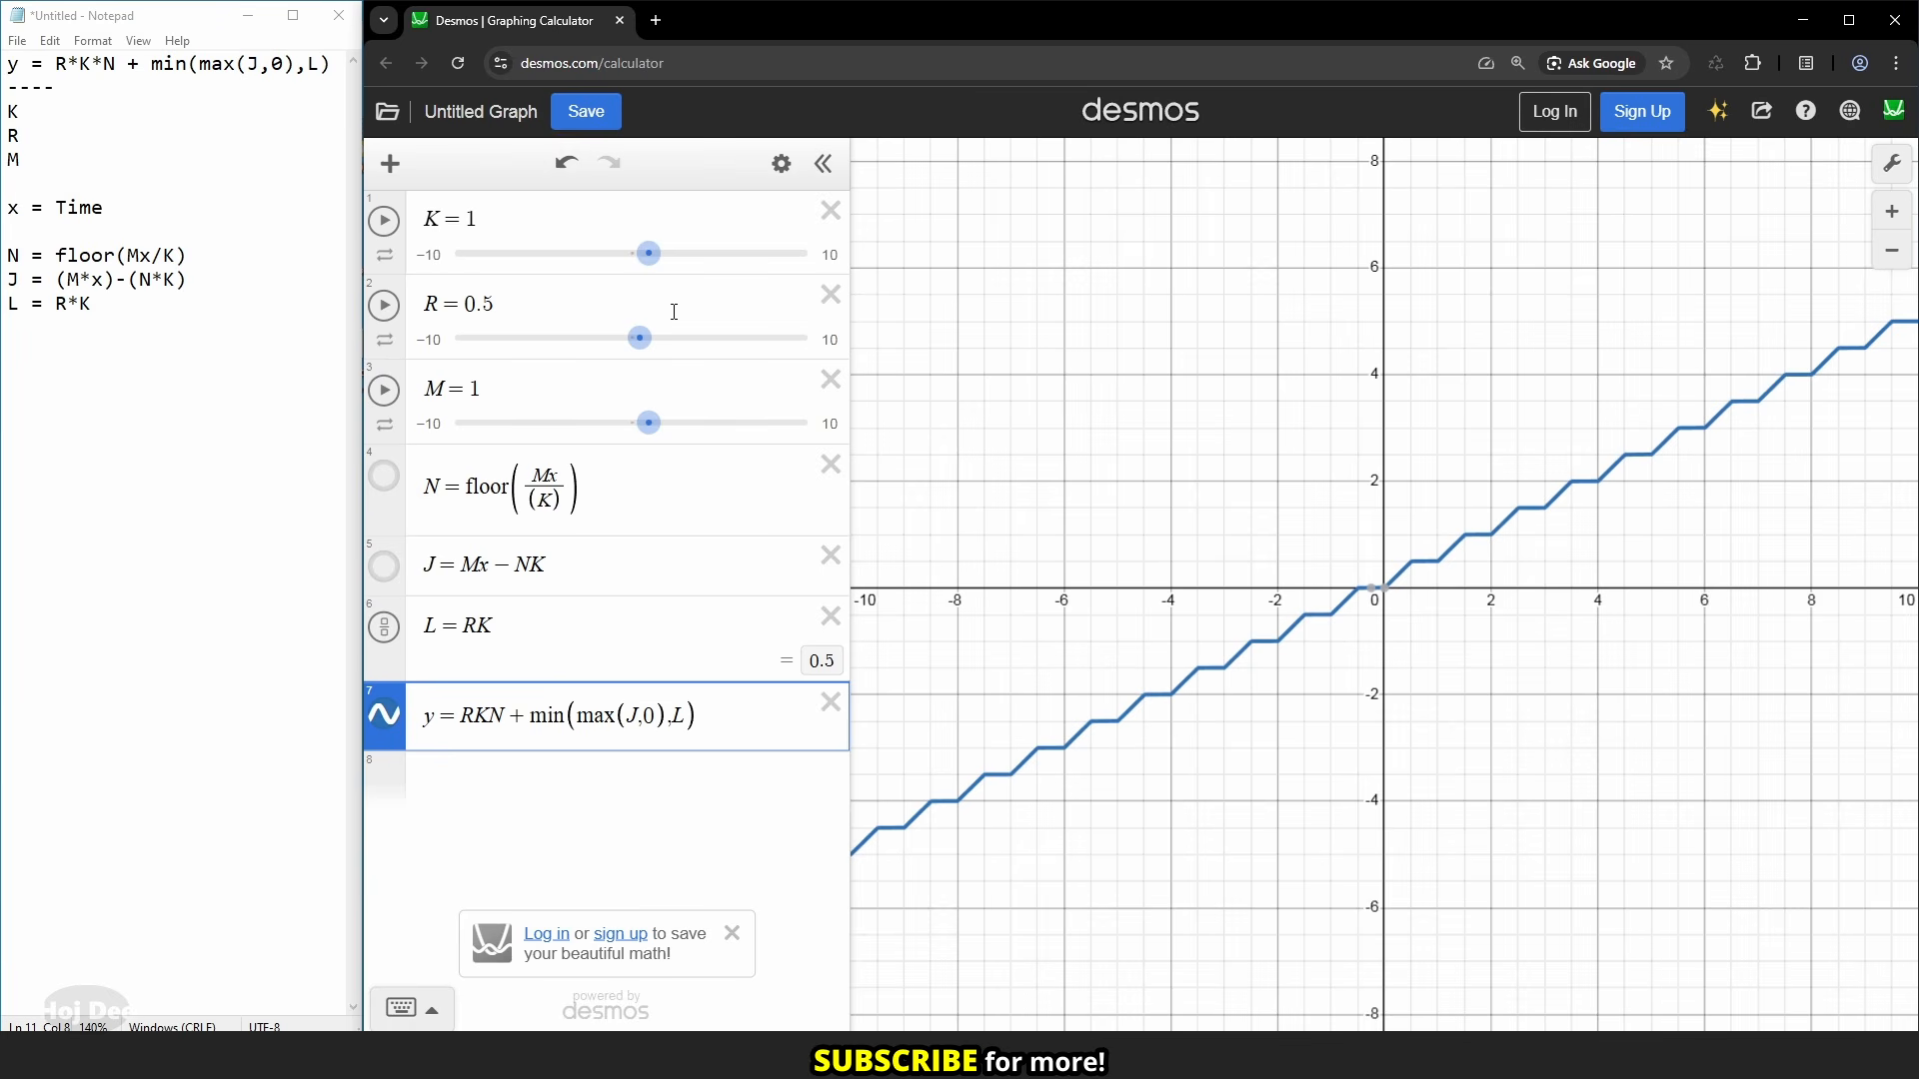
# - Test the effect of K on the graph by changing it to 1.1 and returning it to 1
pyautogui.click(647, 260)
pyautogui.moveTo(646, 262)
pyautogui.mouseDown()
pyautogui.moveTo(664, 270)
pyautogui.moveTo(650, 276)
pyautogui.mouseUp()
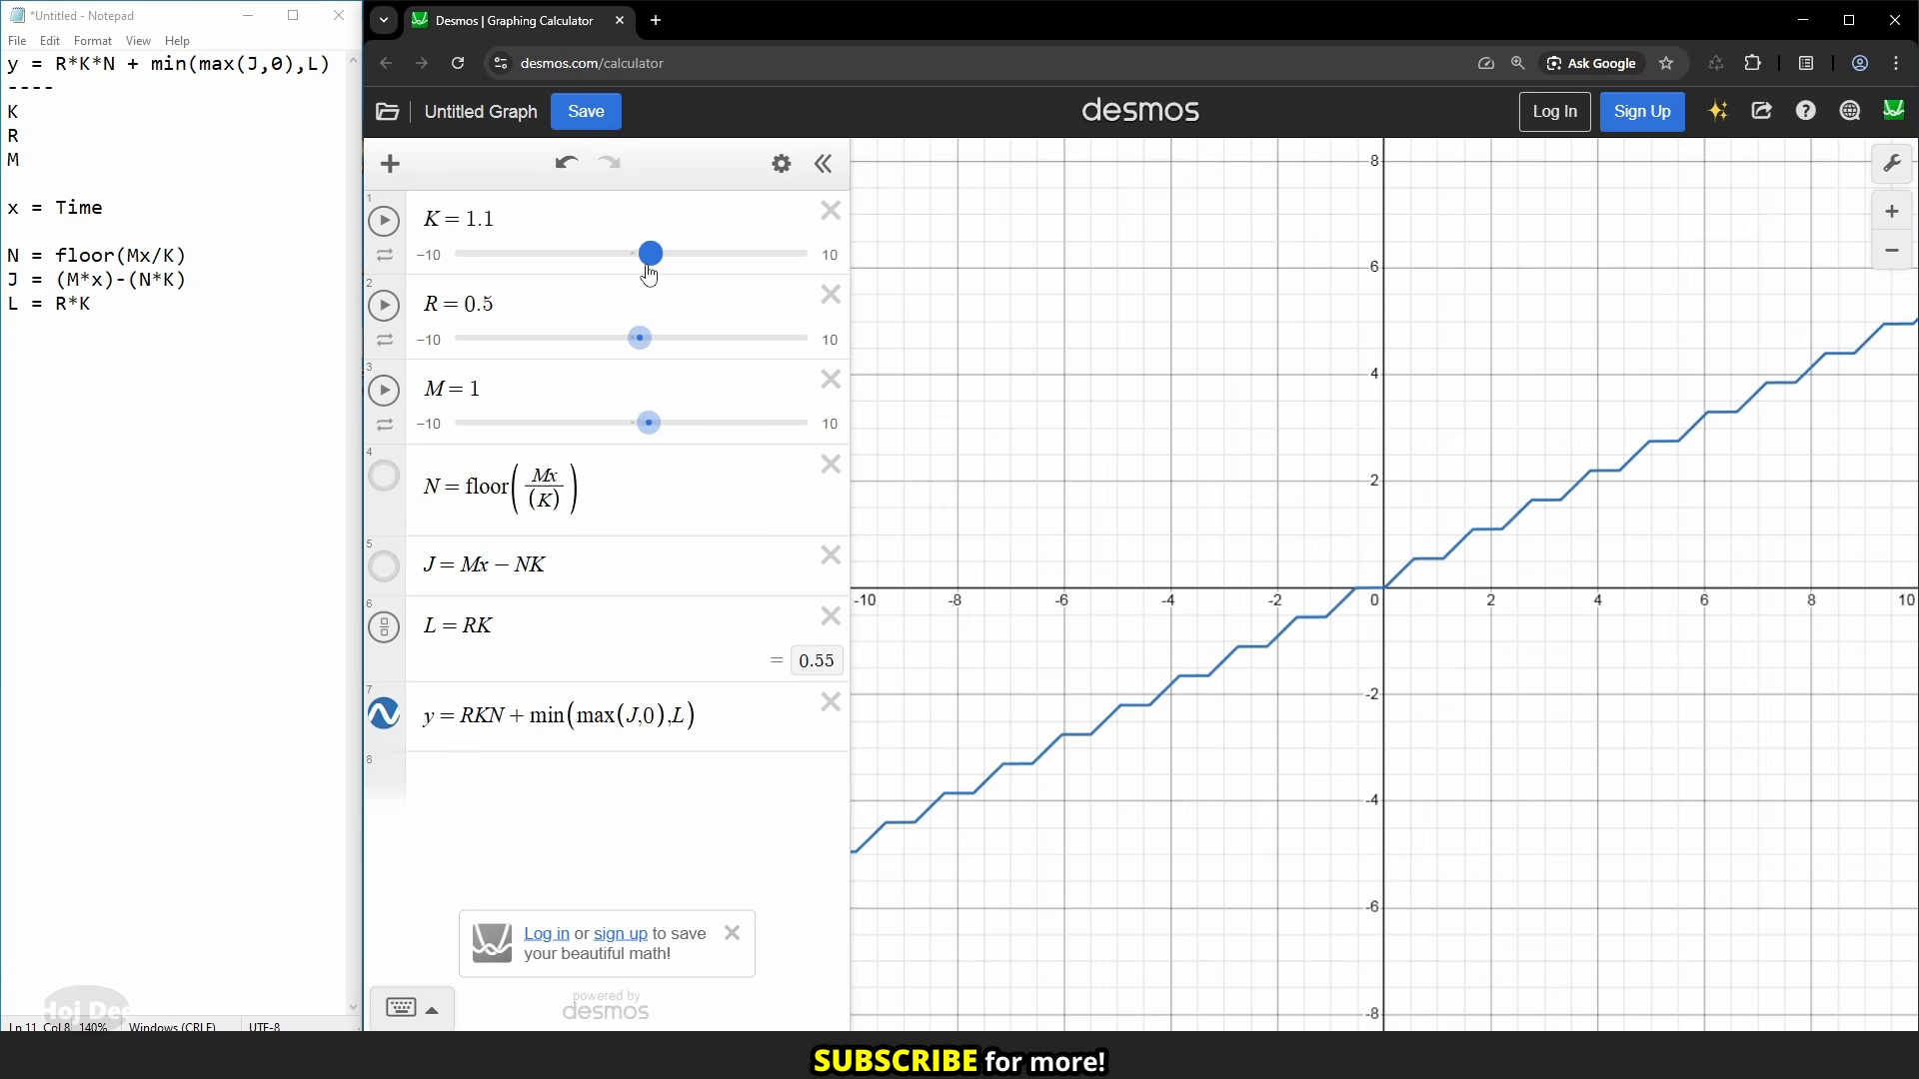
pyautogui.moveTo(649, 276); pyautogui.dragTo(648, 276)
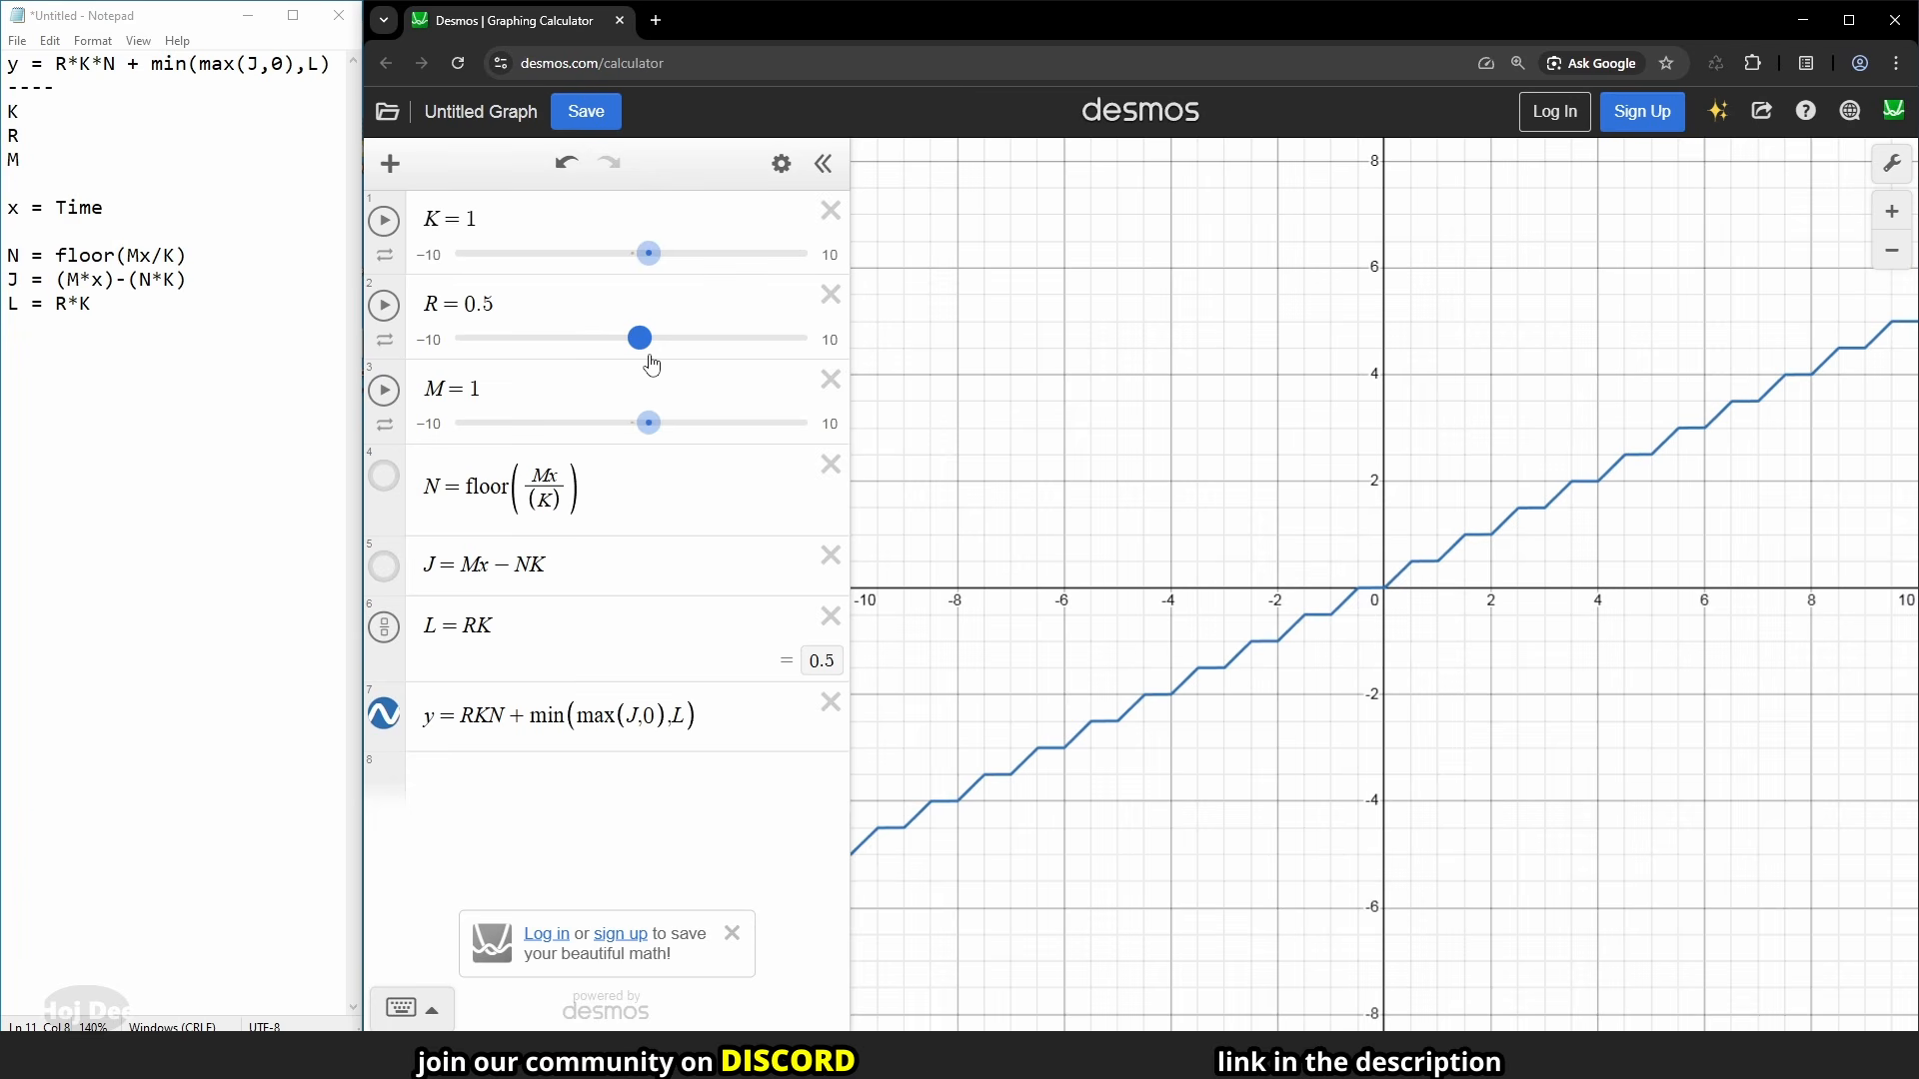
# - Set R to 0 and to 1 to compare the two extremes of the stepped graph
pyautogui.moveTo(495, 304); pyautogui.dragTo(478, 304)
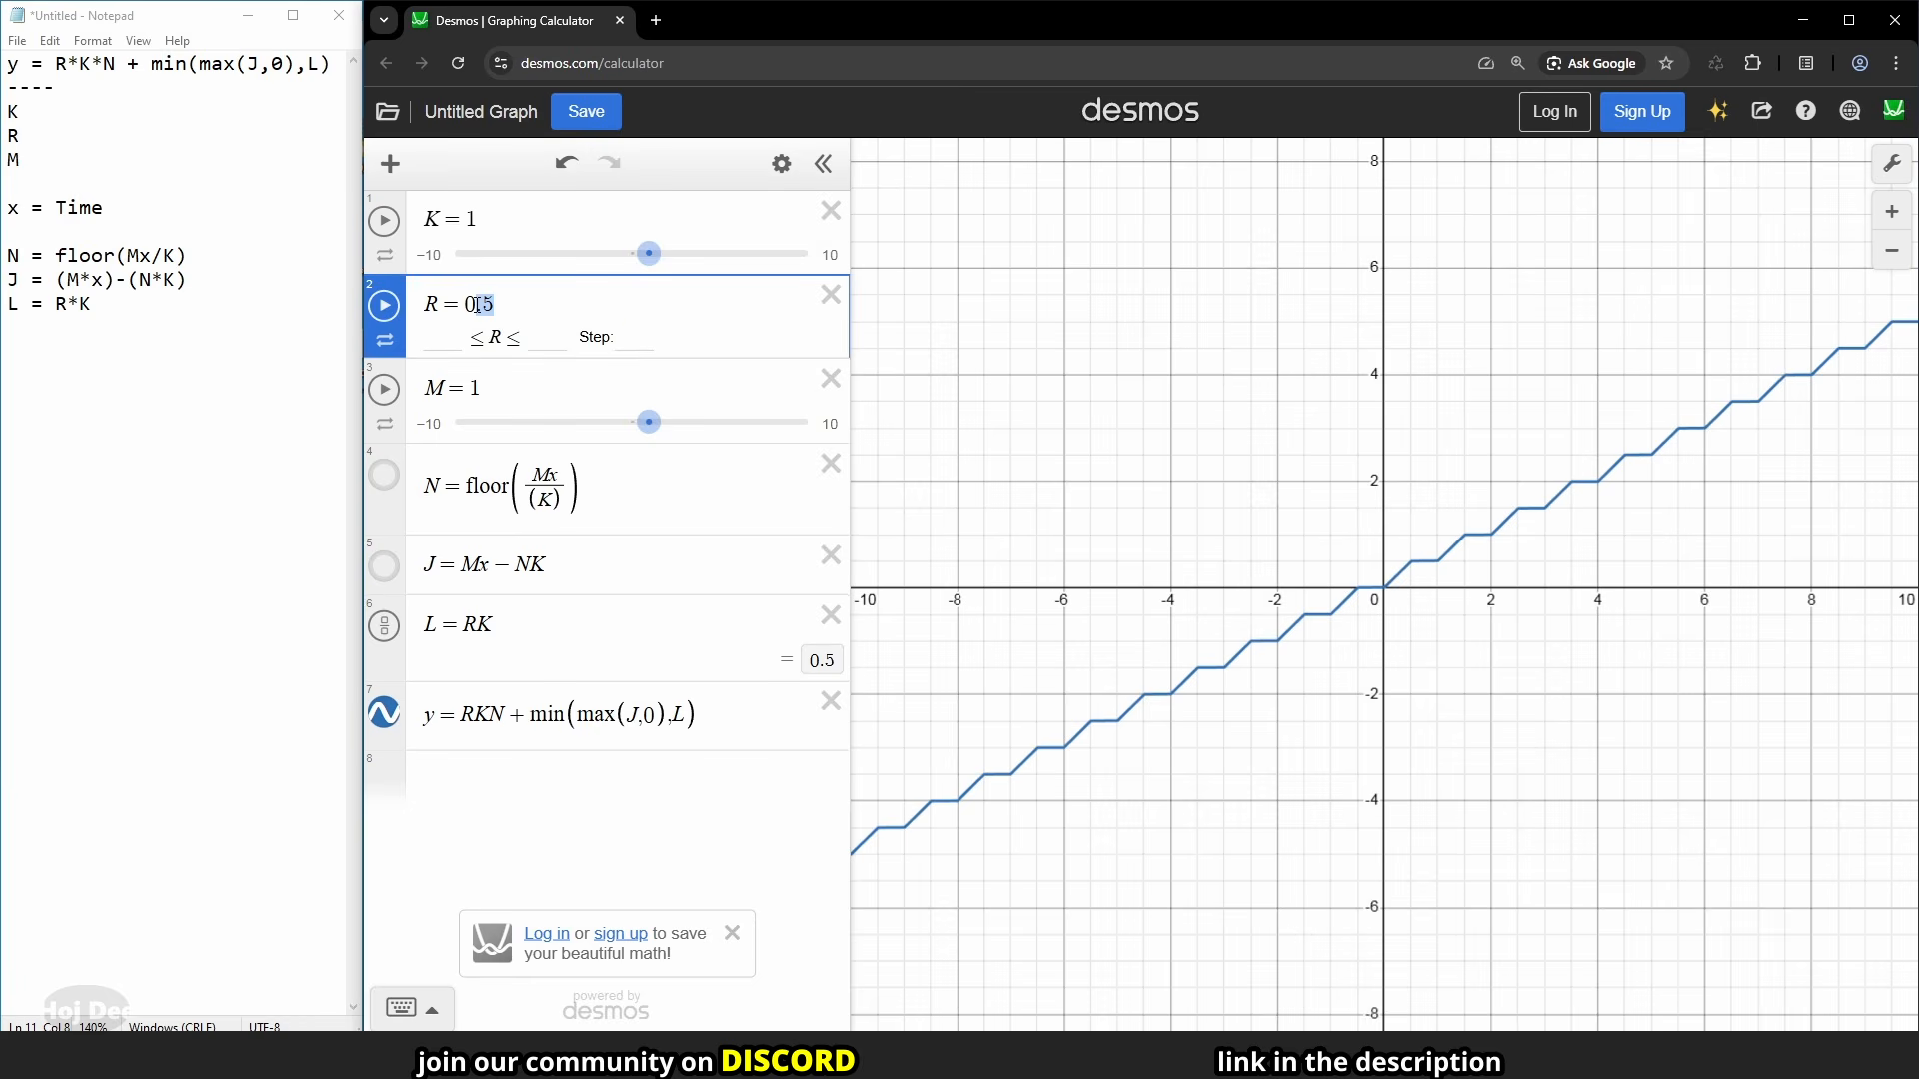
pyautogui.press('BackSpace')
pyautogui.press('Return')
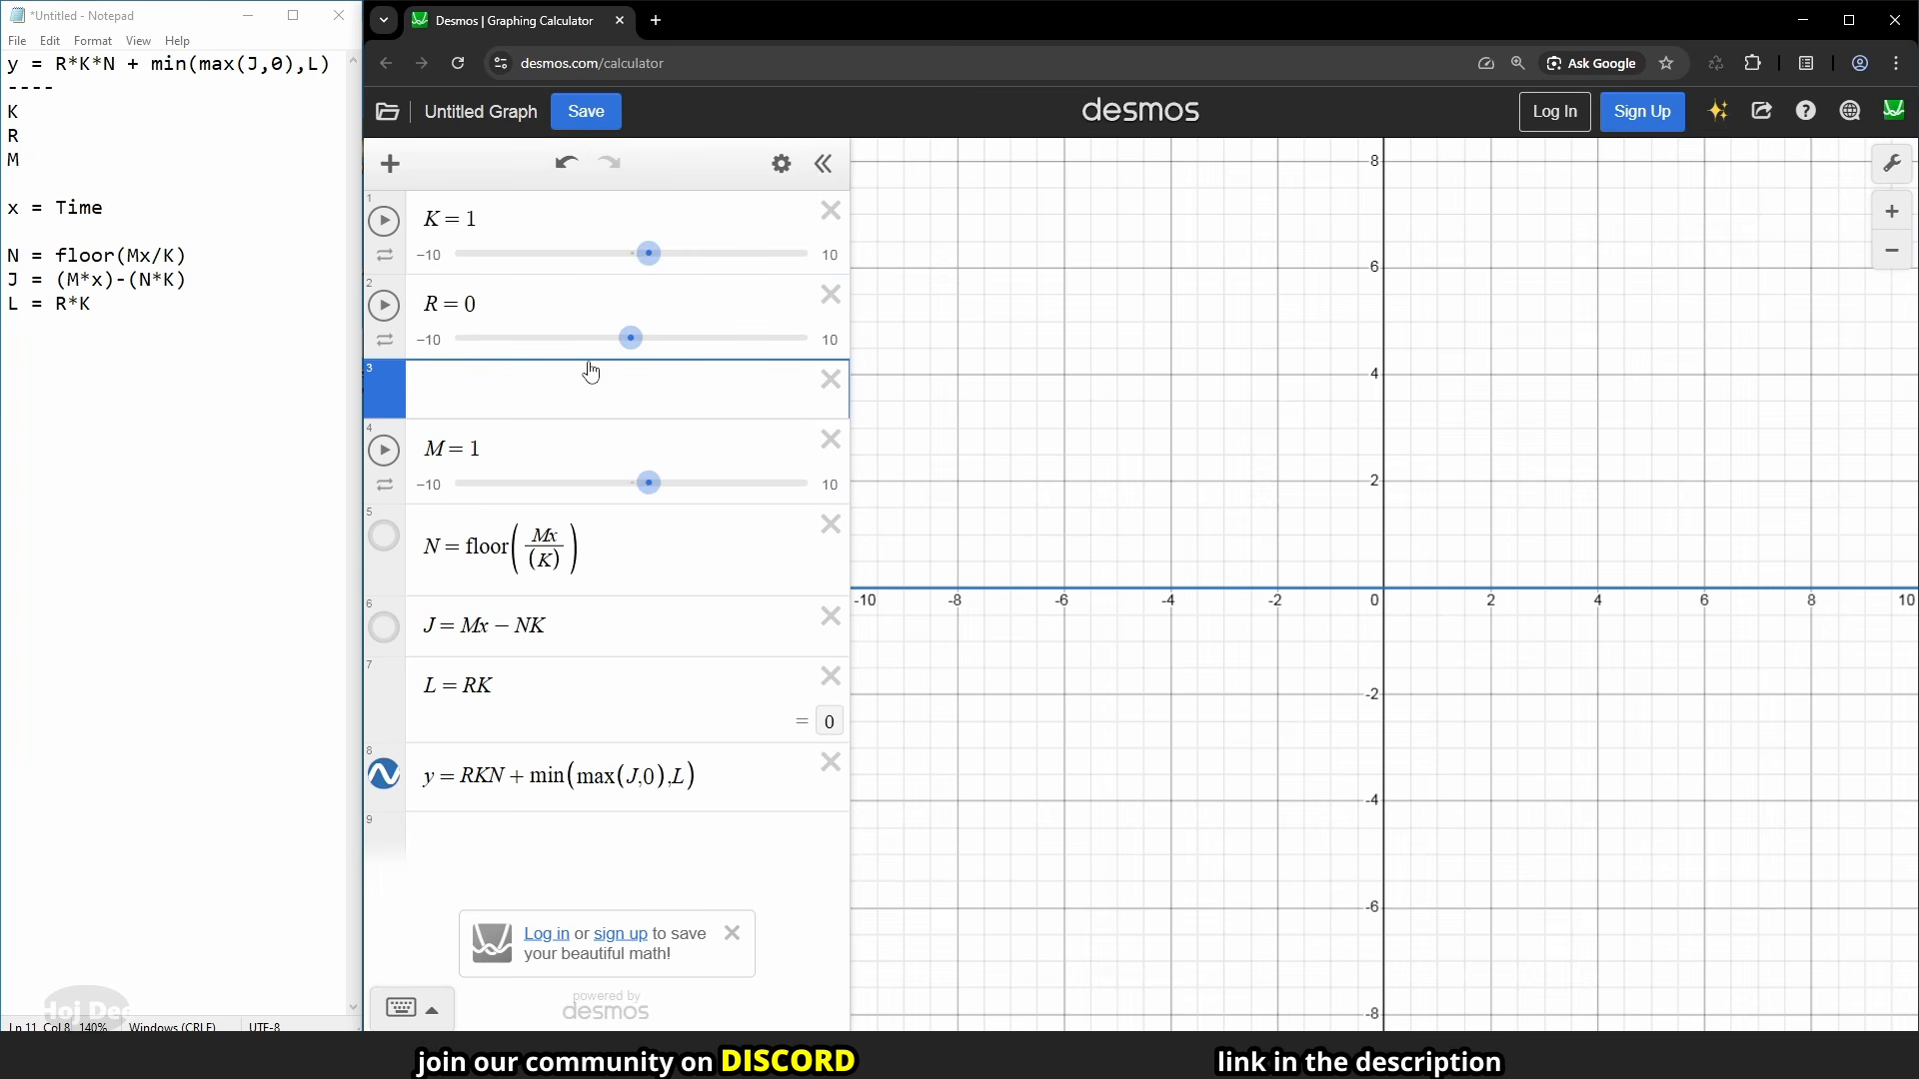
pyautogui.click(494, 300)
pyautogui.doubleClick(469, 303)
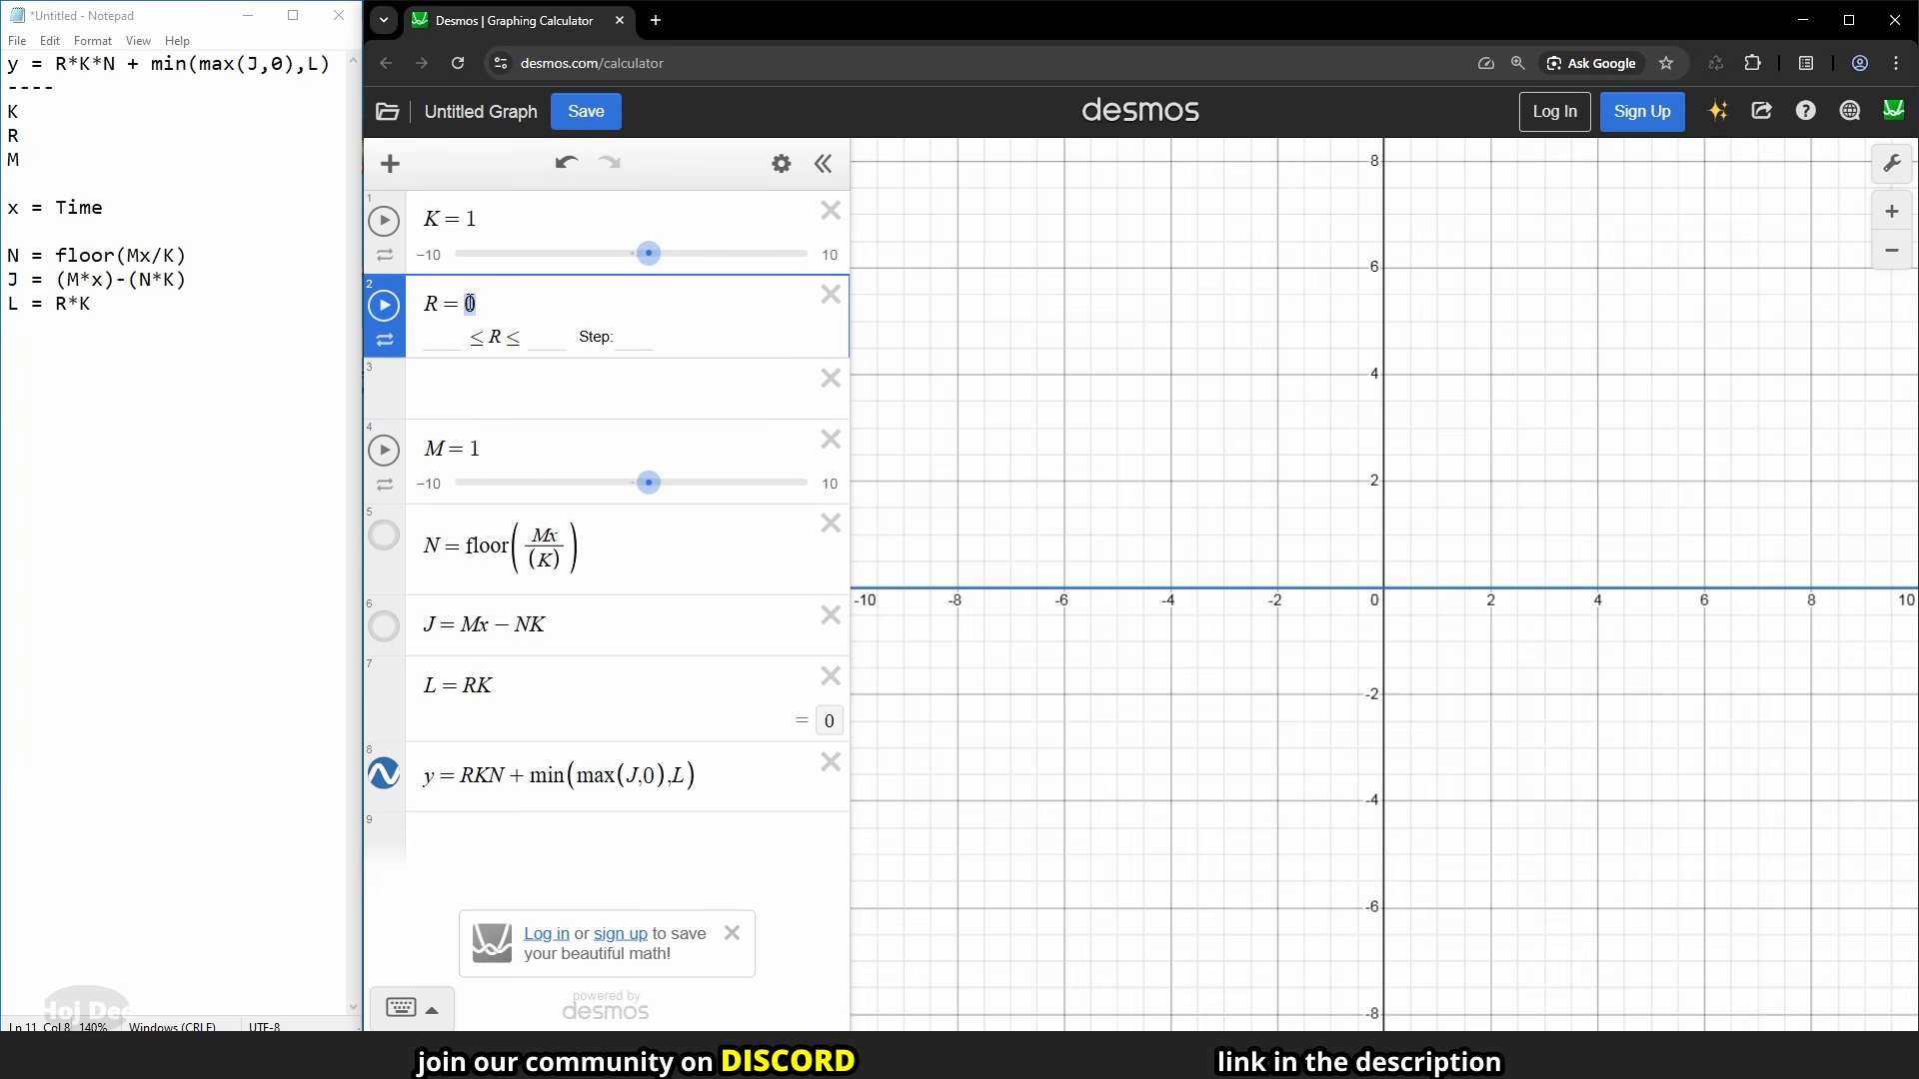
pyautogui.write('1')
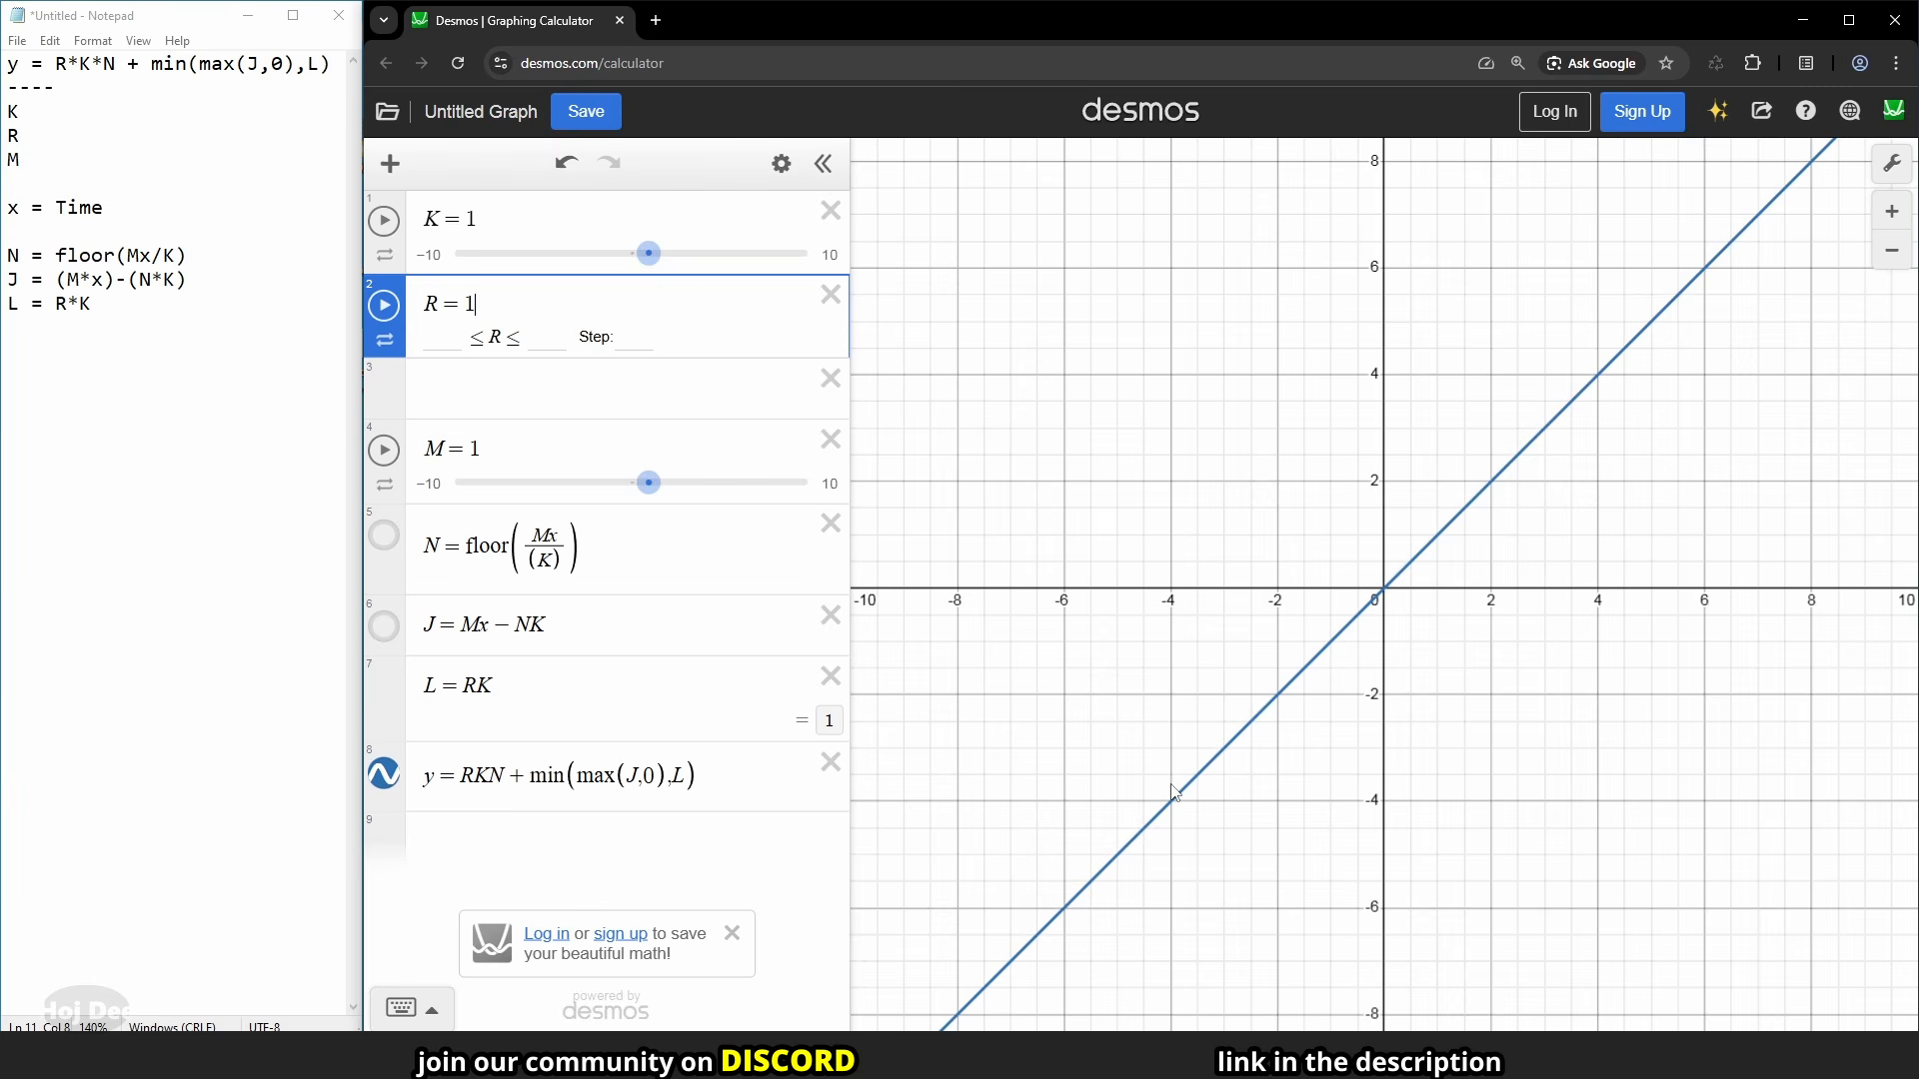
pyautogui.click(440, 376)
# - Reduce R to 0.9 and examine the short pauses in the graph near the origin
pyautogui.moveTo(647, 343)
pyautogui.mouseDown()
pyautogui.moveTo(620, 349)
pyautogui.moveTo(669, 347)
pyautogui.moveTo(647, 350)
pyautogui.mouseUp()
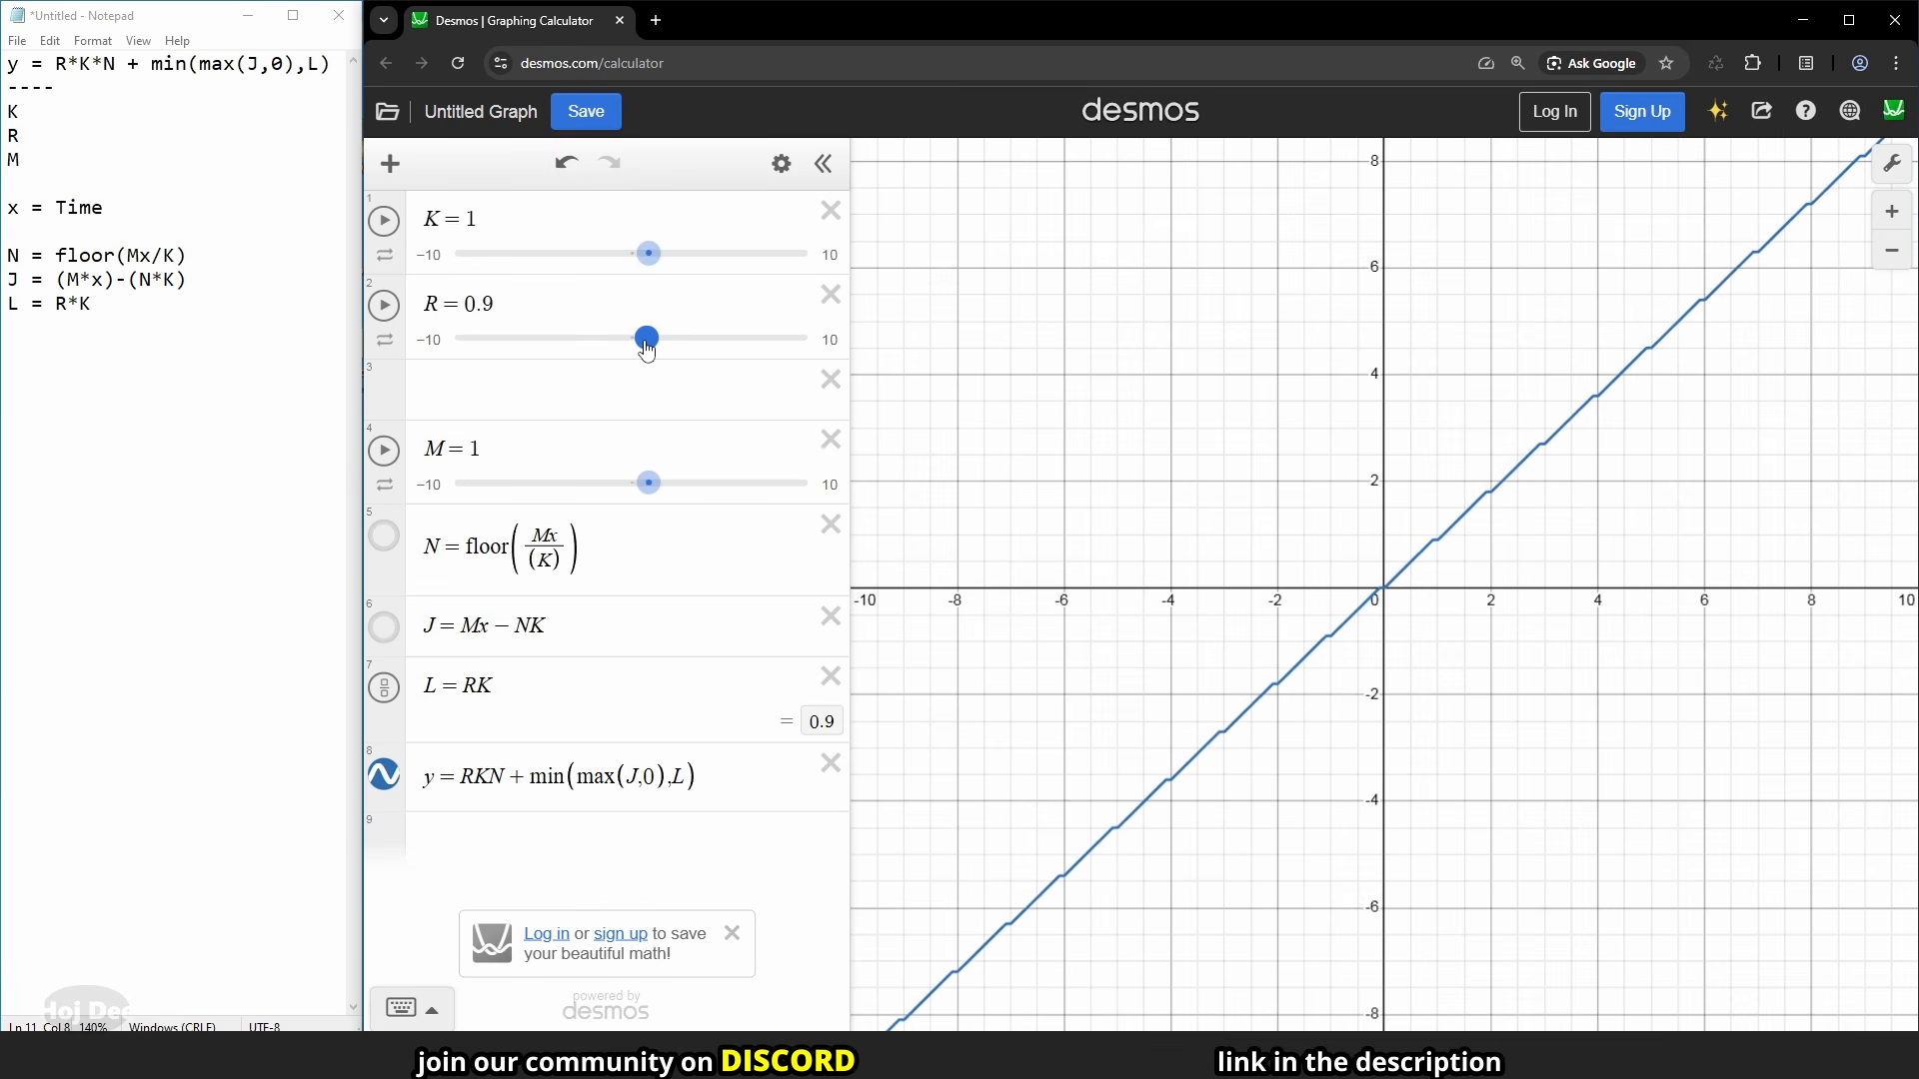
pyautogui.scroll(5, 1432, 609)
pyautogui.scroll(5, 1415, 595)
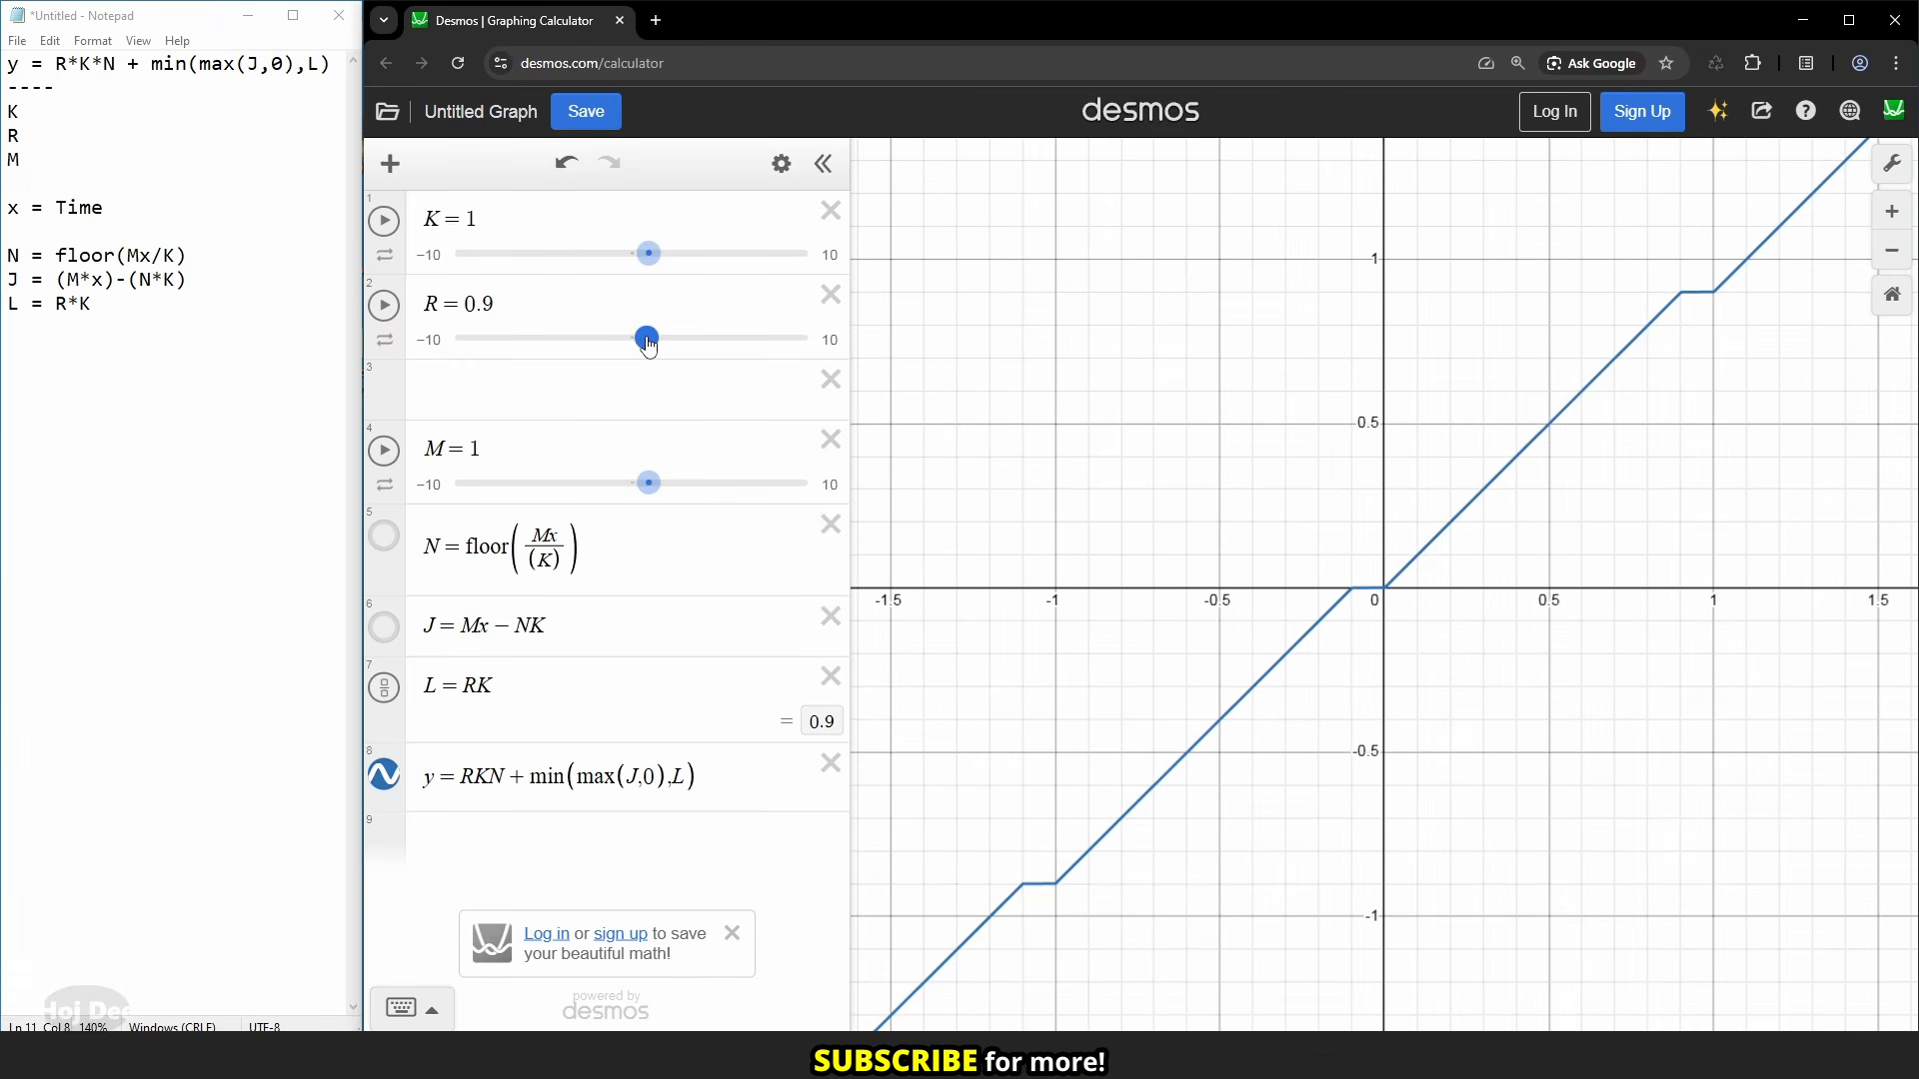
# - Try R at 0.5 and 0.1, set it back to 0.5, and delete the empty expression row above M
pyautogui.moveTo(648, 344); pyautogui.dragTo(642, 350)
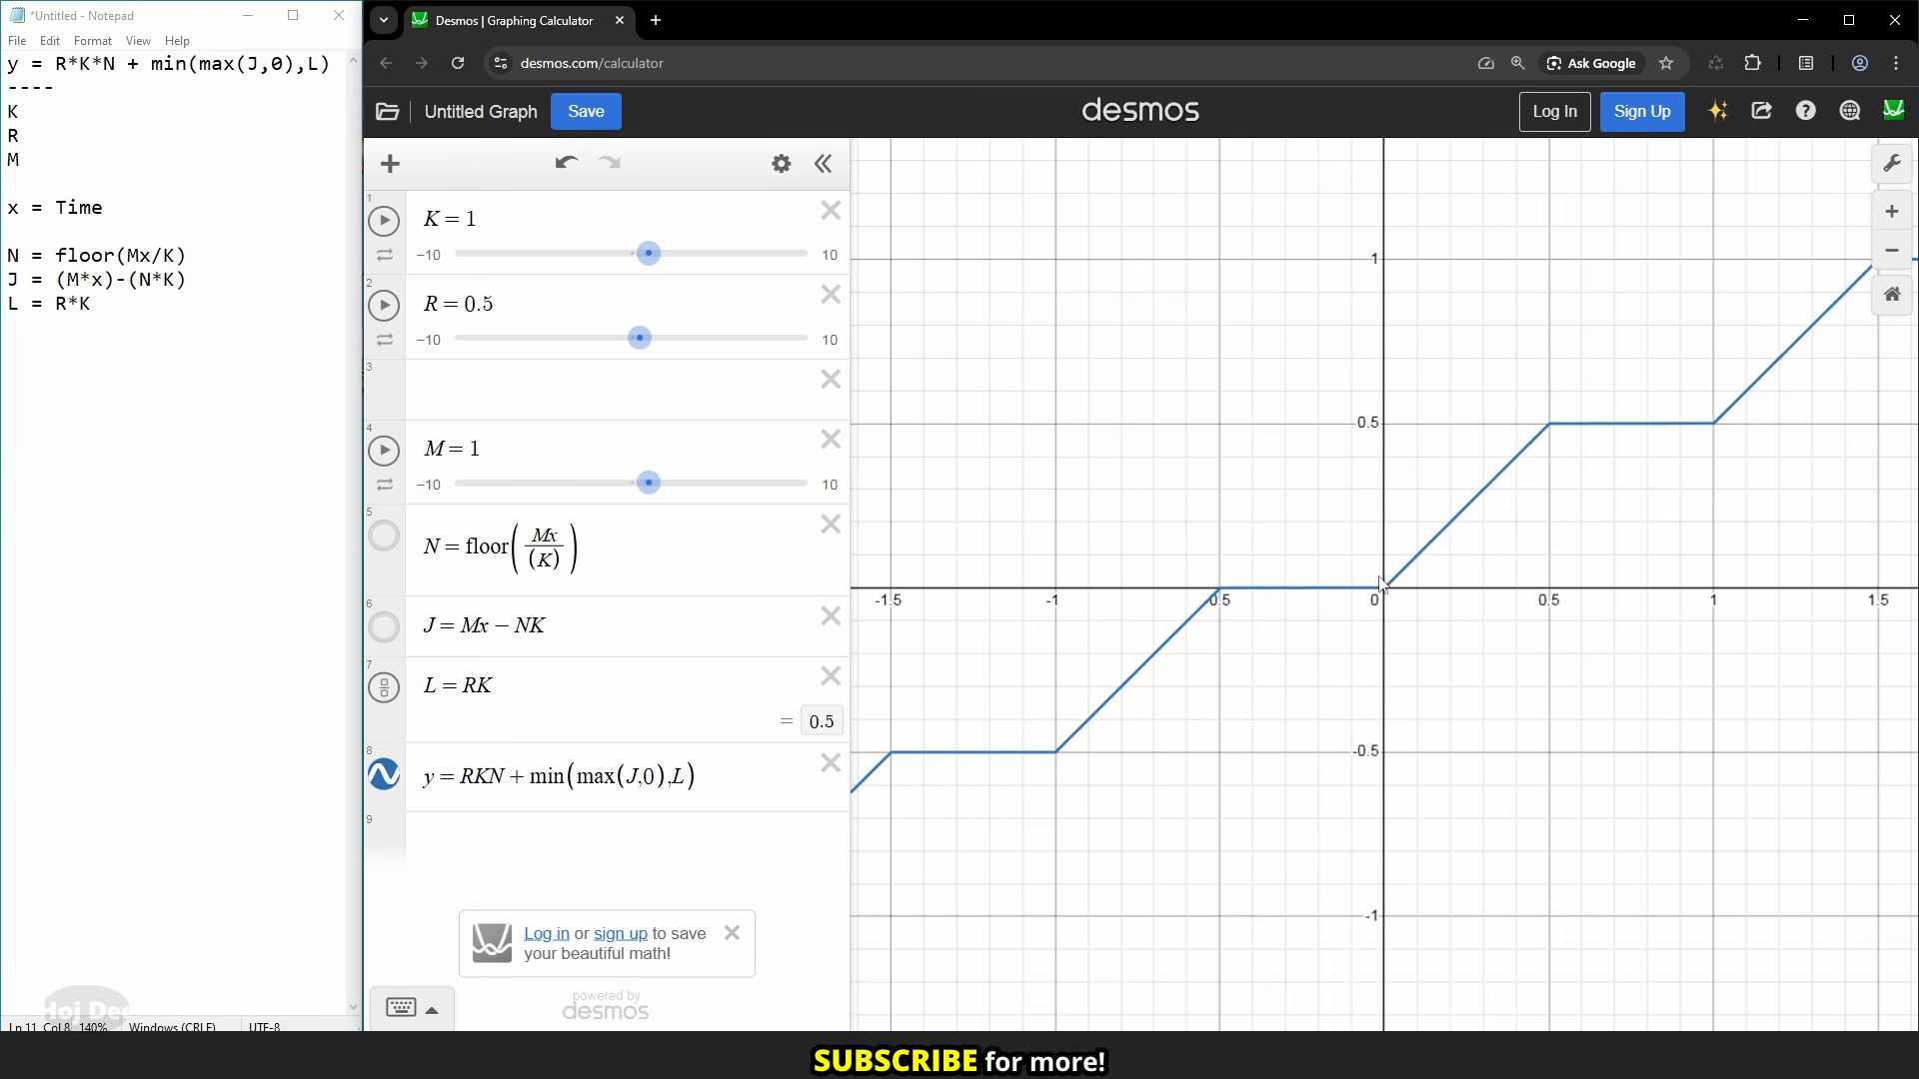
pyautogui.moveTo(650, 348); pyautogui.dragTo(638, 350)
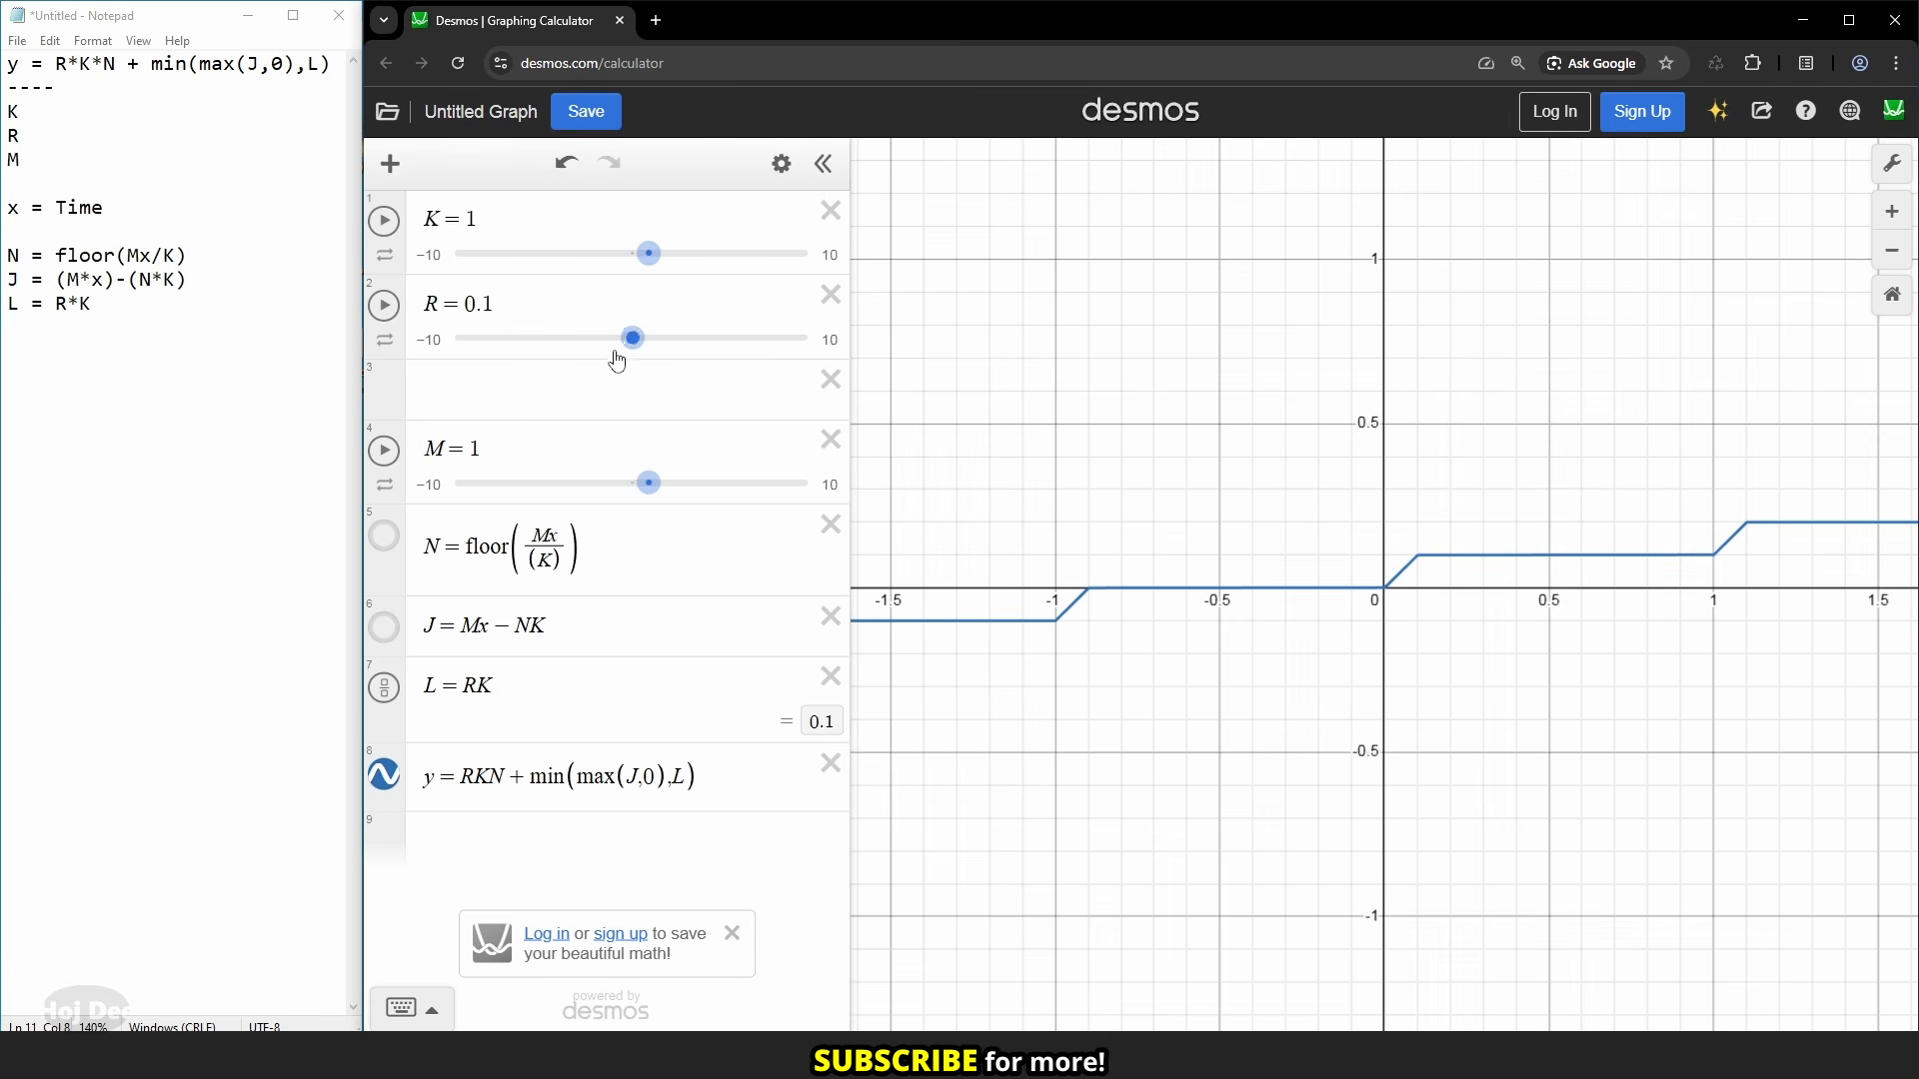
pyautogui.moveTo(633, 346); pyautogui.dragTo(638, 348)
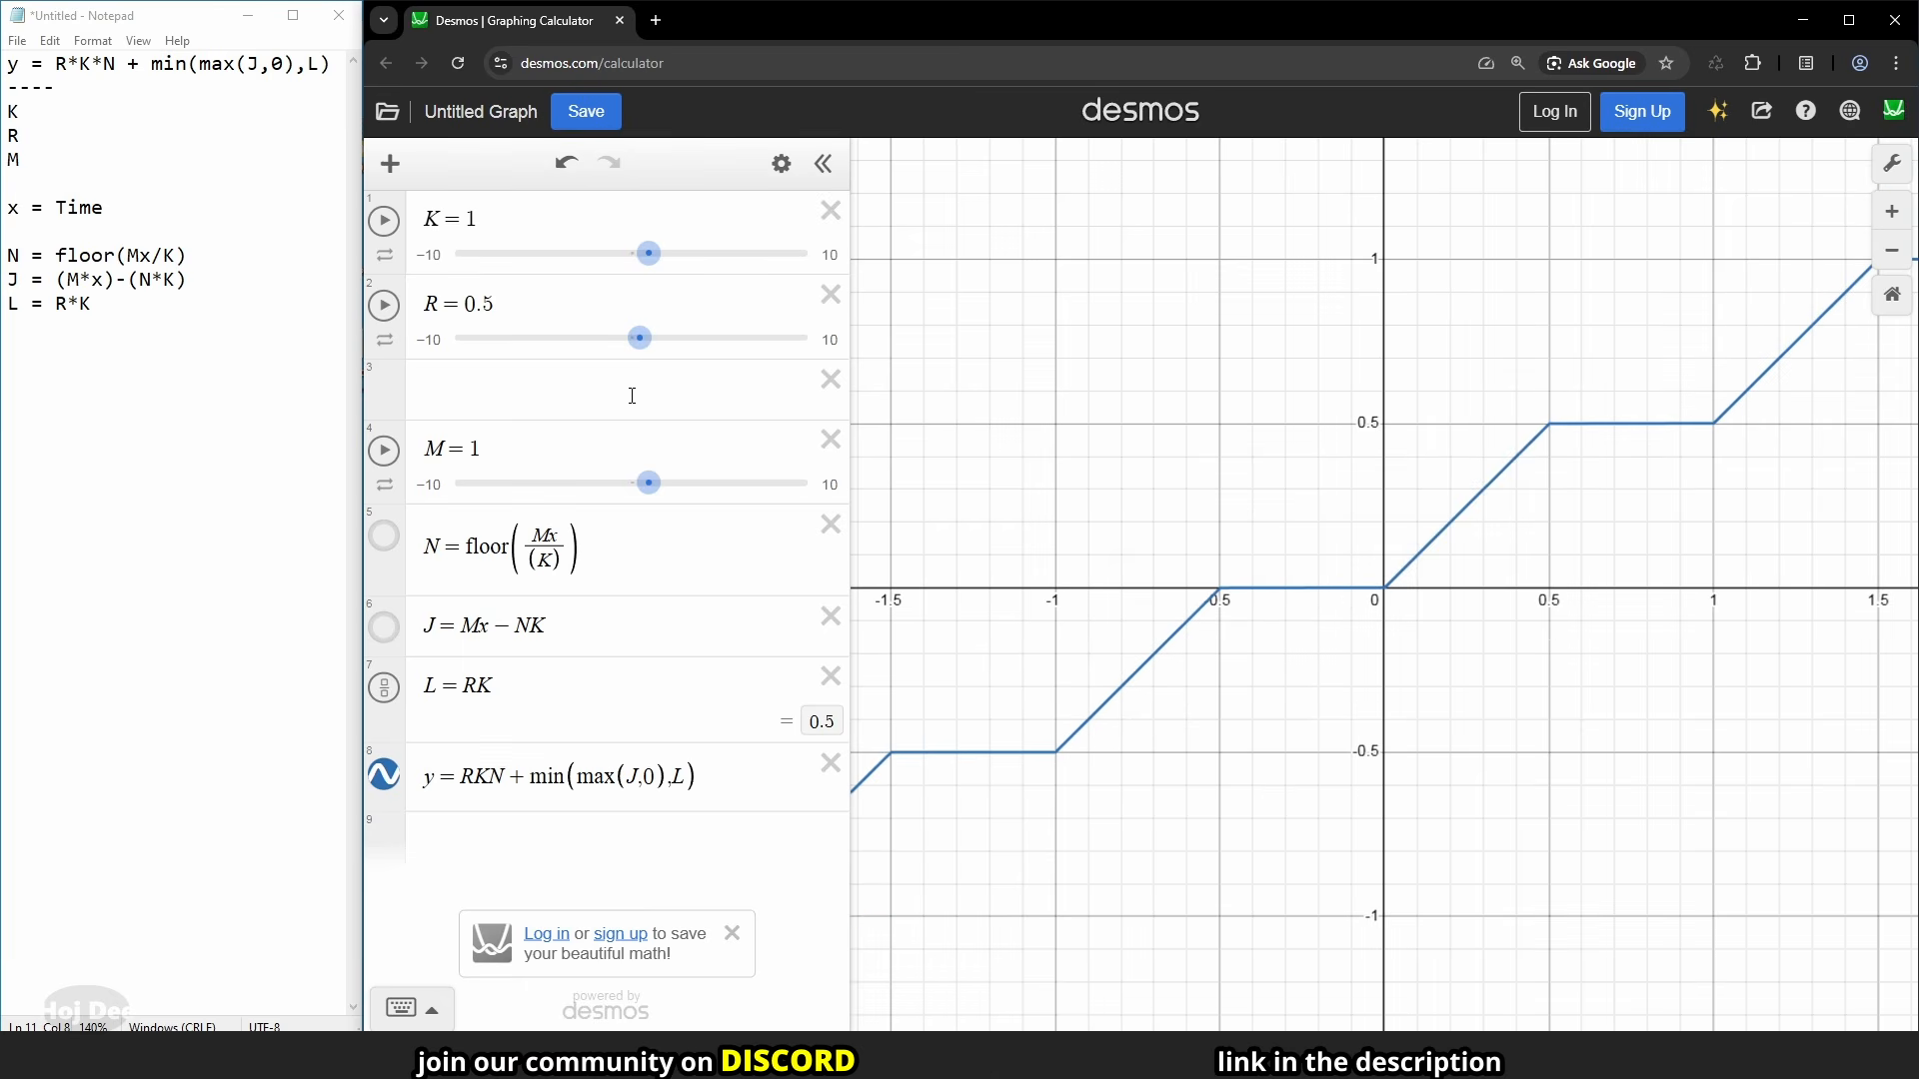
pyautogui.click(830, 379)
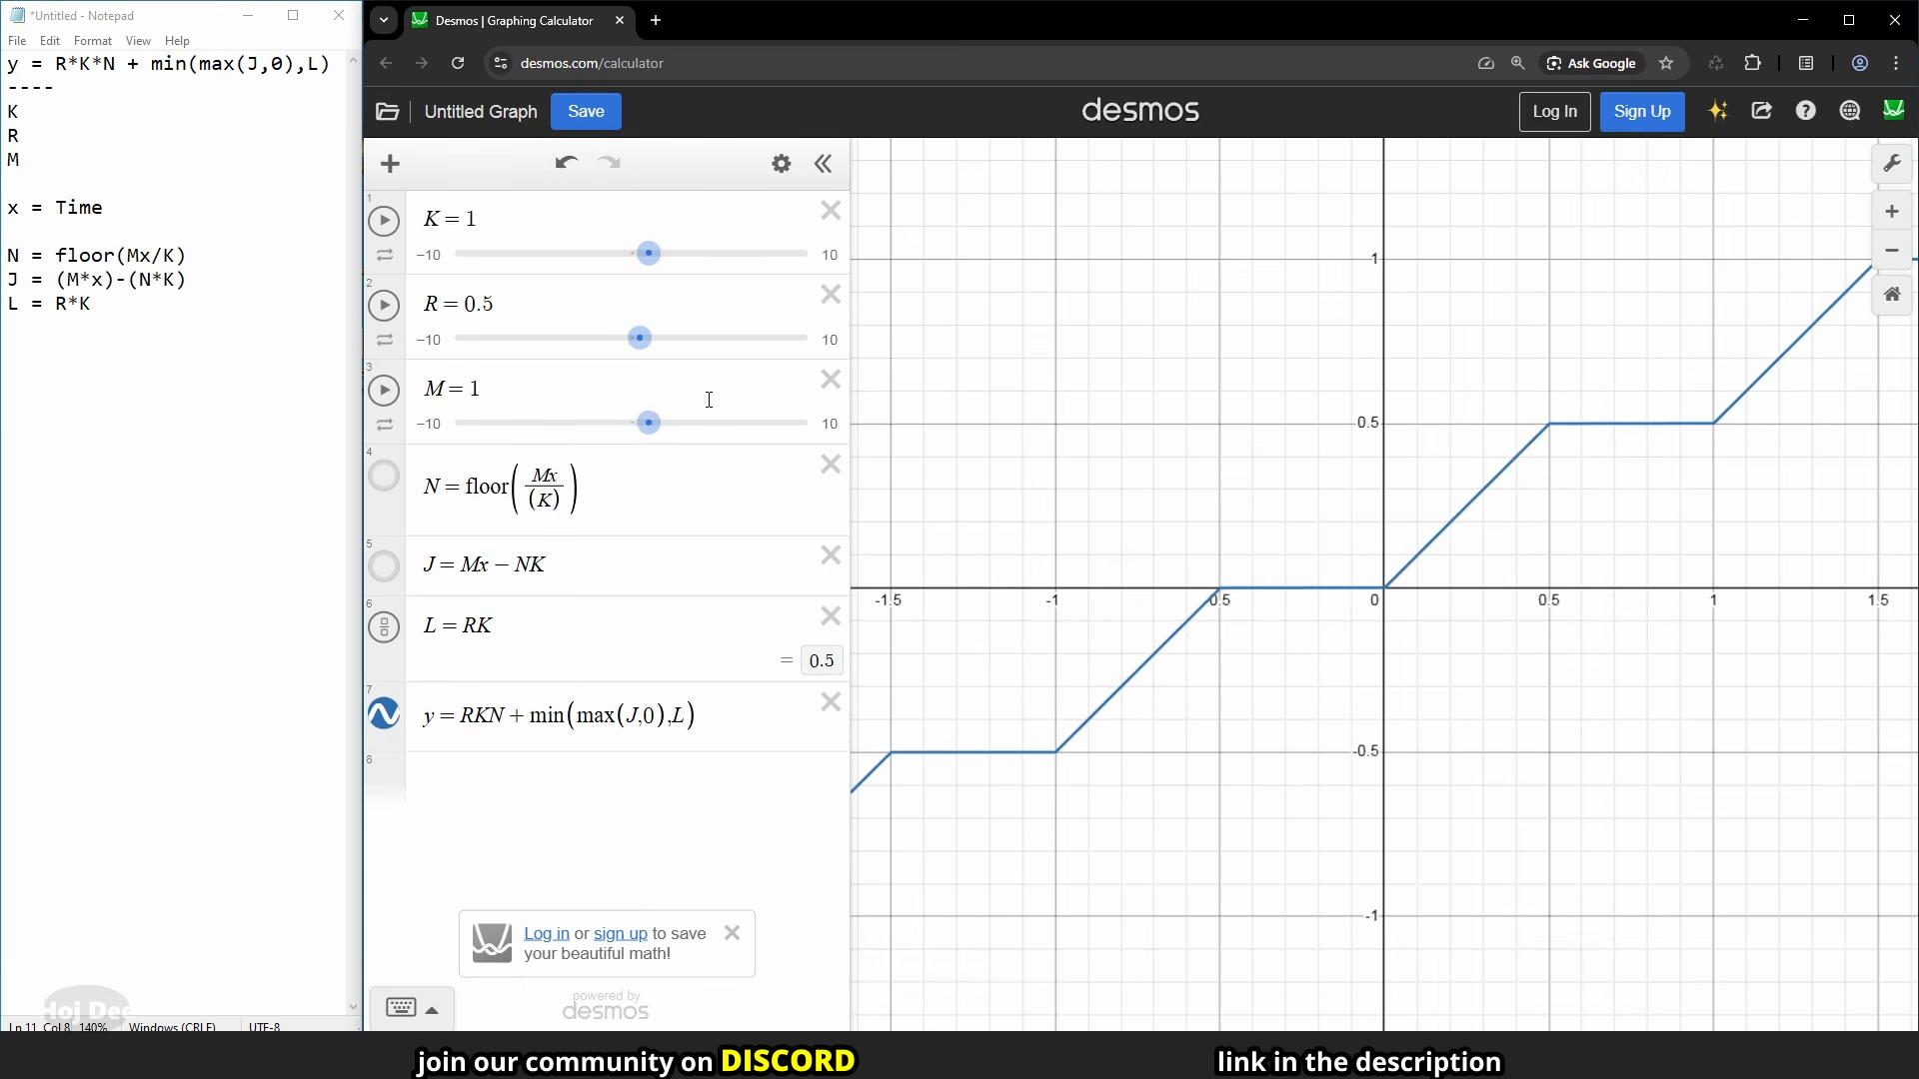
# - Lower M to 0.2 to examine the graph's slope over a wider range, and raise M again
pyautogui.moveTo(651, 435)
pyautogui.mouseDown()
pyautogui.moveTo(708, 446)
pyautogui.moveTo(635, 452)
pyautogui.mouseUp()
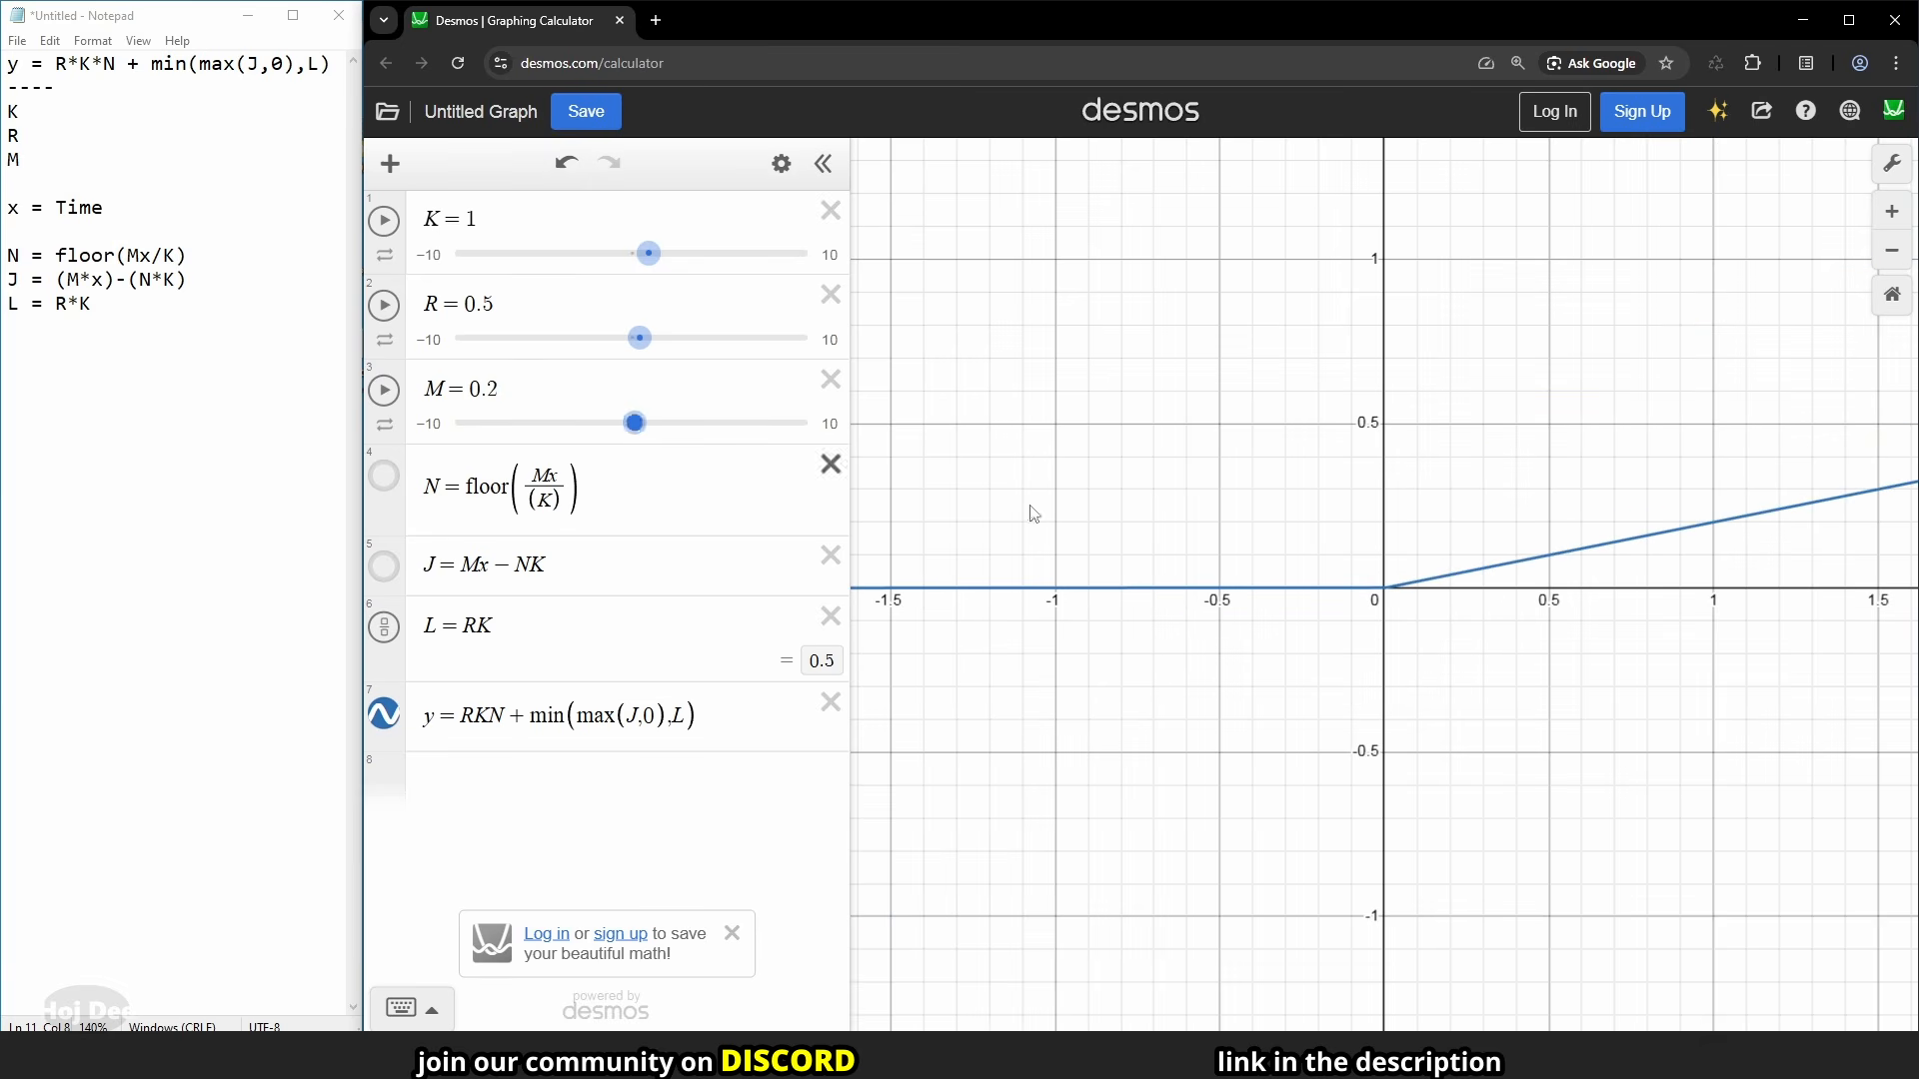
pyautogui.scroll(-5, 1290, 527)
pyautogui.scroll(-4, 1290, 526)
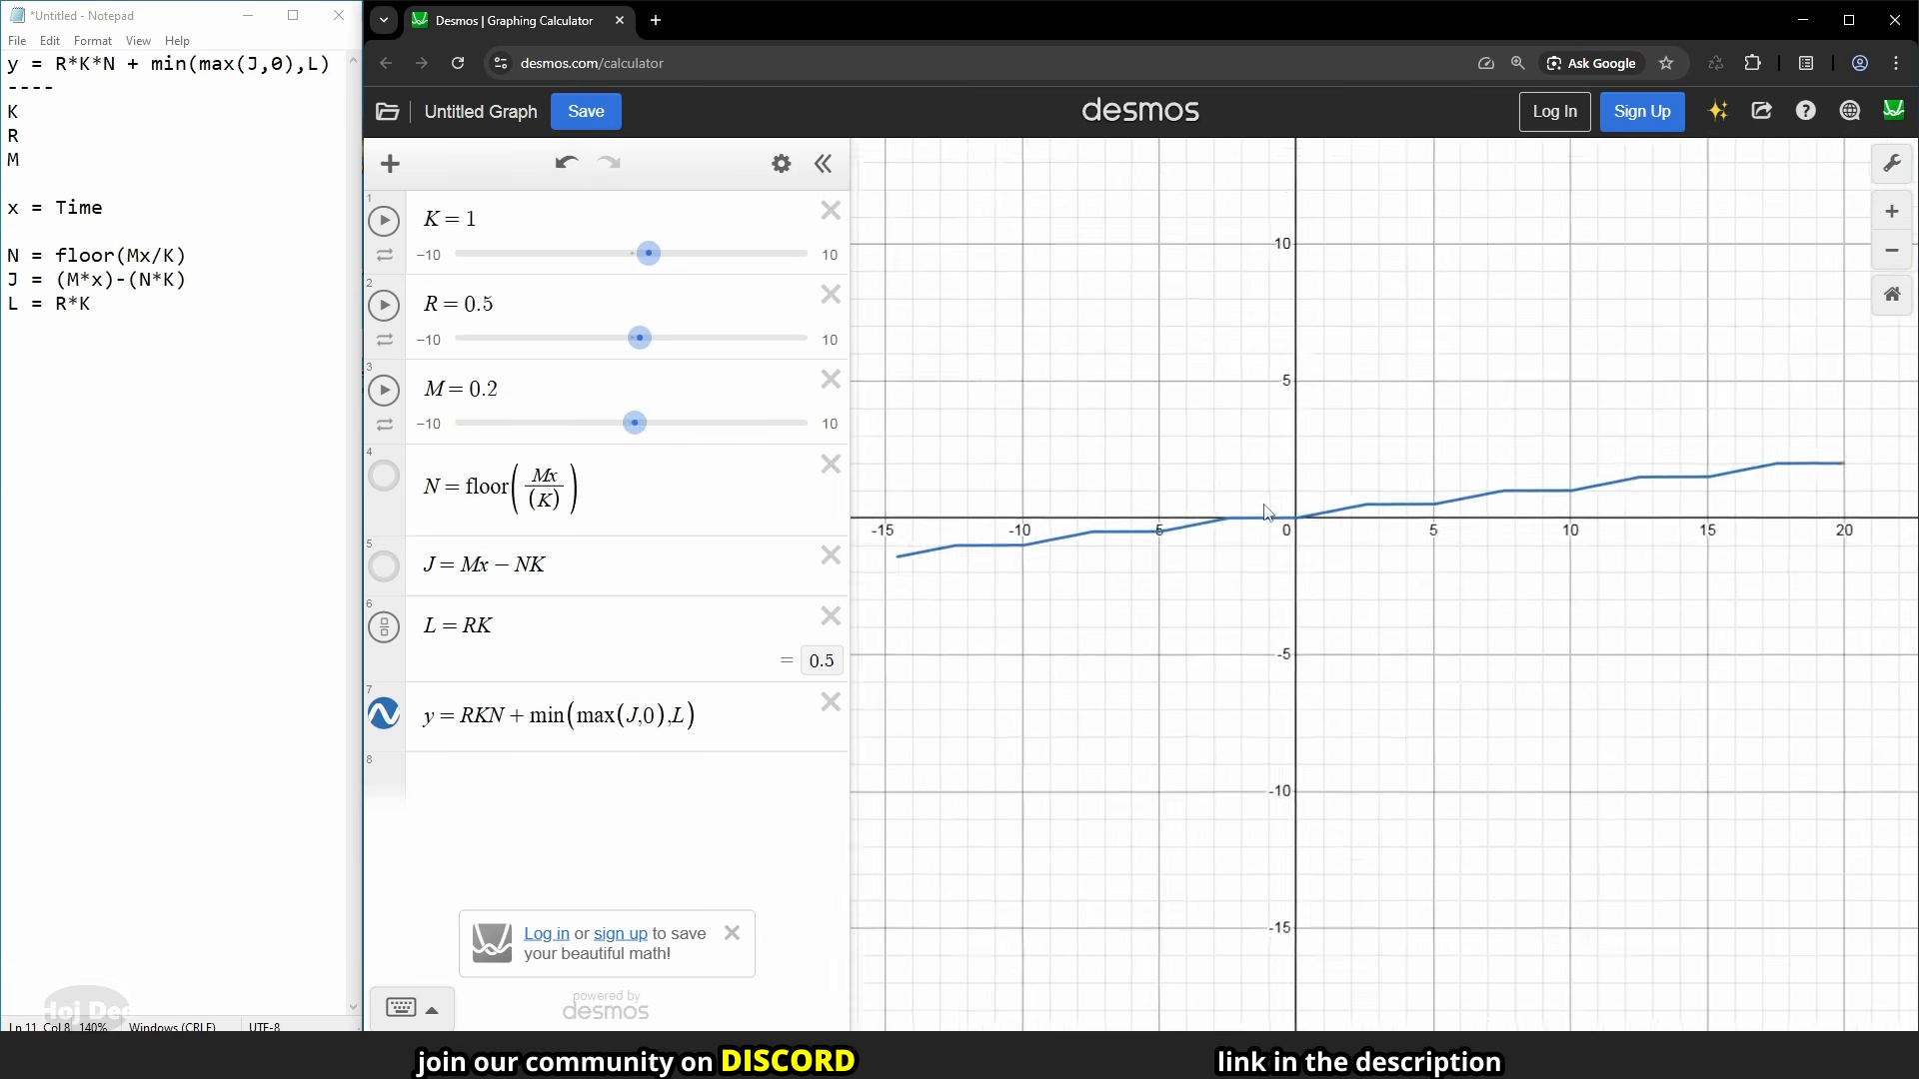
pyautogui.moveTo(627, 446)
pyautogui.mouseDown()
pyautogui.moveTo(826, 445)
pyautogui.moveTo(646, 426)
pyautogui.mouseUp()
pyautogui.moveTo(647, 426); pyautogui.dragTo(642, 428)
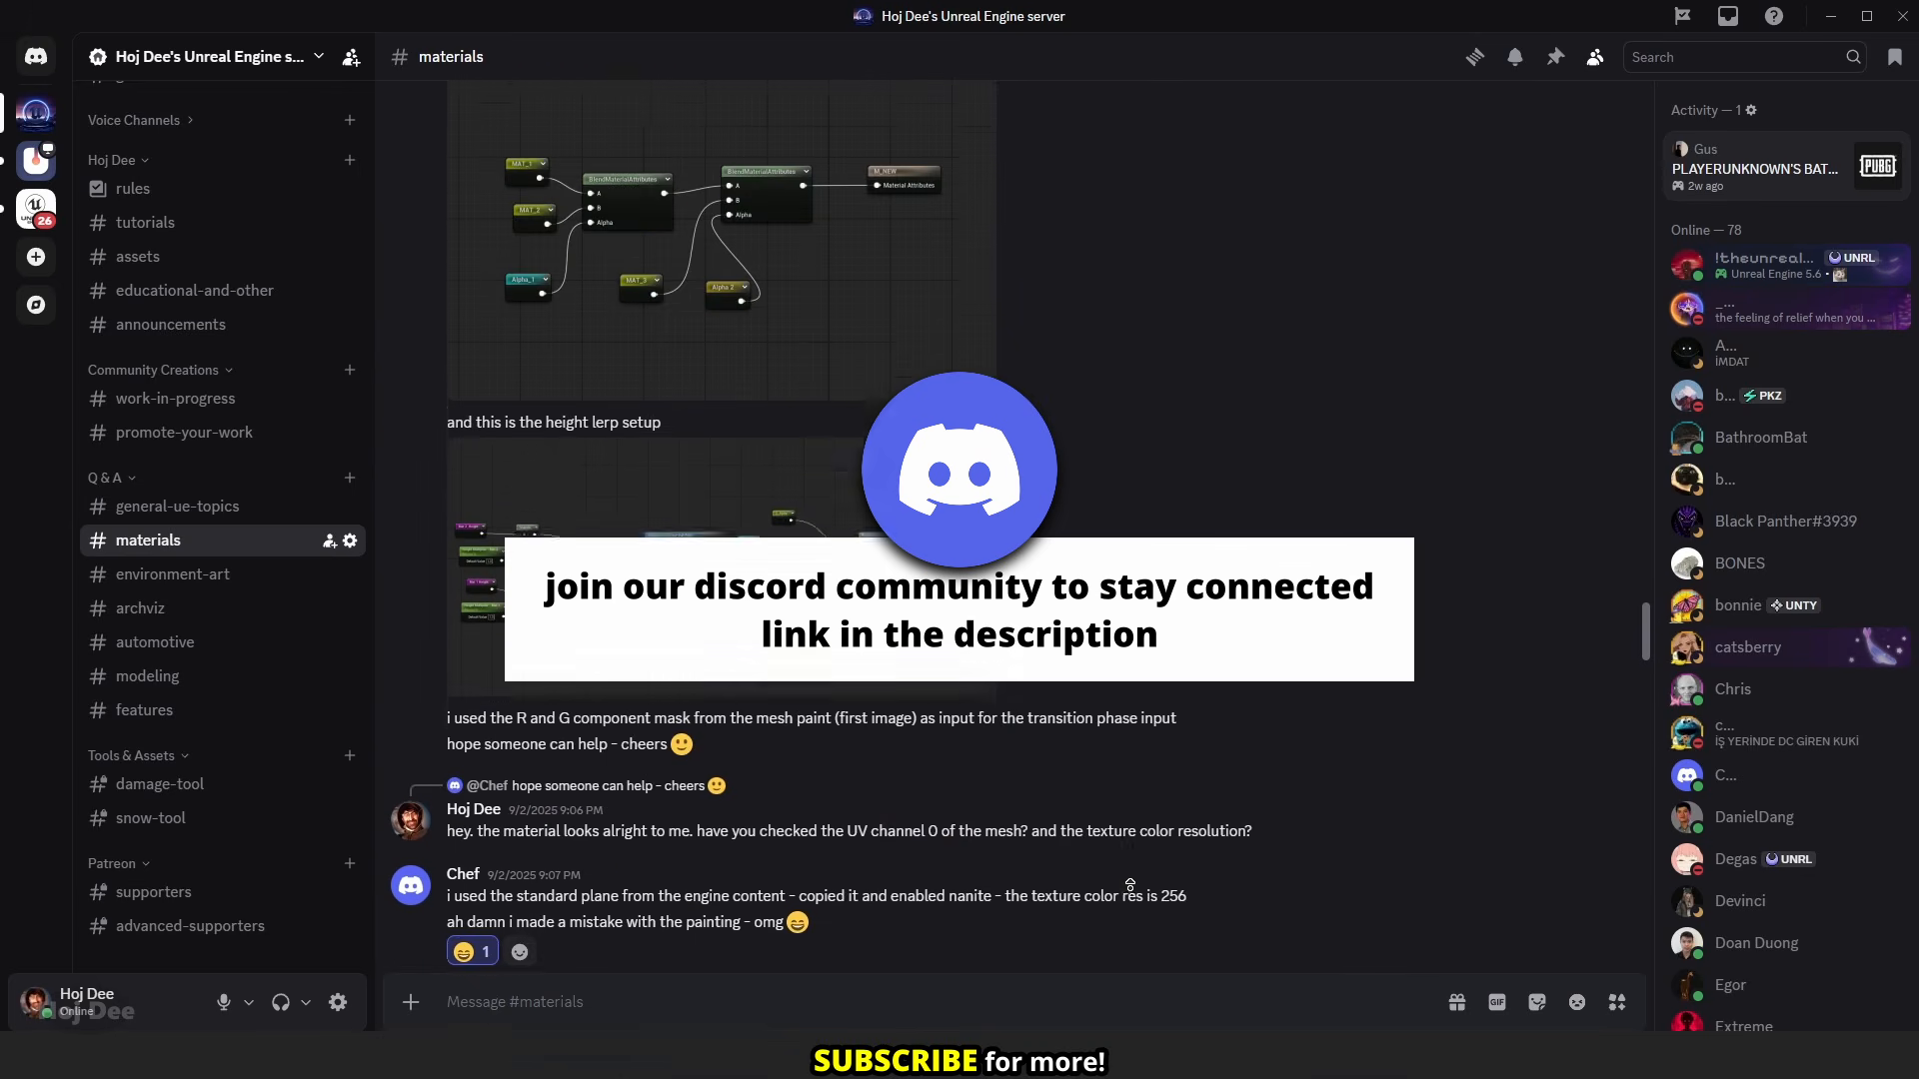
pyautogui.scroll(10, 1129, 884)
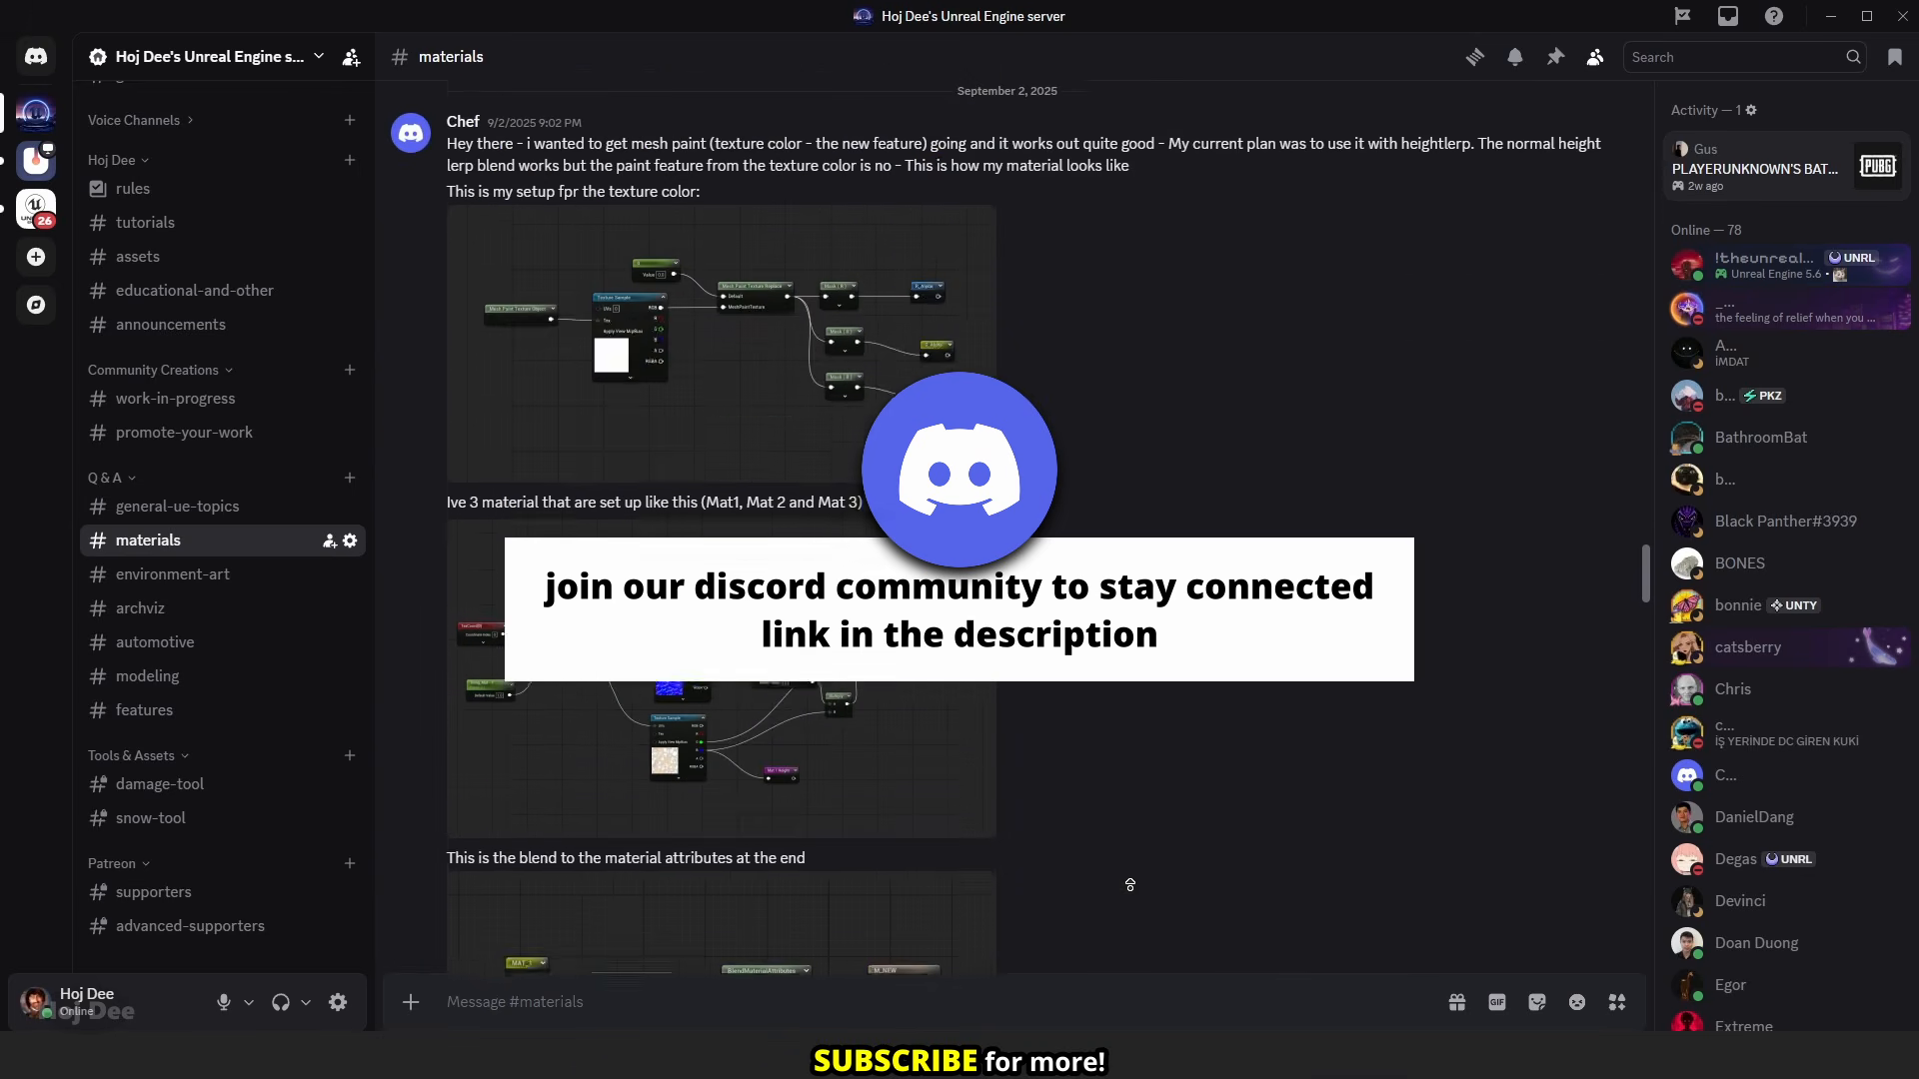
pyautogui.scroll(10, 1129, 884)
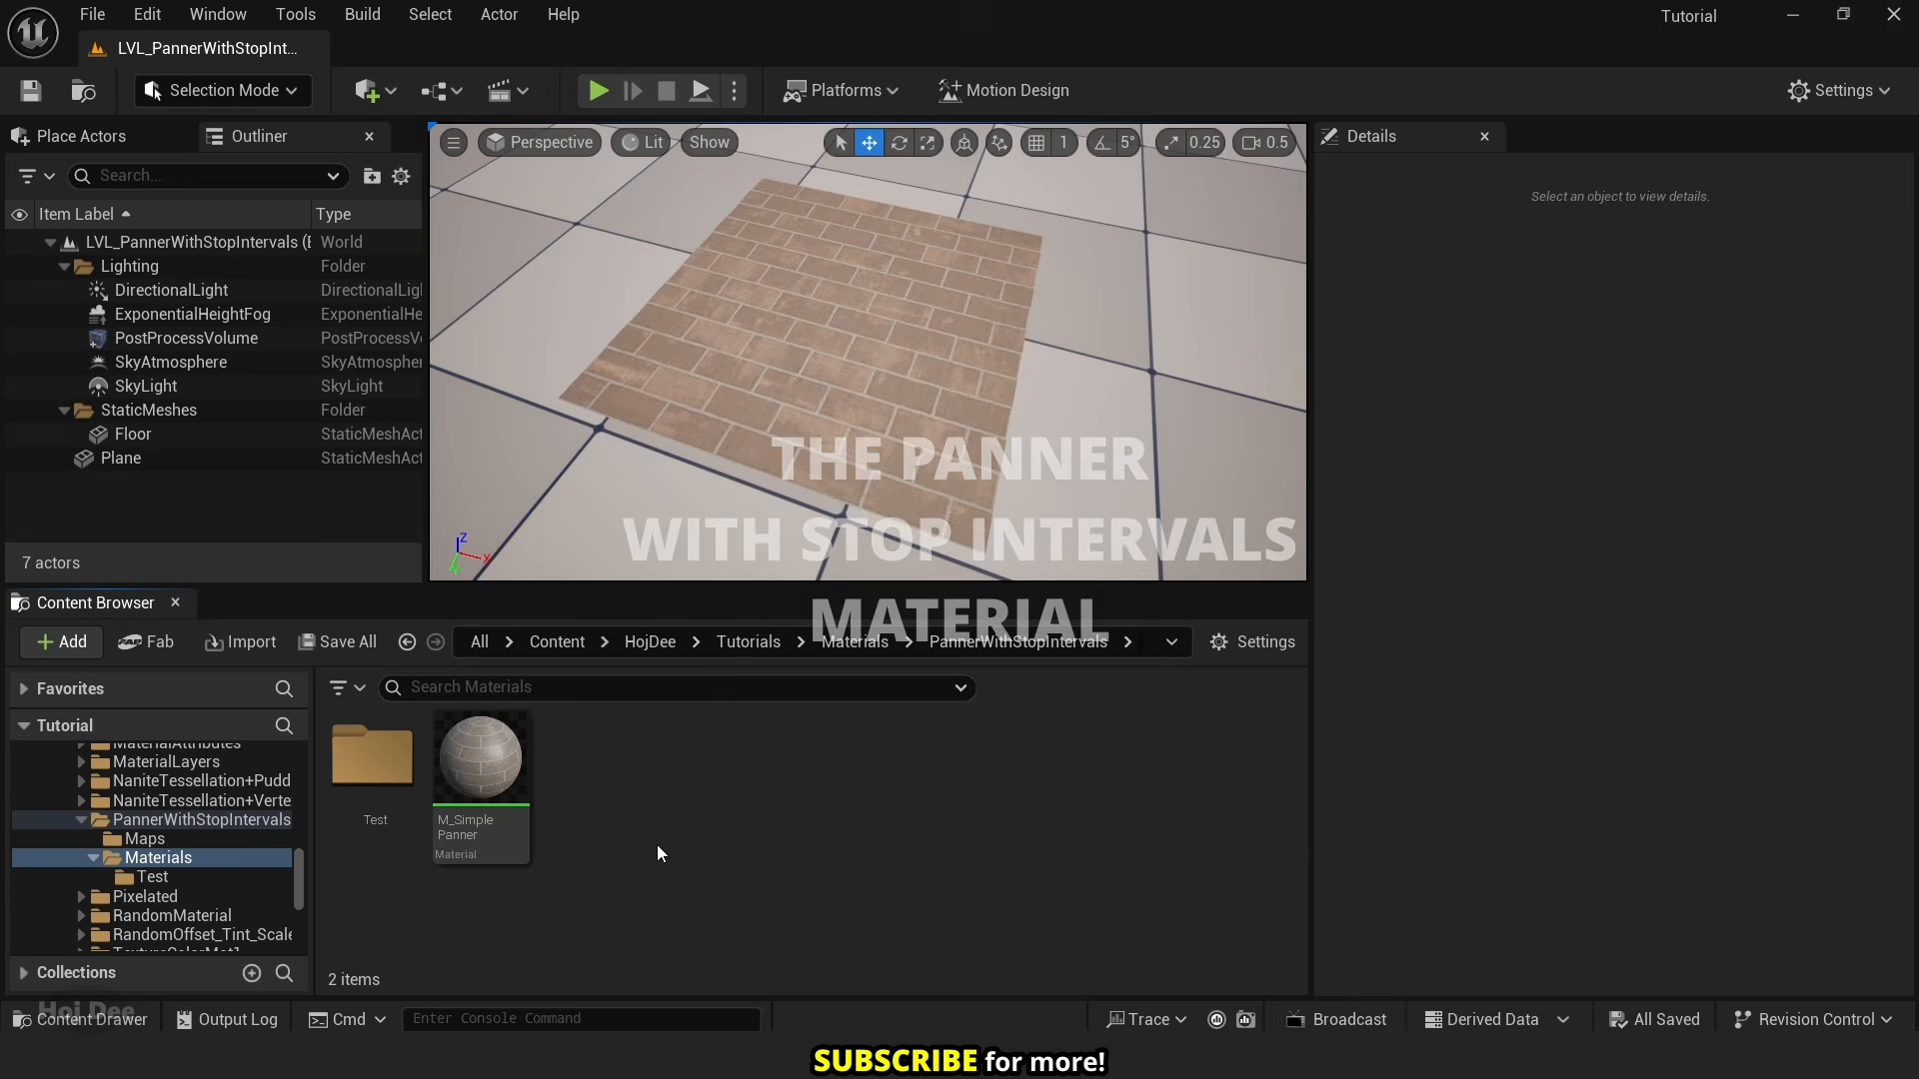
# - Duplicate the M_SimplePanner material in the PannerWithStopIntervals Materials folder
pyautogui.click(490, 790)
pyautogui.hotkey('ctrl', 'd')
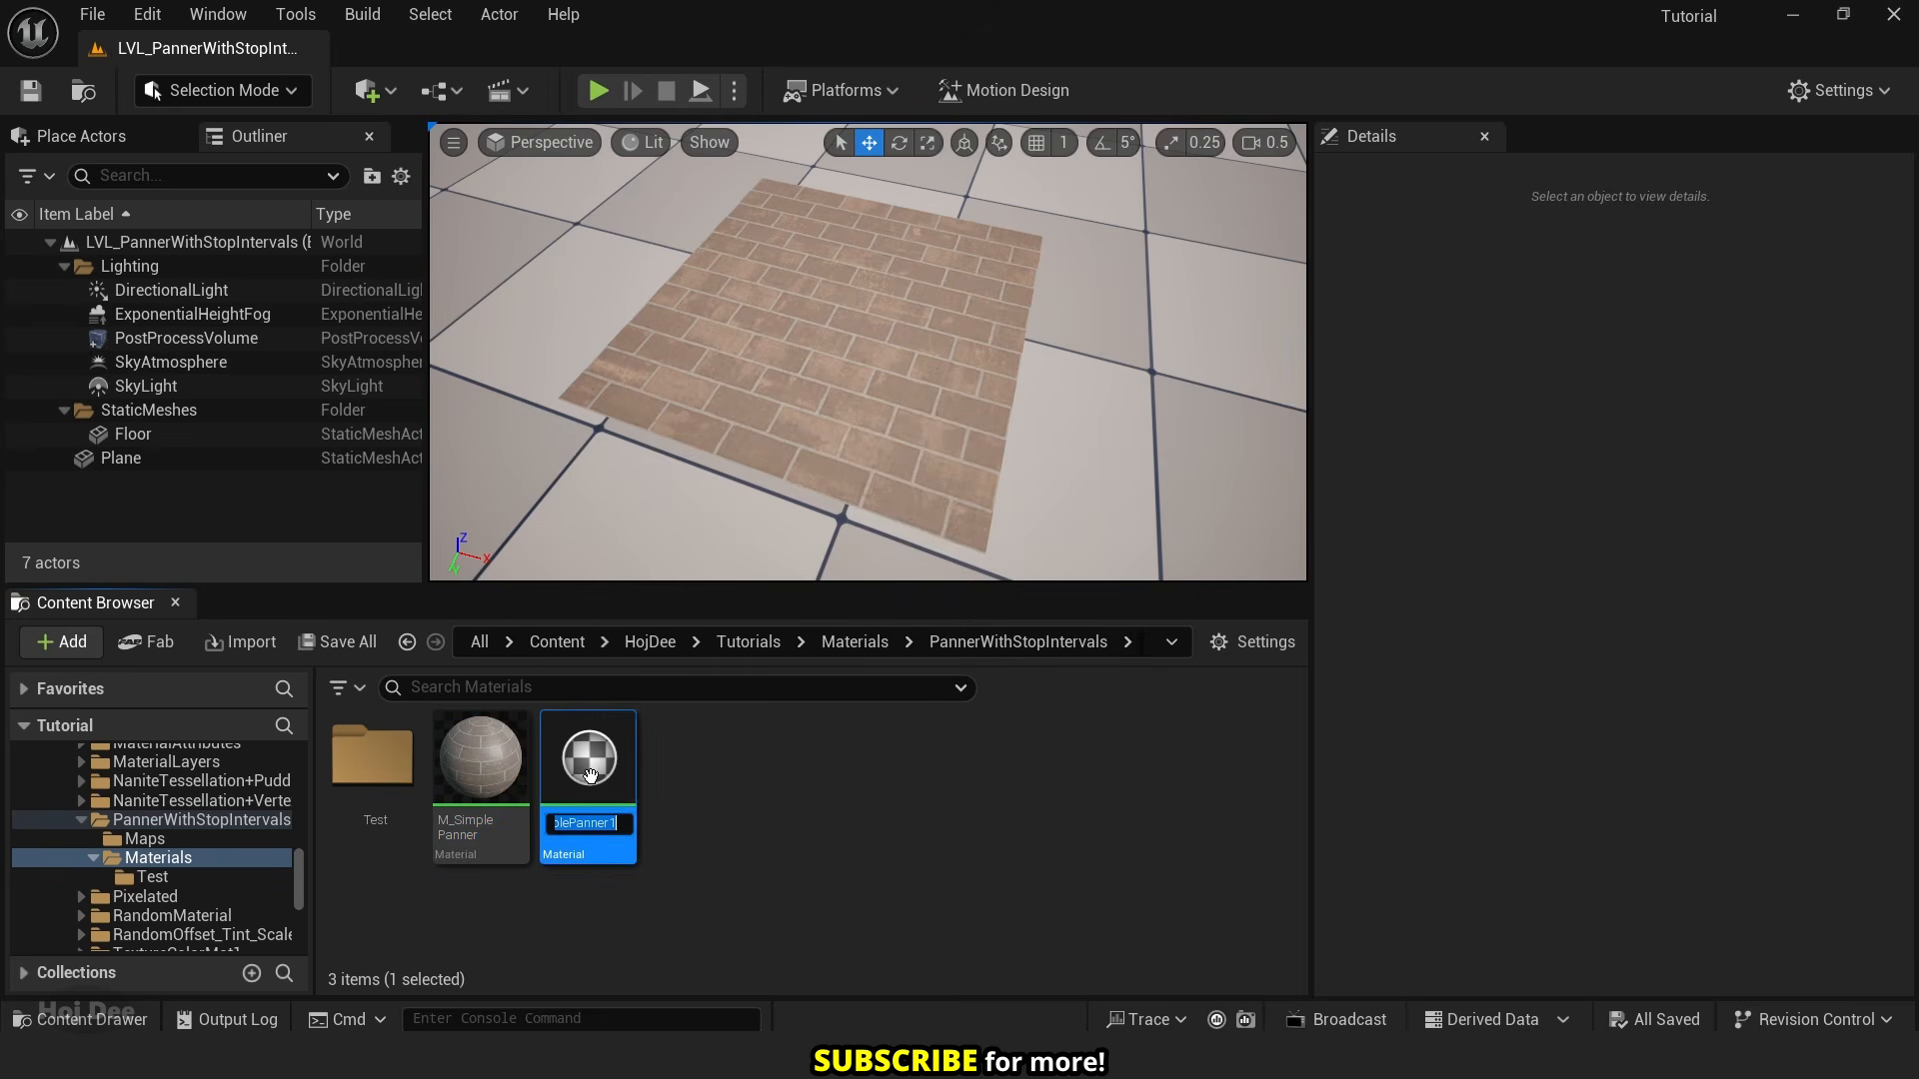
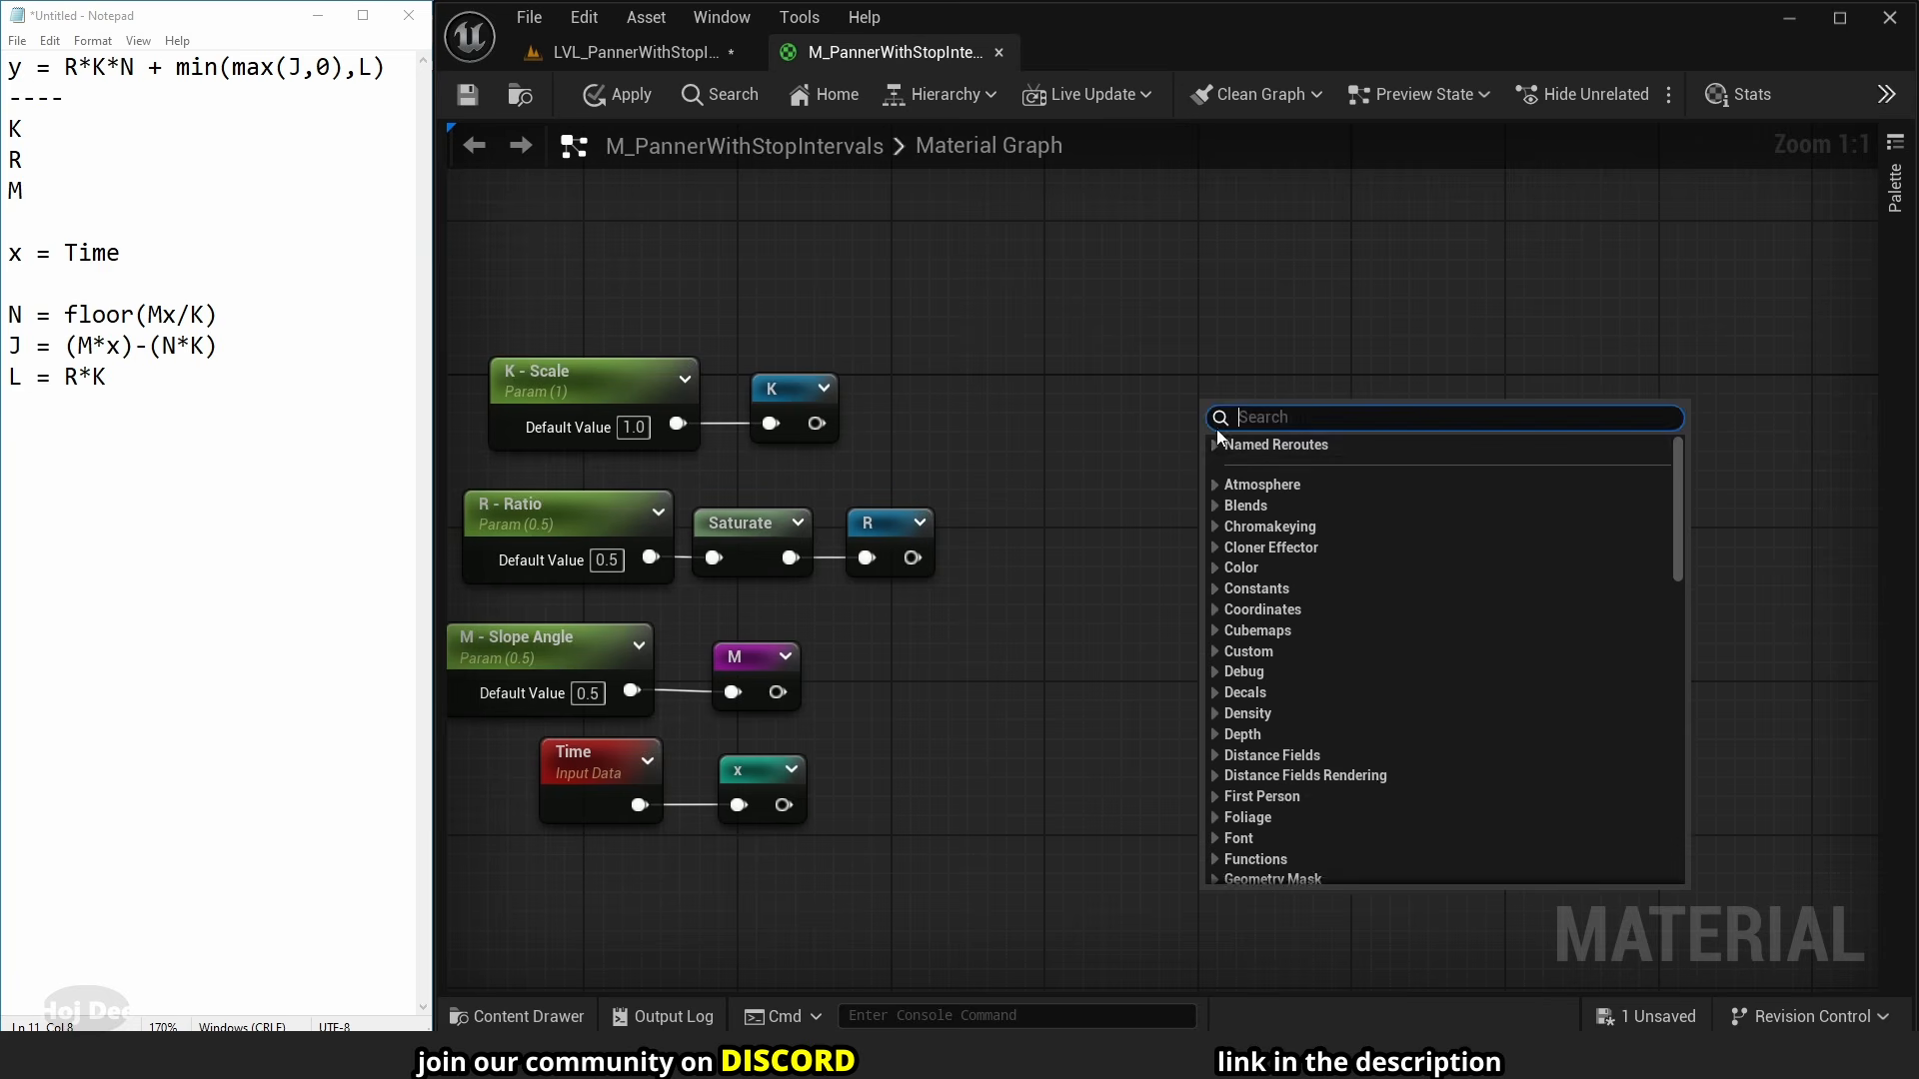
# - Add M and x named reroute usages, multiply them with a Multiply node, and arrange the three nodes closely together
pyautogui.press('Escape')
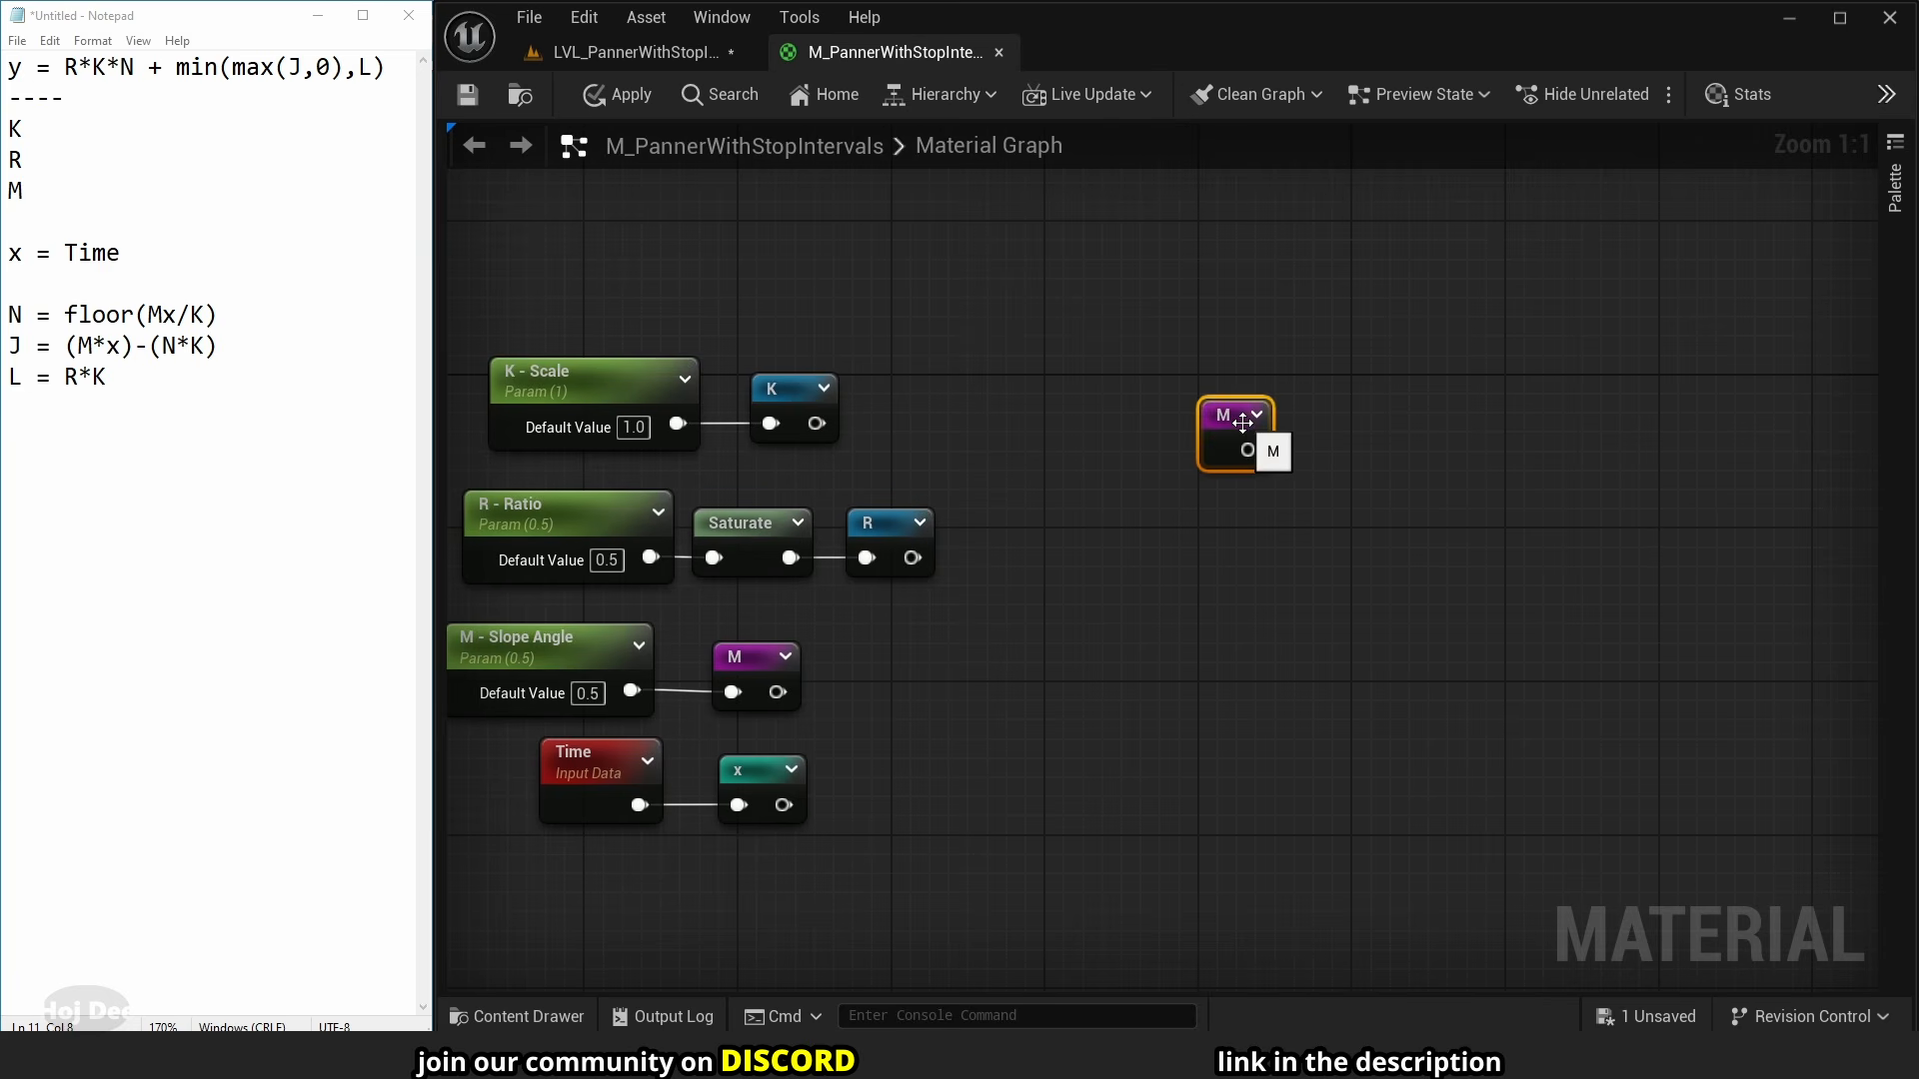
pyautogui.moveTo(1249, 450); pyautogui.dragTo(1325, 483)
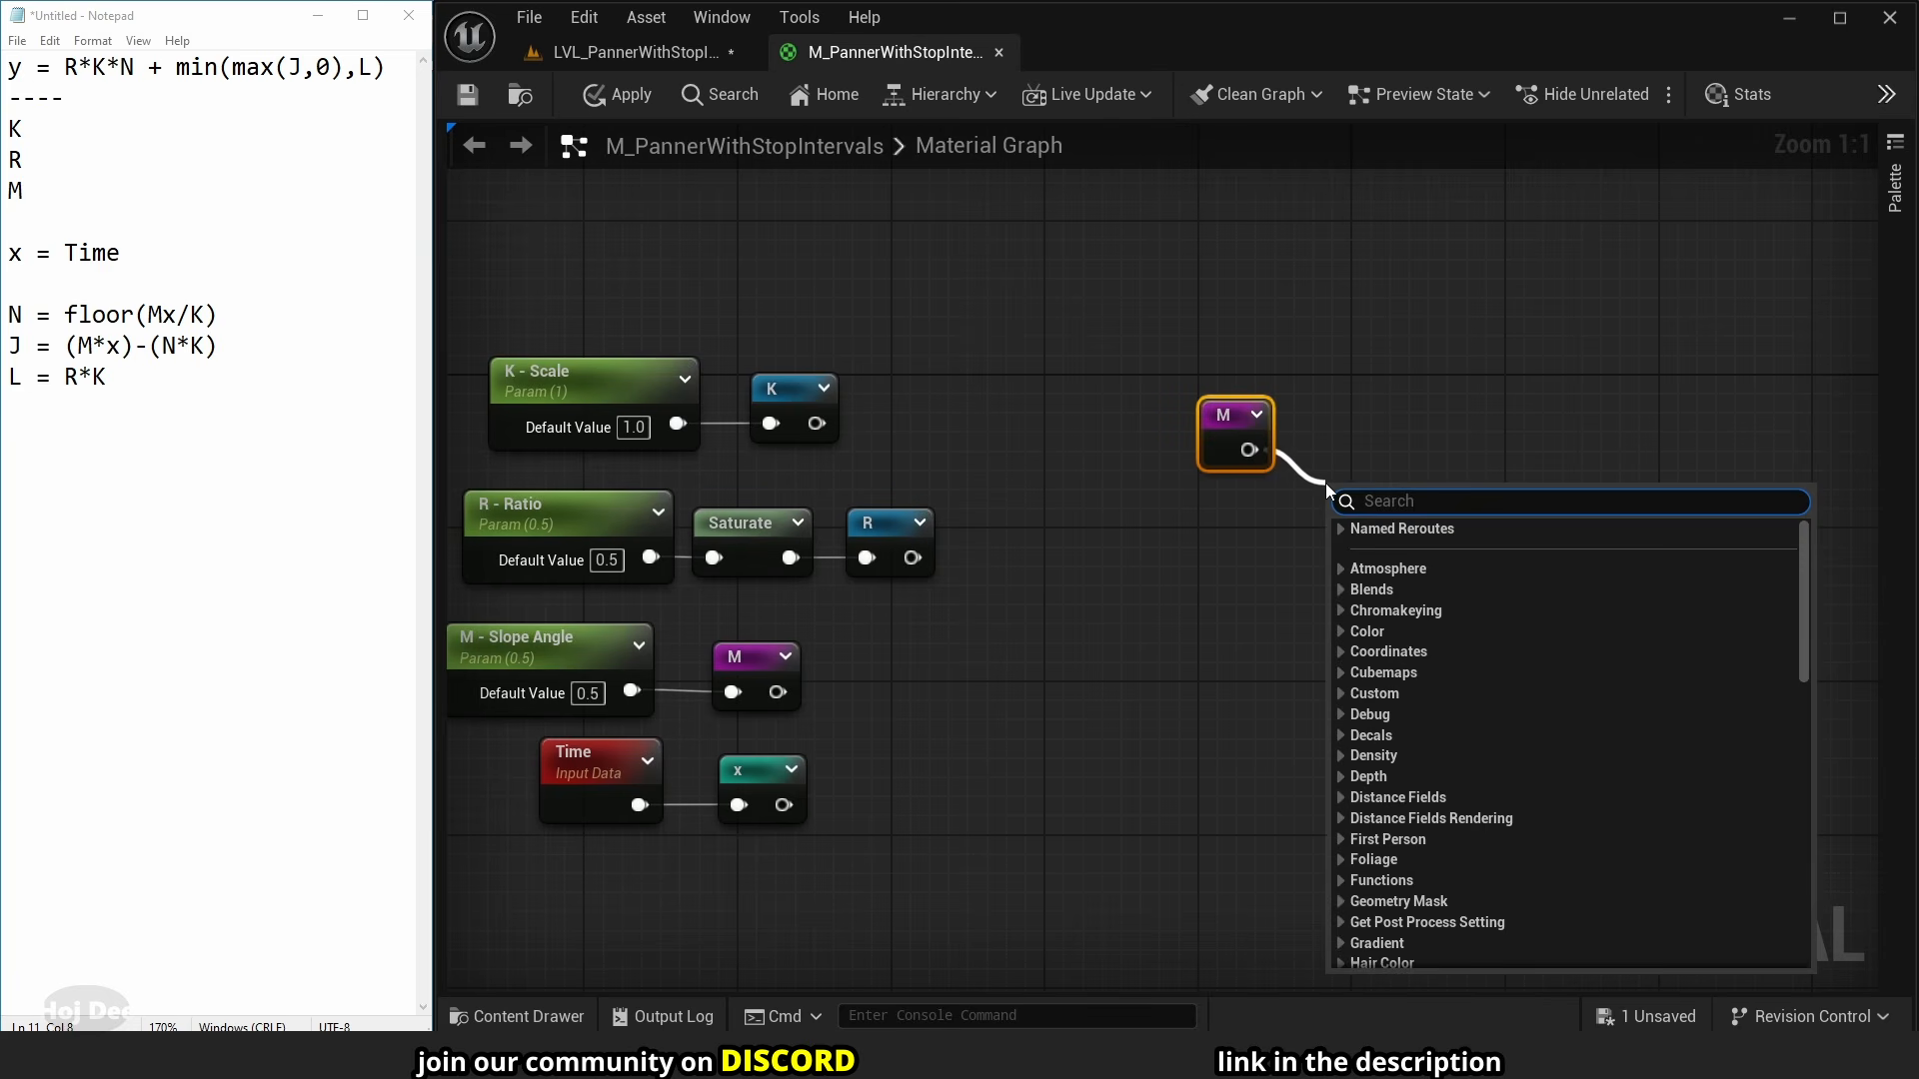
pyautogui.write('mult')
pyautogui.press('Return')
pyautogui.rightClick(1187, 562)
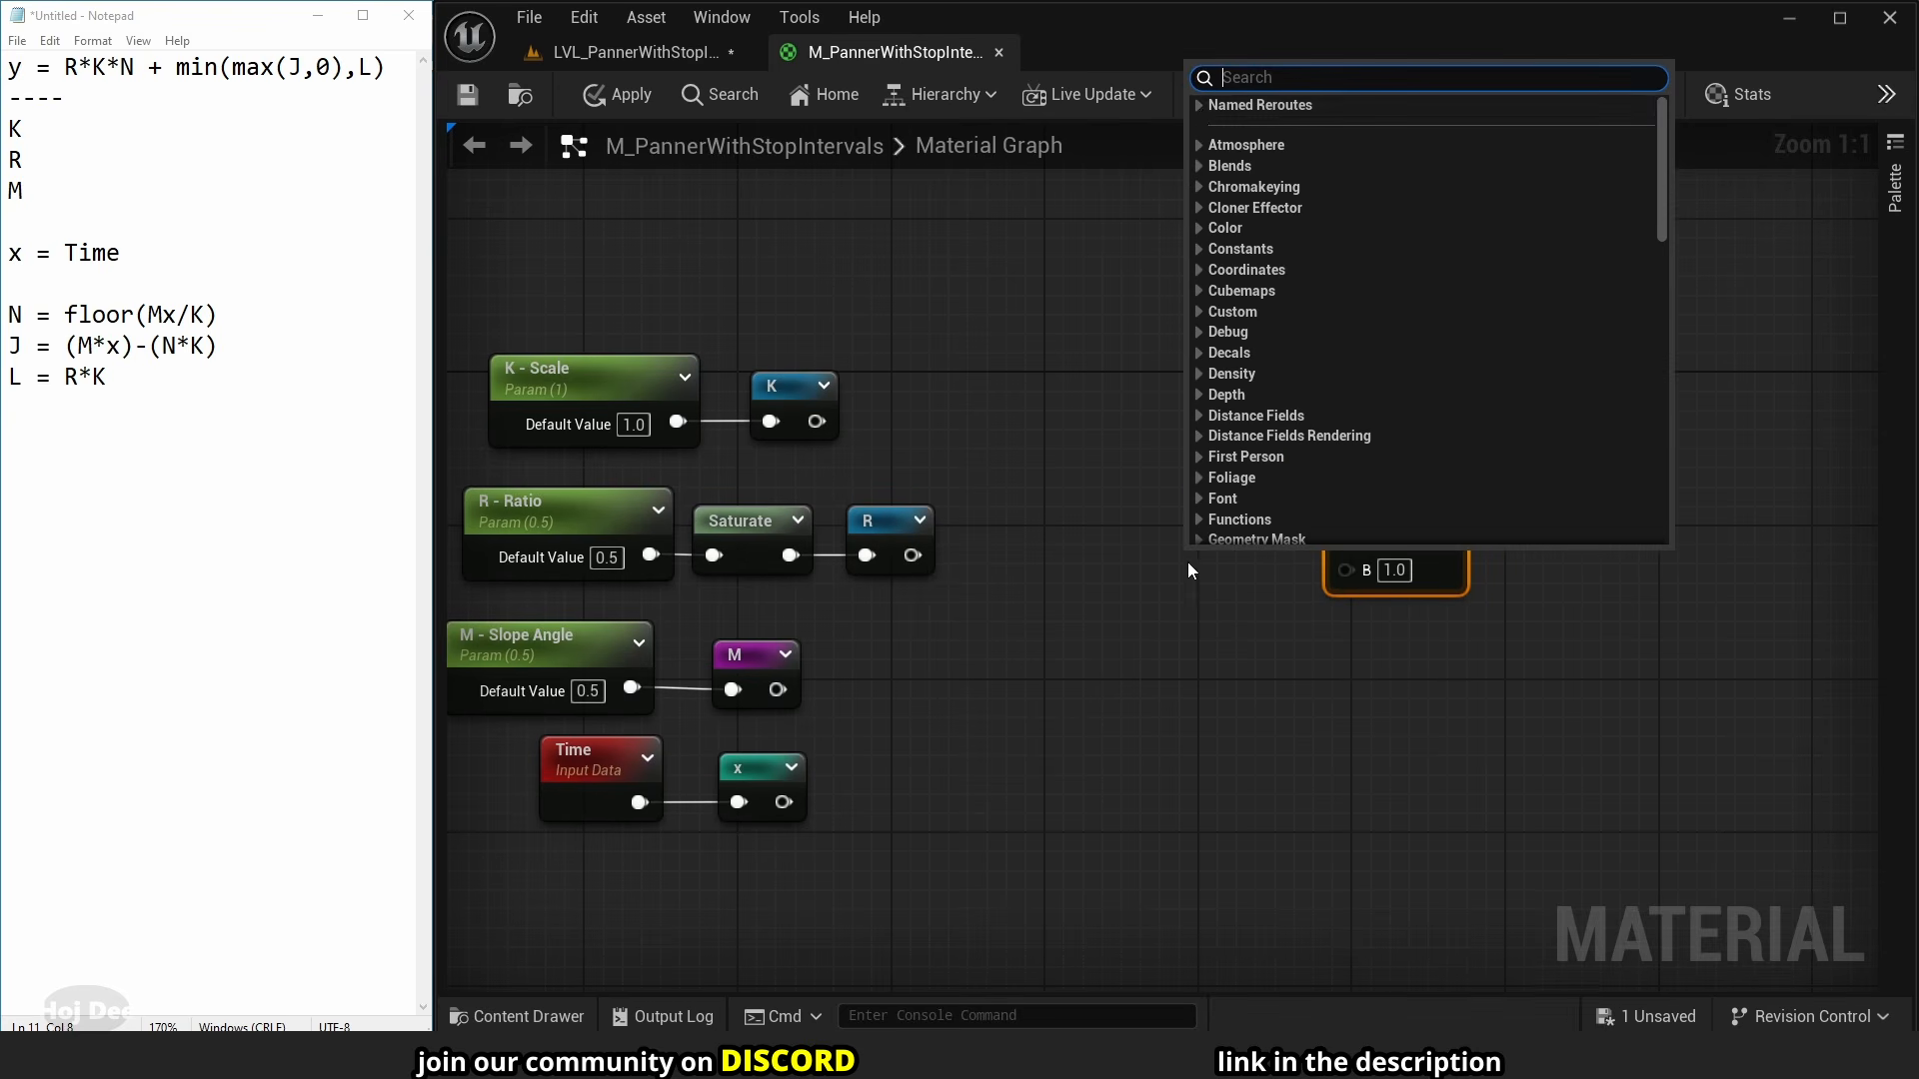
pyautogui.click(1201, 106)
pyautogui.click(1235, 190)
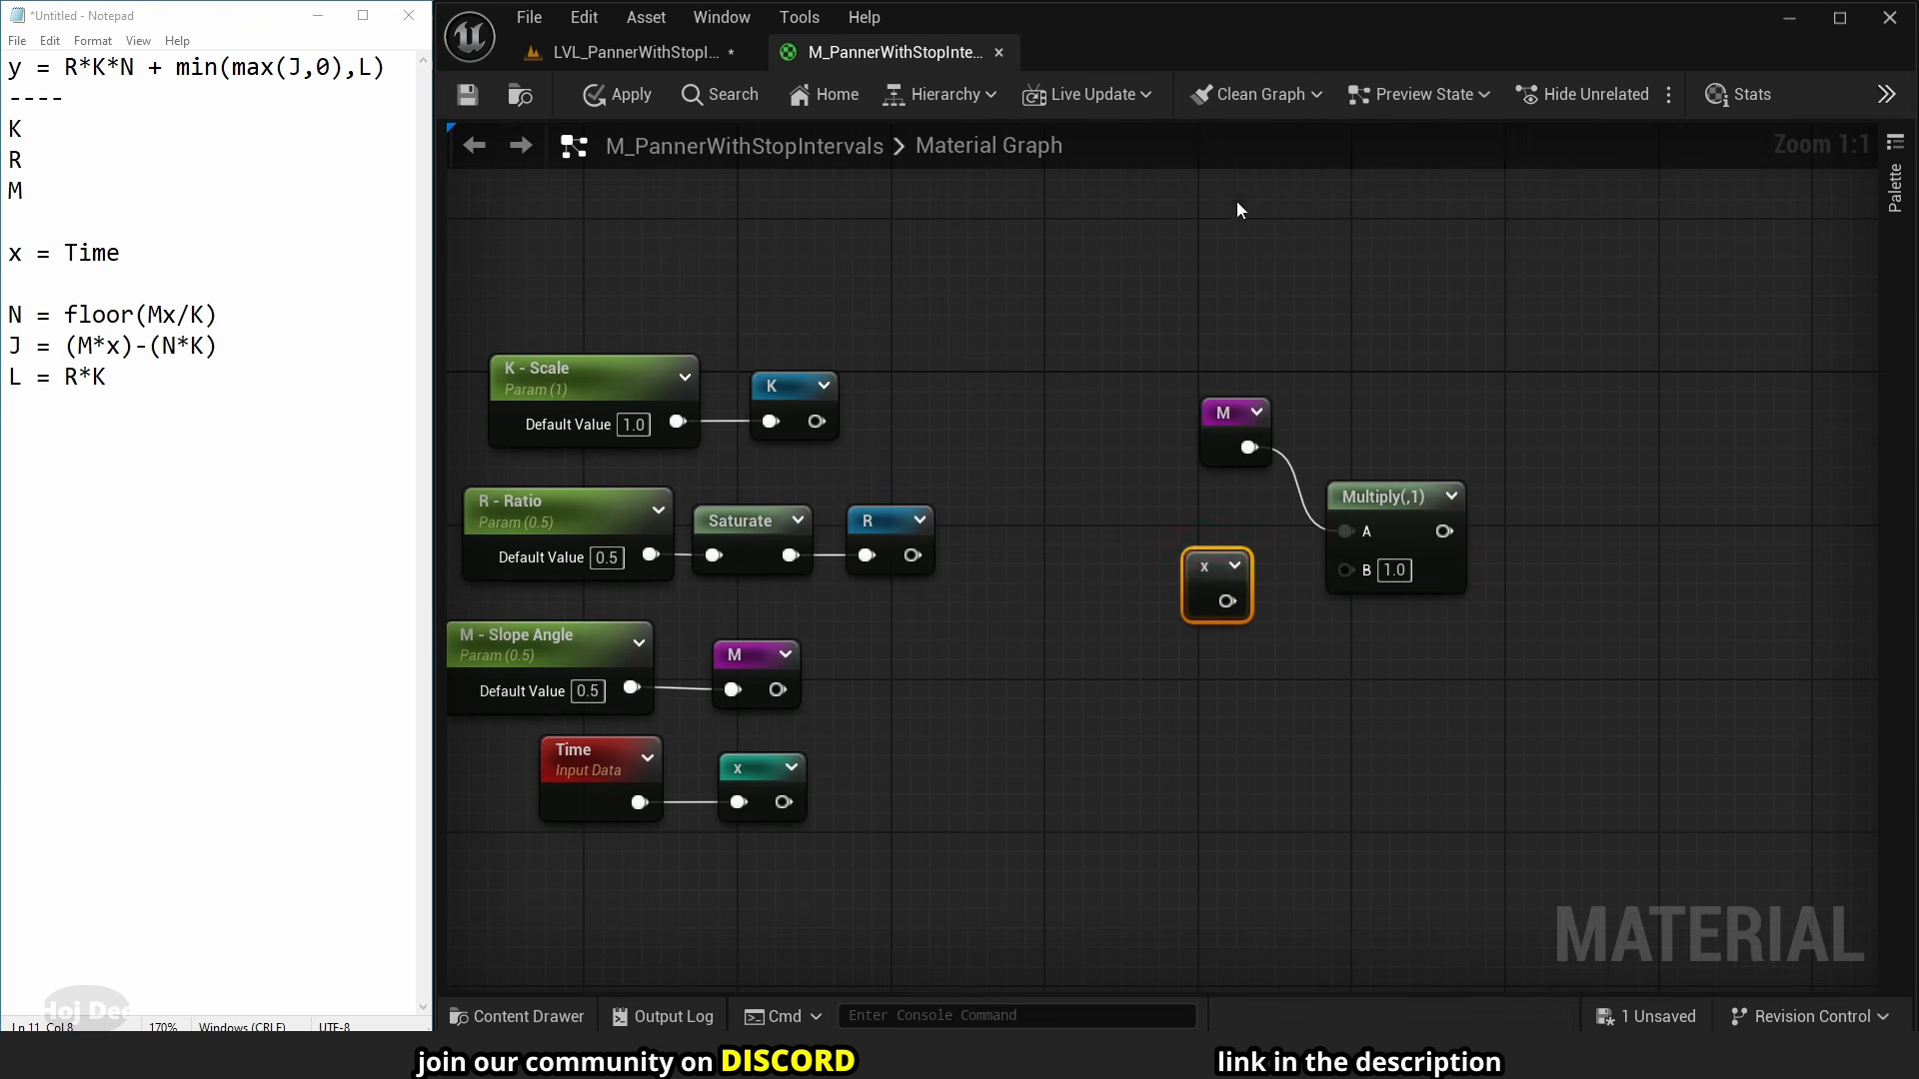
pyautogui.moveTo(1228, 601); pyautogui.dragTo(1345, 570)
pyautogui.moveTo(1395, 495); pyautogui.dragTo(1371, 463)
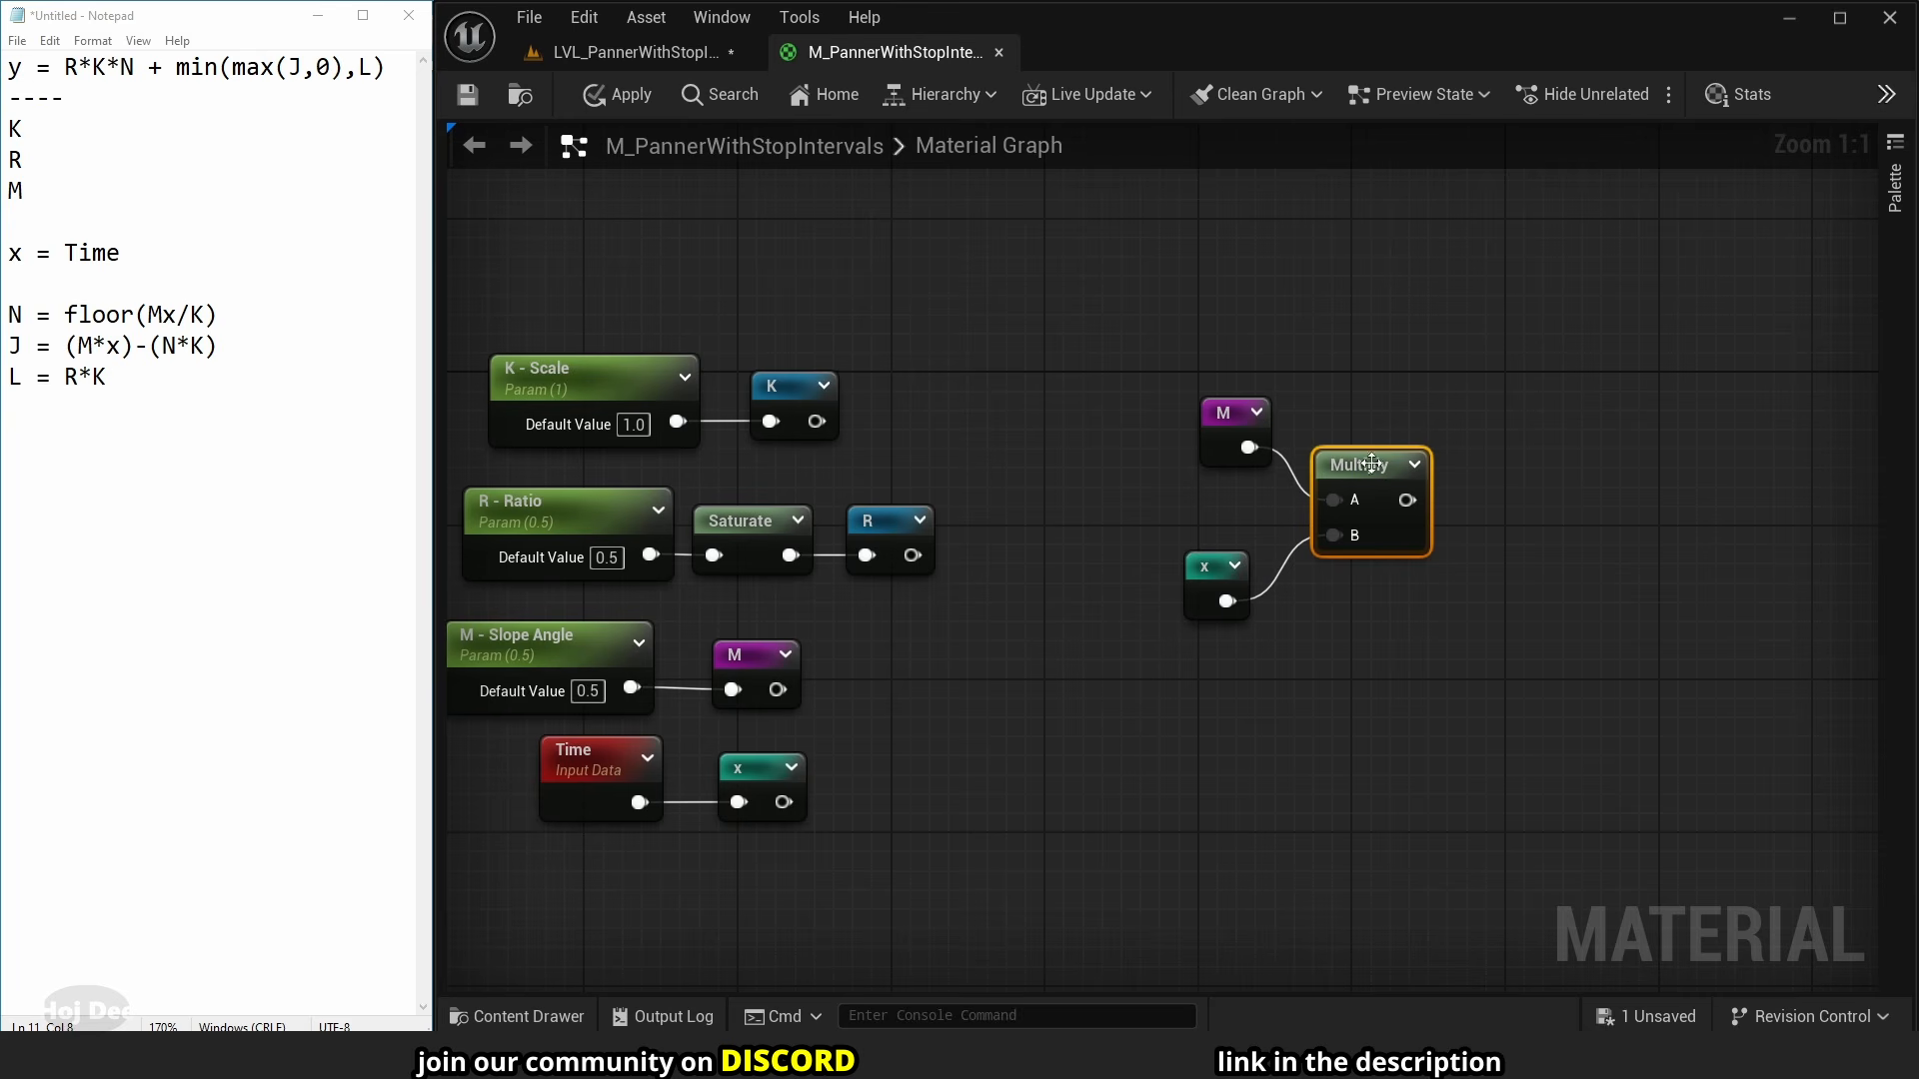
pyautogui.moveTo(1208, 567); pyautogui.dragTo(1234, 525)
pyautogui.moveTo(1241, 412); pyautogui.dragTo(1260, 426)
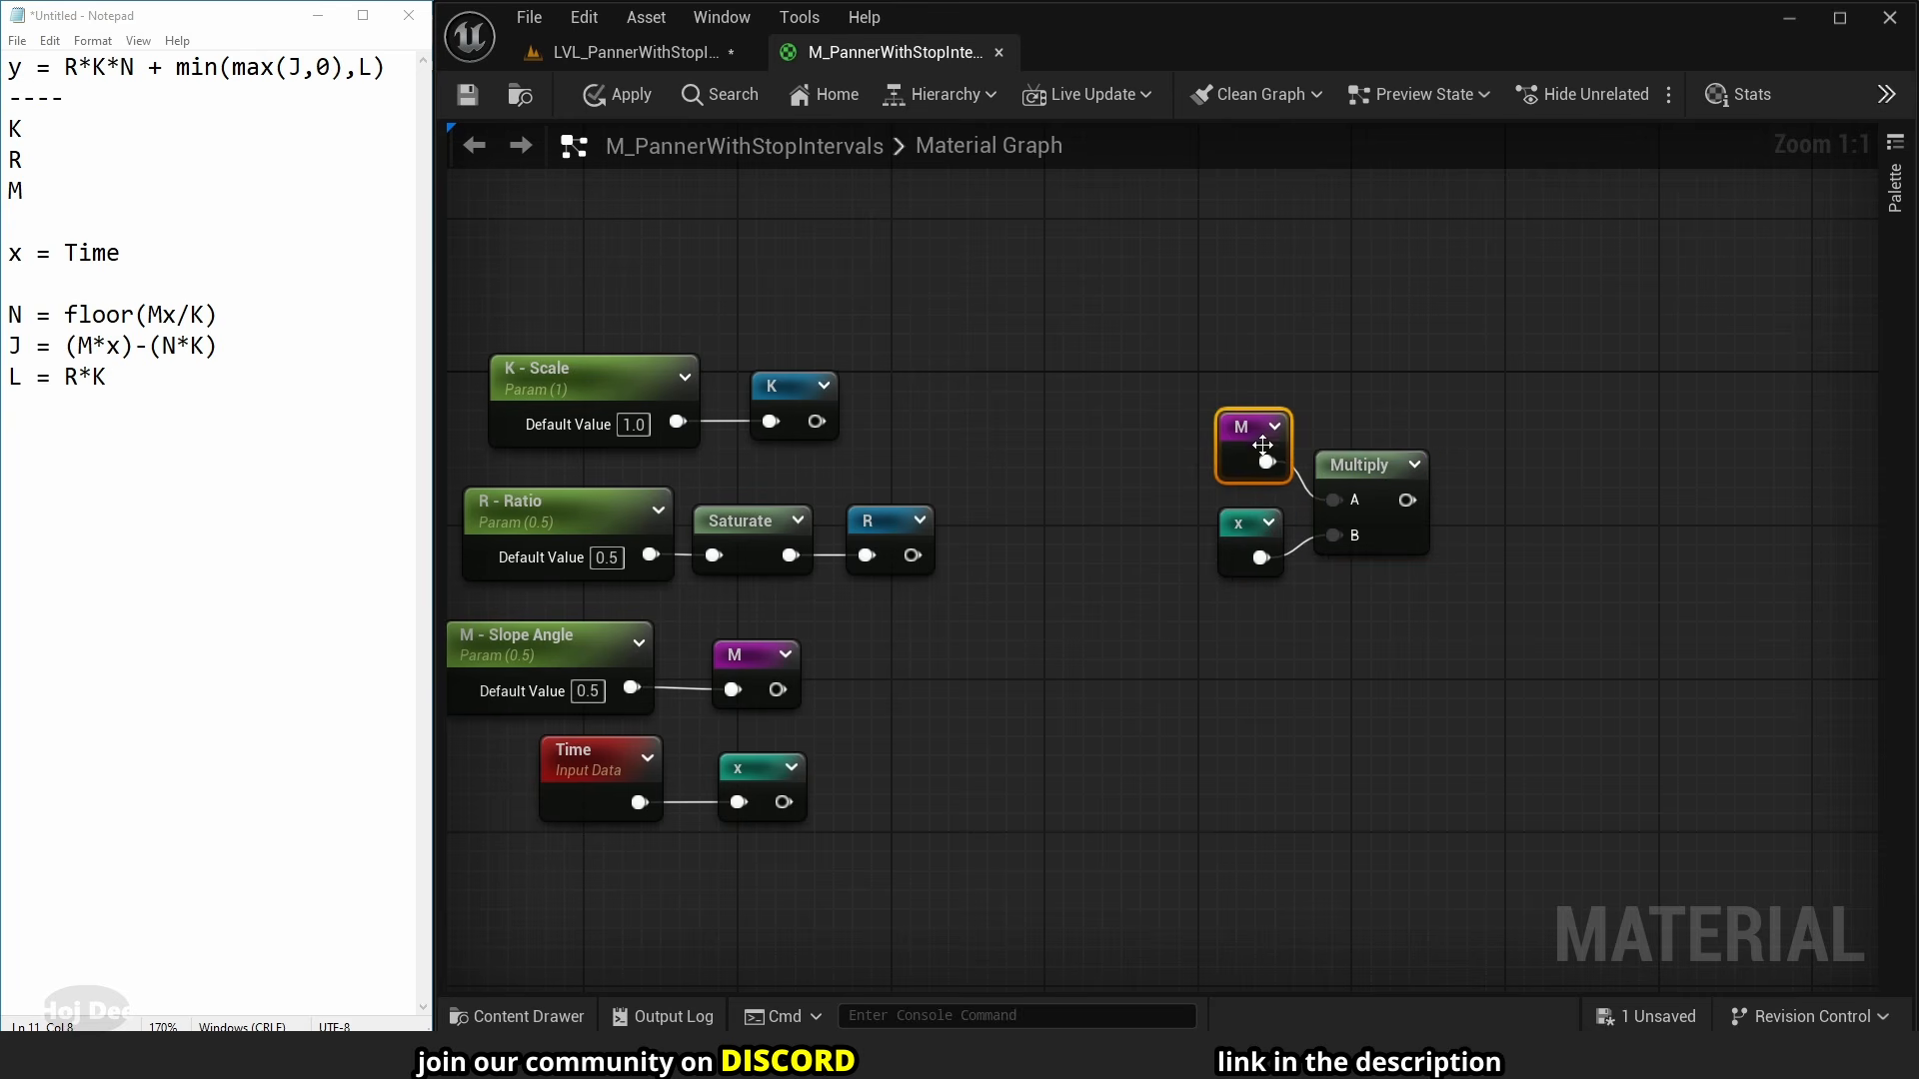
# - Divide the M and x product by a K named reroute using a Divide node, and tidy the nodes
pyautogui.moveTo(1412, 501); pyautogui.dragTo(1497, 544)
pyautogui.write('/')
pyautogui.press('Return')
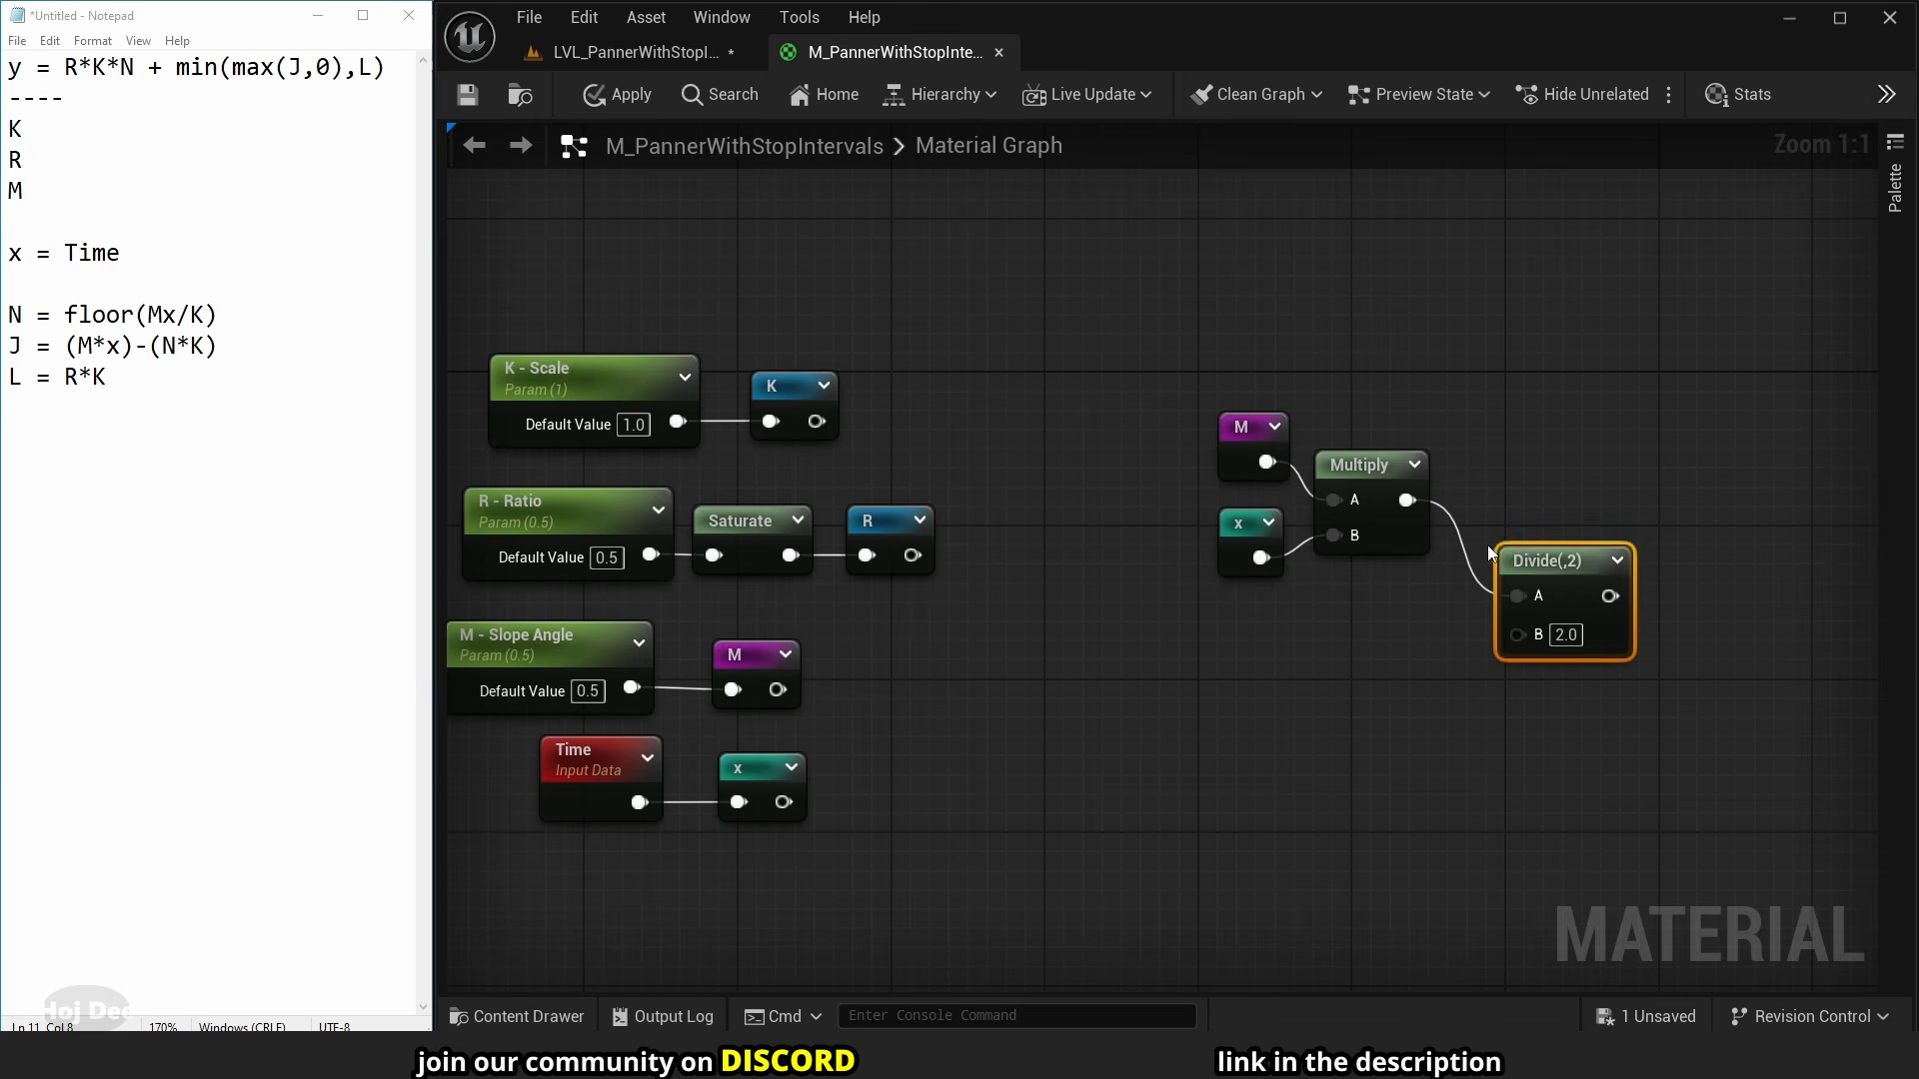
pyautogui.rightClick(1353, 633)
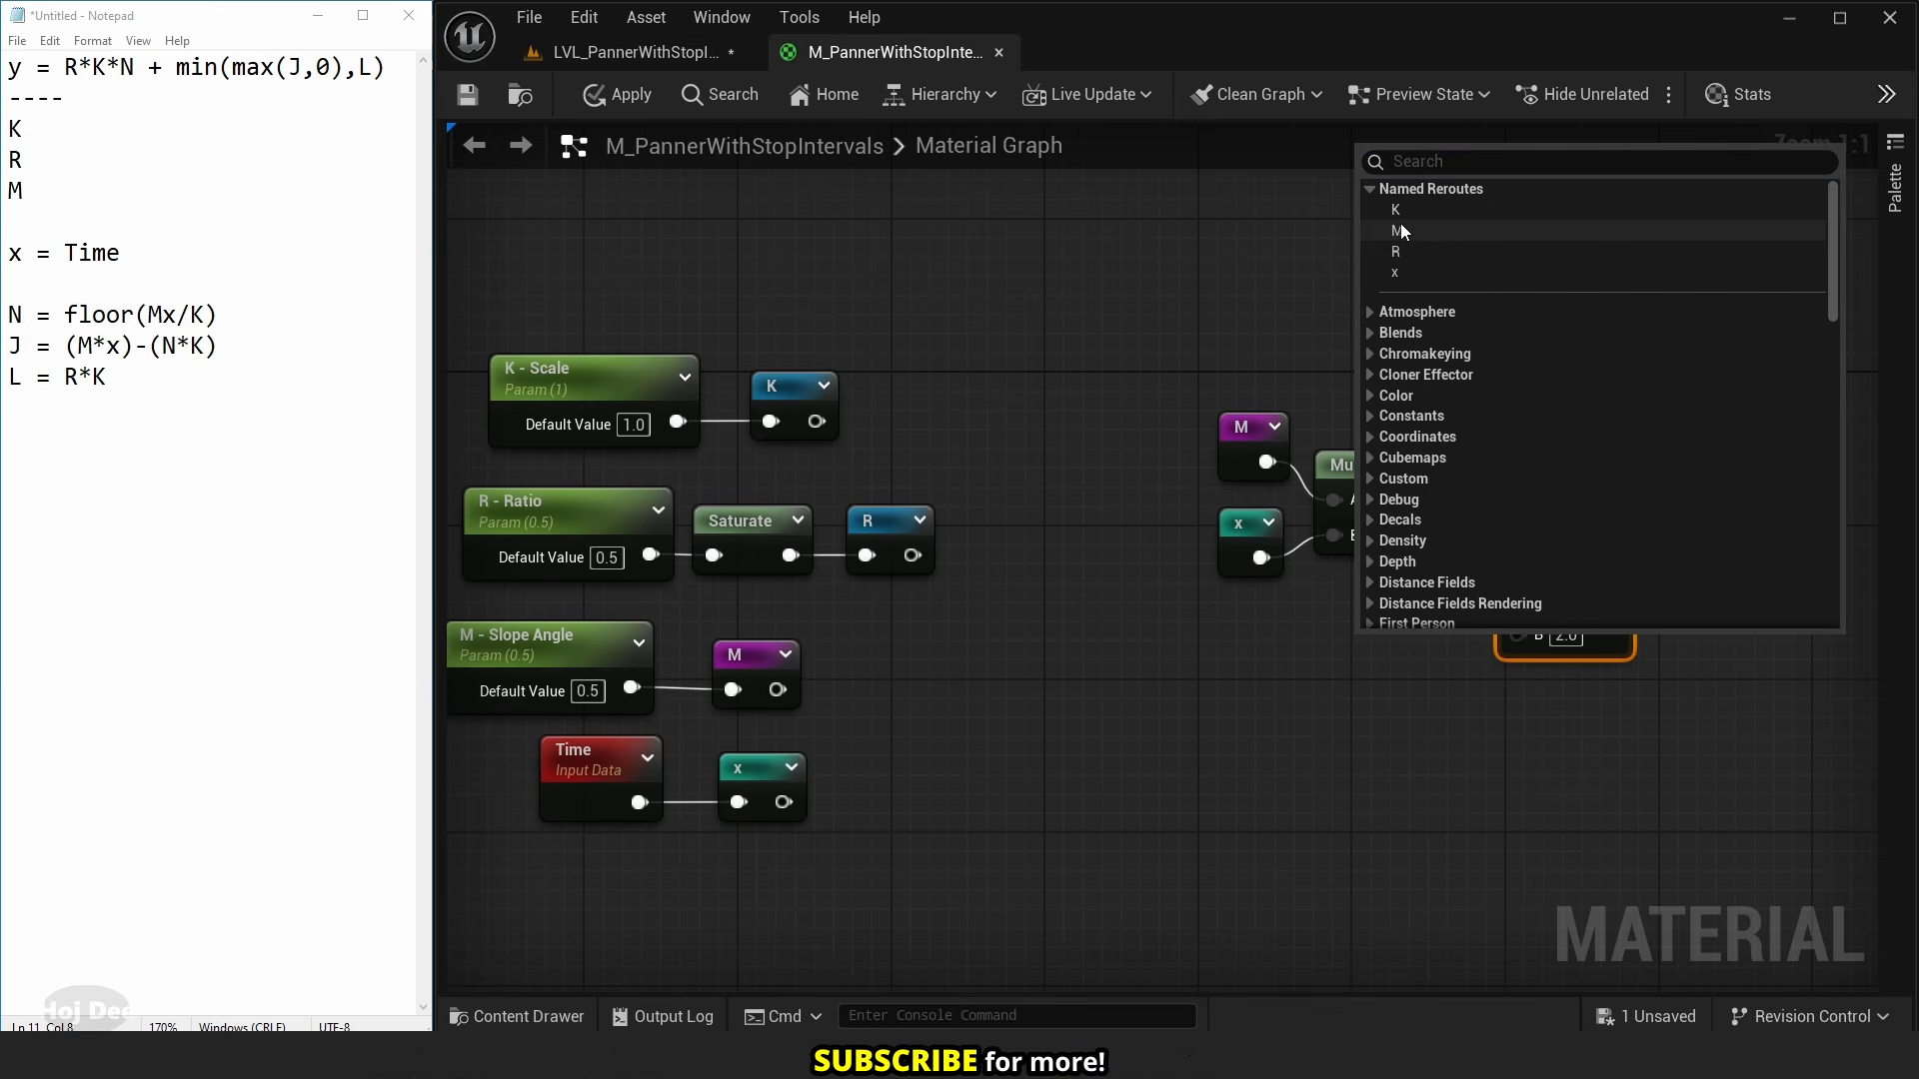
pyautogui.press('Escape')
pyautogui.moveTo(1401, 686); pyautogui.dragTo(1517, 632)
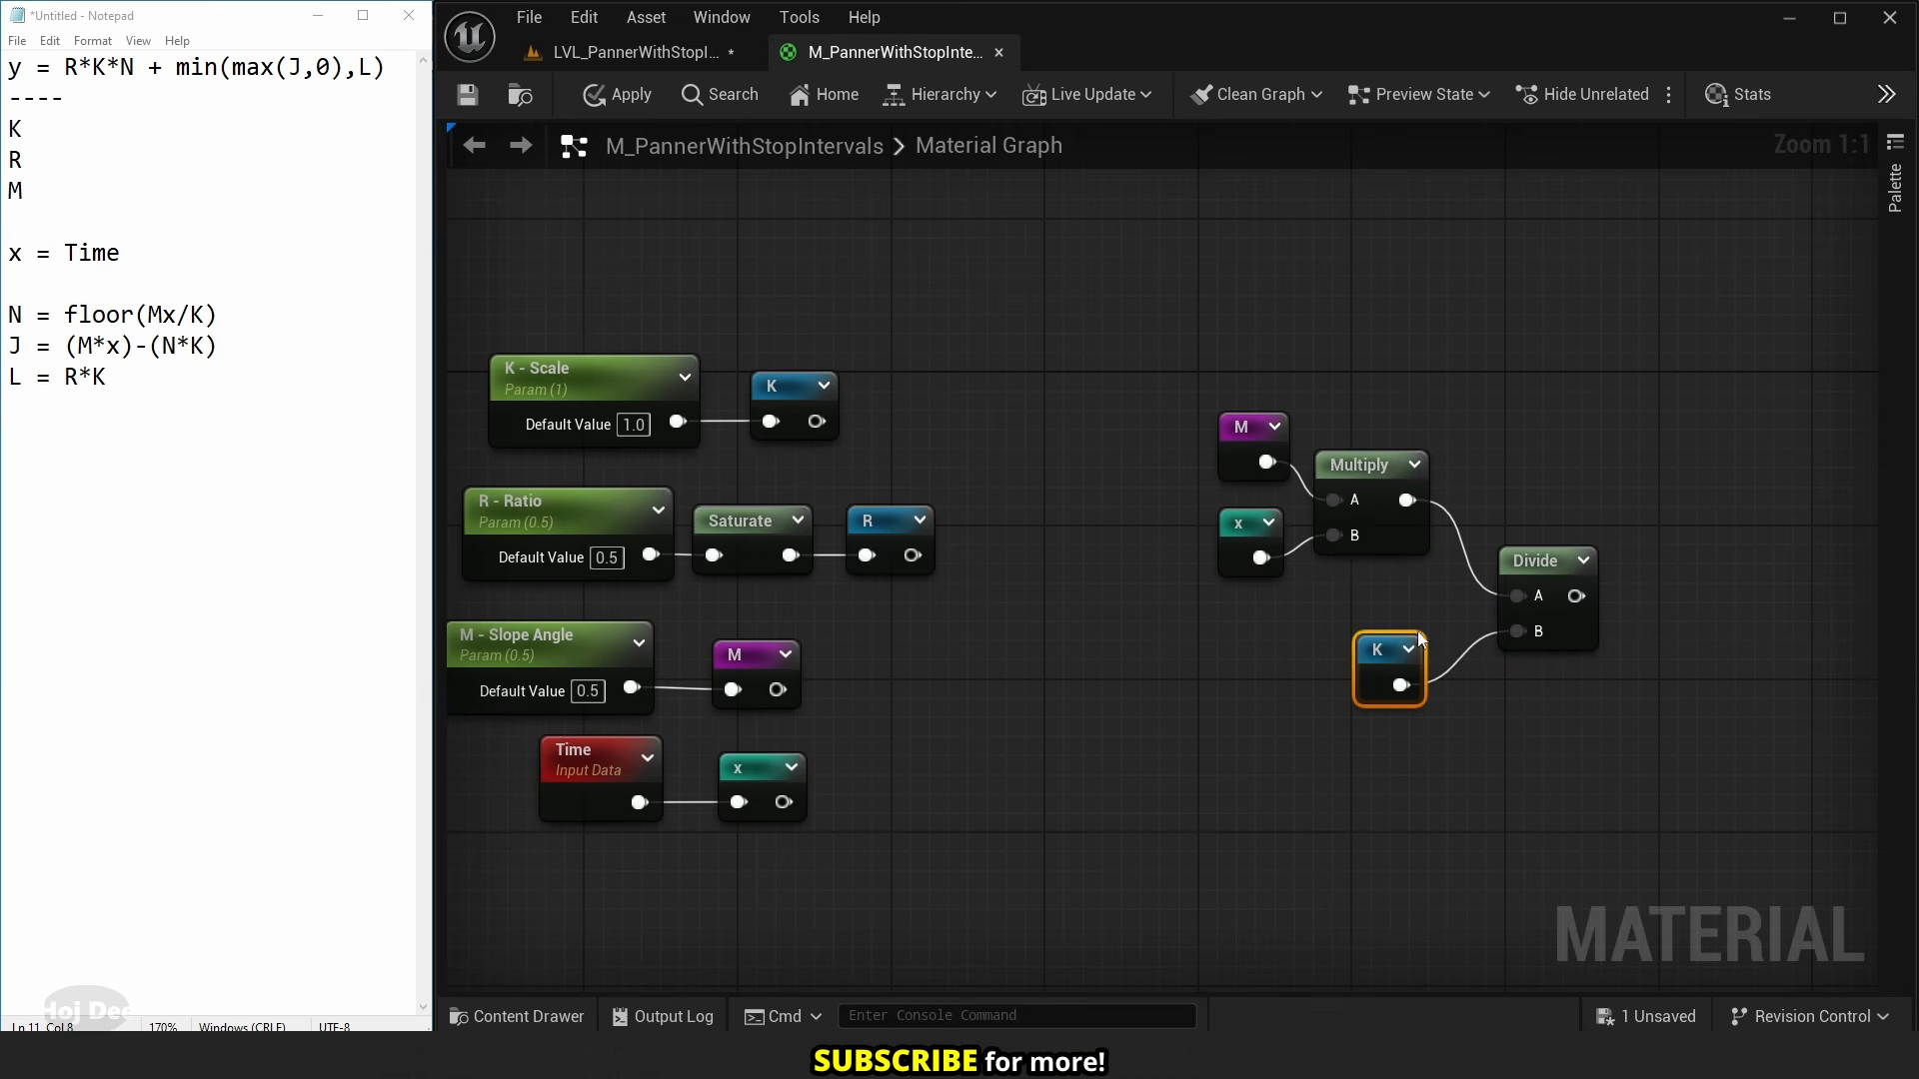
pyautogui.moveTo(1581, 425); pyautogui.dragTo(1199, 697)
pyautogui.moveTo(1540, 556); pyautogui.dragTo(1549, 481)
# - Add a Floor node fed by the Divide output
pyautogui.moveTo(1581, 380); pyautogui.dragTo(1175, 485, button='right')
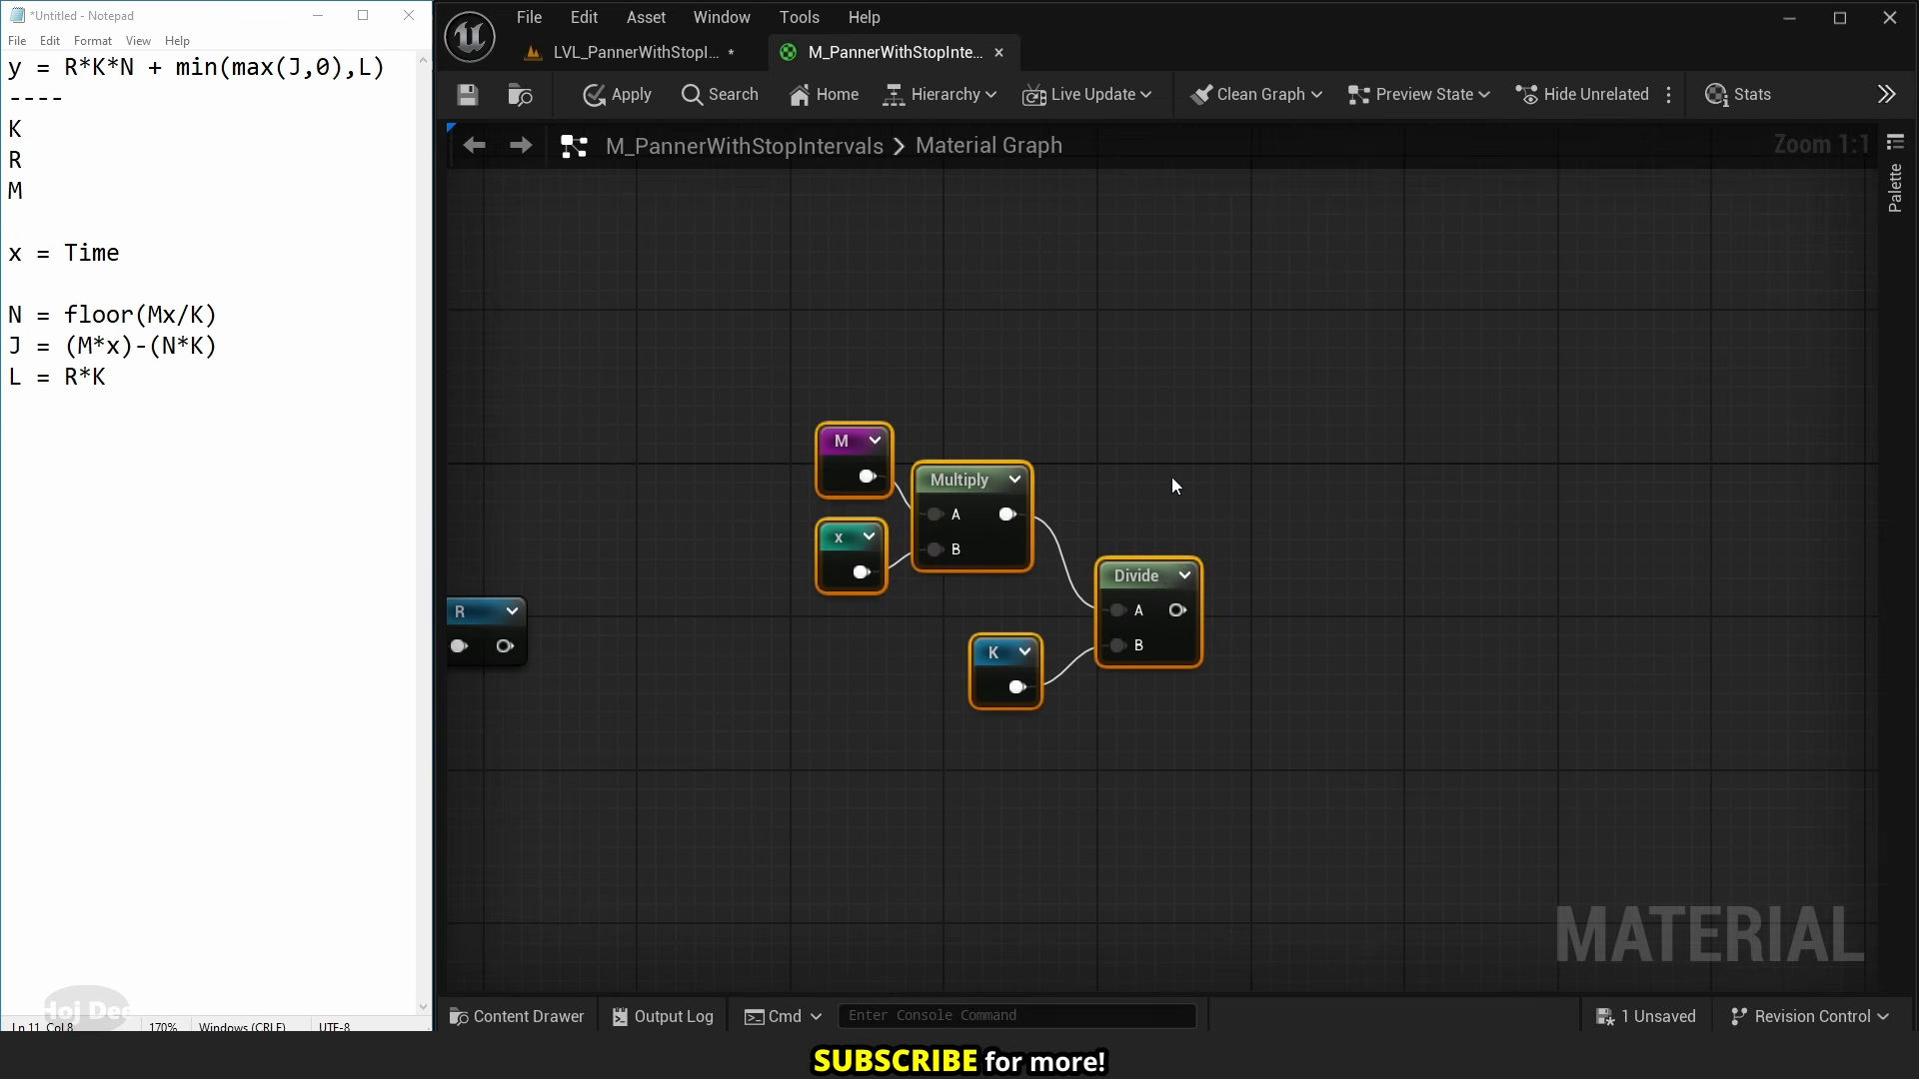
pyautogui.click(1251, 601)
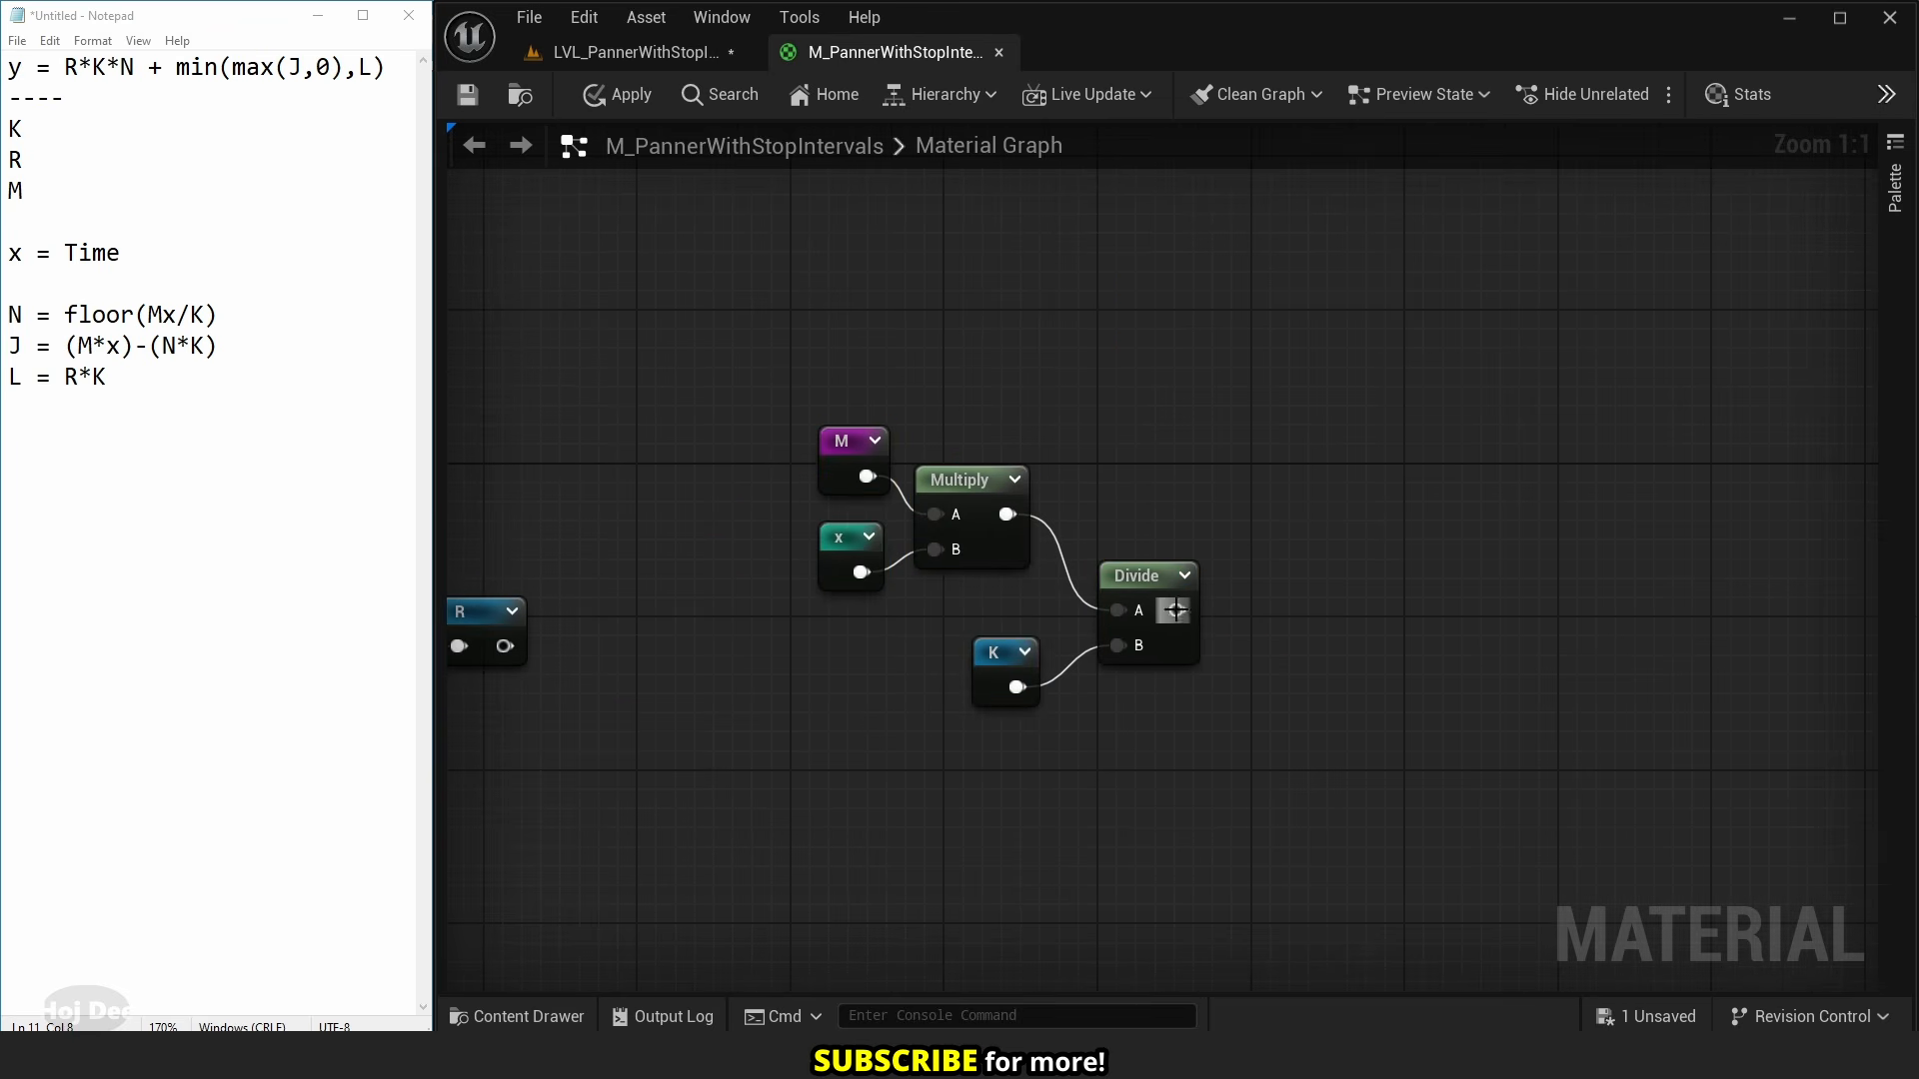
pyautogui.moveTo(1177, 610); pyautogui.dragTo(1257, 622)
pyautogui.write('flo')
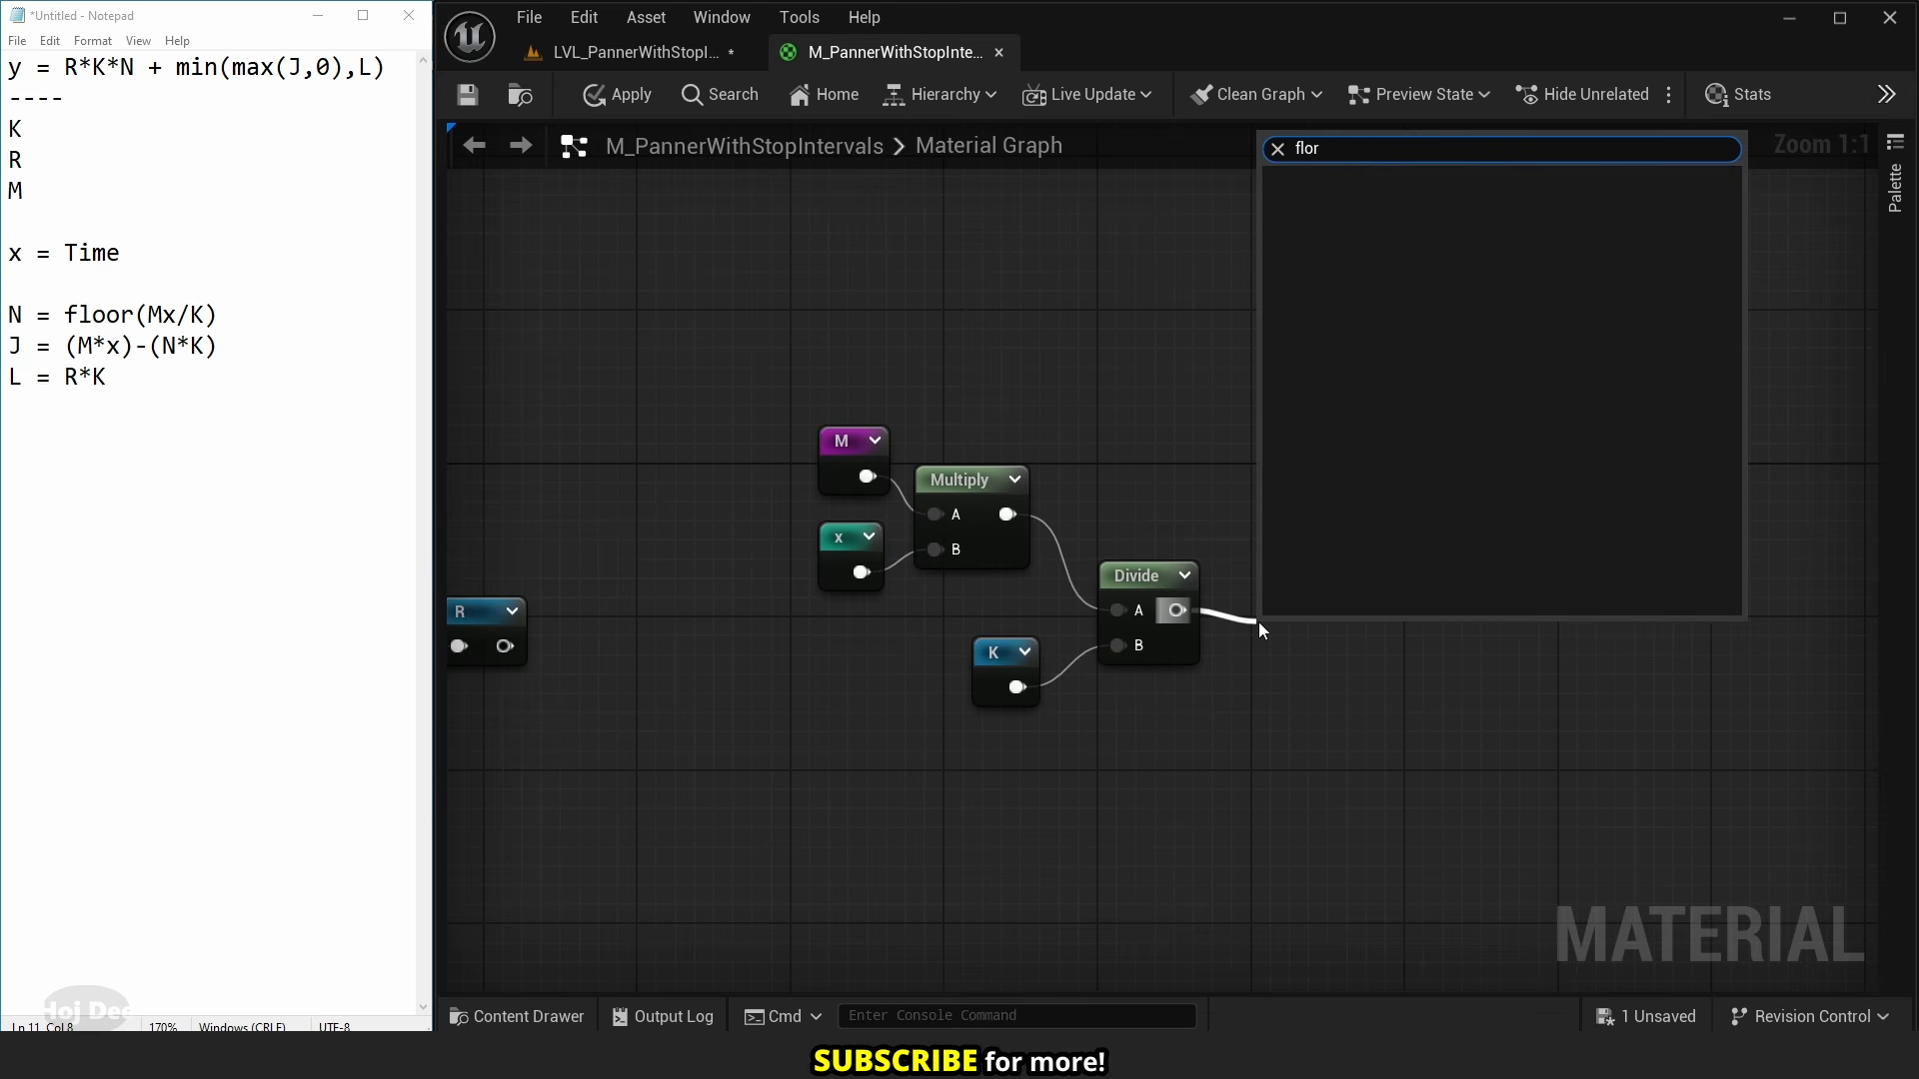
pyautogui.press('Return')
# - Connect the Floor output to a new named reroute declaration called N and align it with the Floor node
pyautogui.moveTo(1283, 640); pyautogui.dragTo(1375, 610)
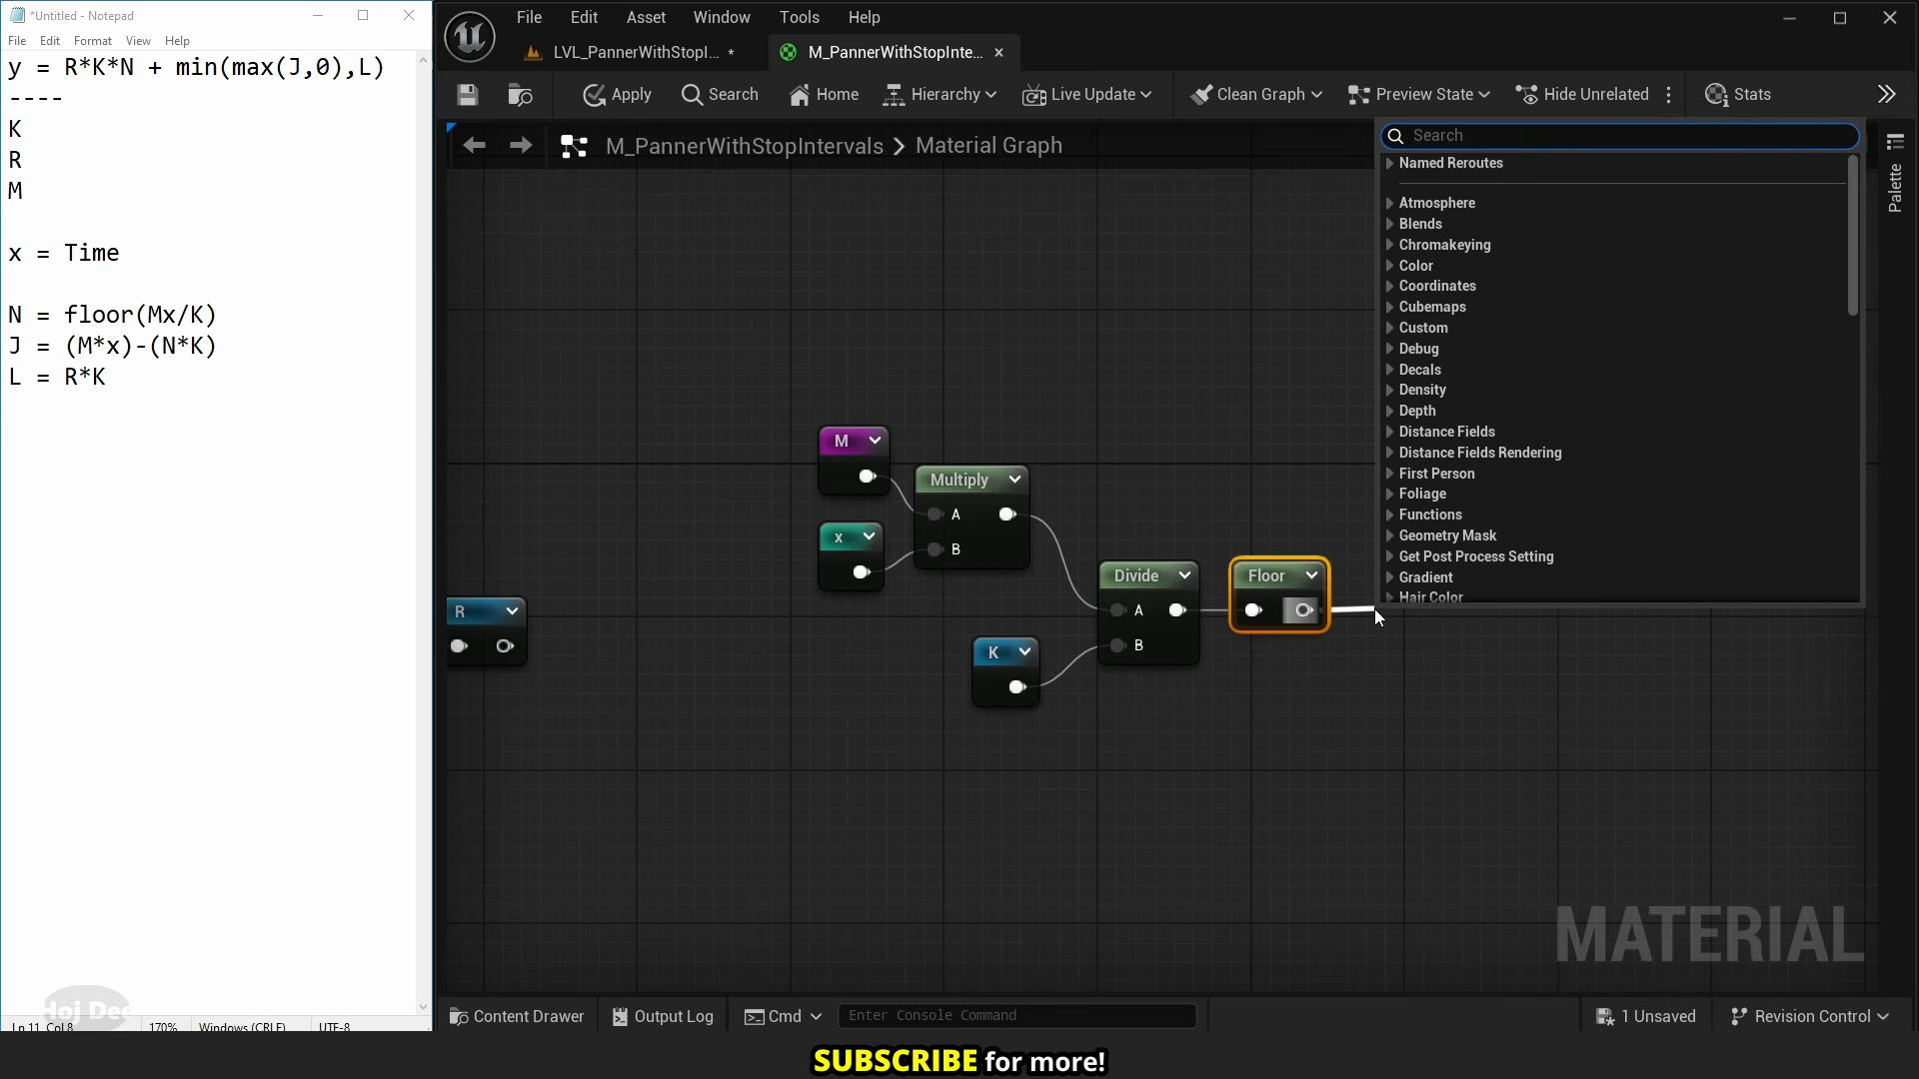
pyautogui.write('named')
pyautogui.press('Return')
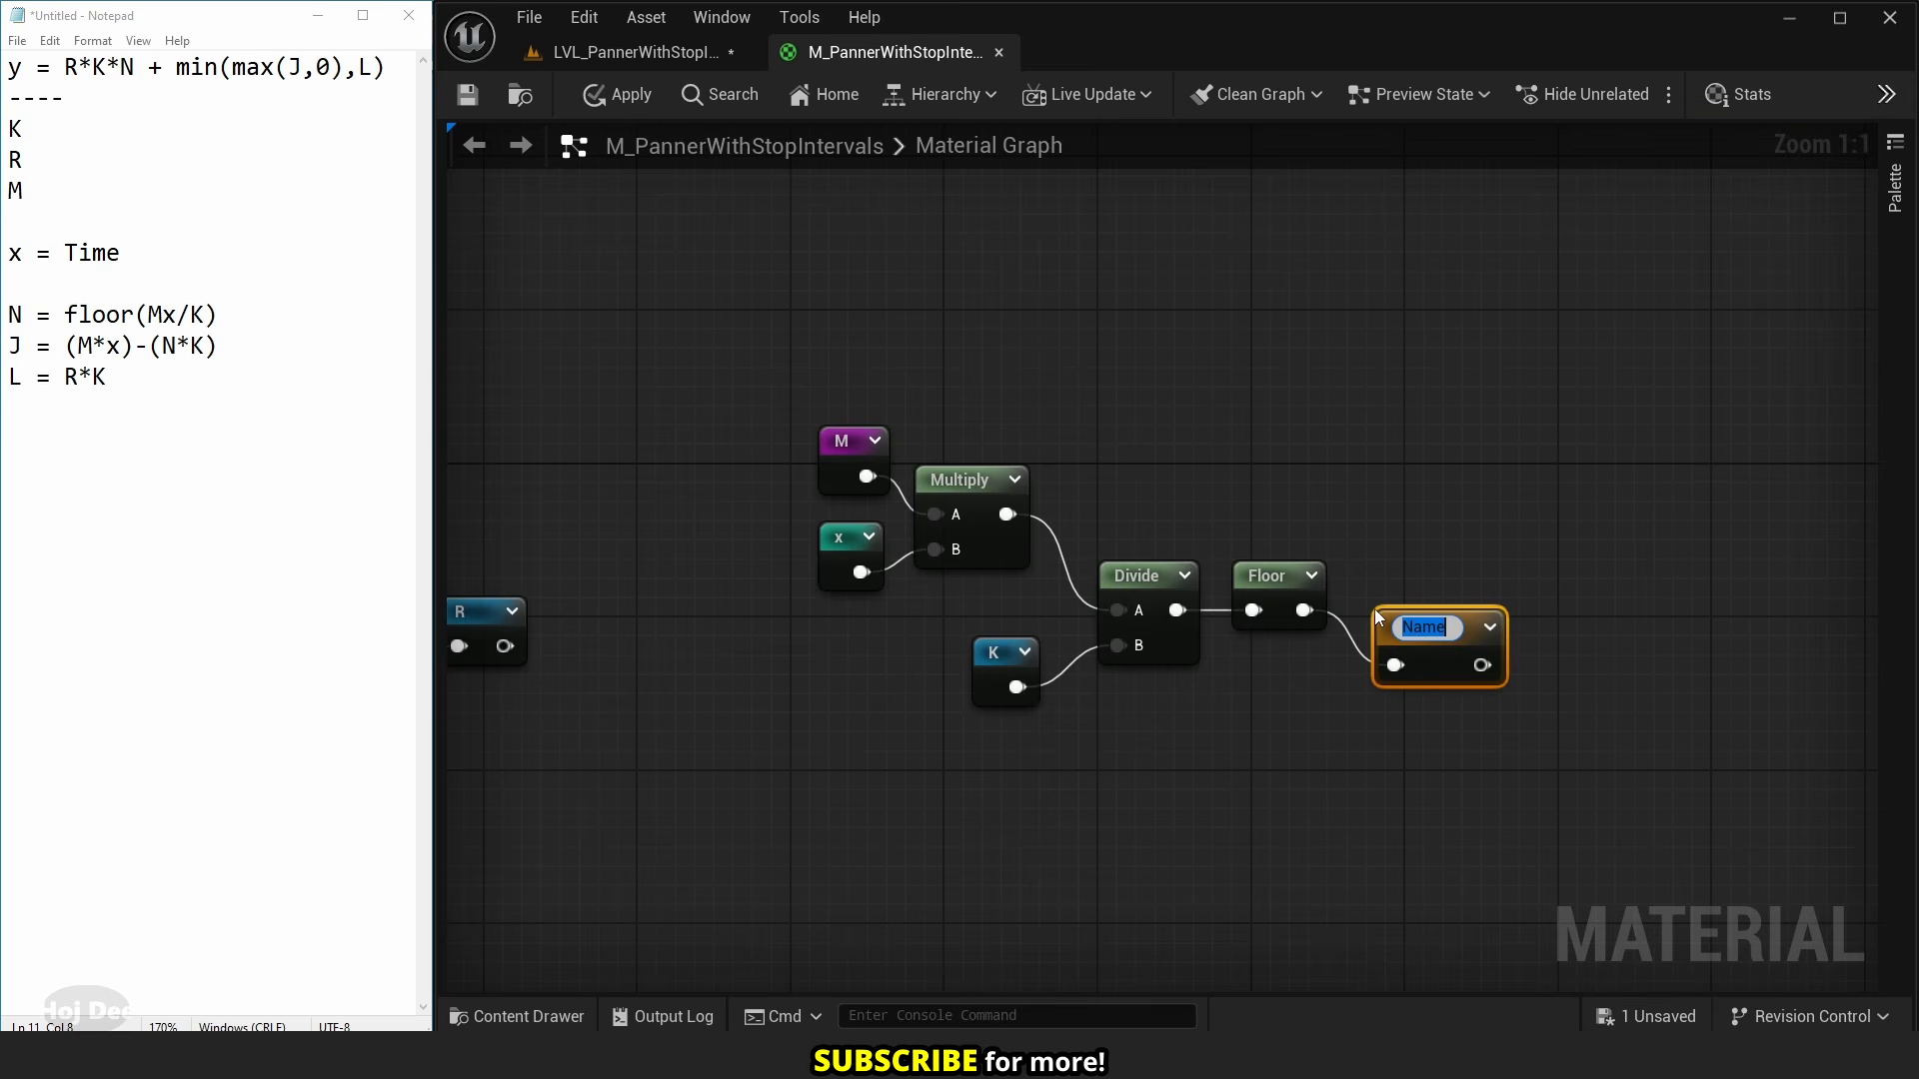
pyautogui.write('N')
pyautogui.press('Return')
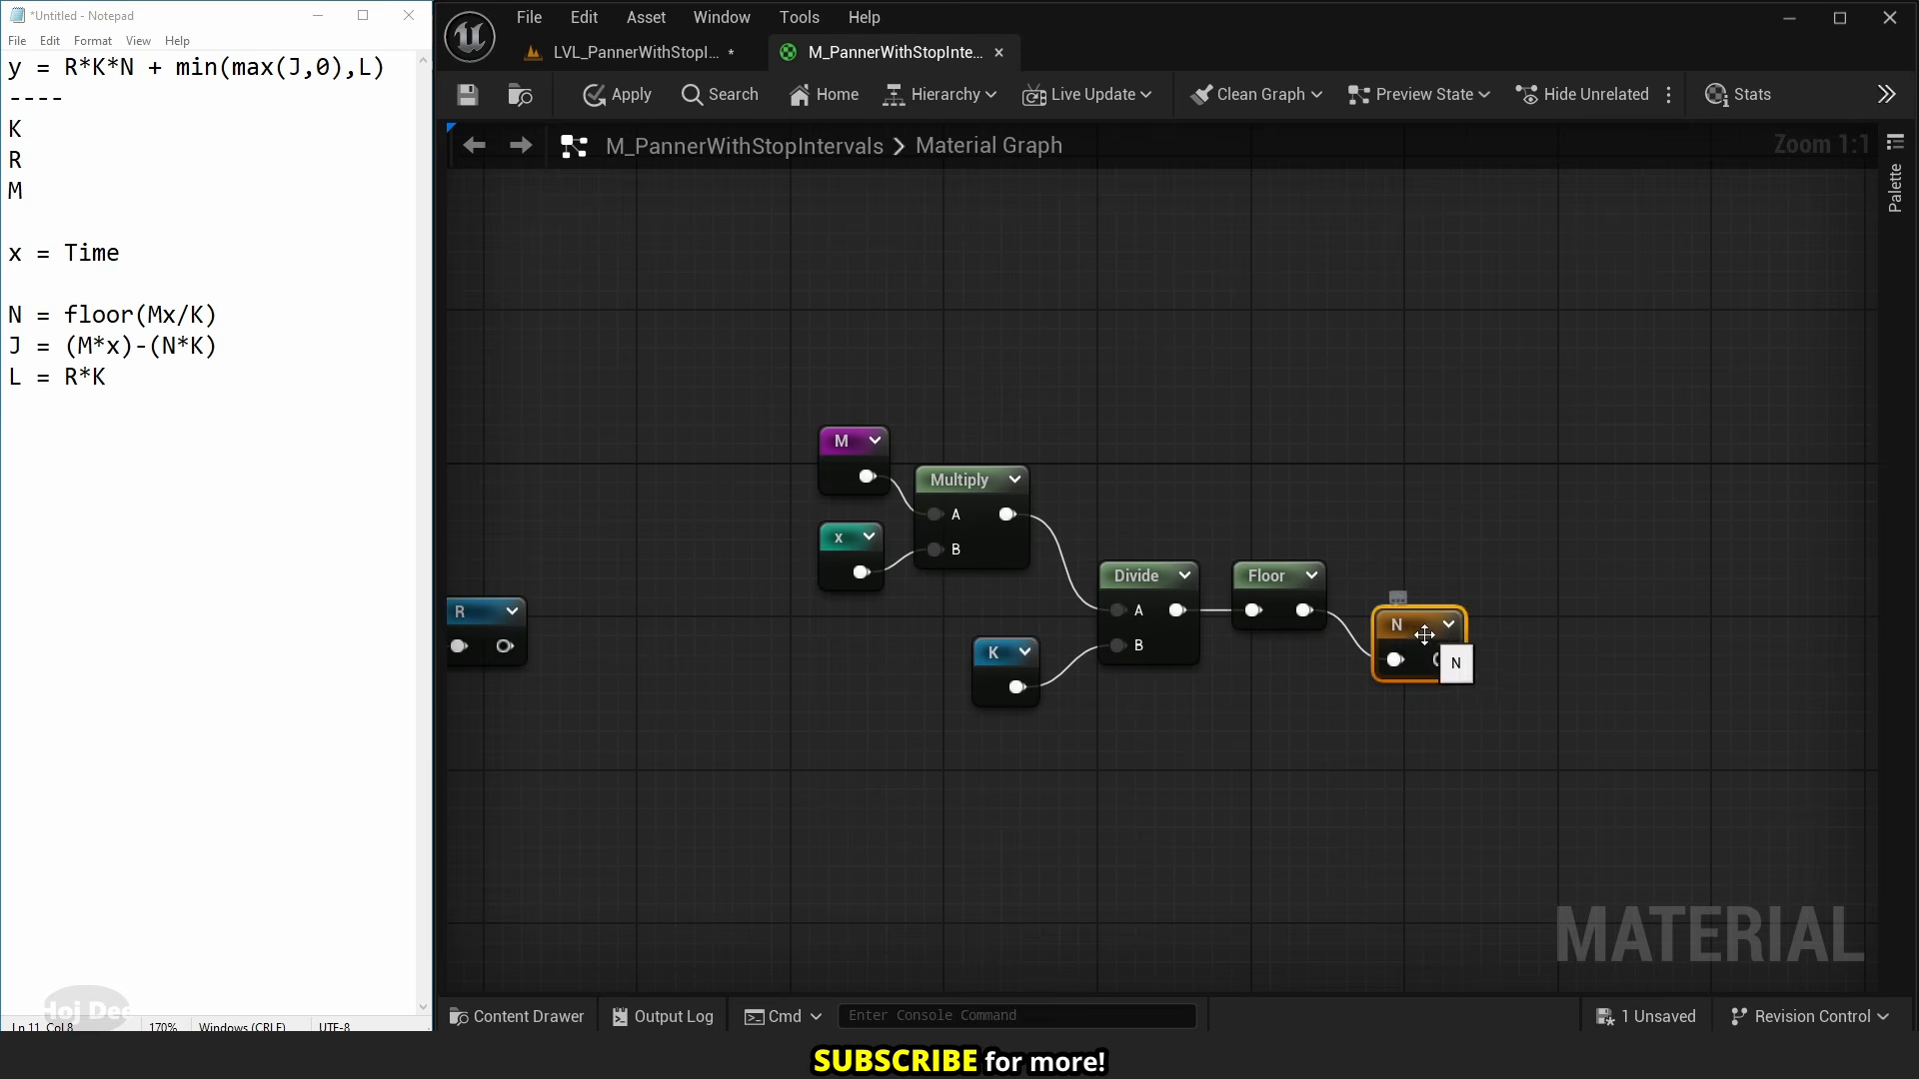
pyautogui.moveTo(1424, 629); pyautogui.dragTo(1415, 578)
# - Move all parameter and N formula nodes together farther away from the texture and material output nodes
pyautogui.scroll(-2, 1416, 578)
pyautogui.moveTo(1191, 705); pyautogui.dragTo(1372, 662, button='right')
pyautogui.scroll(-4, 1210, 530)
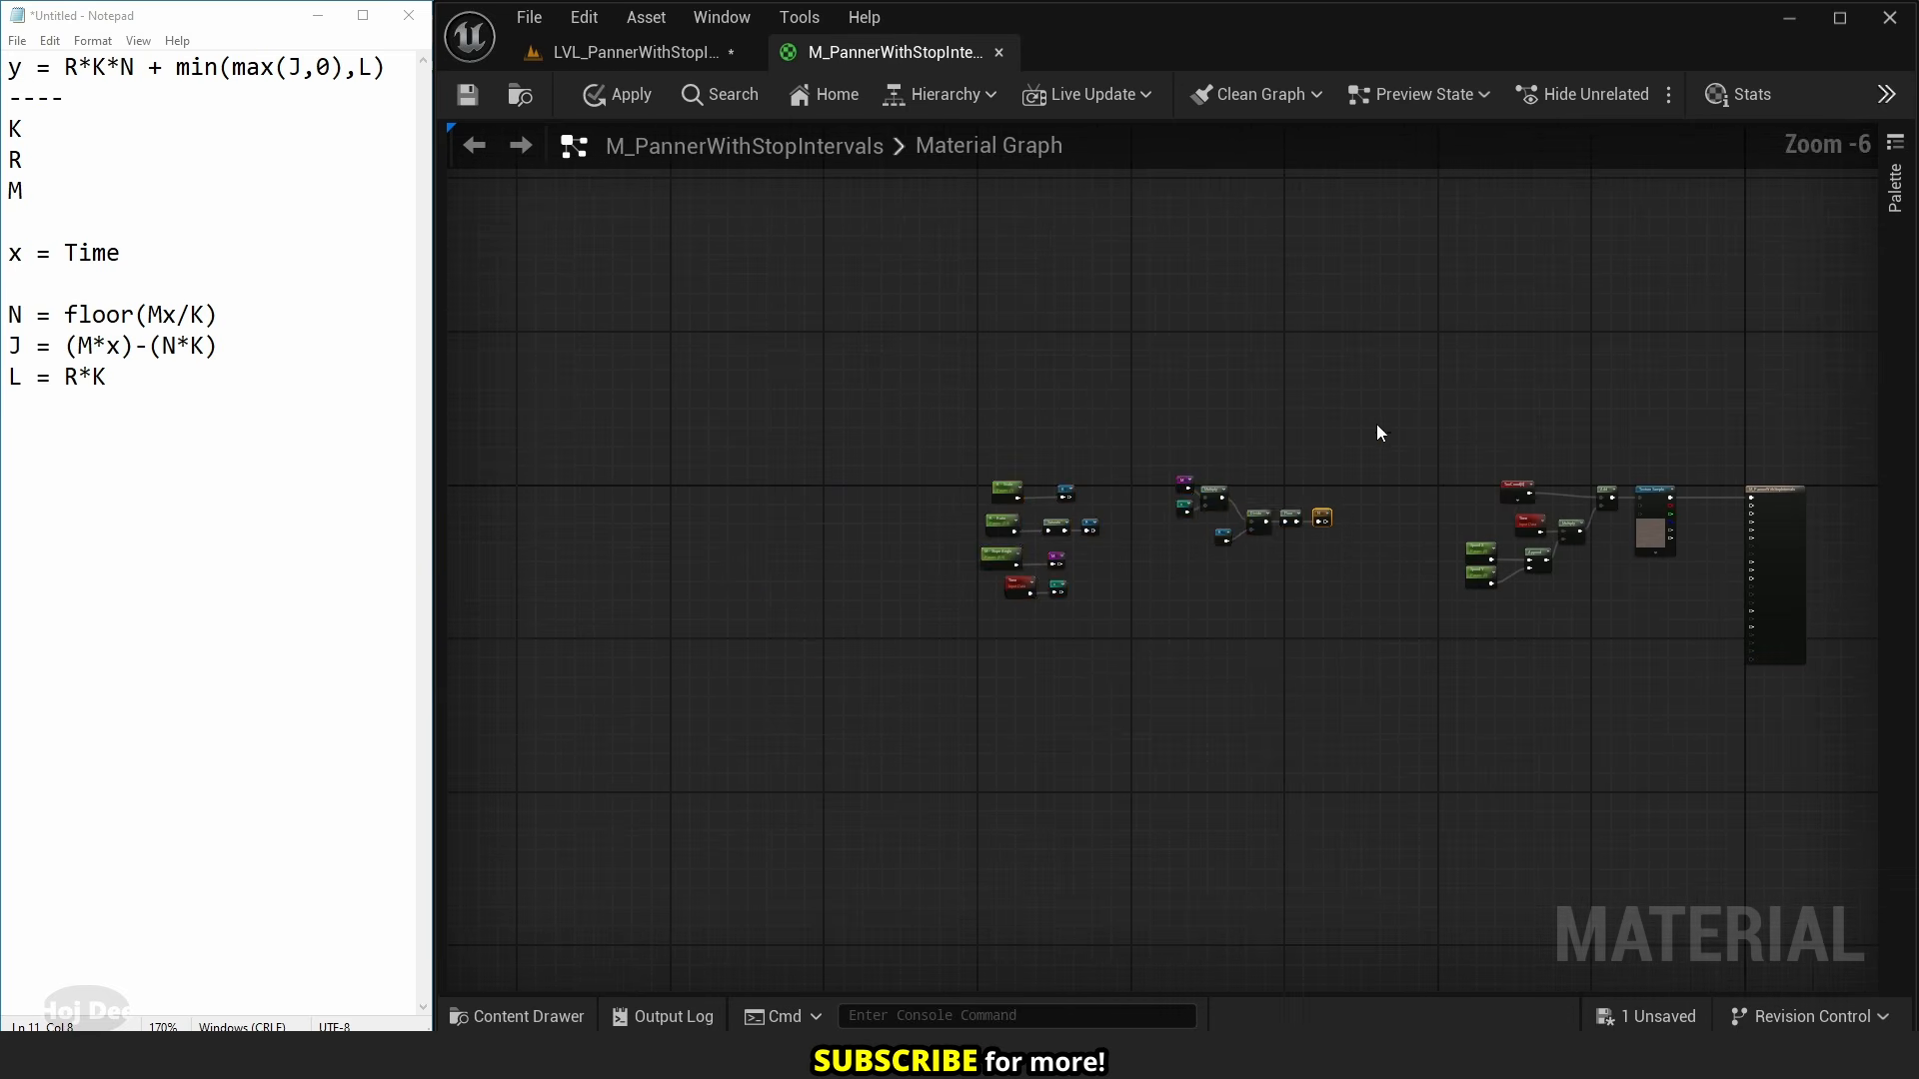
pyautogui.moveTo(1375, 422); pyautogui.dragTo(897, 650)
pyautogui.moveTo(1000, 558); pyautogui.dragTo(734, 515)
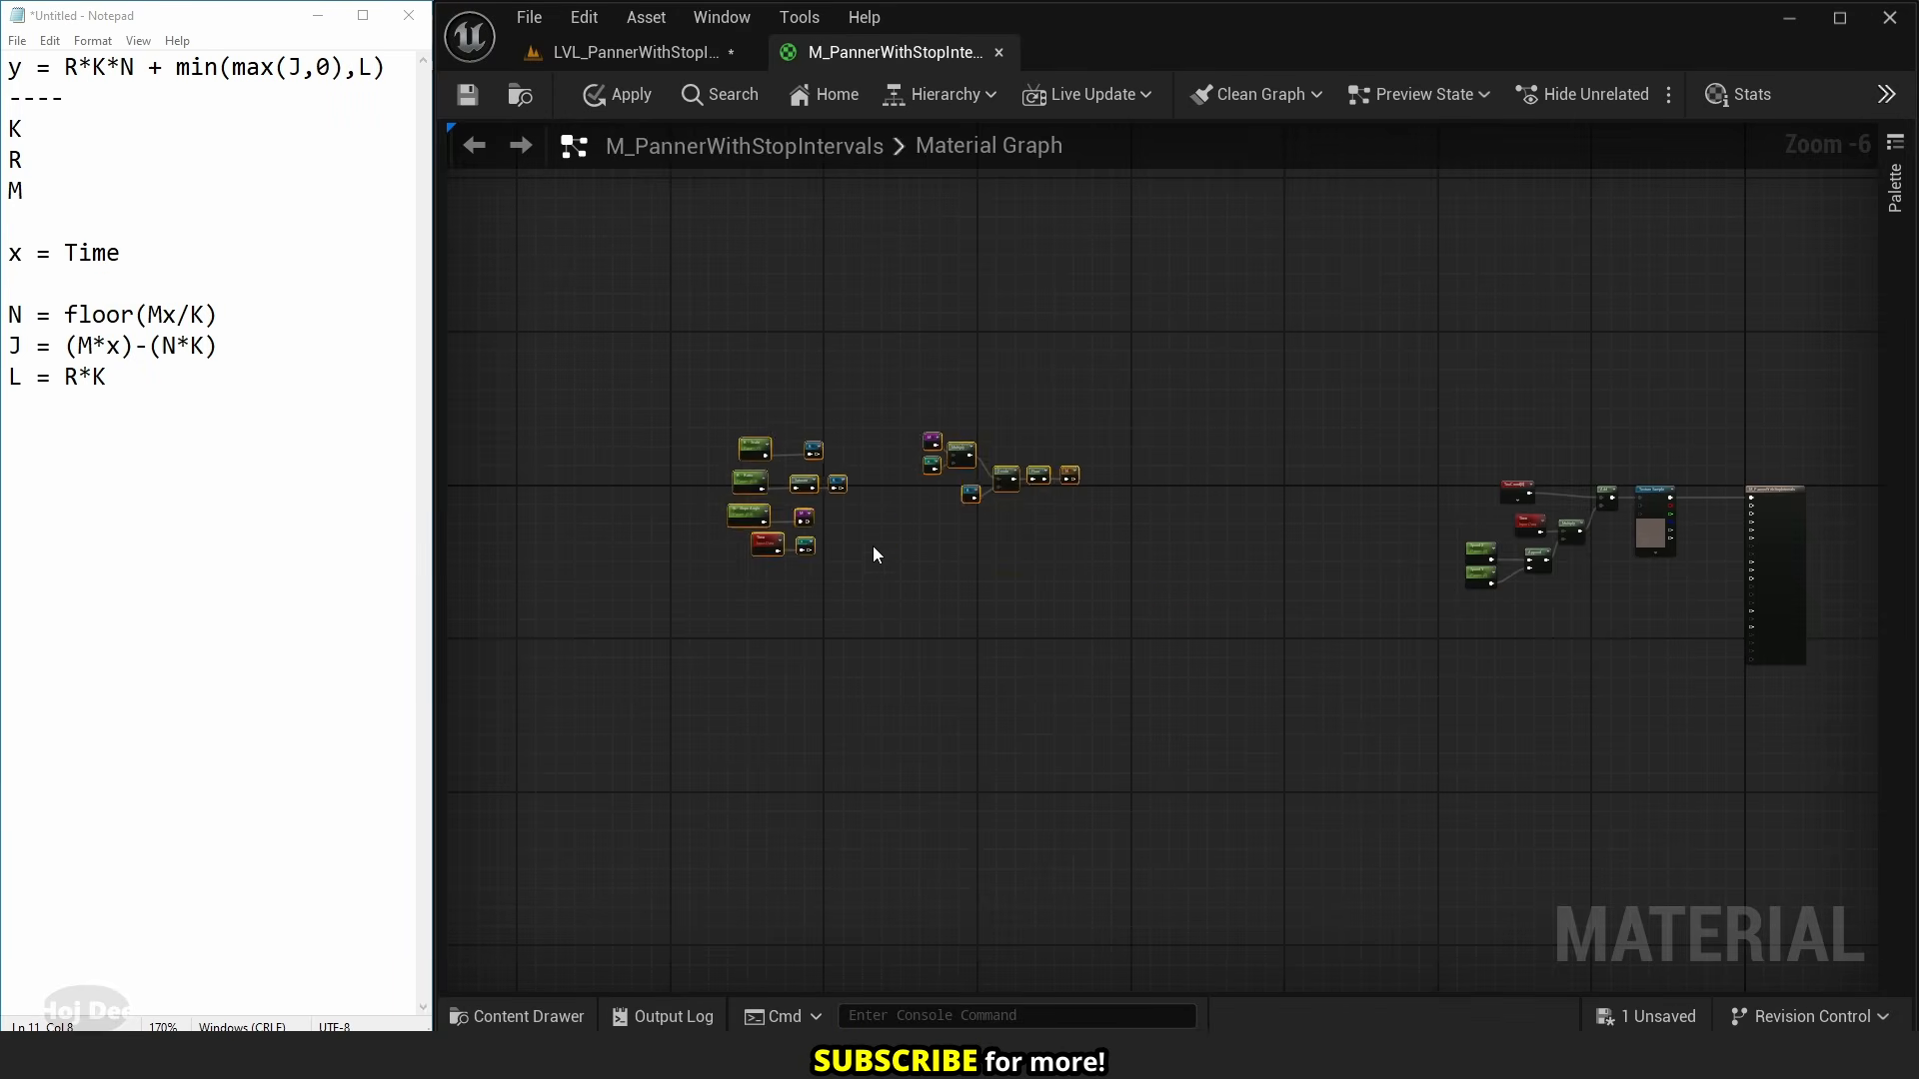
# - Copy the M, x and Multiply nodes and paste them below the N formula chain
pyautogui.scroll(3, 931, 531)
pyautogui.moveTo(997, 493); pyautogui.dragTo(918, 641, button='right')
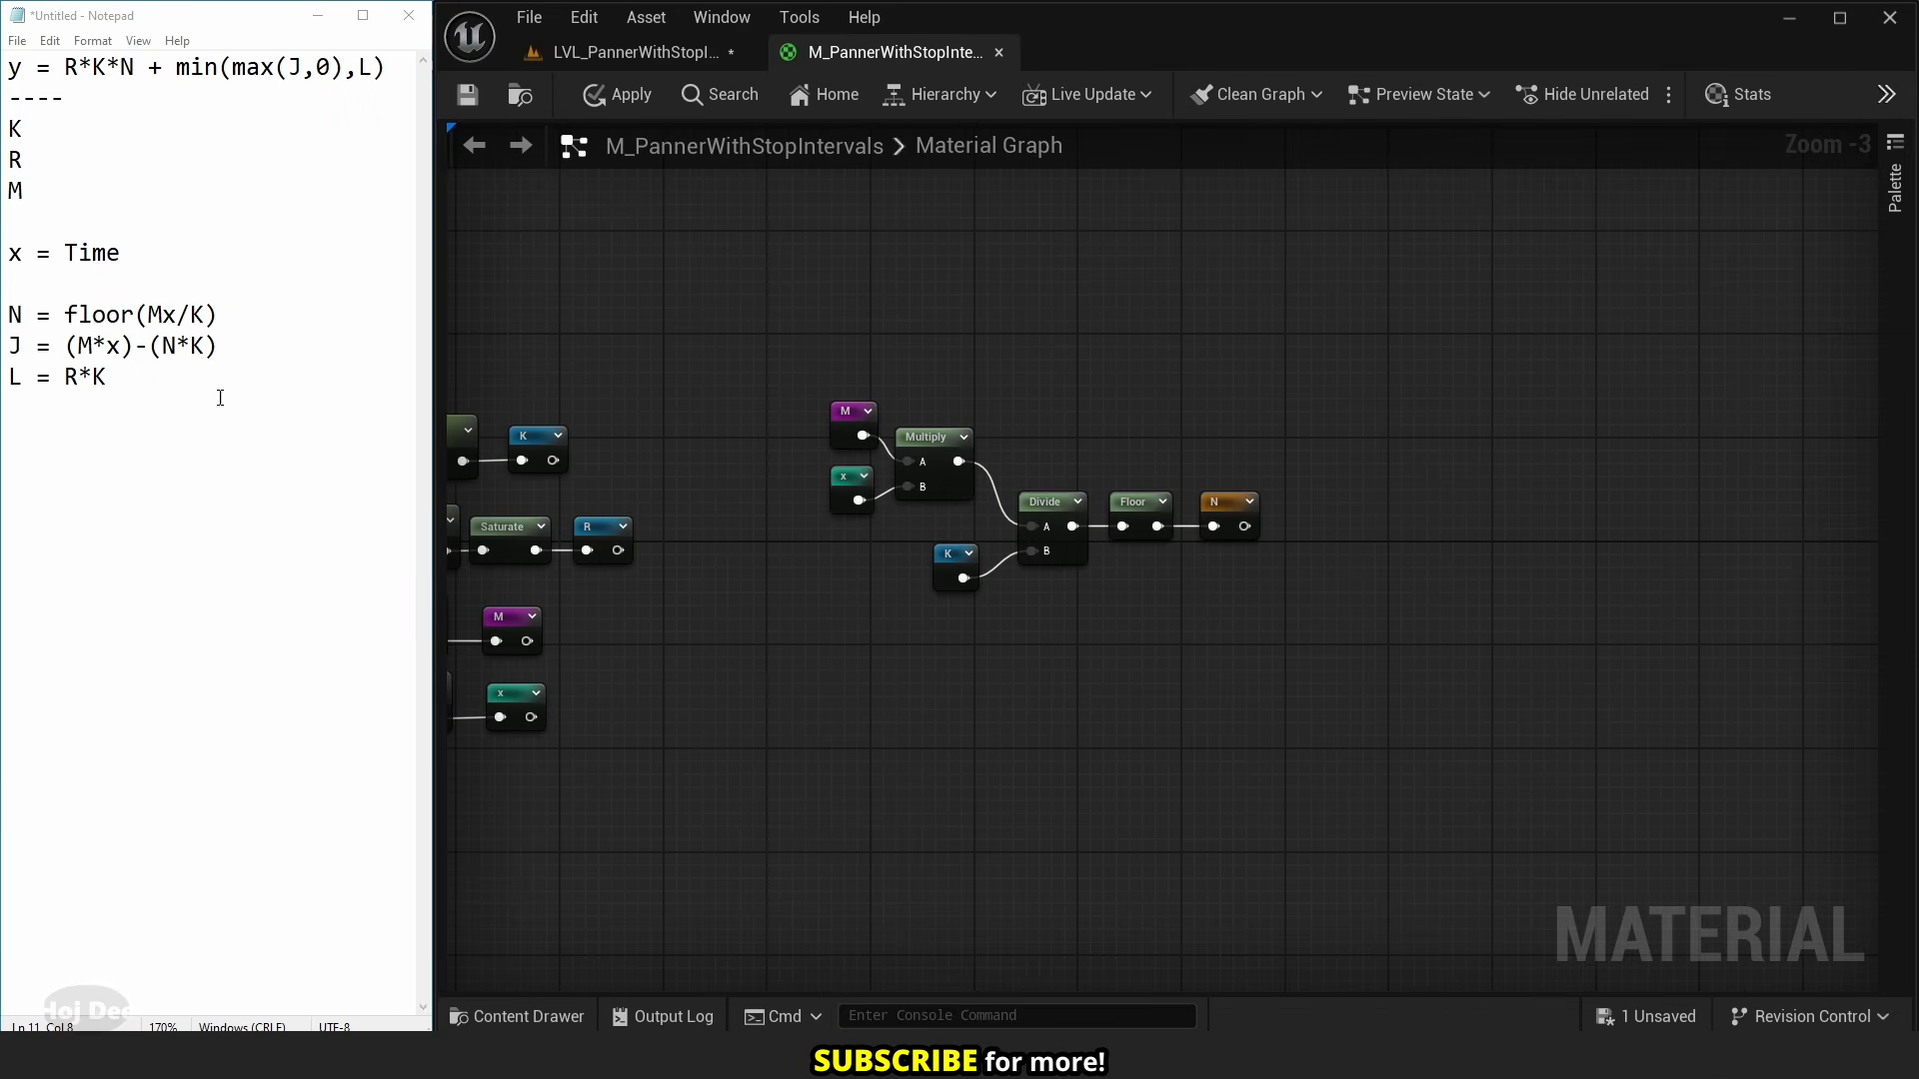
pyautogui.scroll(2, 757, 660)
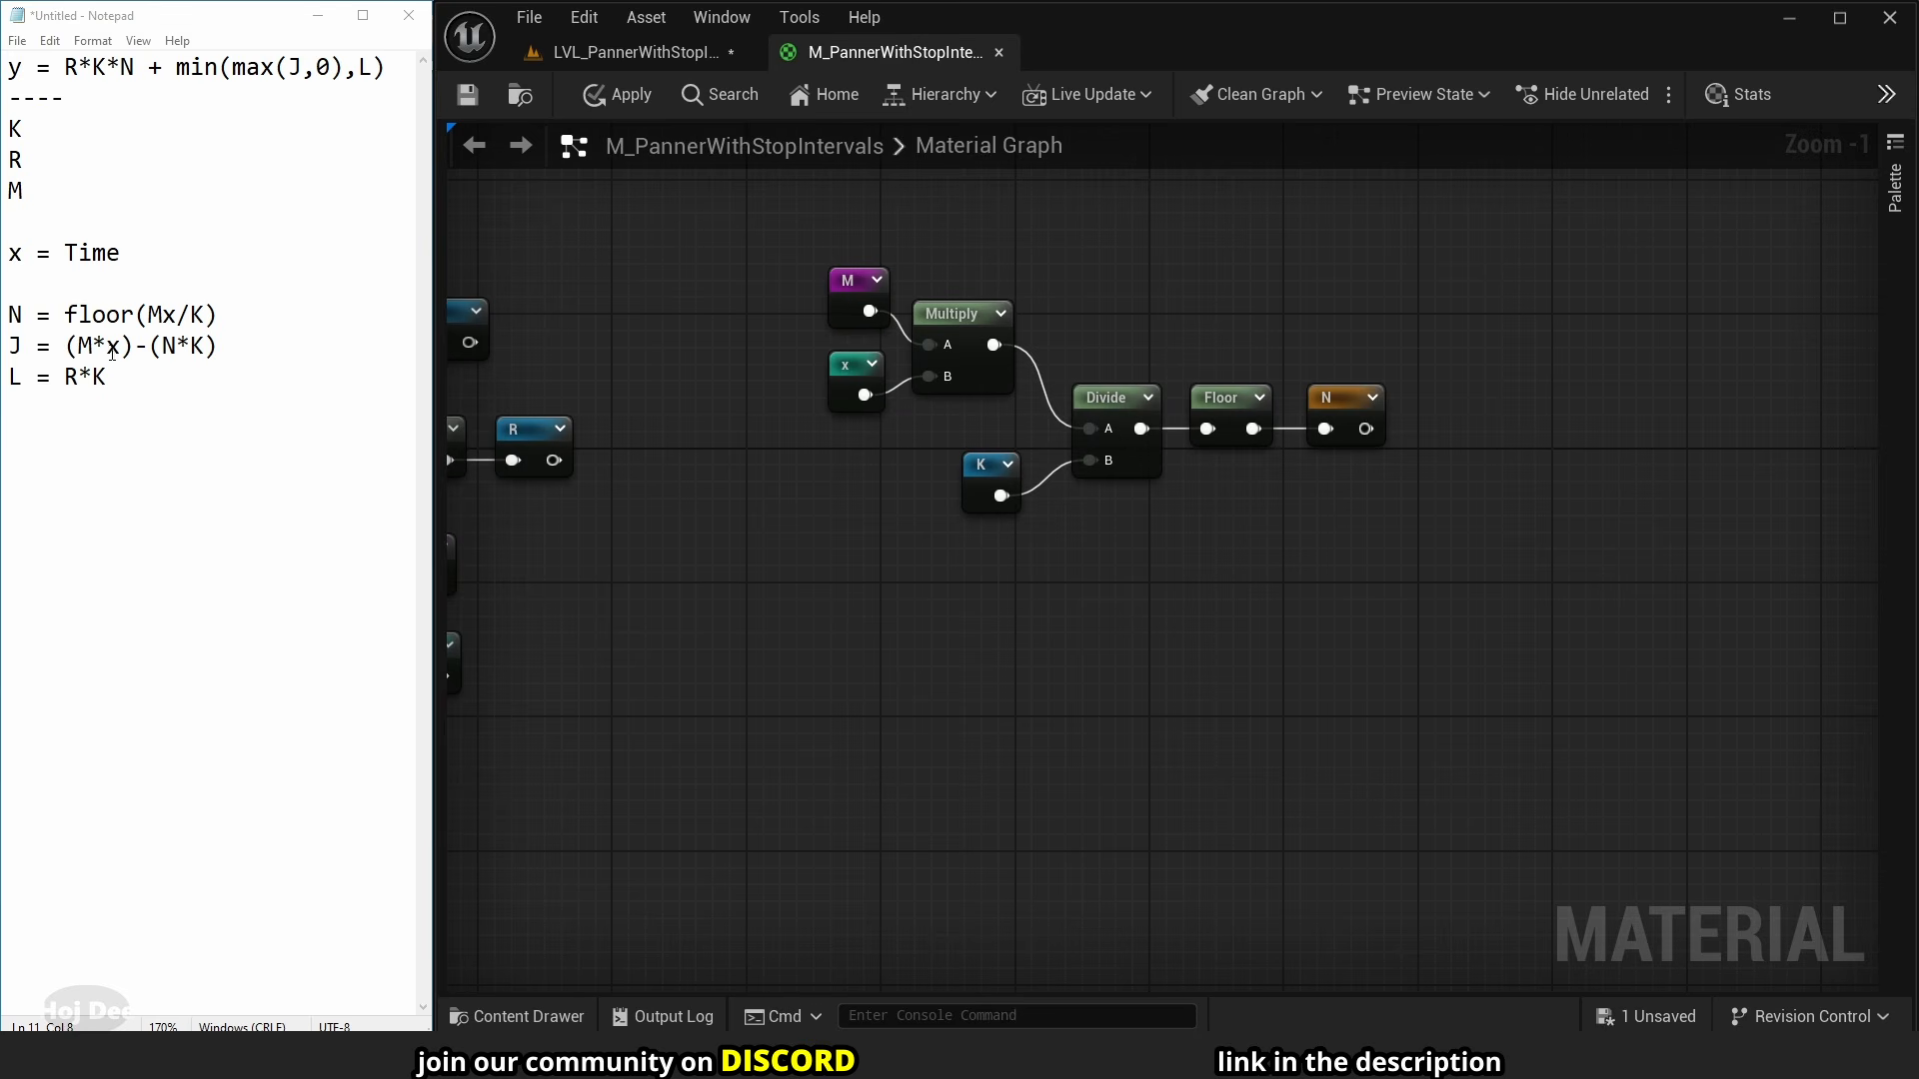
pyautogui.moveTo(1023, 242); pyautogui.dragTo(836, 419)
pyautogui.hotkey('ctrl', 'c')
pyautogui.hotkey('ctrl', 'v')
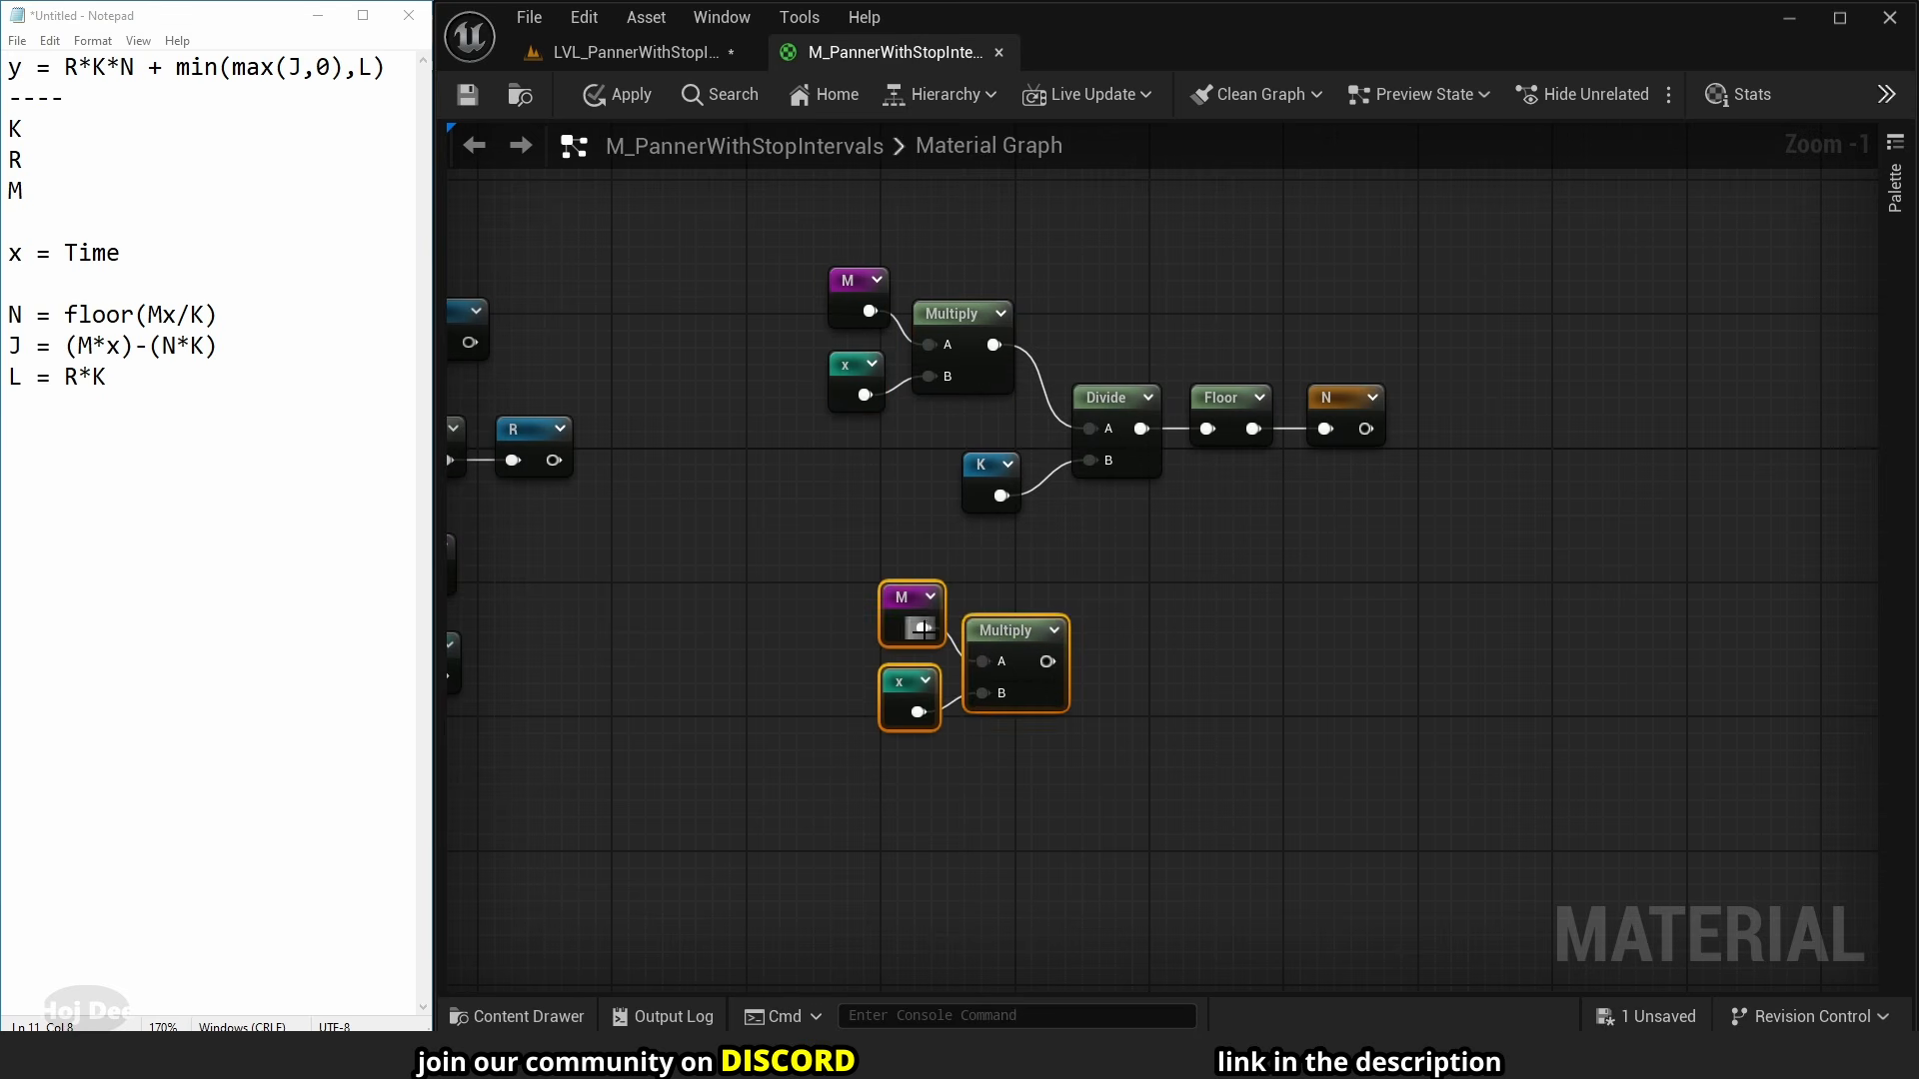
pyautogui.moveTo(995, 637); pyautogui.dragTo(995, 655)
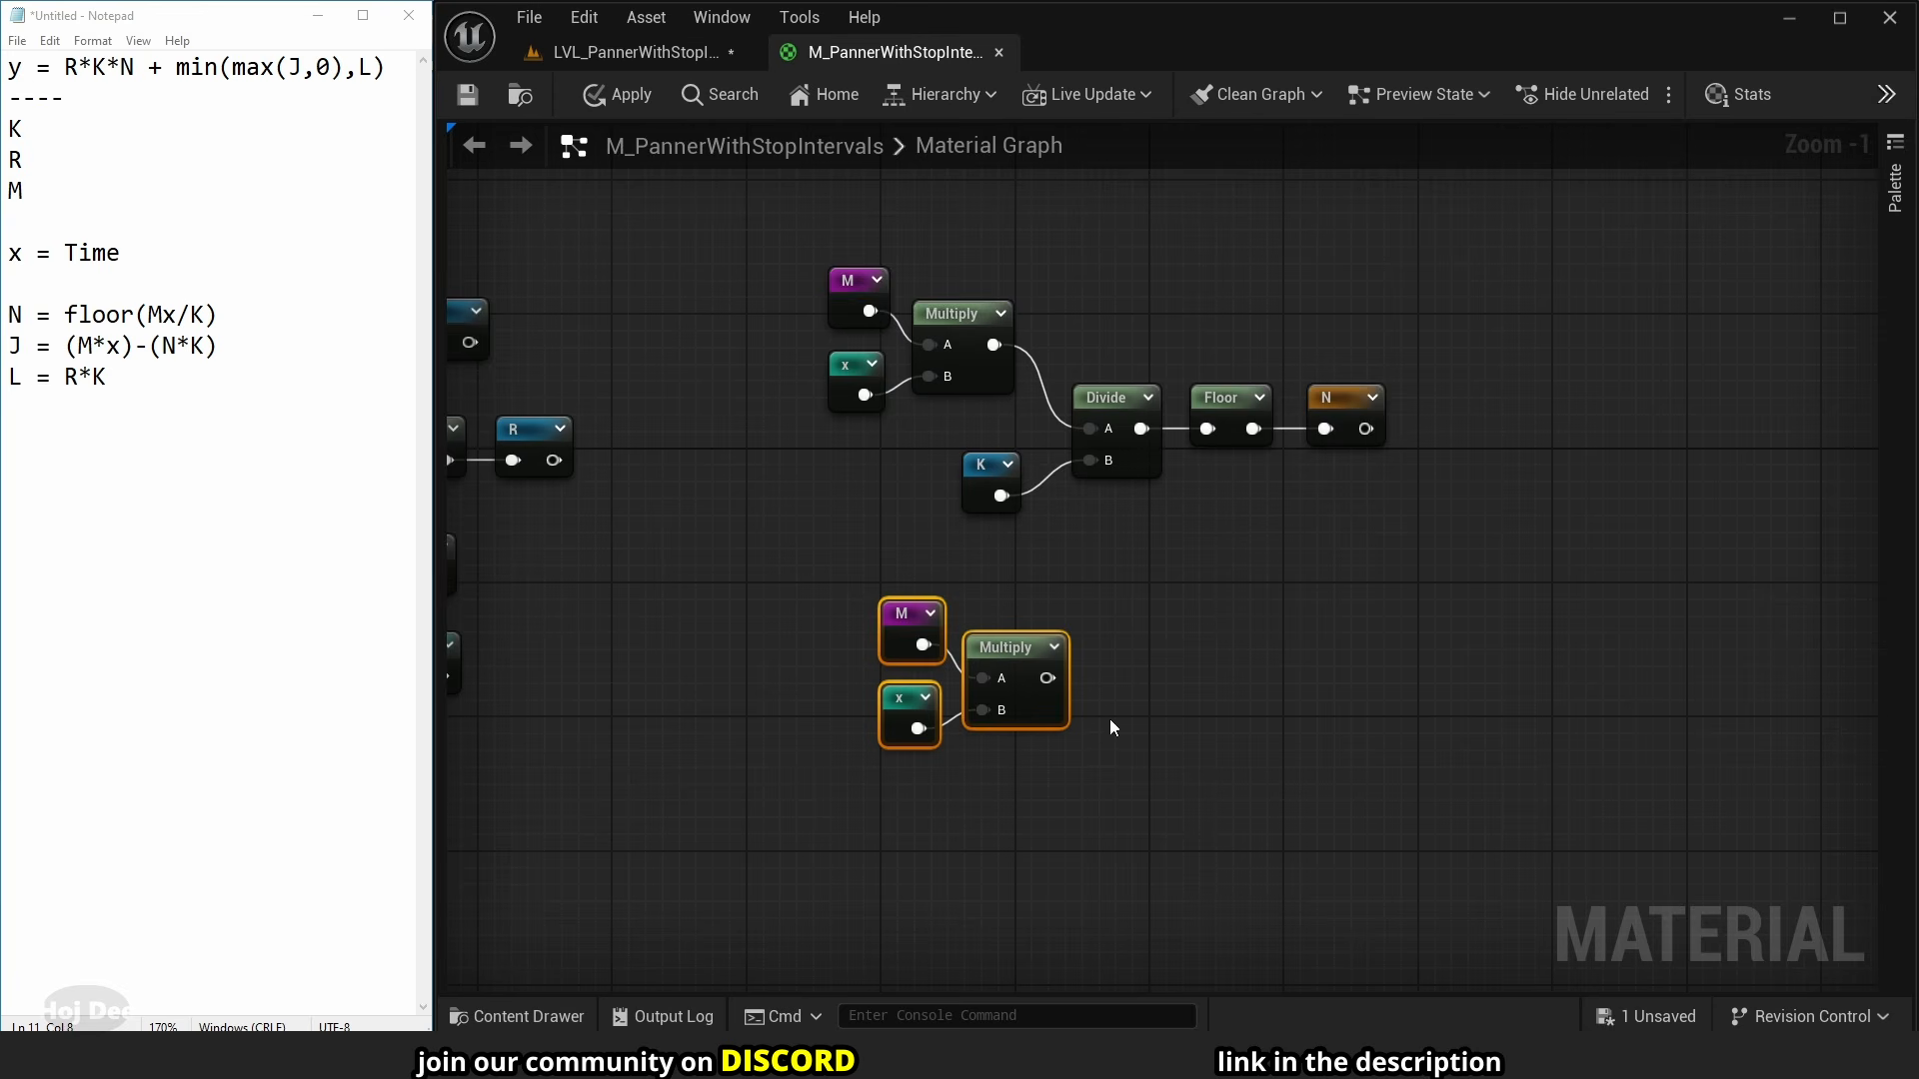
# - Add N and K named reroute usages below the copied nodes and multiply them with a new Multiply node
pyautogui.moveTo(1109, 719); pyautogui.dragTo(1088, 578, button='right')
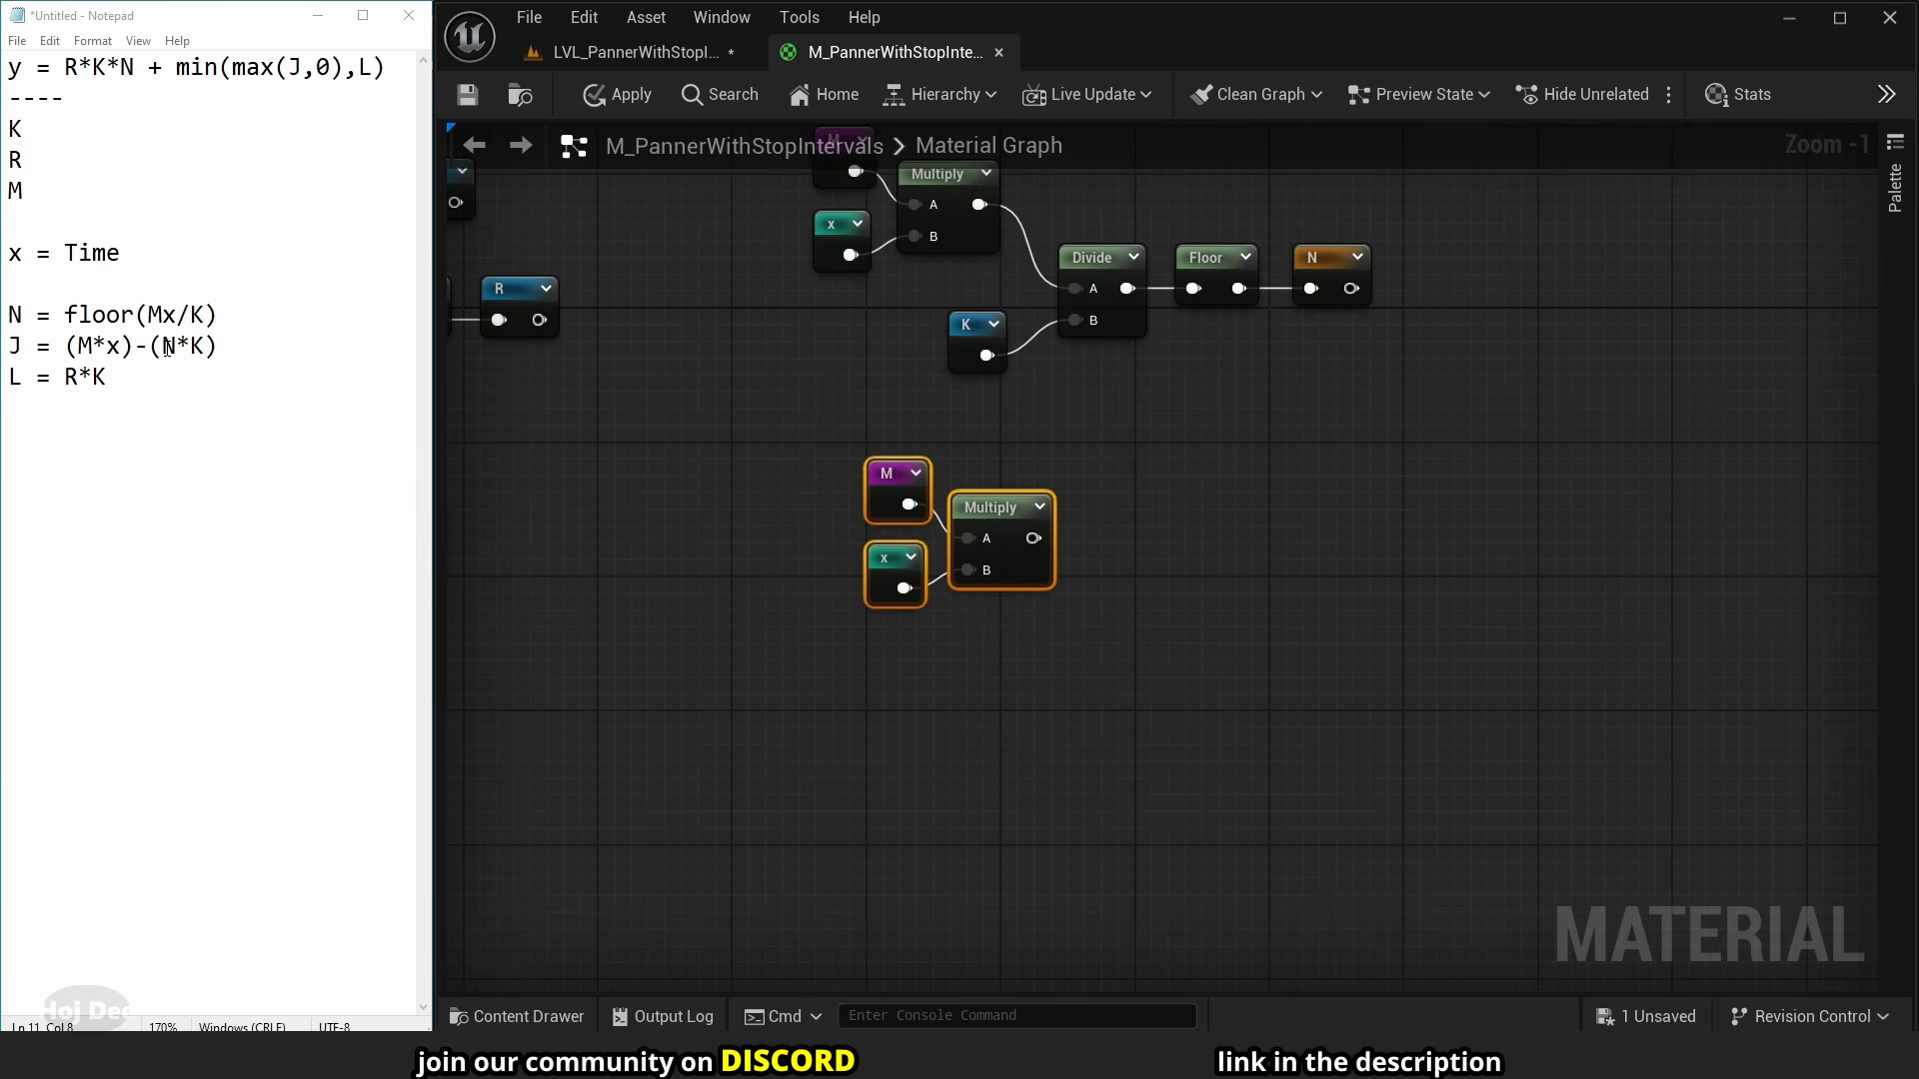
pyautogui.rightClick(865, 672)
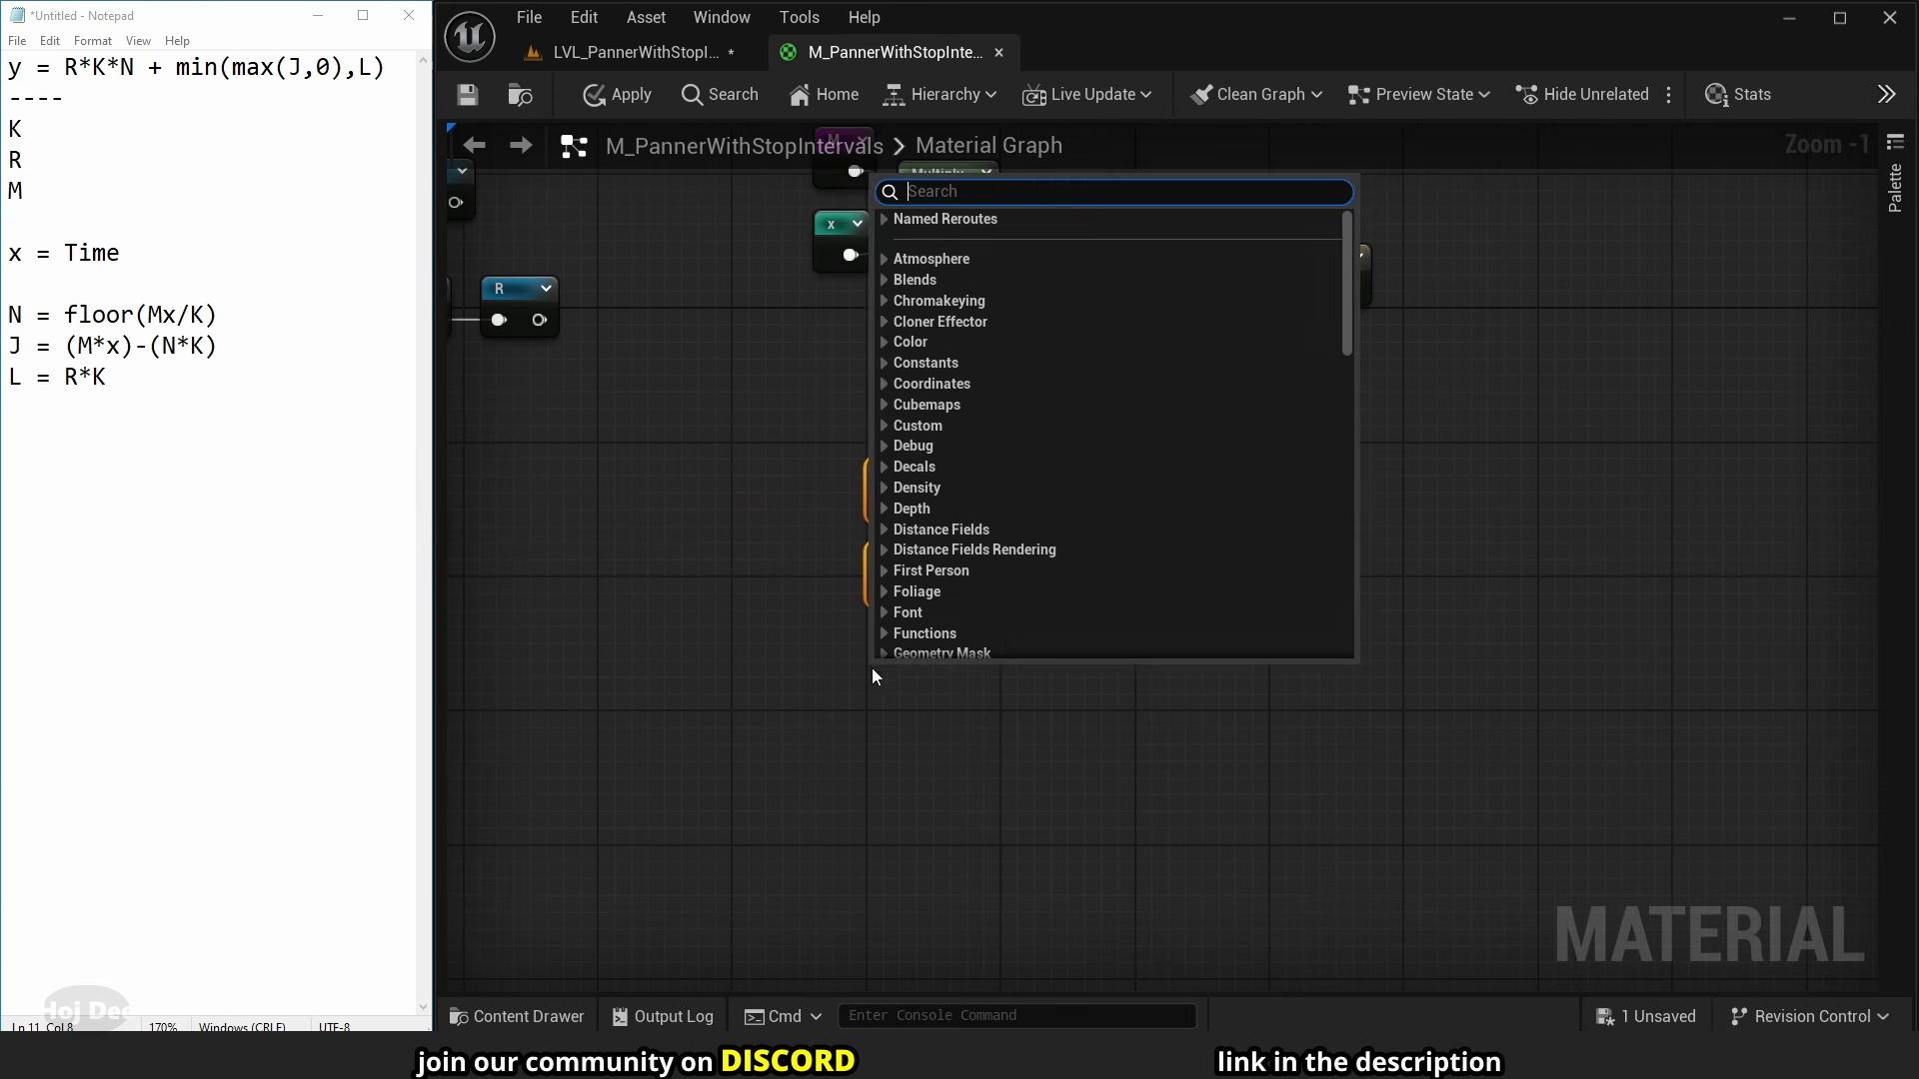
pyautogui.press('Escape')
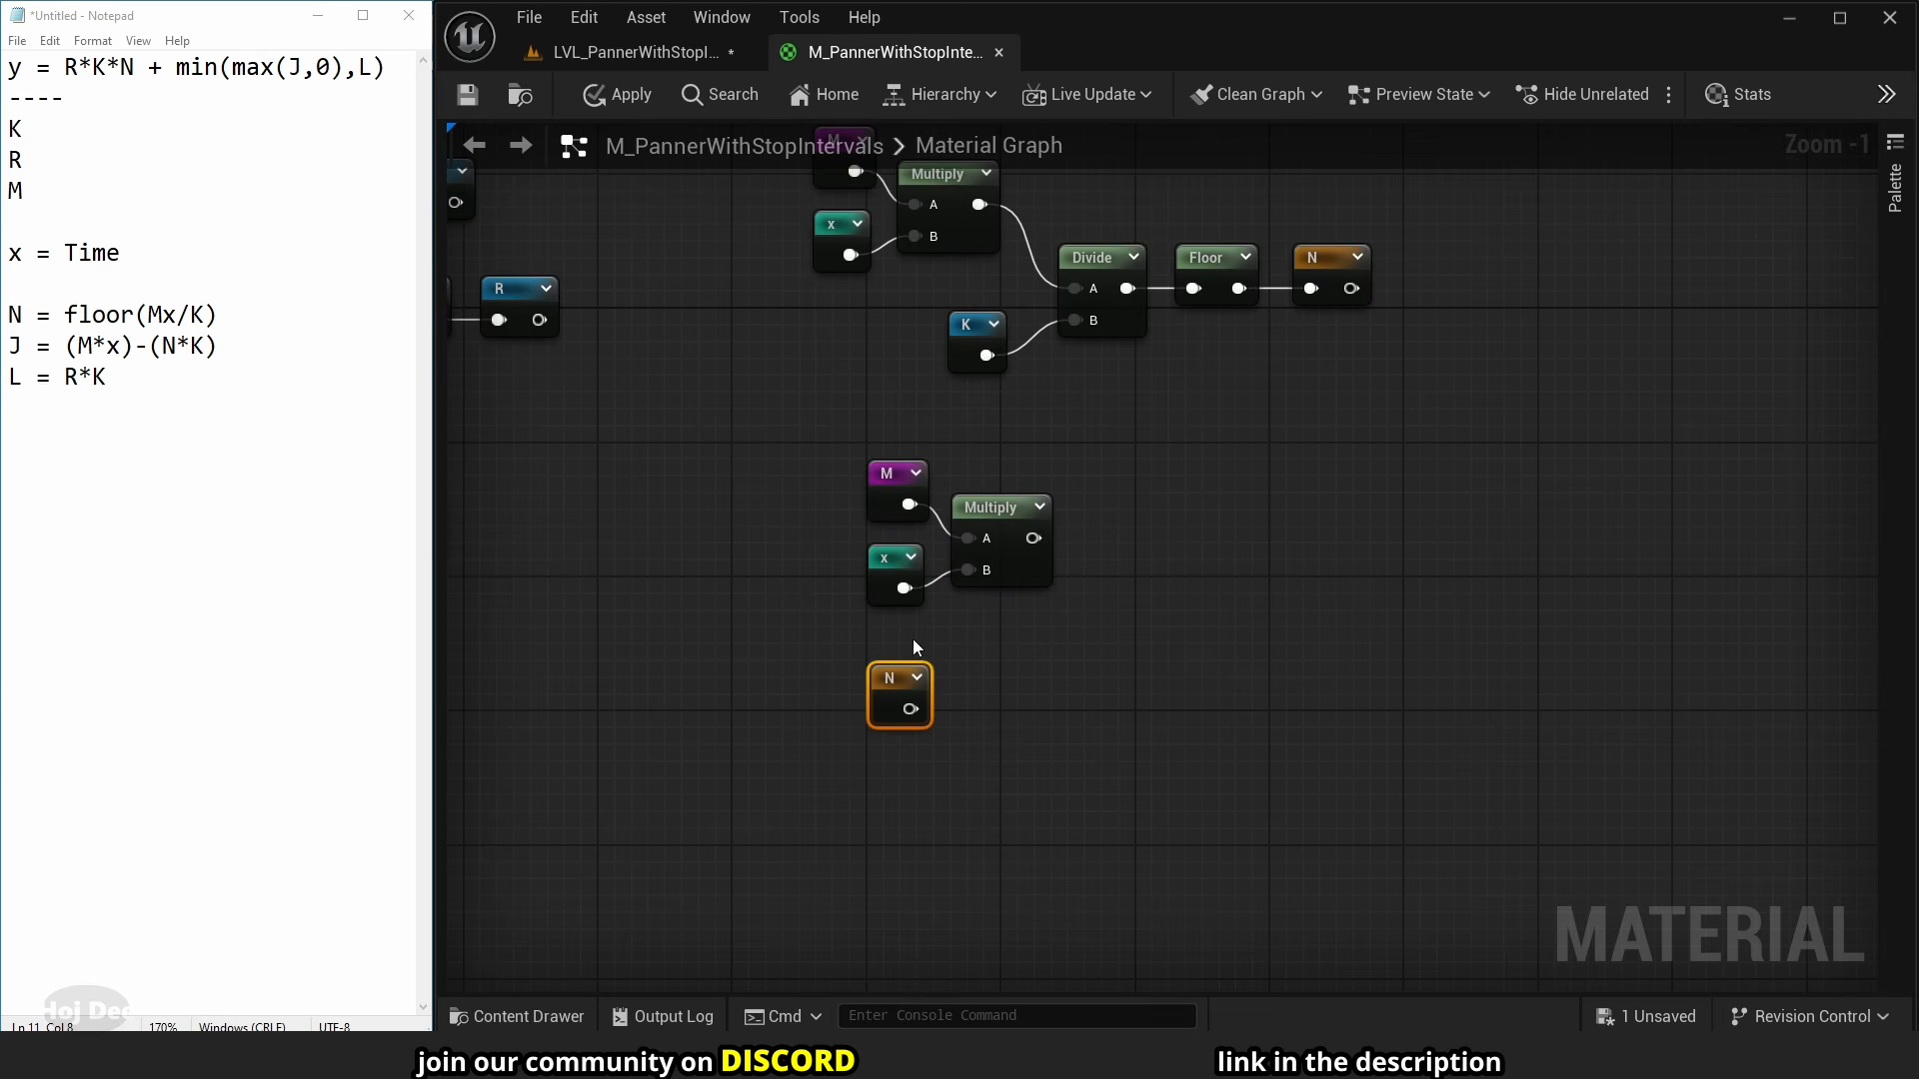
pyautogui.rightClick(1147, 468)
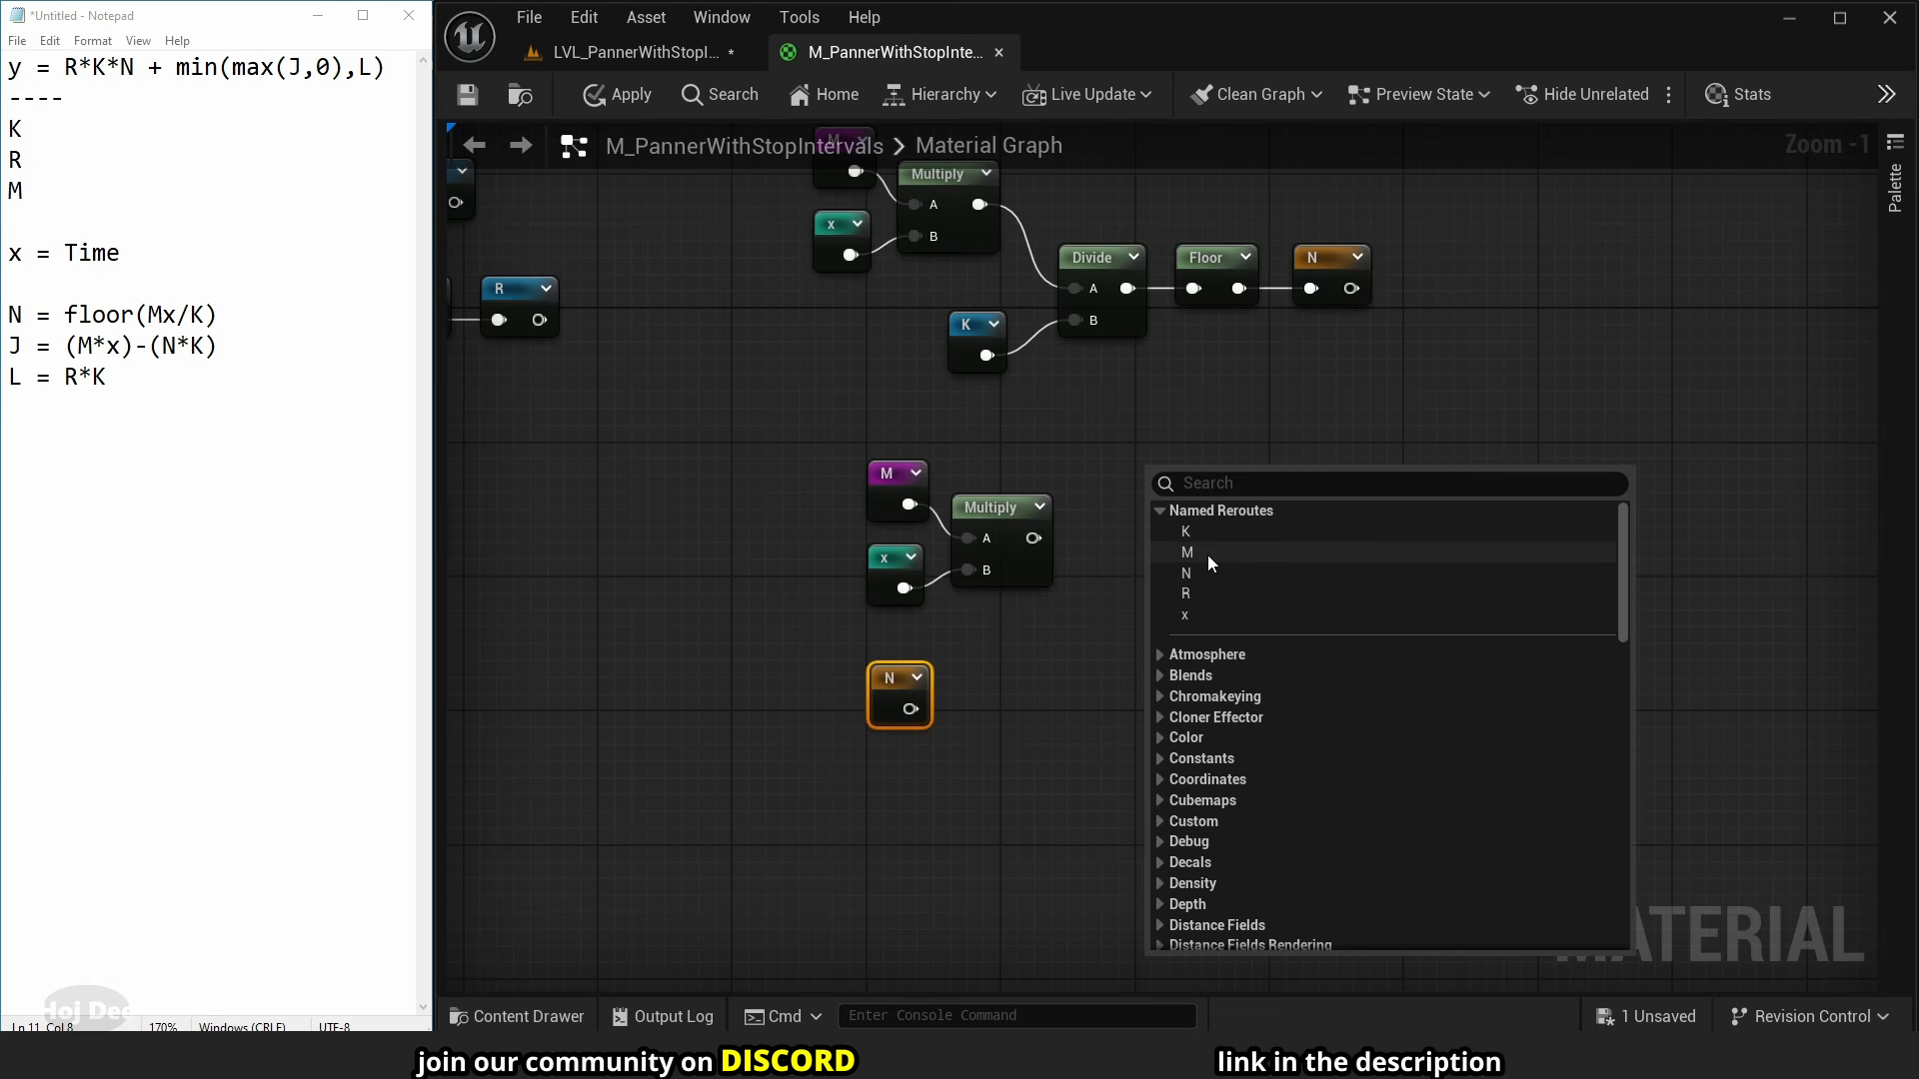
pyautogui.click(1188, 533)
pyautogui.moveTo(1182, 498); pyautogui.dragTo(882, 758)
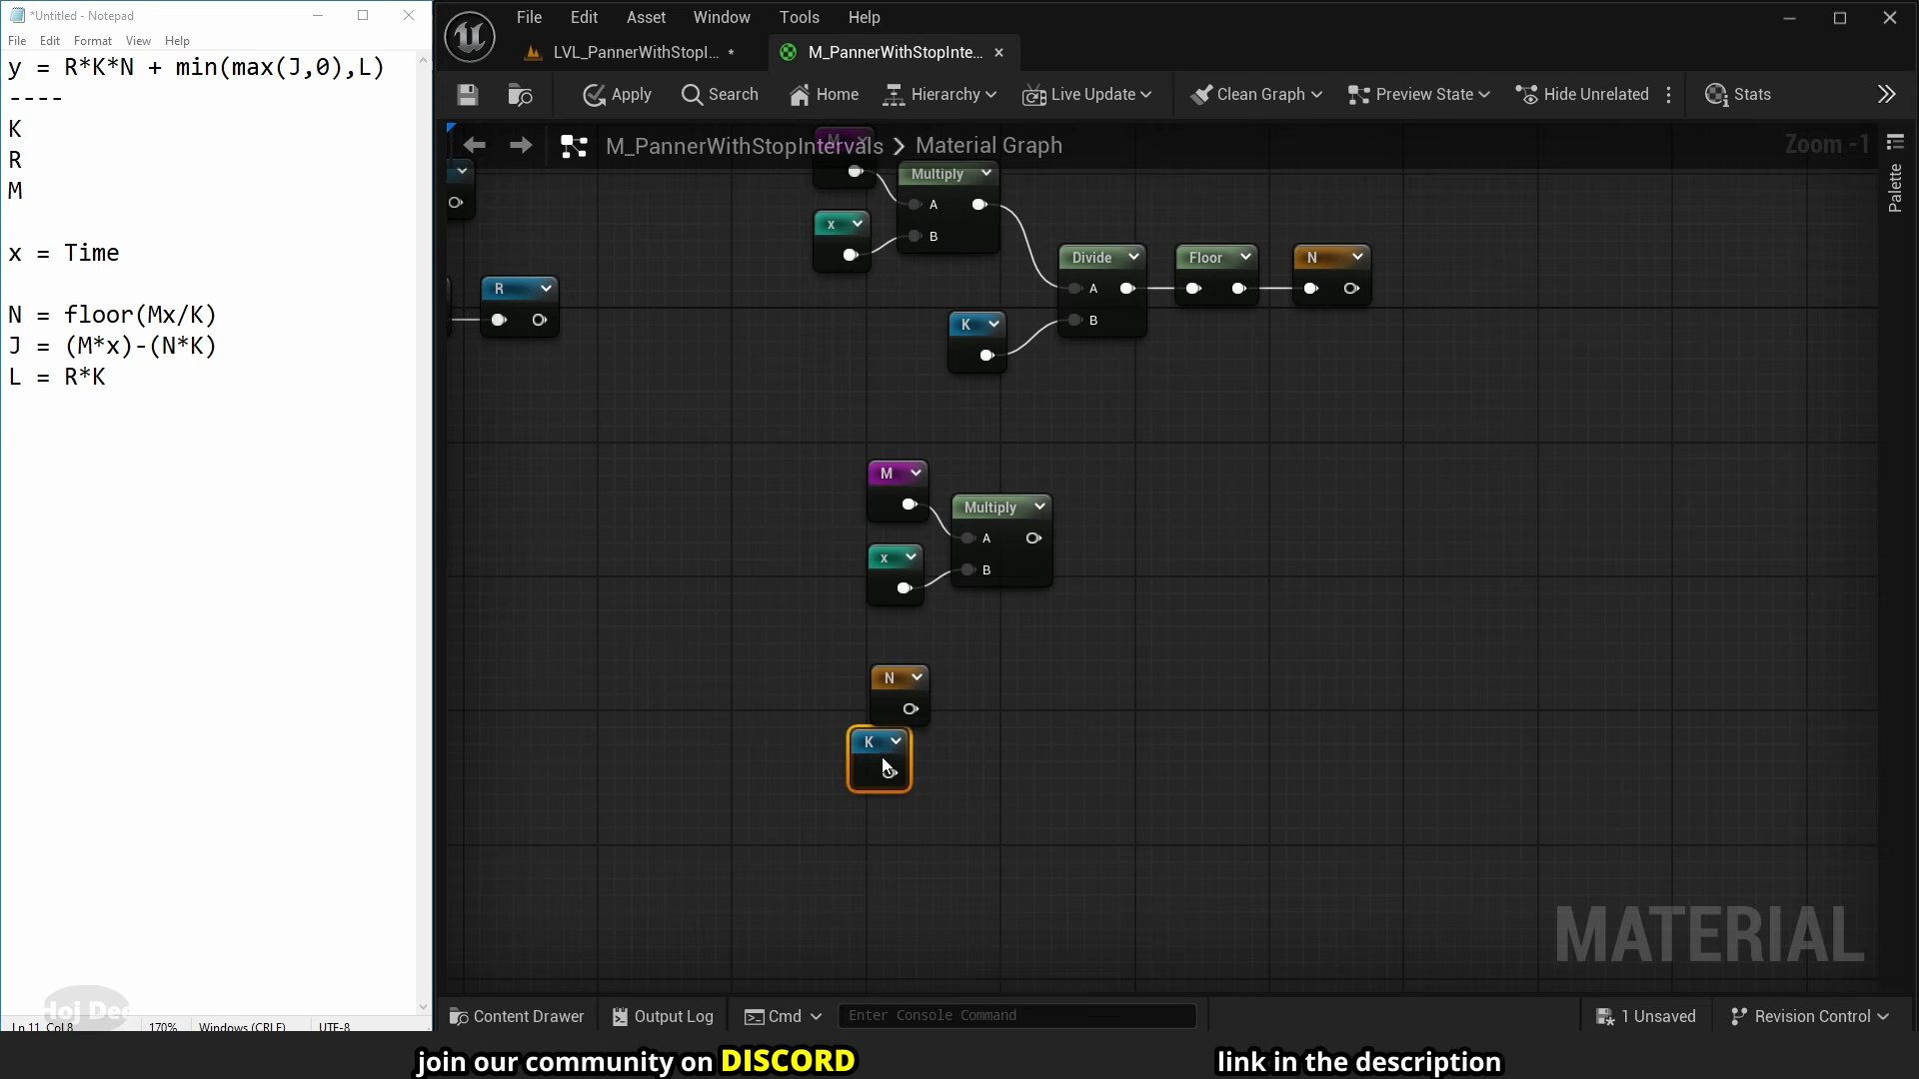
pyautogui.click(1009, 716)
pyautogui.moveTo(910, 708); pyautogui.dragTo(1038, 764)
pyautogui.moveTo(906, 789); pyautogui.dragTo(1019, 700)
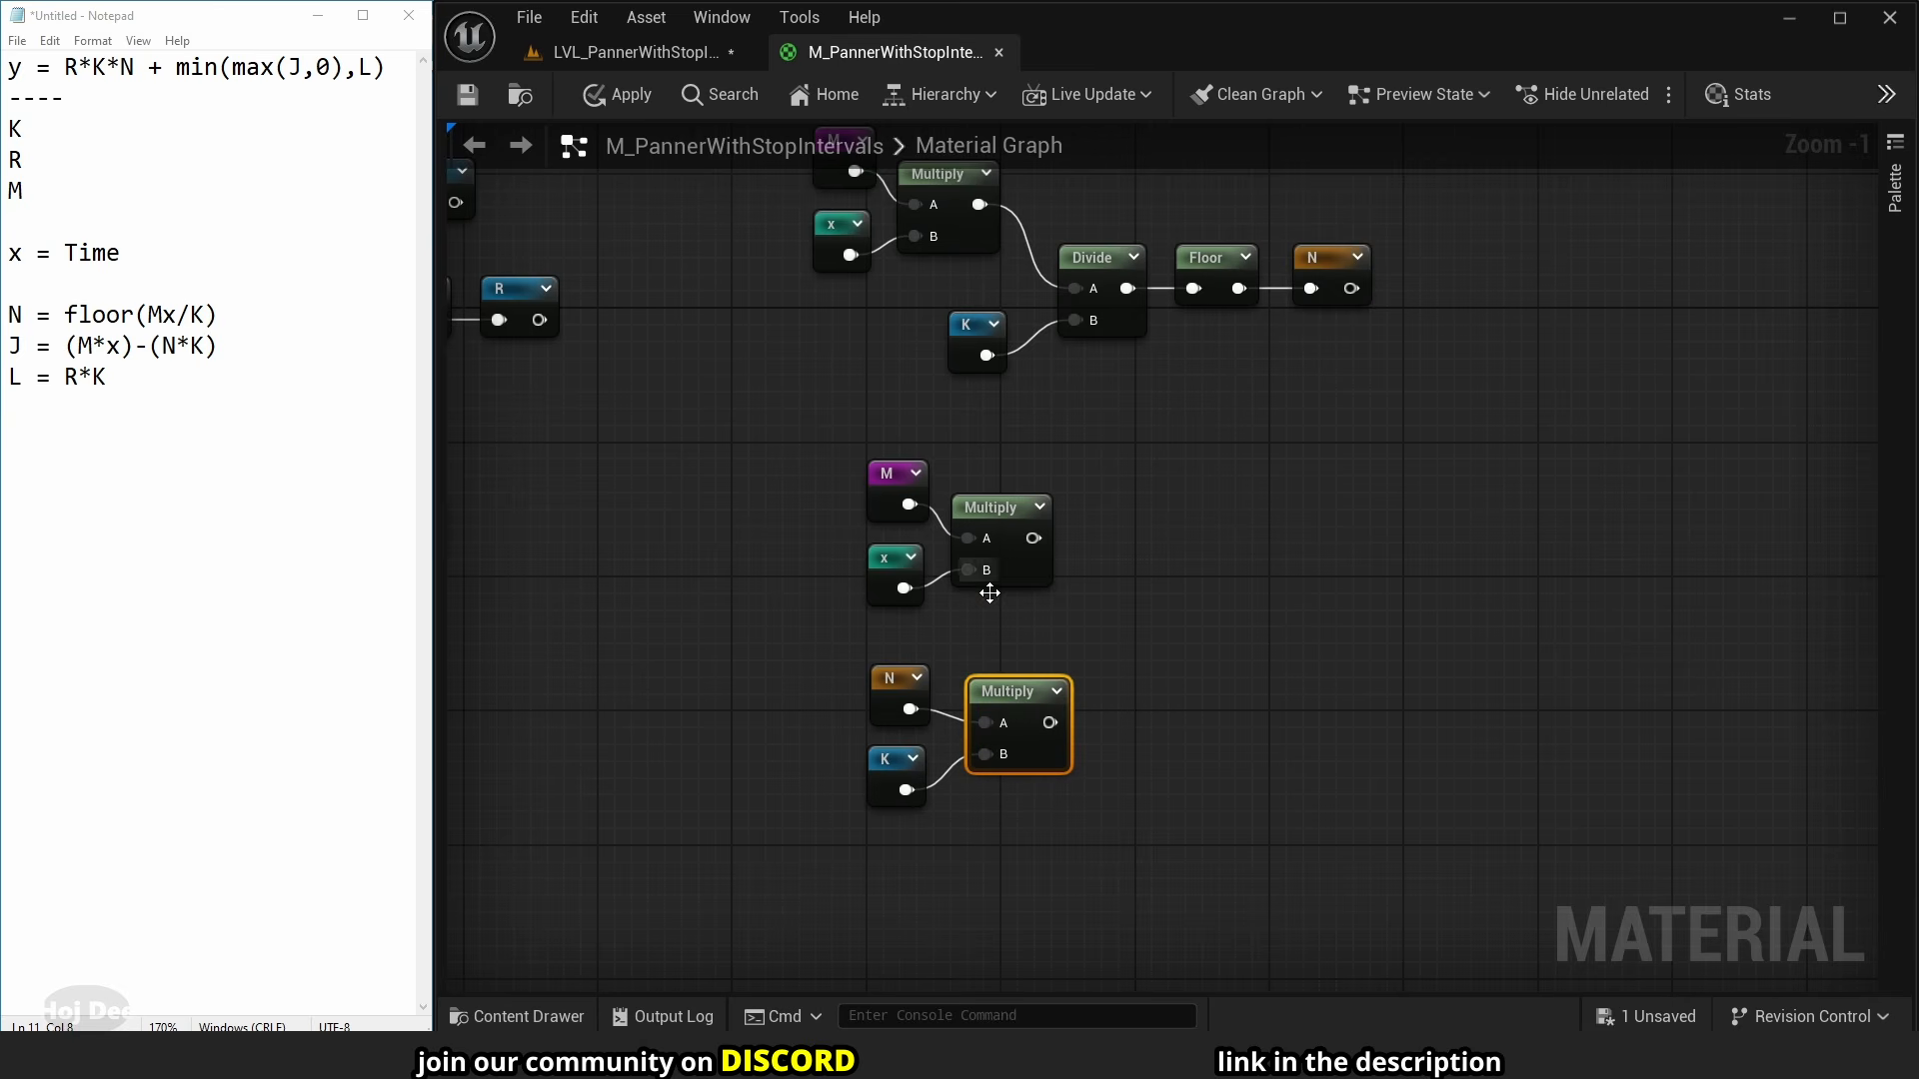
# - Add a Subtract node with the M and x product as A and the N and K product as B
pyautogui.rightClick(1146, 601)
pyautogui.write('-')
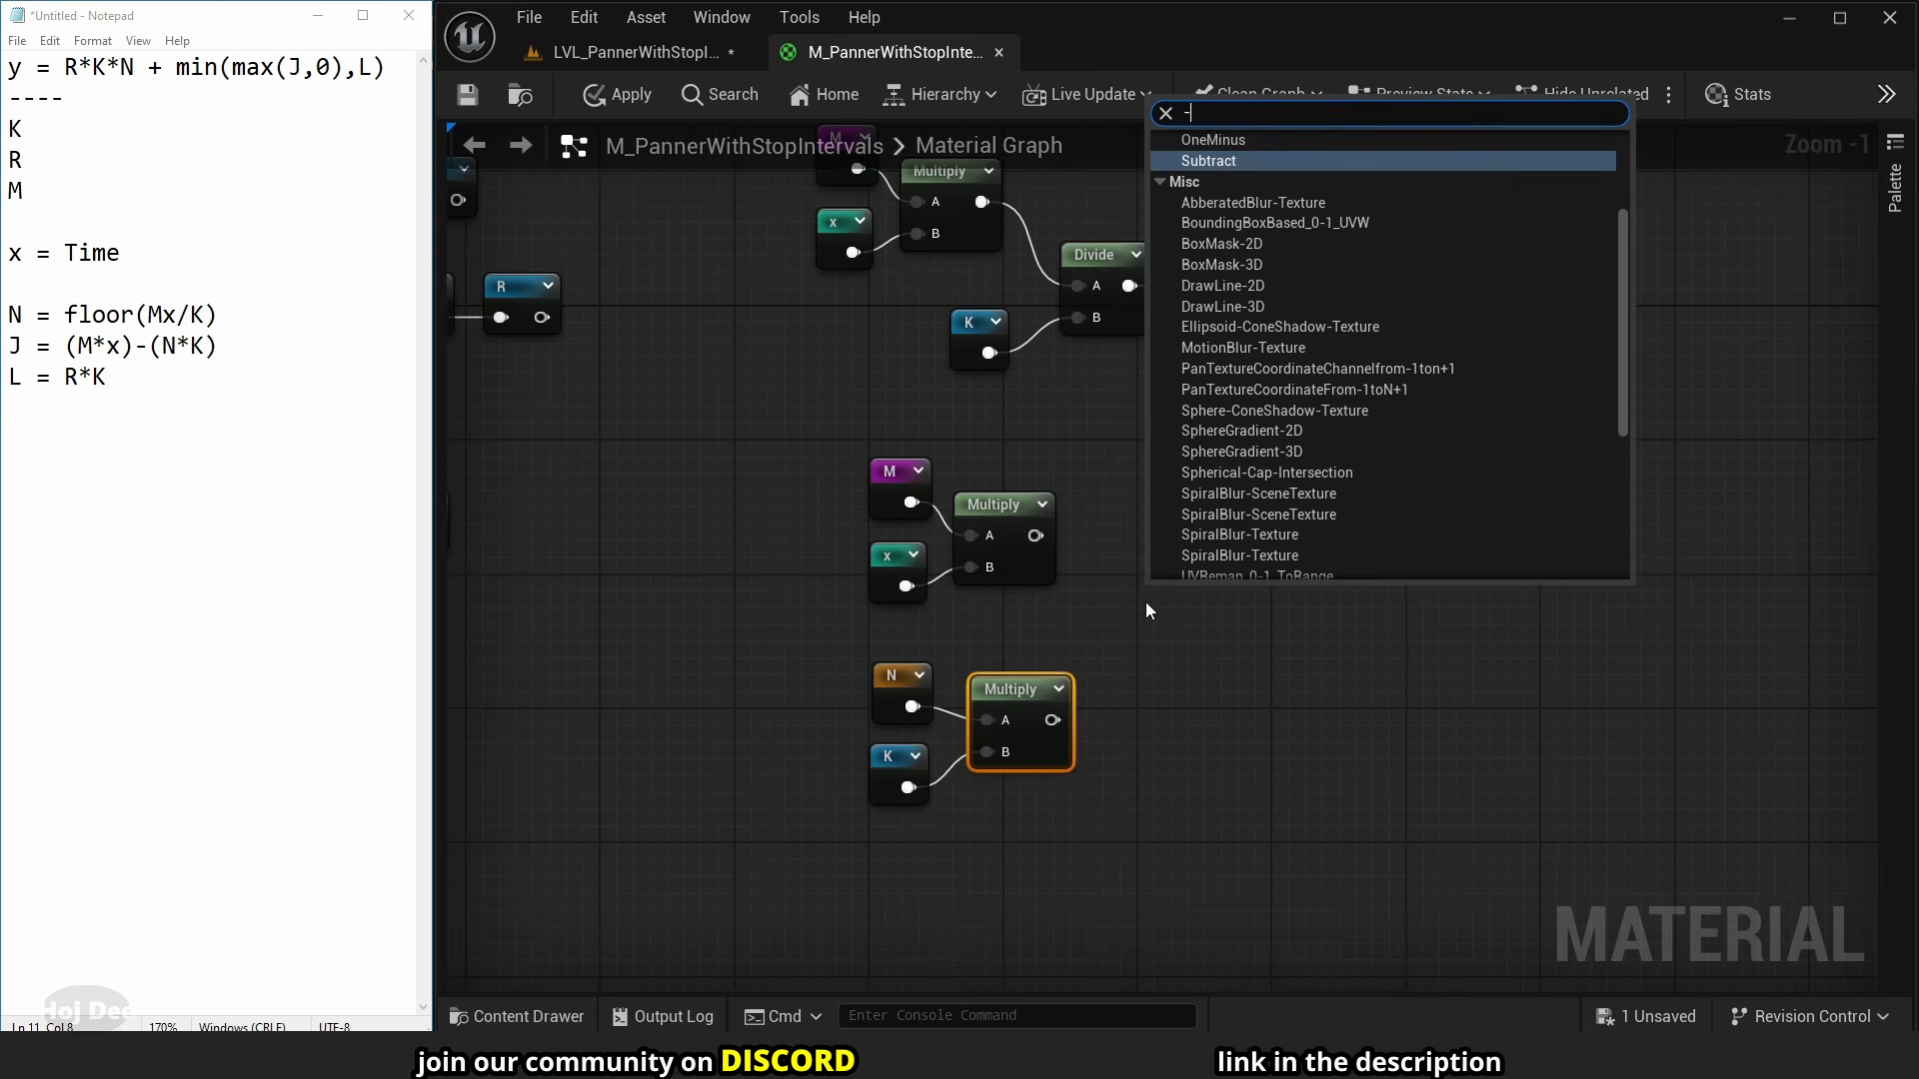
pyautogui.press('Return')
pyautogui.scroll(1, 1118, 600)
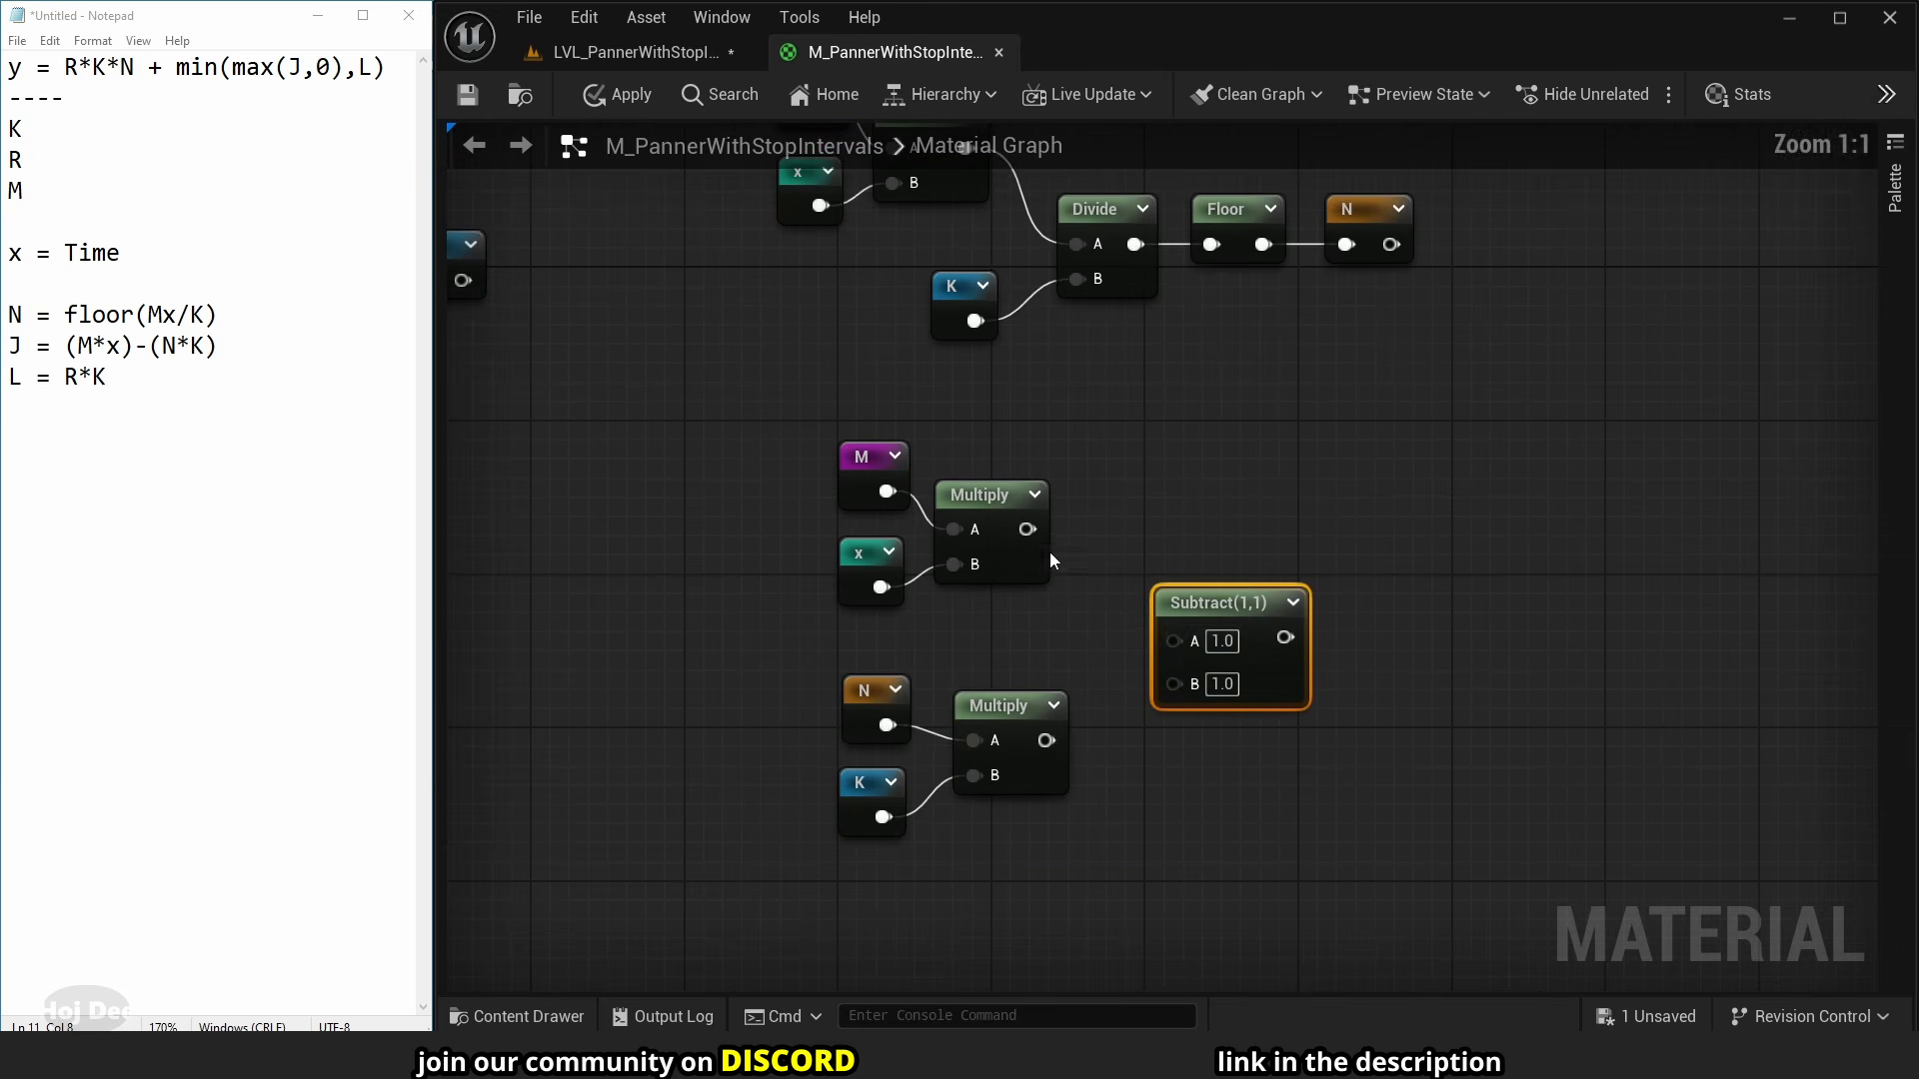
pyautogui.moveTo(1027, 529); pyautogui.dragTo(1177, 638)
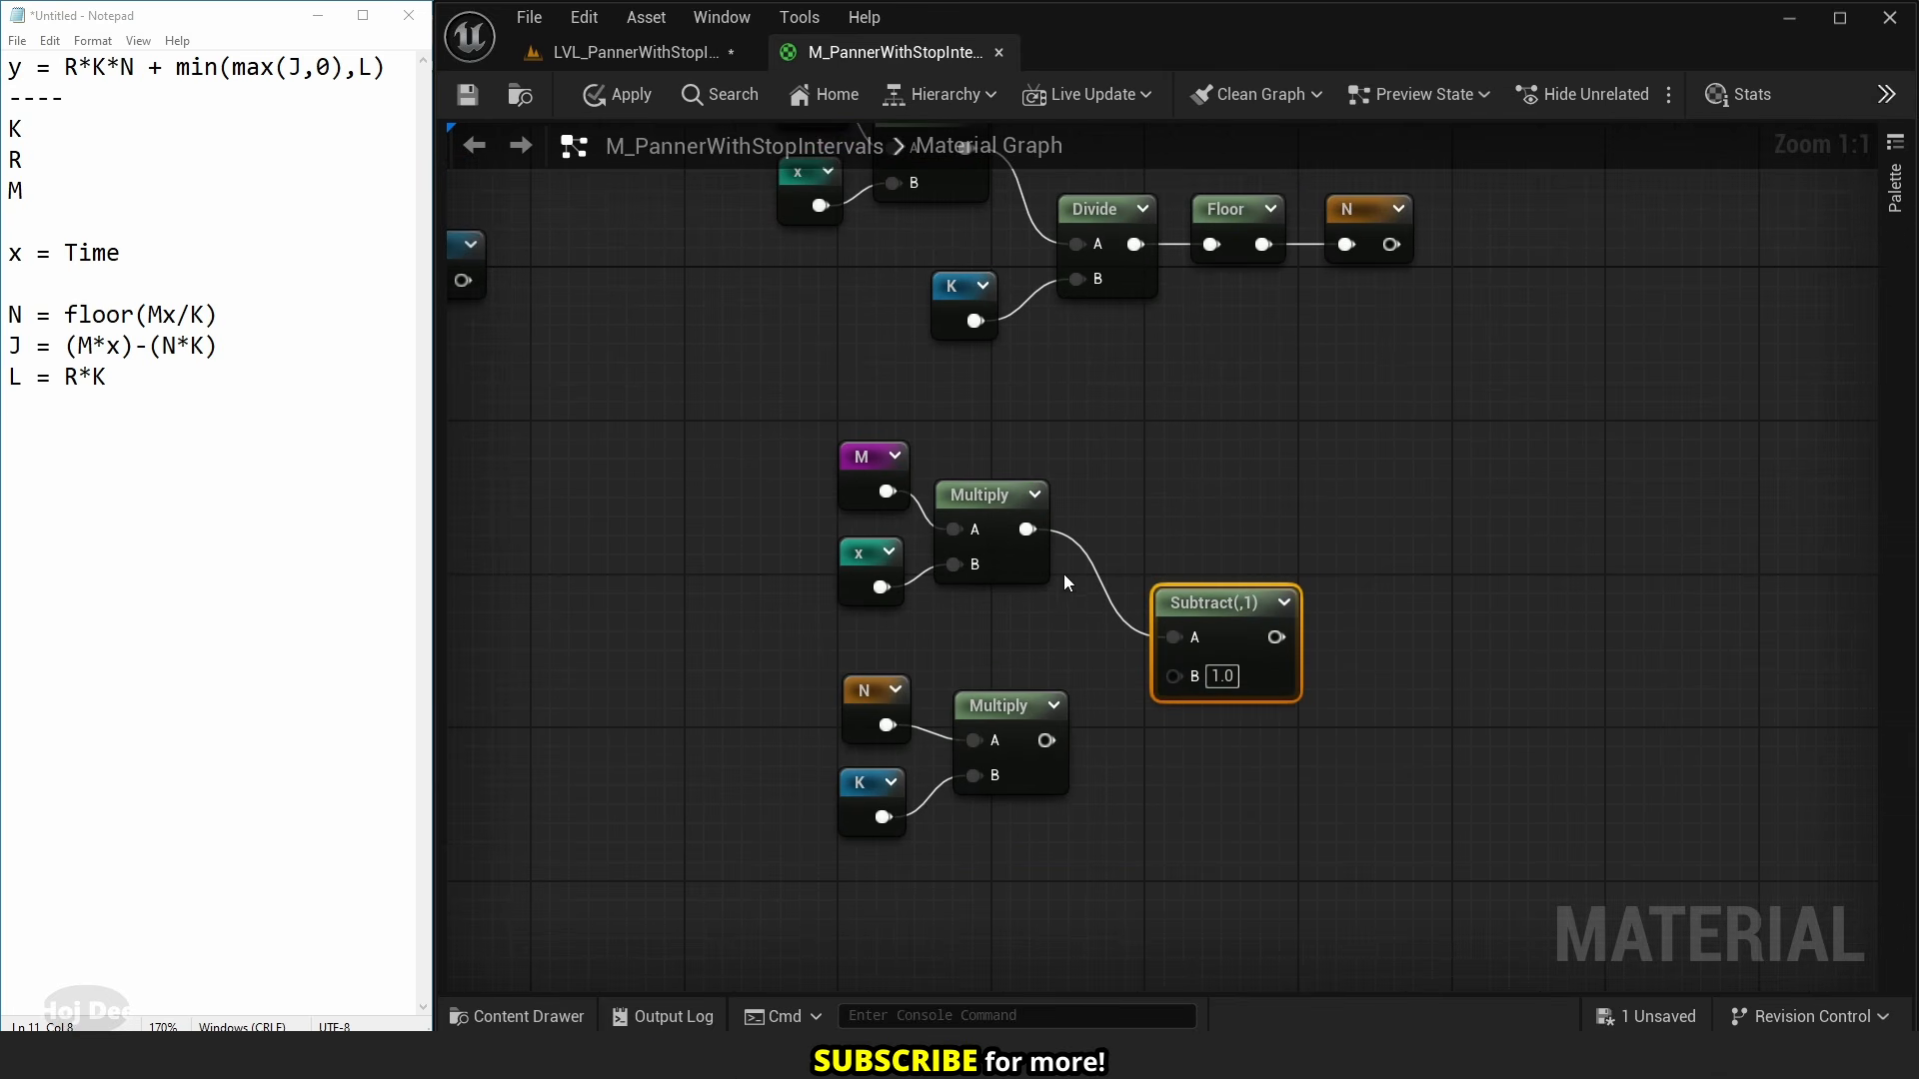
pyautogui.moveTo(1046, 741); pyautogui.dragTo(1176, 677)
# - Declare a named reroute J from the Subtract output and place it level beside the Subtract node
pyautogui.moveTo(1208, 607); pyautogui.dragTo(1374, 660)
pyautogui.write('name')
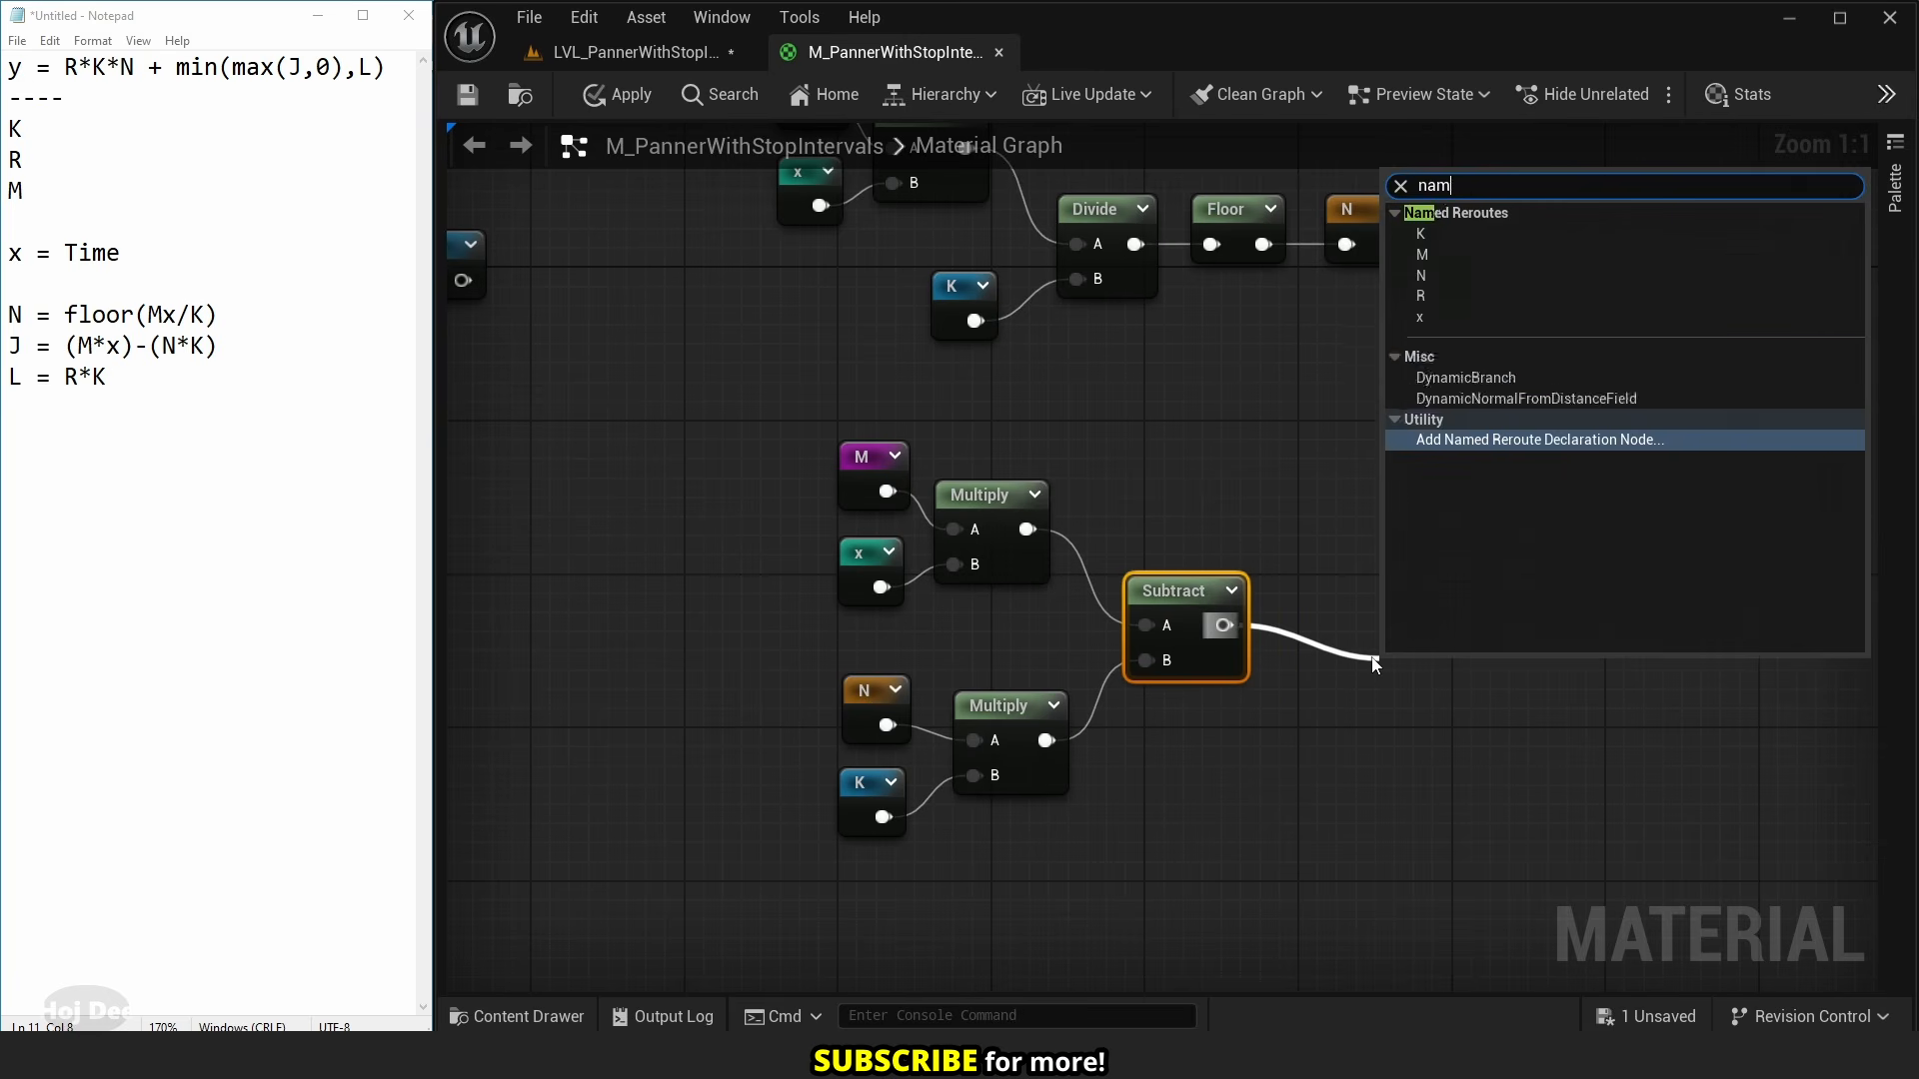
pyautogui.press('Return')
pyautogui.write('J')
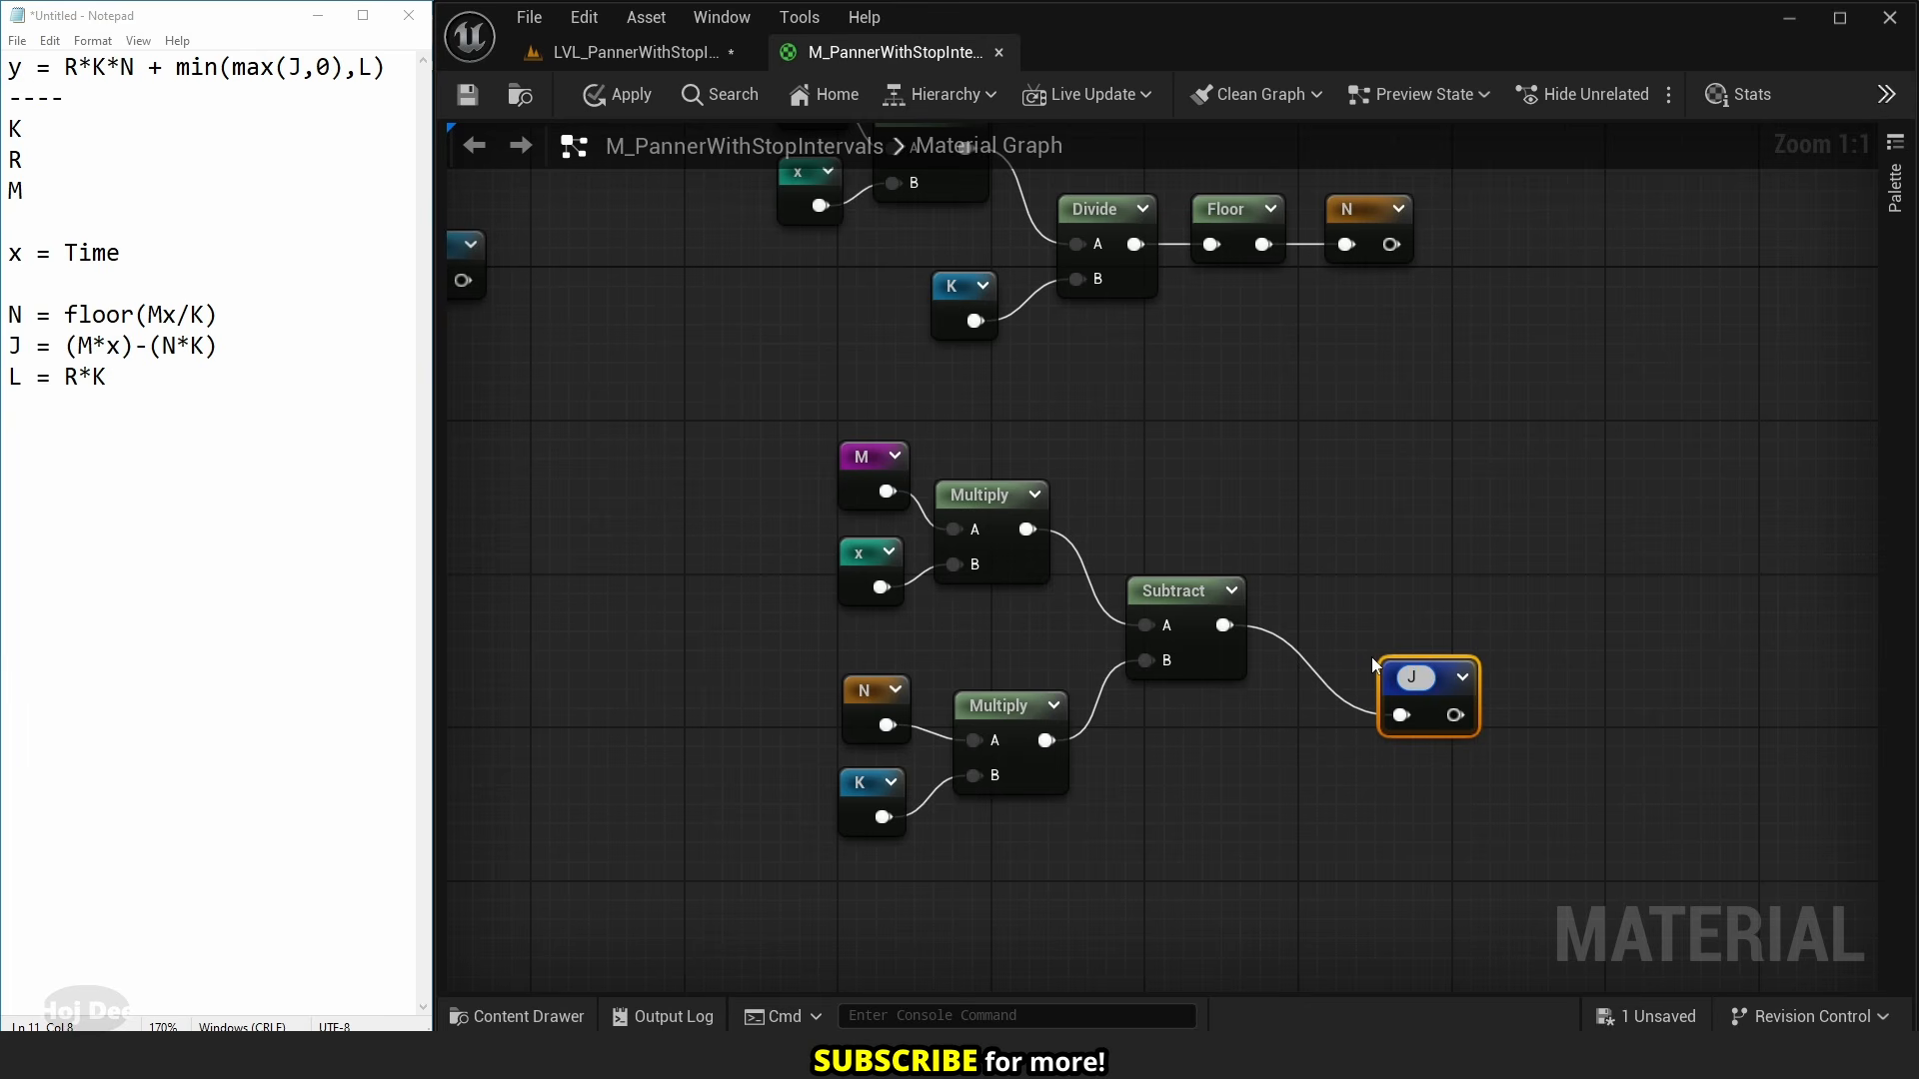
pyautogui.press('Return')
pyautogui.moveTo(1387, 661); pyautogui.dragTo(1330, 598)
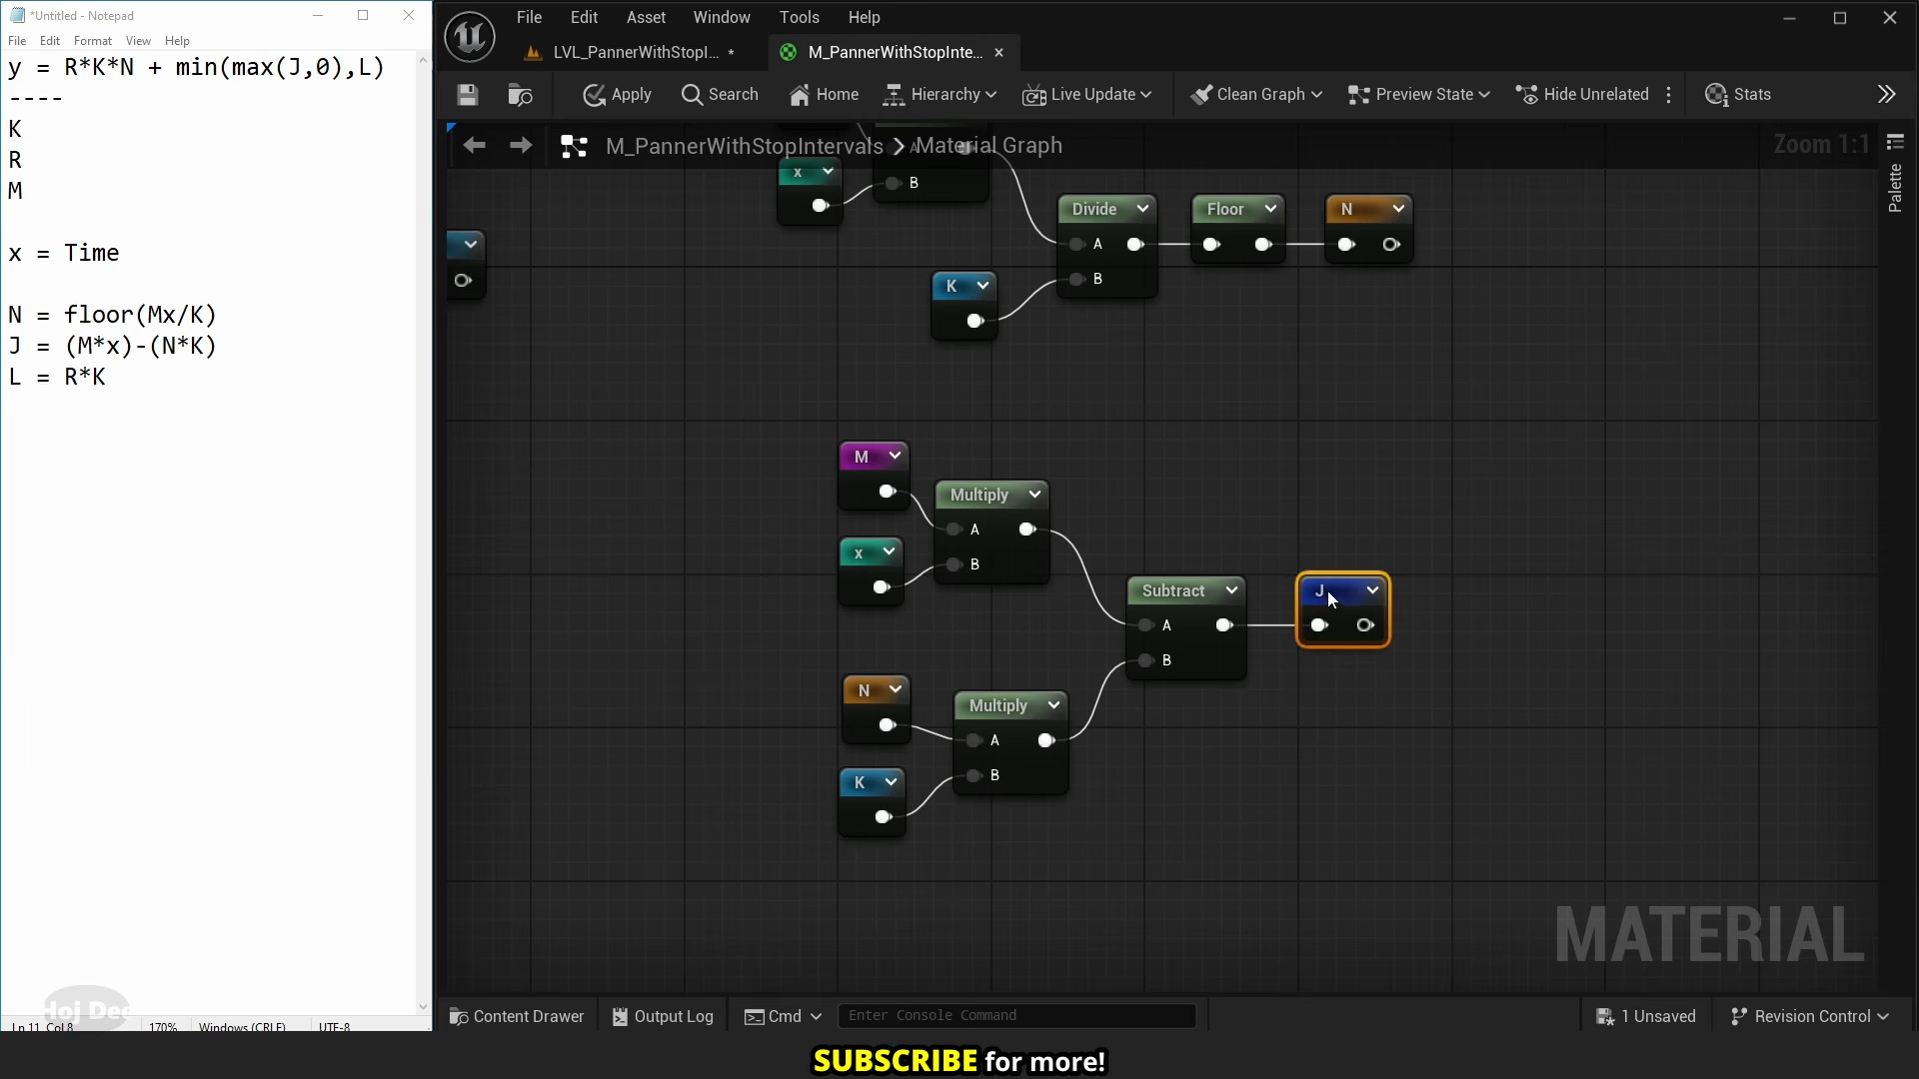
# - Add an R named reroute usage below the K usage of the J formula chain
pyautogui.scroll(-4, 1307, 680)
pyautogui.moveTo(1299, 705); pyautogui.dragTo(1271, 584, button='right')
pyautogui.scroll(1, 1268, 585)
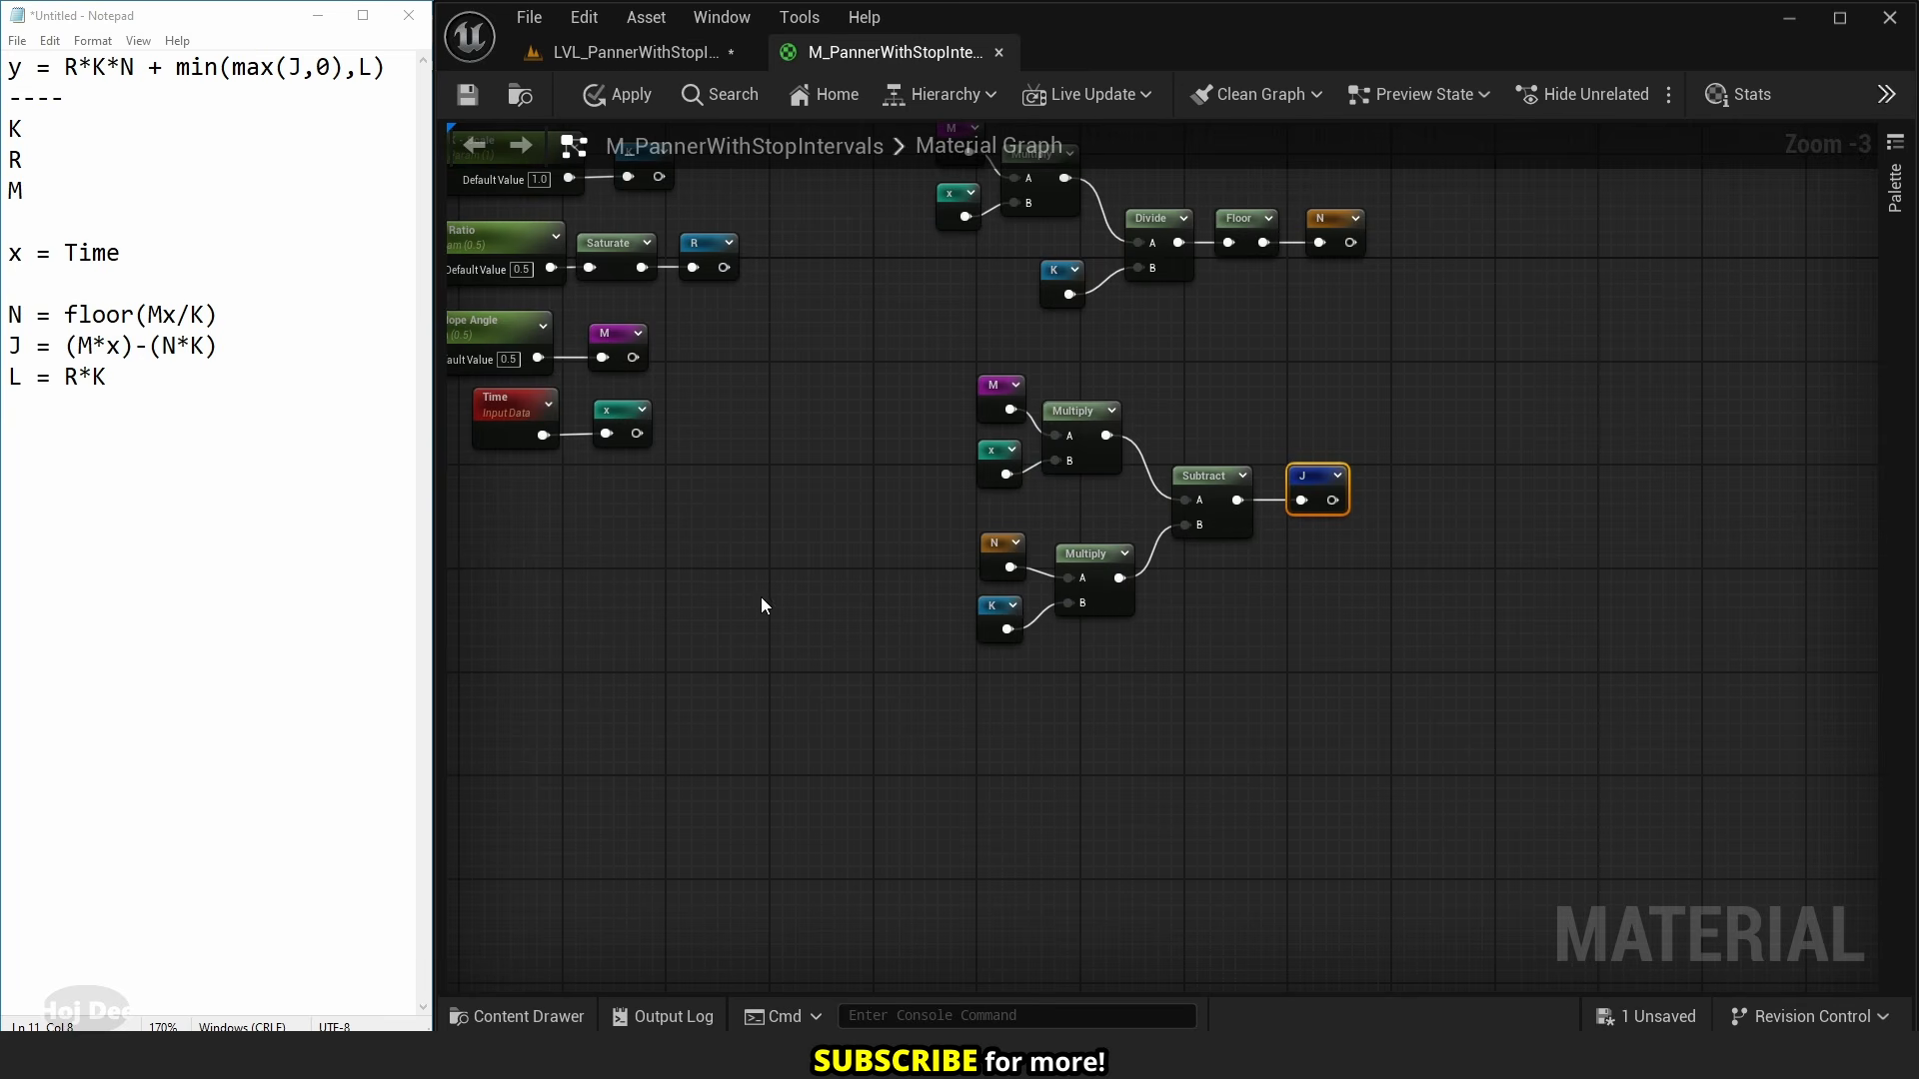
pyautogui.moveTo(1020, 677); pyautogui.dragTo(983, 663, button='right')
pyautogui.rightClick(982, 663)
pyautogui.write('r')
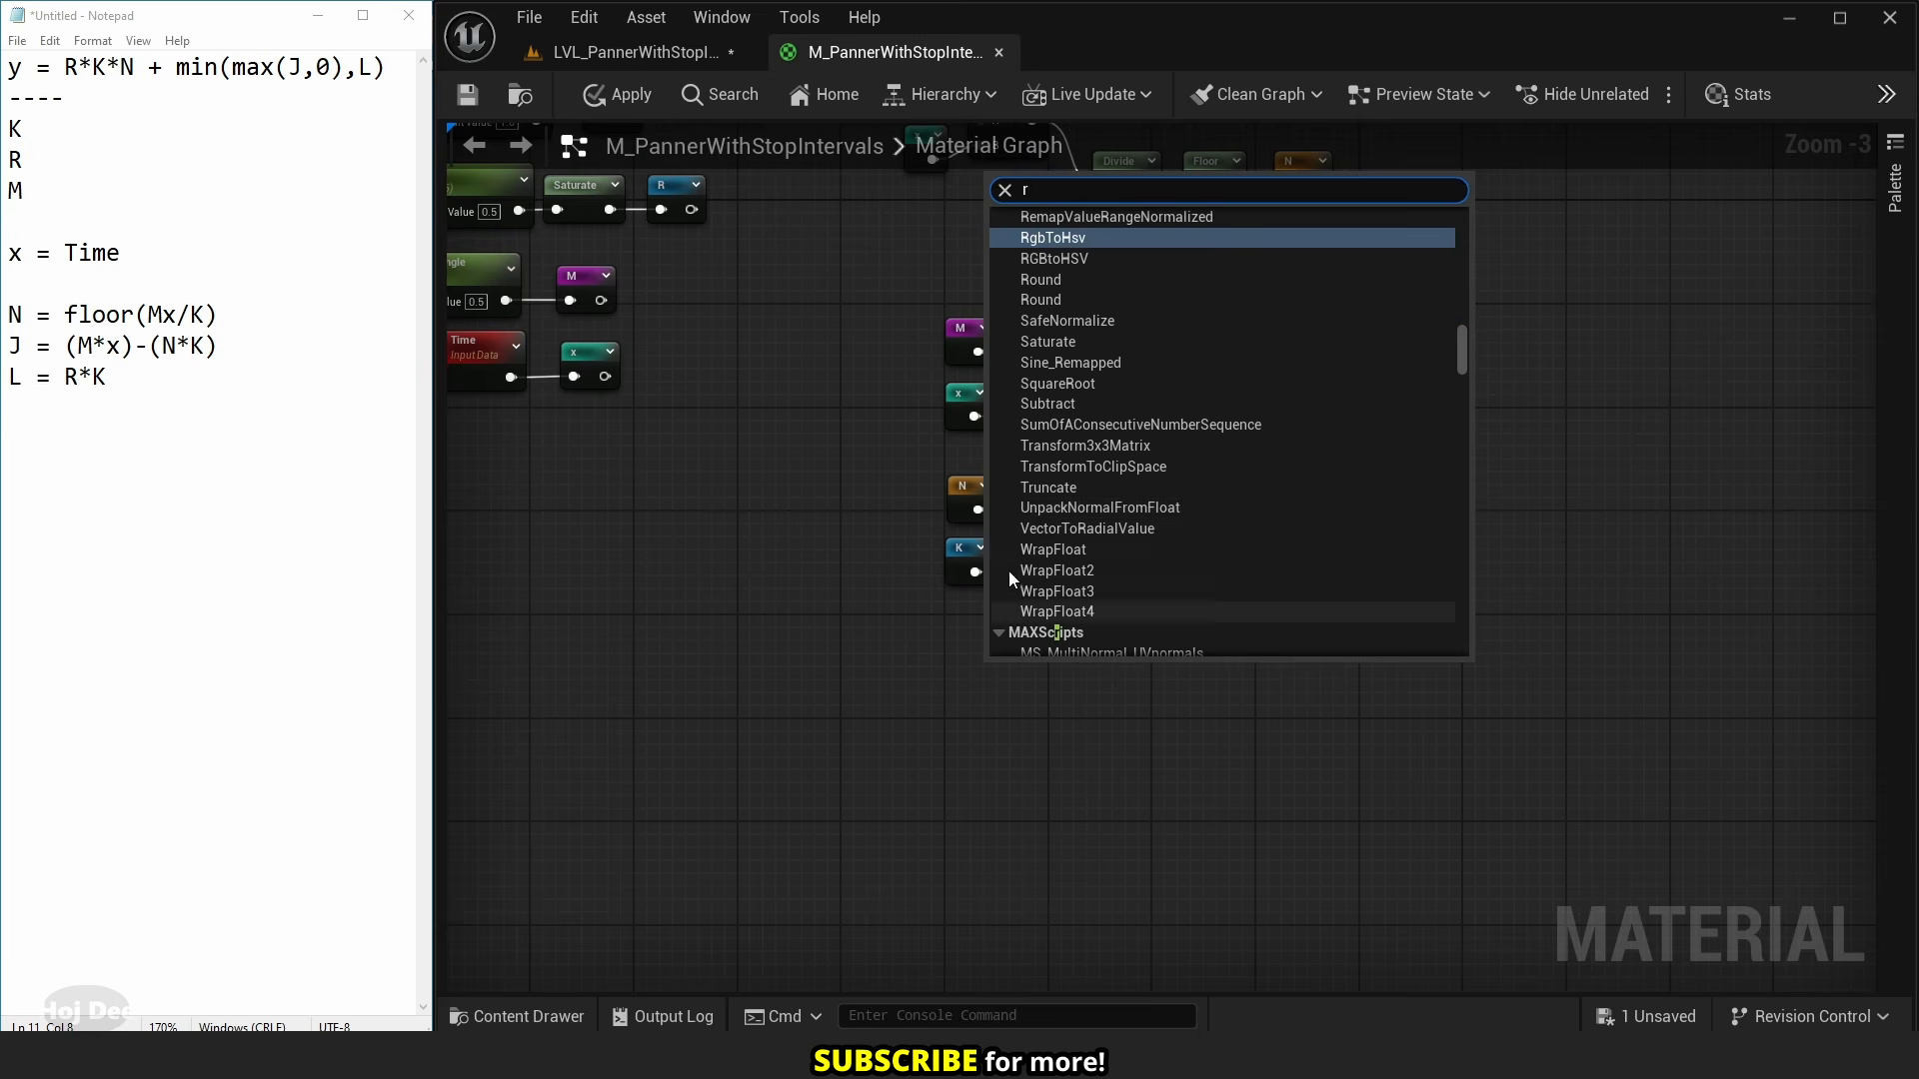
pyautogui.press('BackSpace')
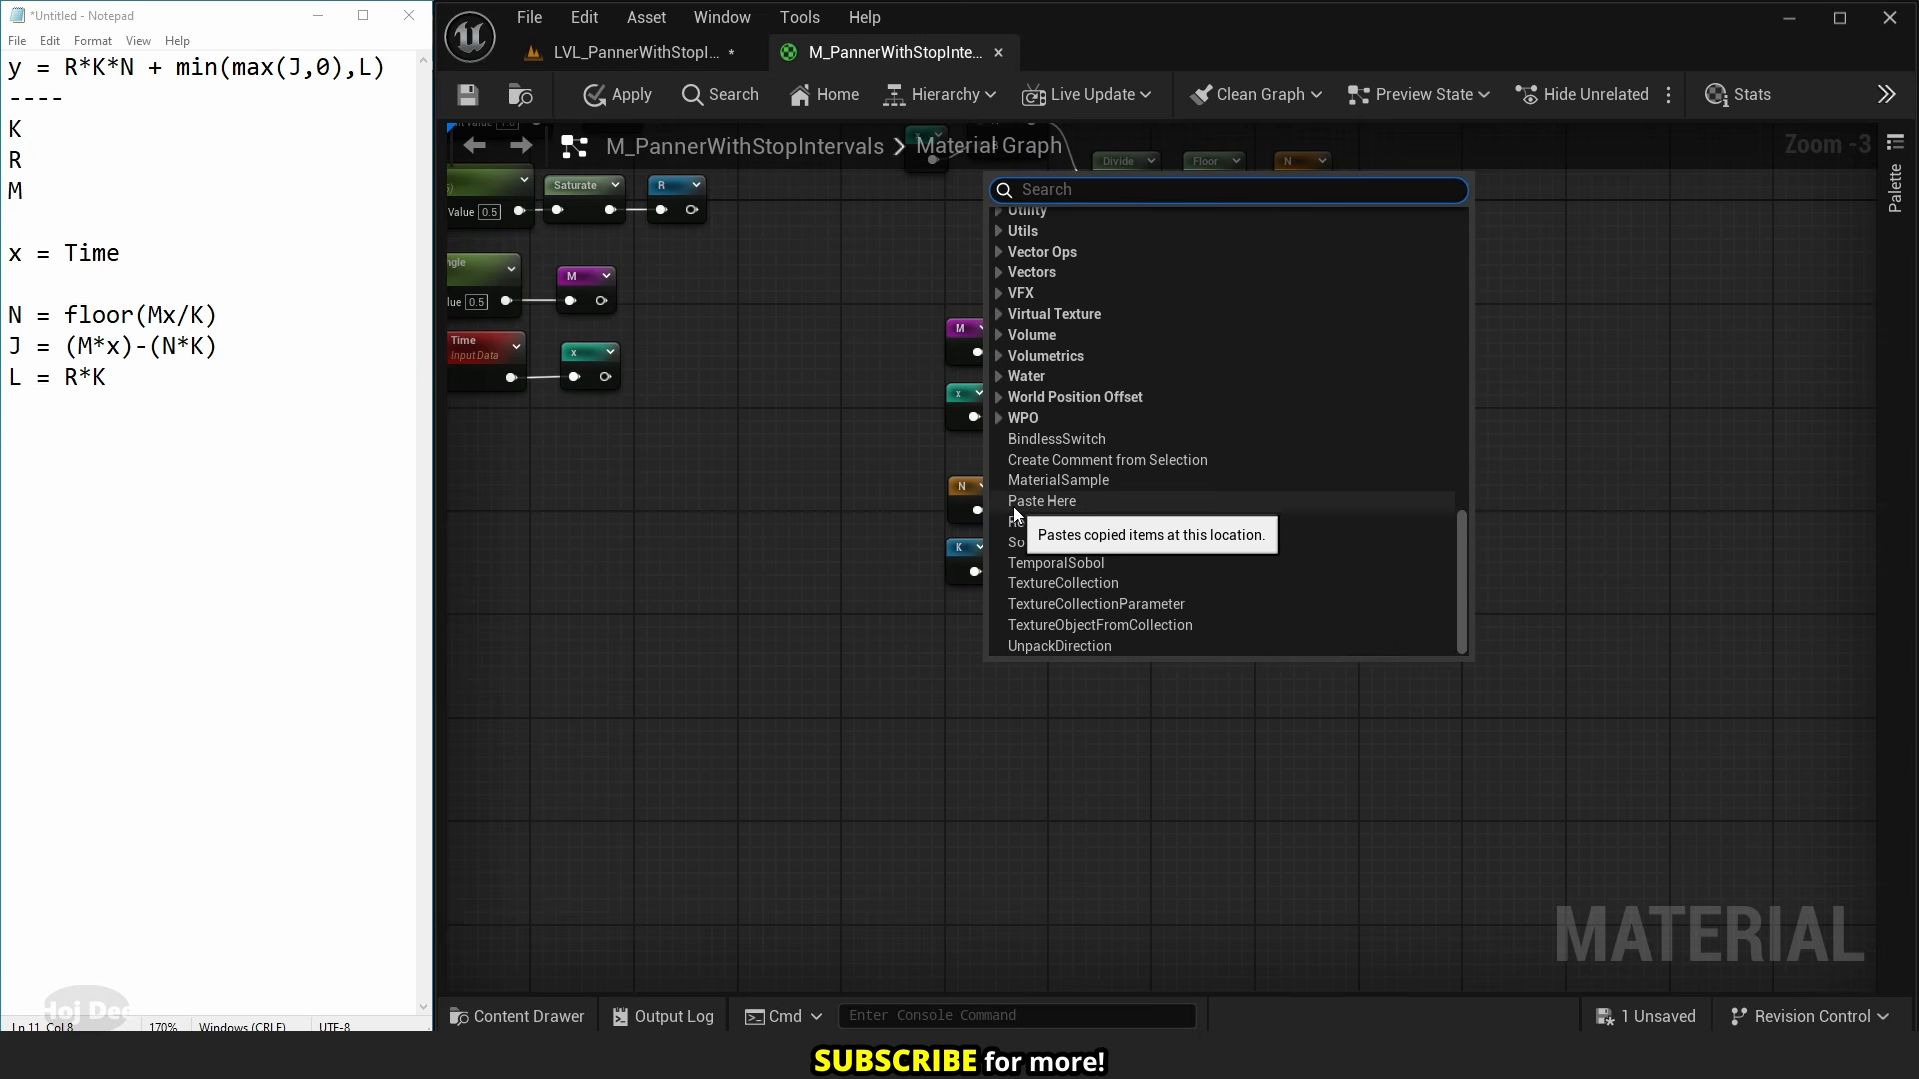
pyautogui.scroll(7, 1050, 430)
pyautogui.click(1459, 480)
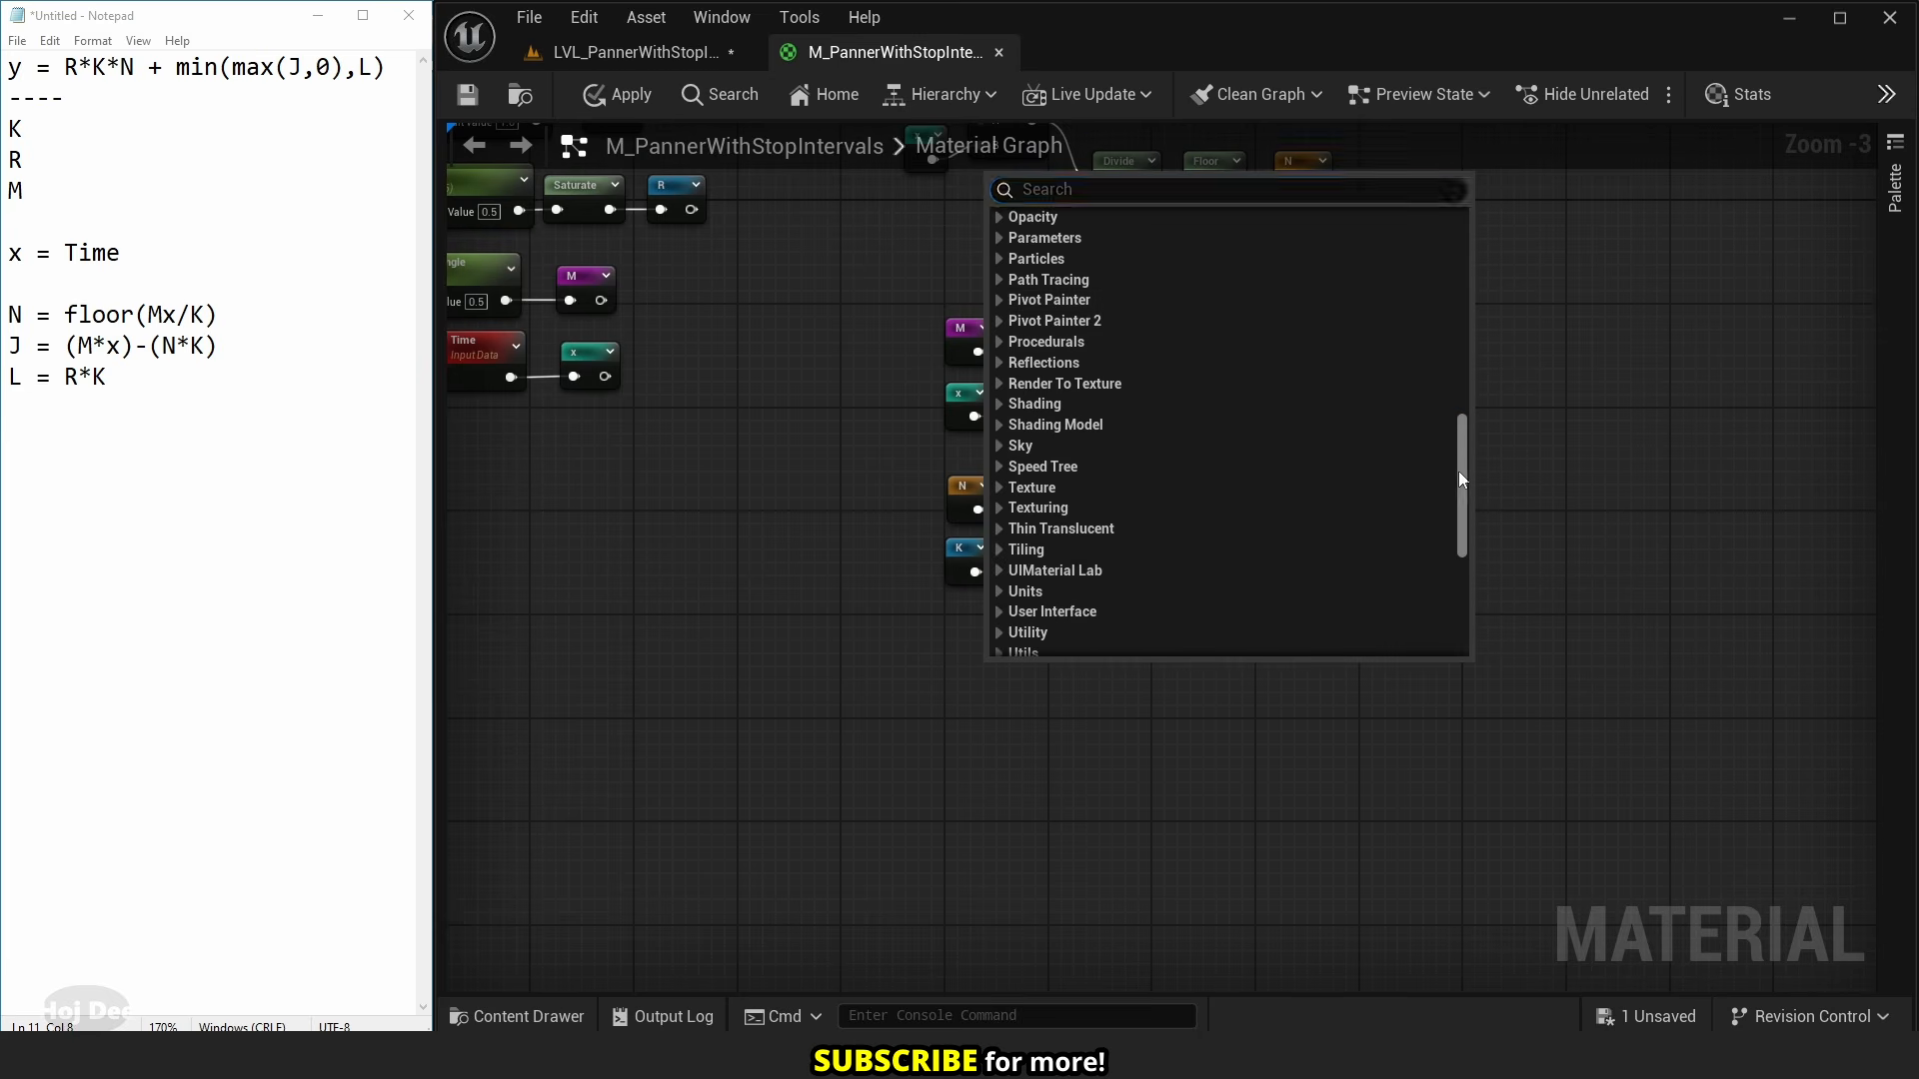
pyautogui.moveTo(1459, 480); pyautogui.dragTo(1459, 271)
pyautogui.click(1007, 217)
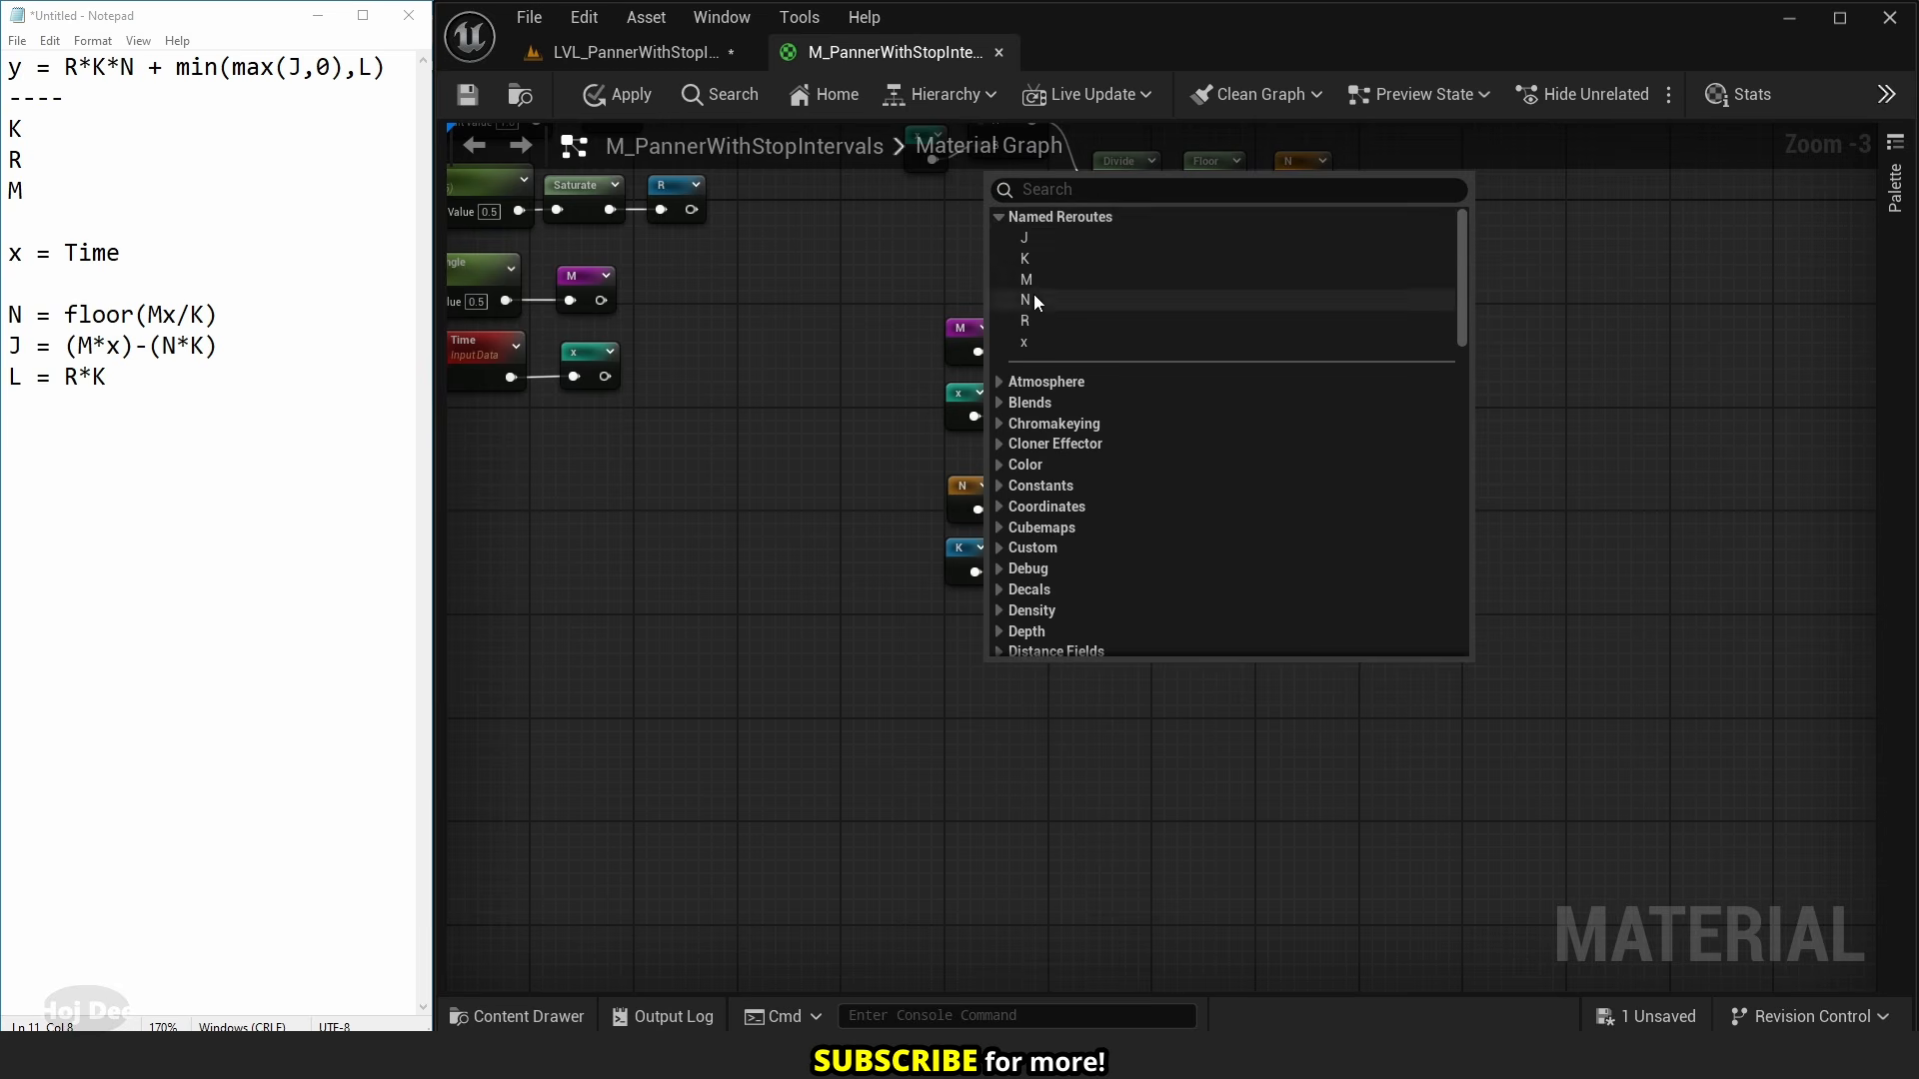
pyautogui.click(1027, 322)
pyautogui.moveTo(1029, 705); pyautogui.dragTo(993, 676)
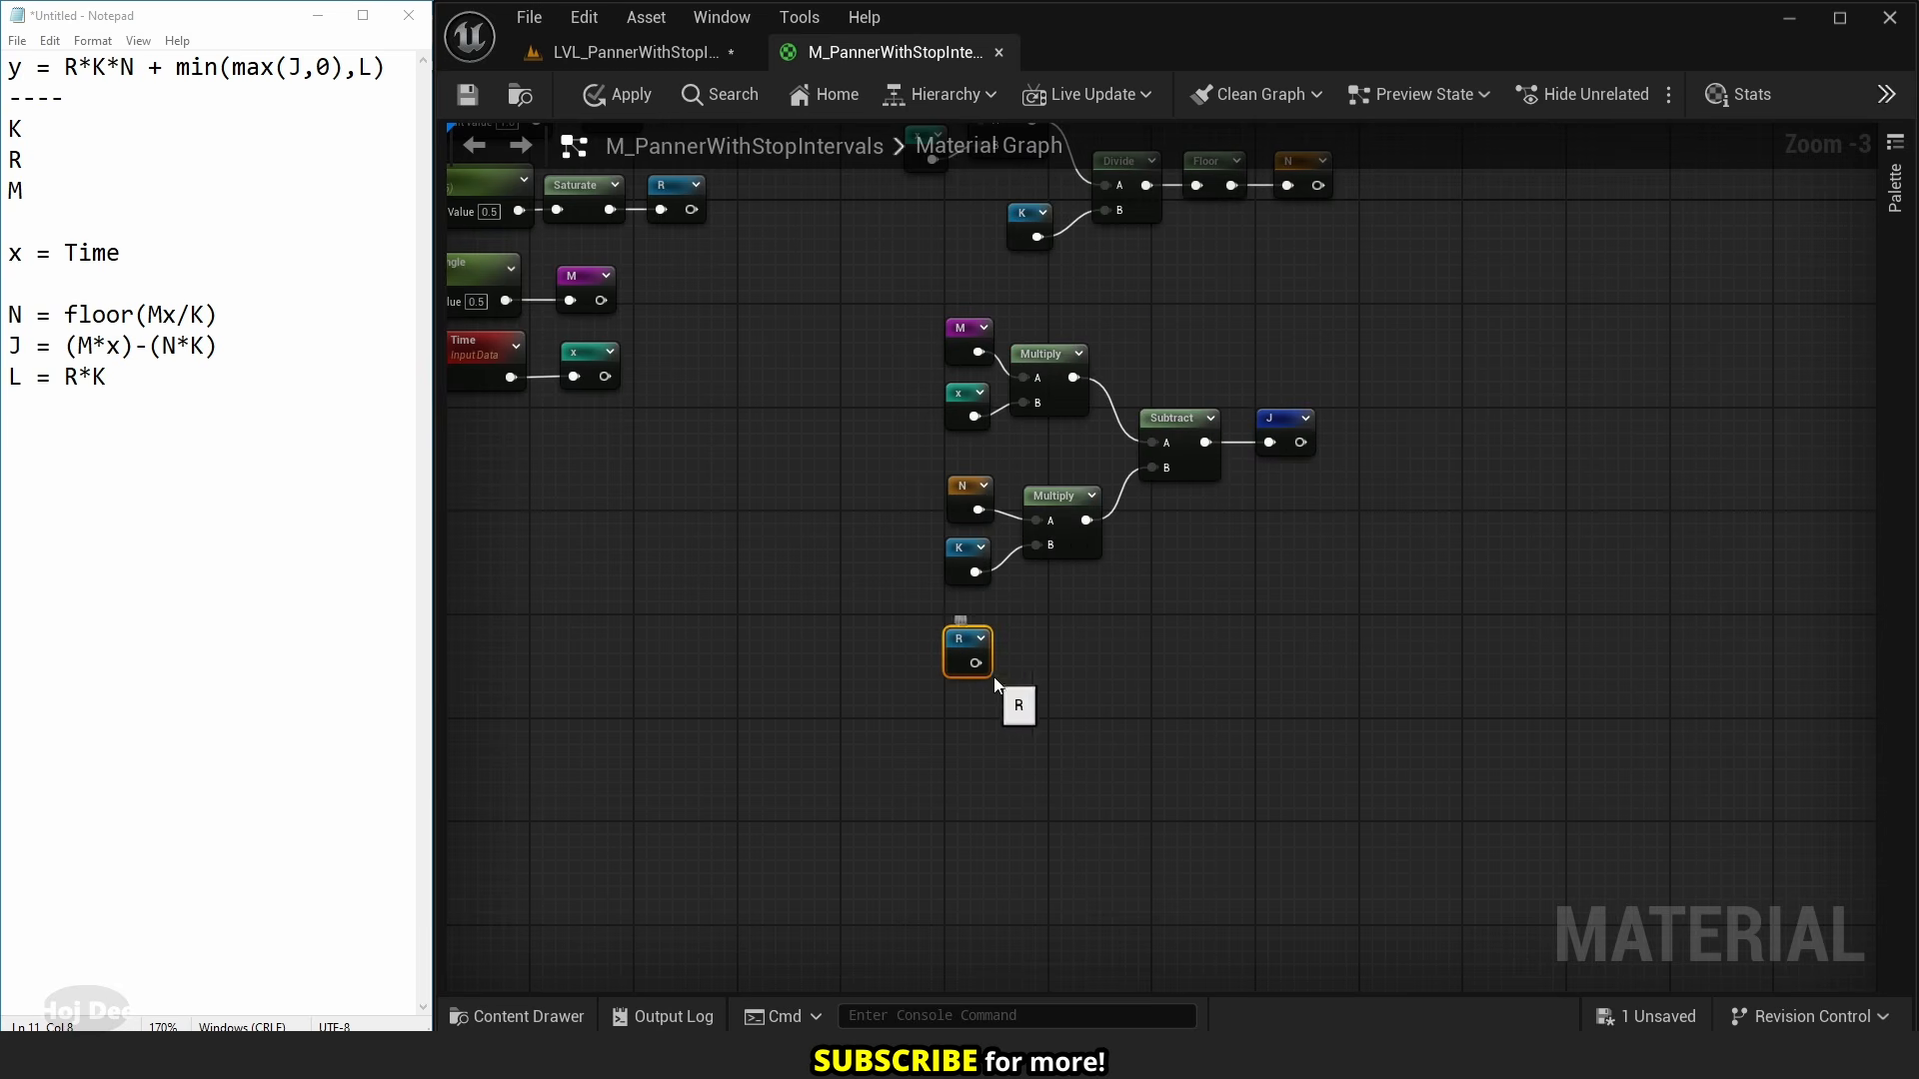
# - Add a K named reroute usage under R and multiply R and K with a new Multiply node
pyautogui.rightClick(1011, 179)
pyautogui.click(1022, 224)
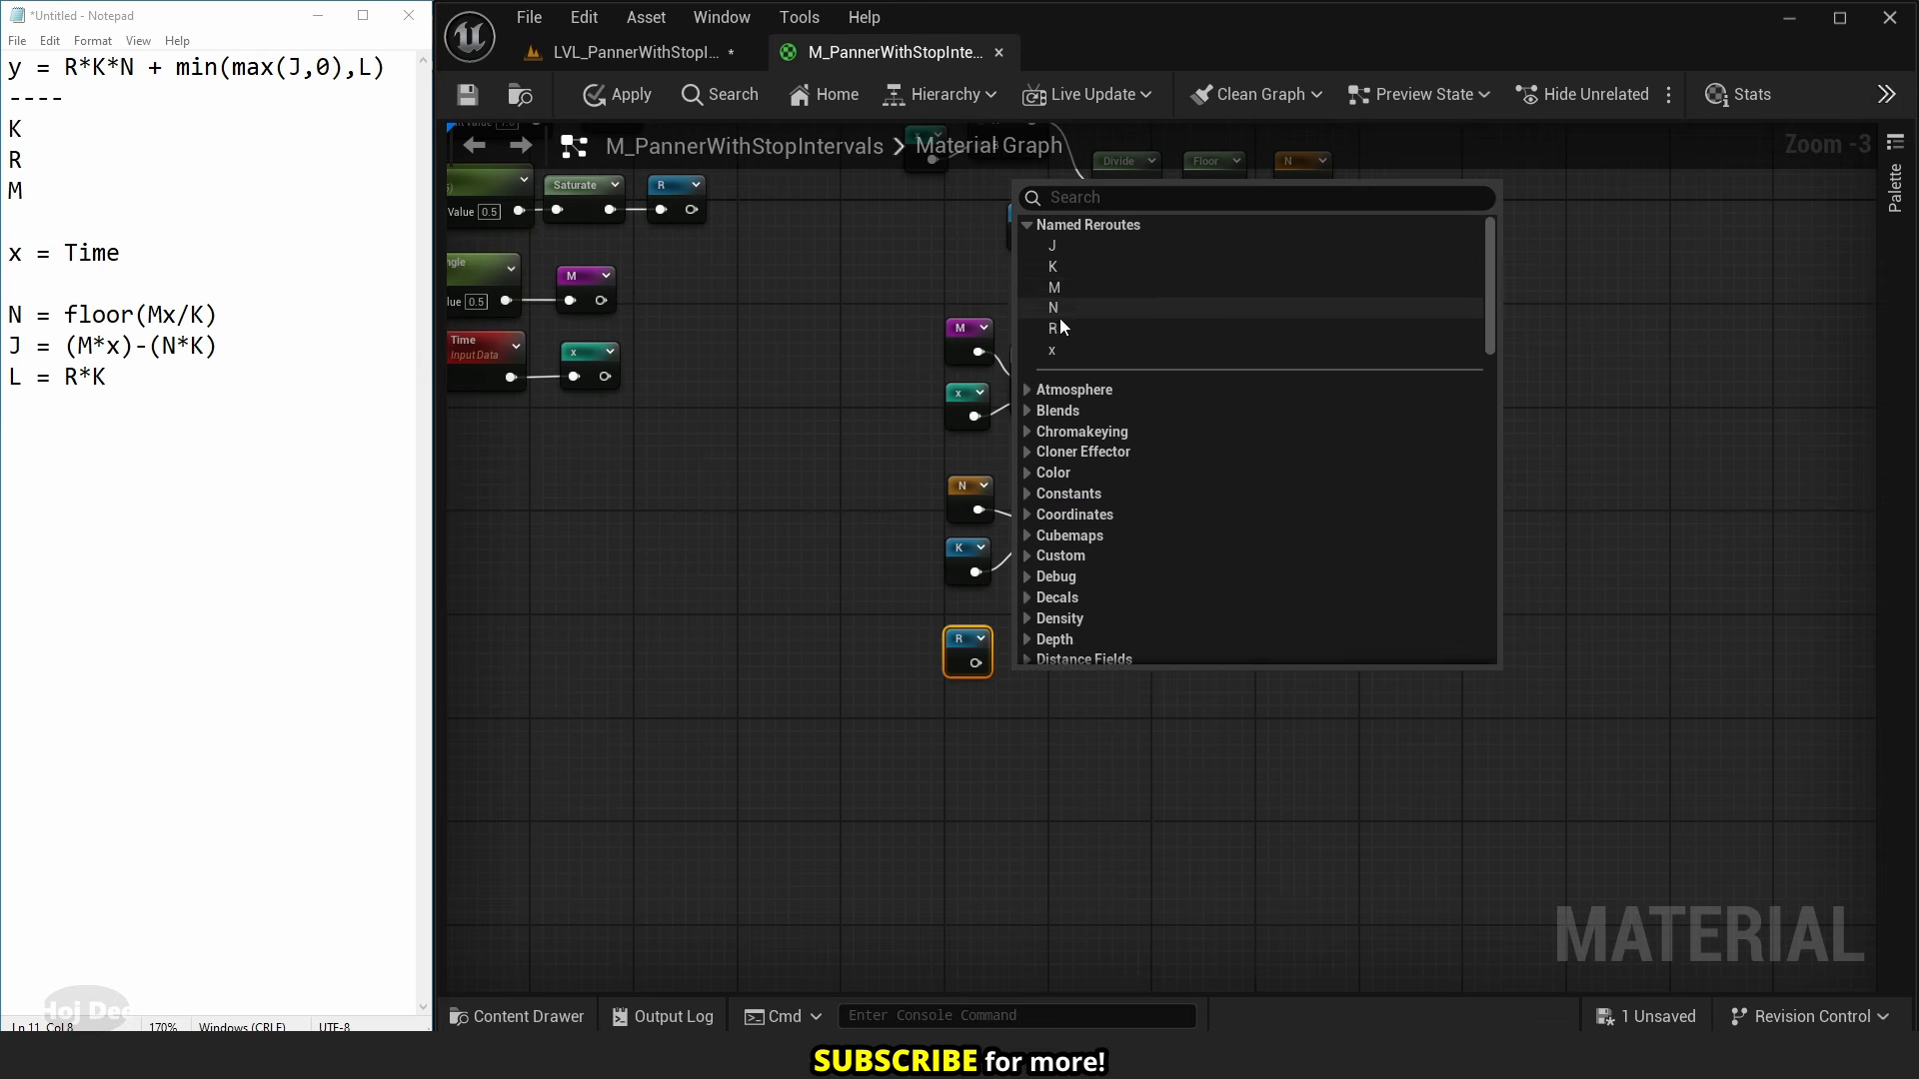
pyautogui.click(1052, 266)
pyautogui.moveTo(1020, 688); pyautogui.dragTo(967, 703)
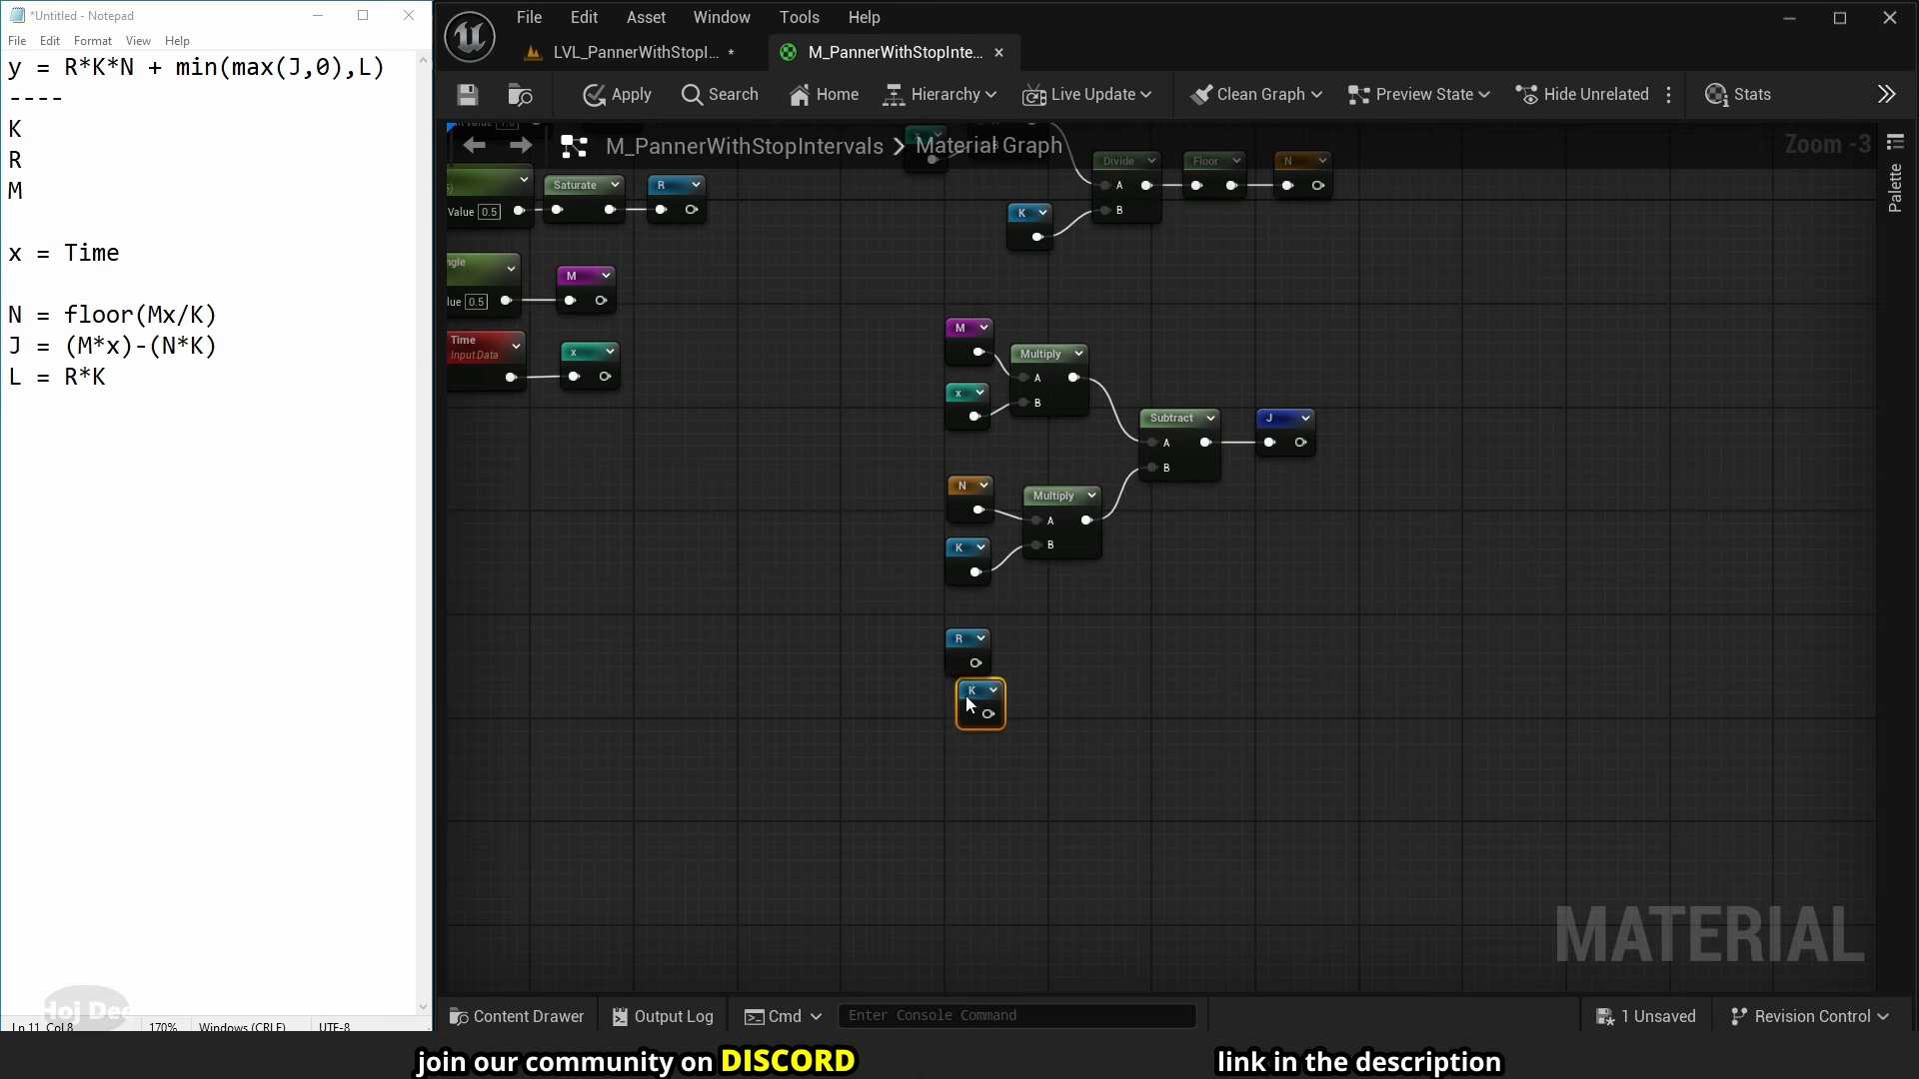
pyautogui.scroll(3, 1034, 670)
pyautogui.click(1033, 689)
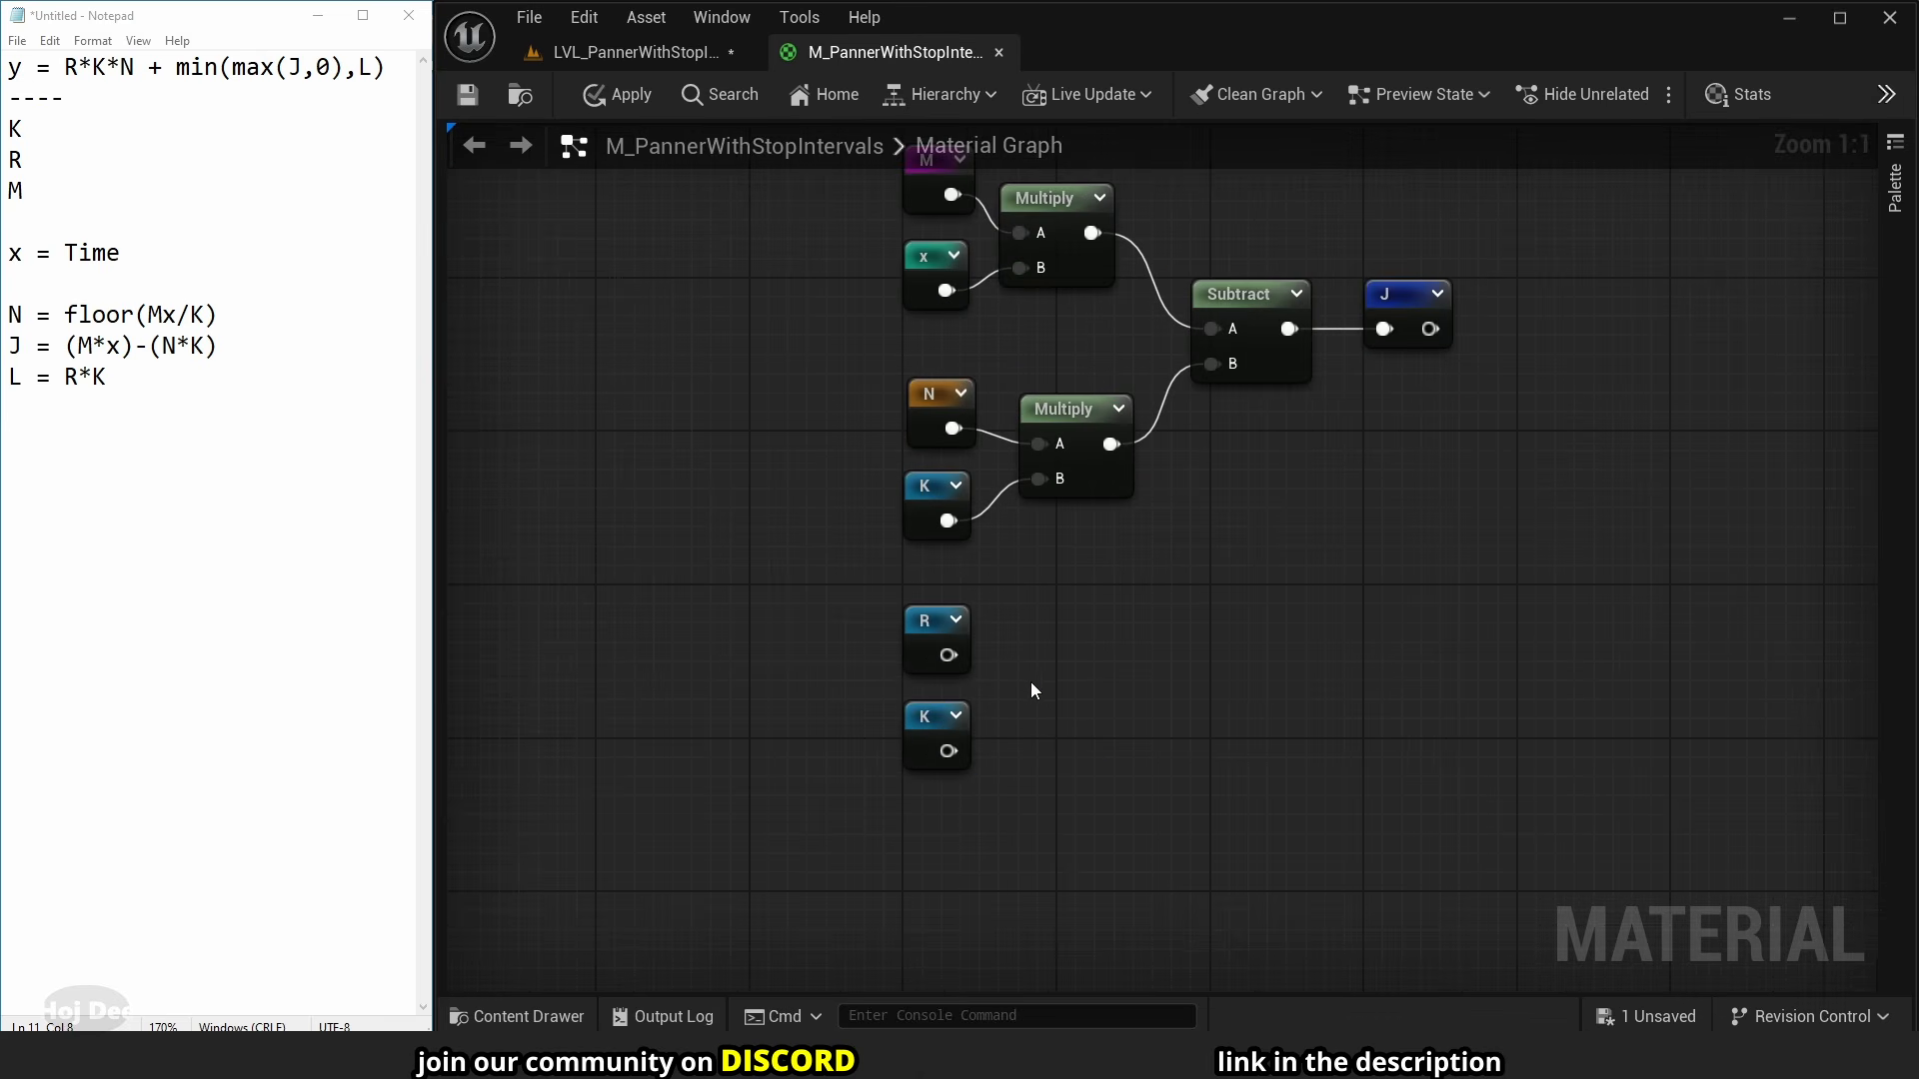
pyautogui.click(1017, 668)
pyautogui.moveTo(948, 655); pyautogui.dragTo(947, 751)
pyautogui.moveTo(1077, 703); pyautogui.dragTo(1078, 660)
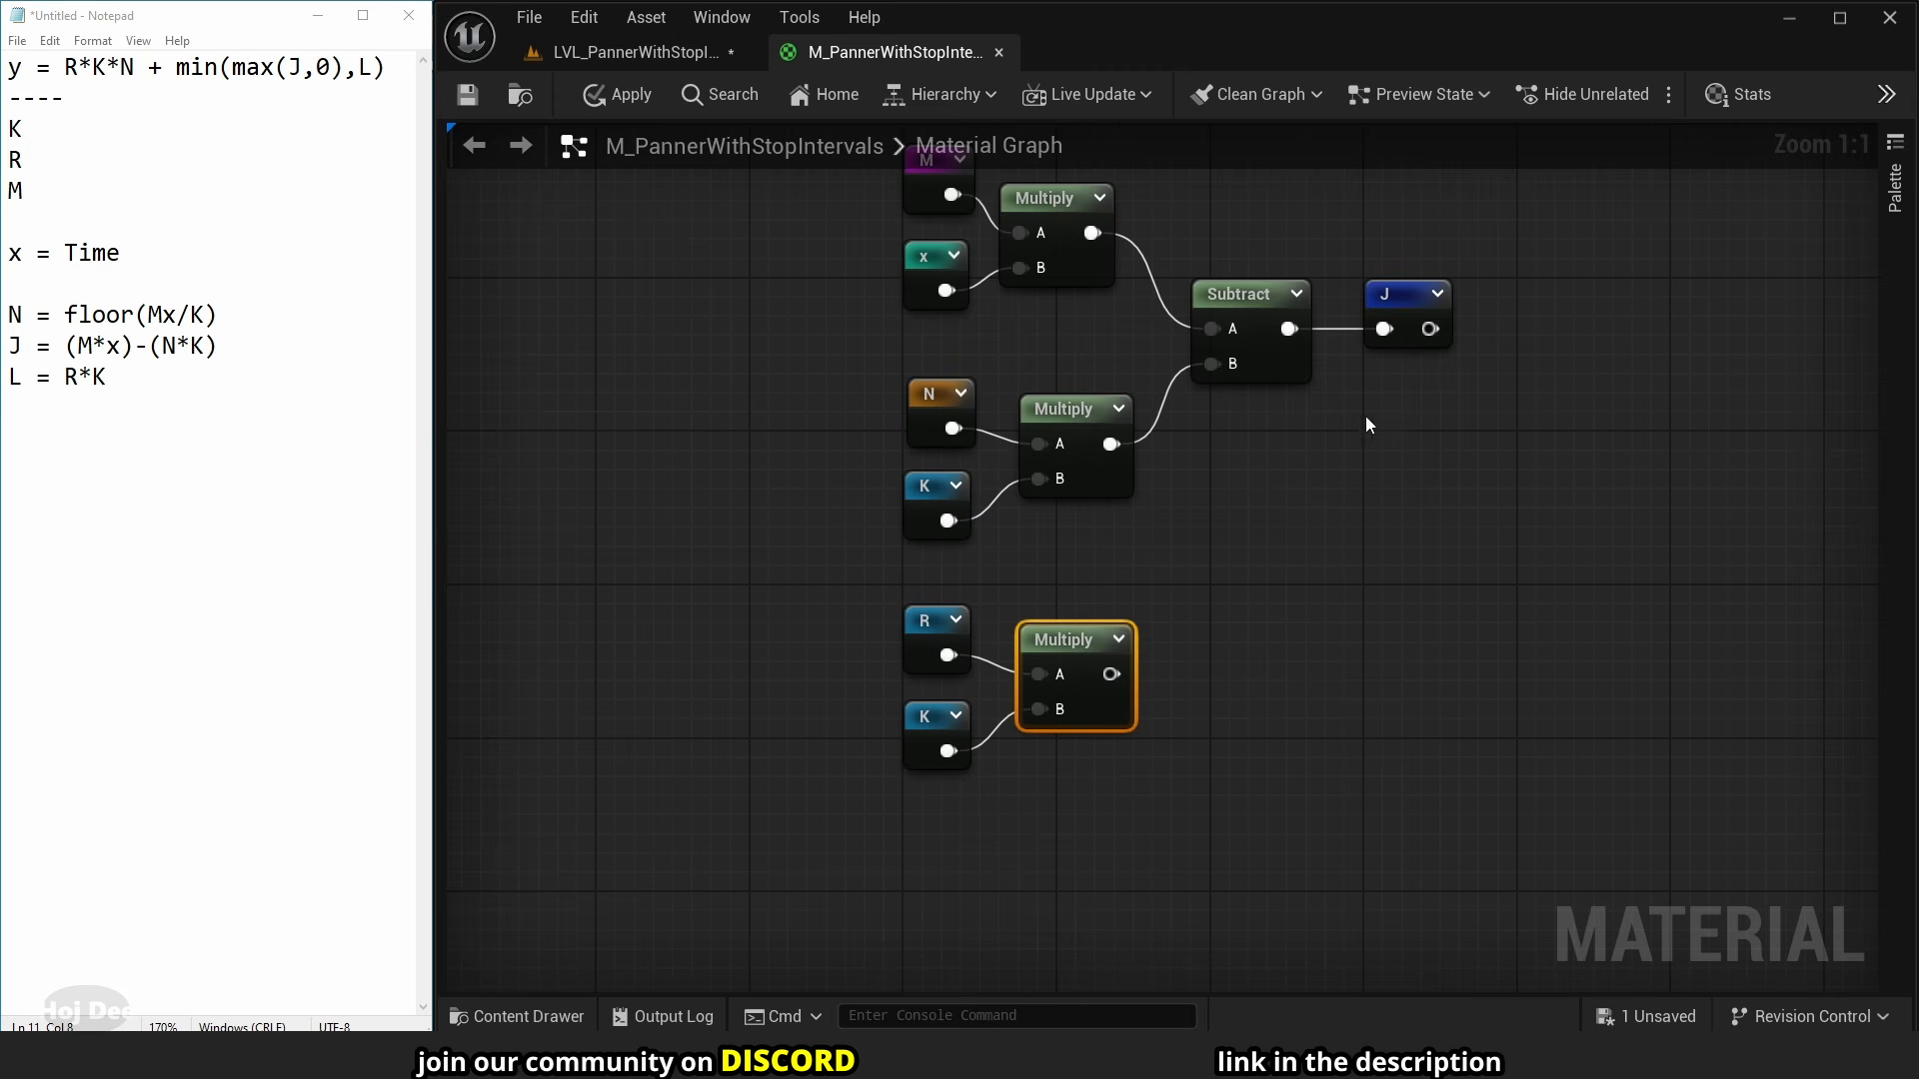
# - Duplicate the J reroute declaration, rename the copy L, and feed it the R and K product
pyautogui.click(1399, 294)
pyautogui.hotkey('ctrl', 'c')
pyautogui.hotkey('ctrl', 'v')
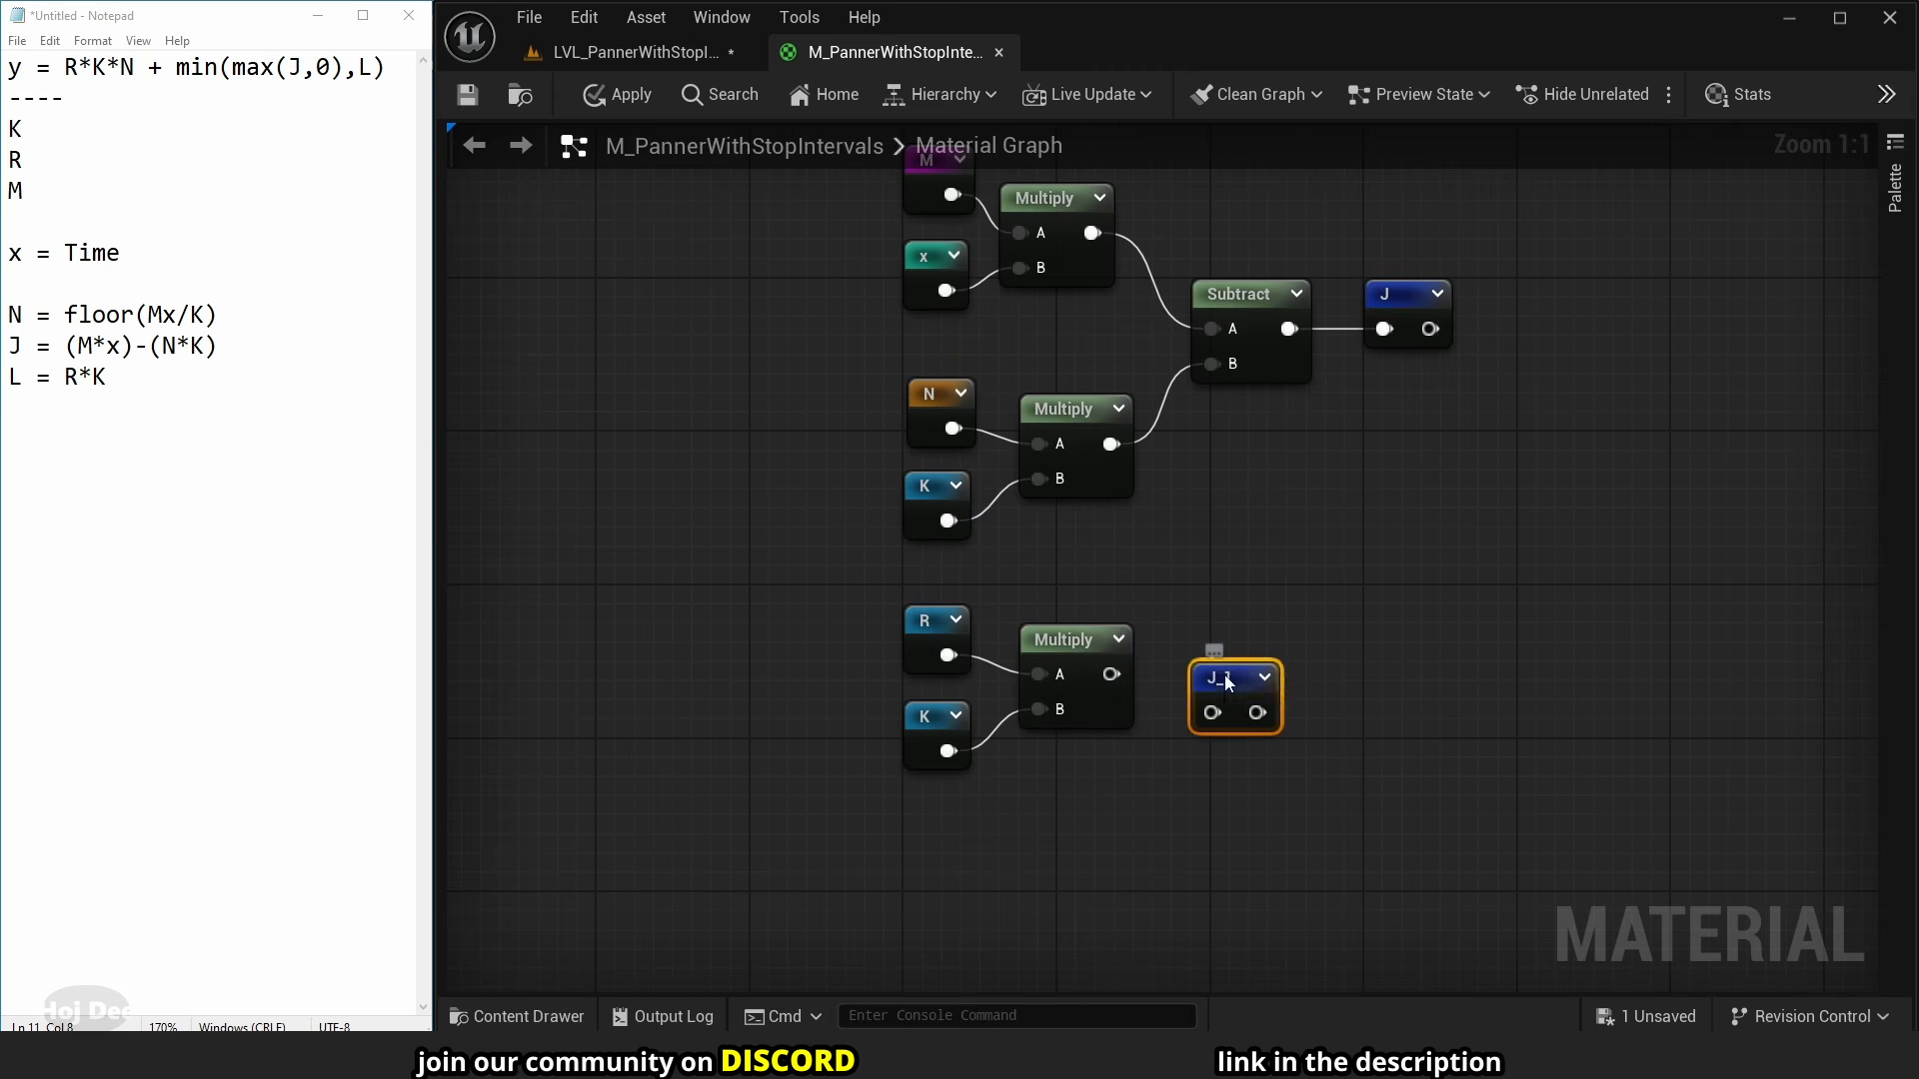
pyautogui.doubleClick(1227, 682)
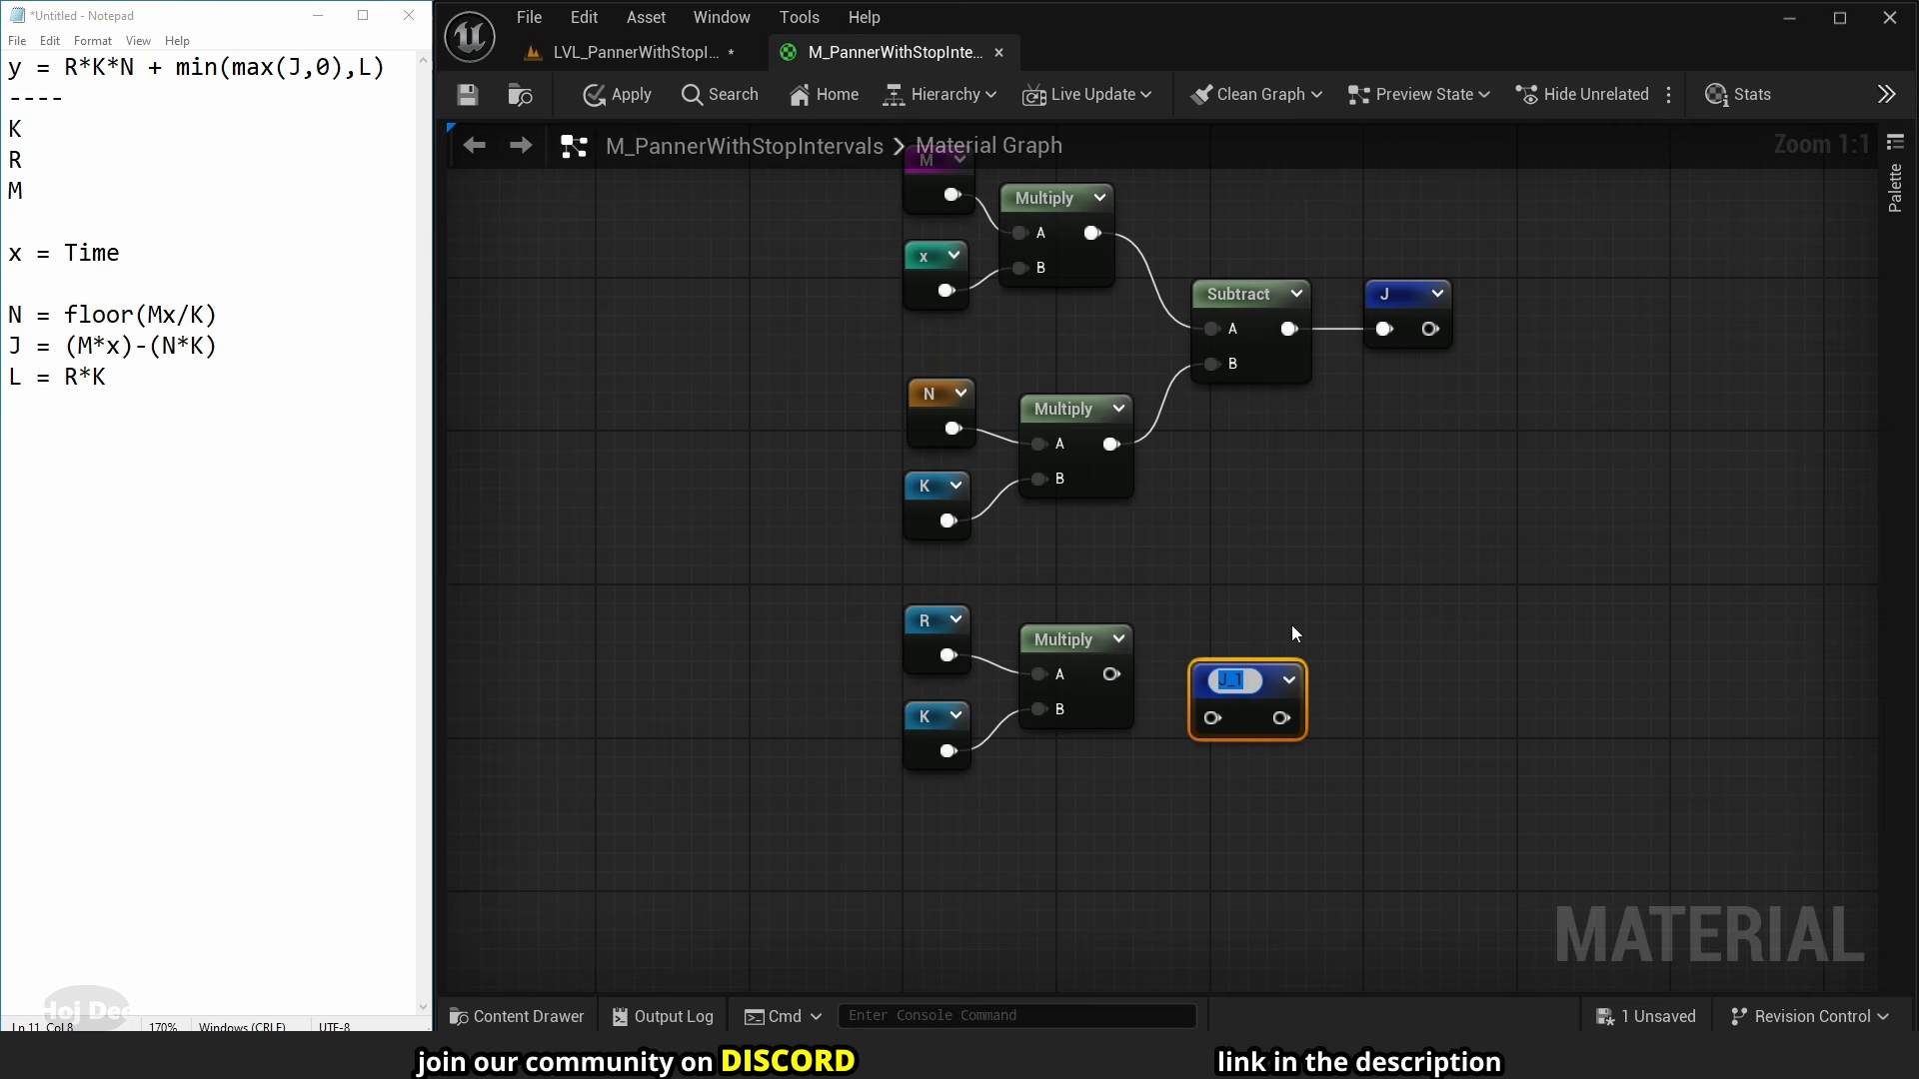
pyautogui.write('L')
pyautogui.press('Return')
pyautogui.moveTo(1108, 675); pyautogui.dragTo(1221, 676)
# - Move all parameter nodes and the N, J and L formula nodes together farther away from the texture and material output nodes
pyautogui.scroll(-1, 1351, 560)
pyautogui.click(1351, 560)
pyautogui.scroll(-2, 1354, 558)
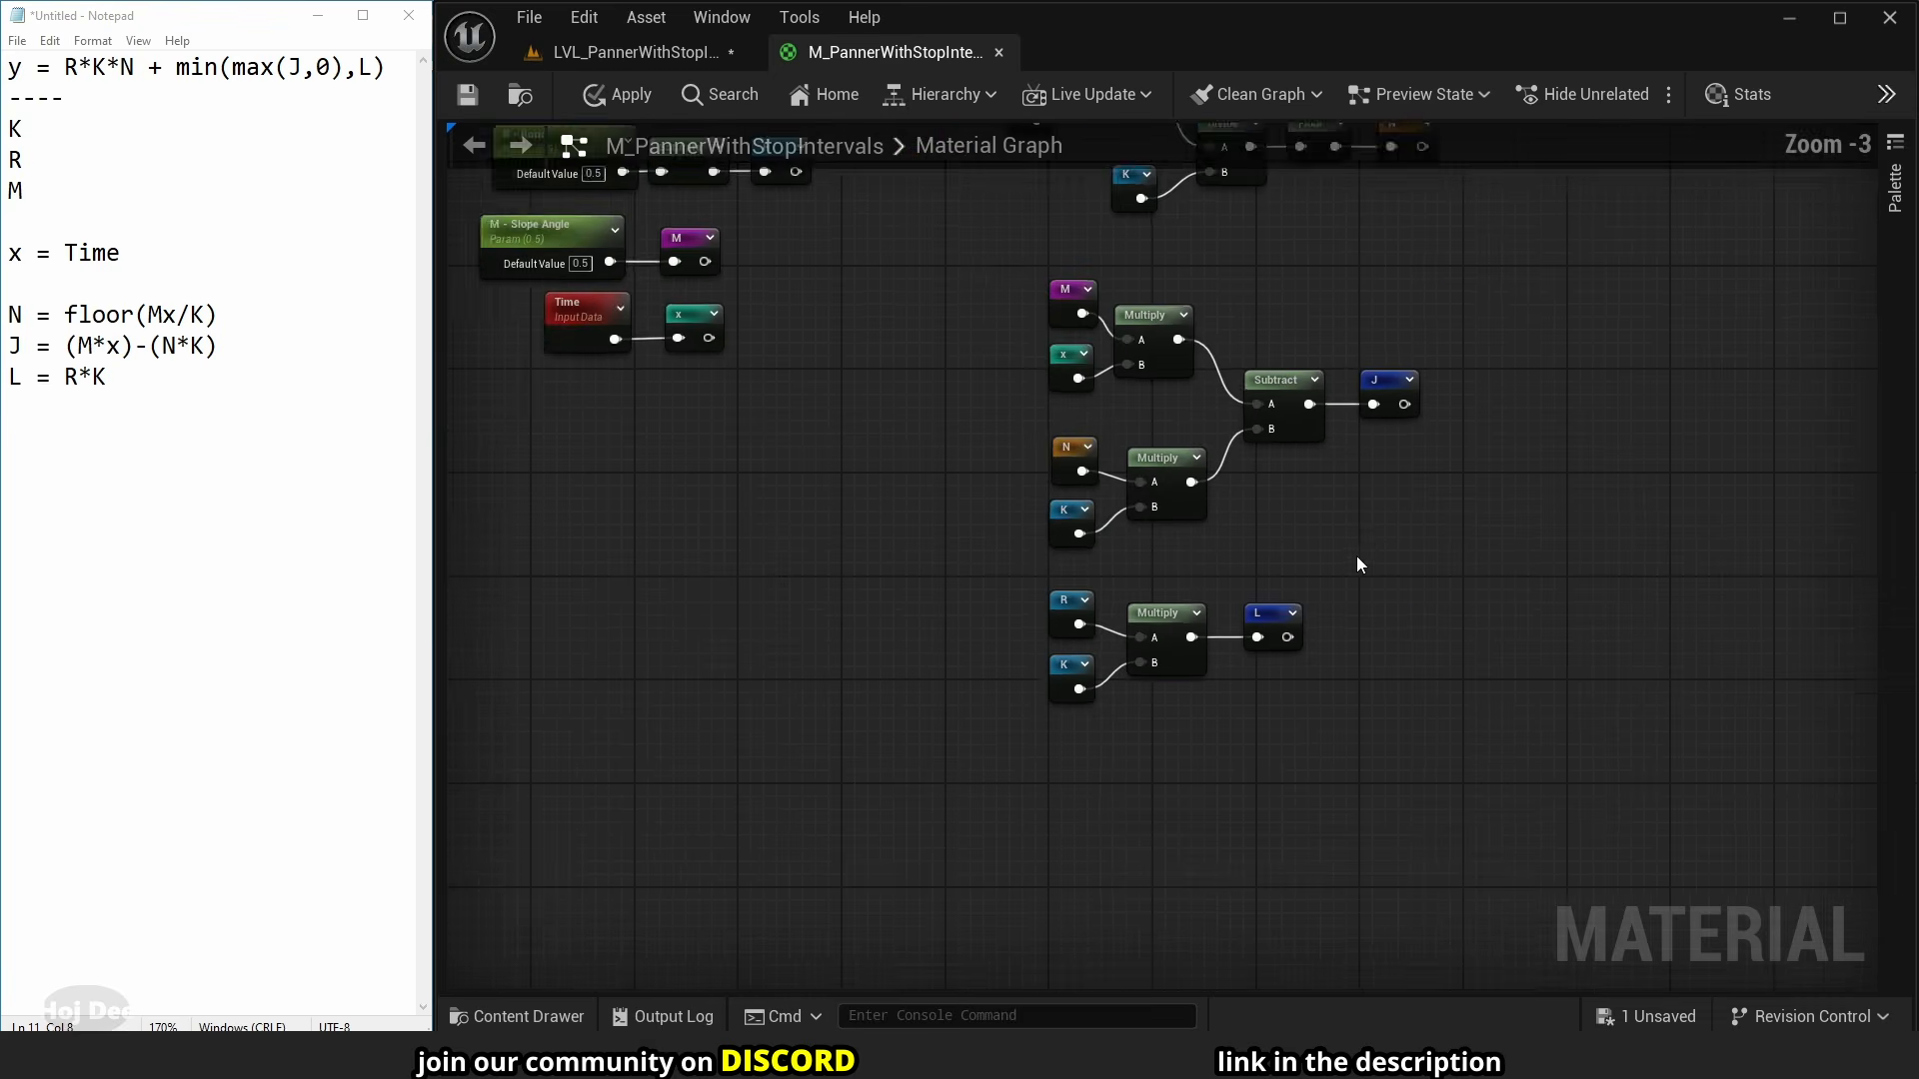
pyautogui.moveTo(1357, 556); pyautogui.dragTo(1207, 680, button='right')
pyautogui.scroll(-2, 1208, 680)
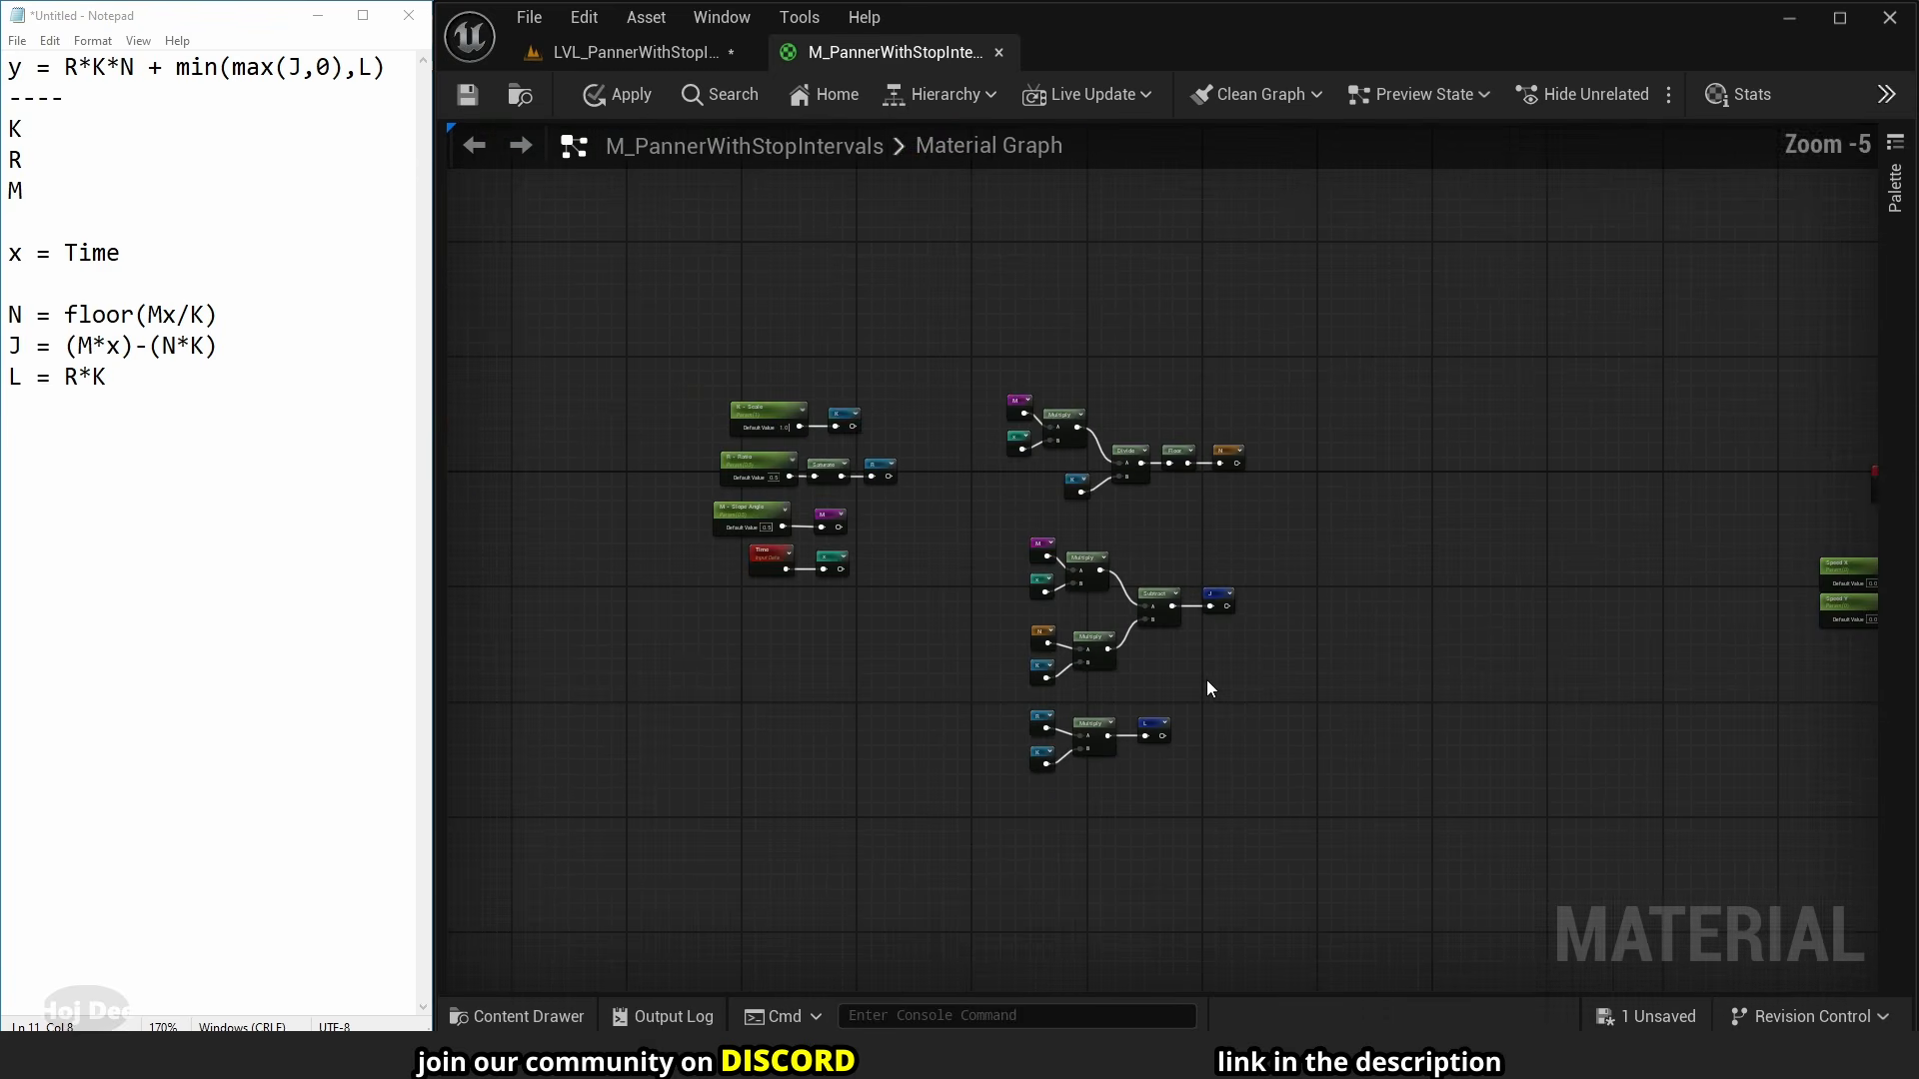
pyautogui.scroll(1, 1208, 680)
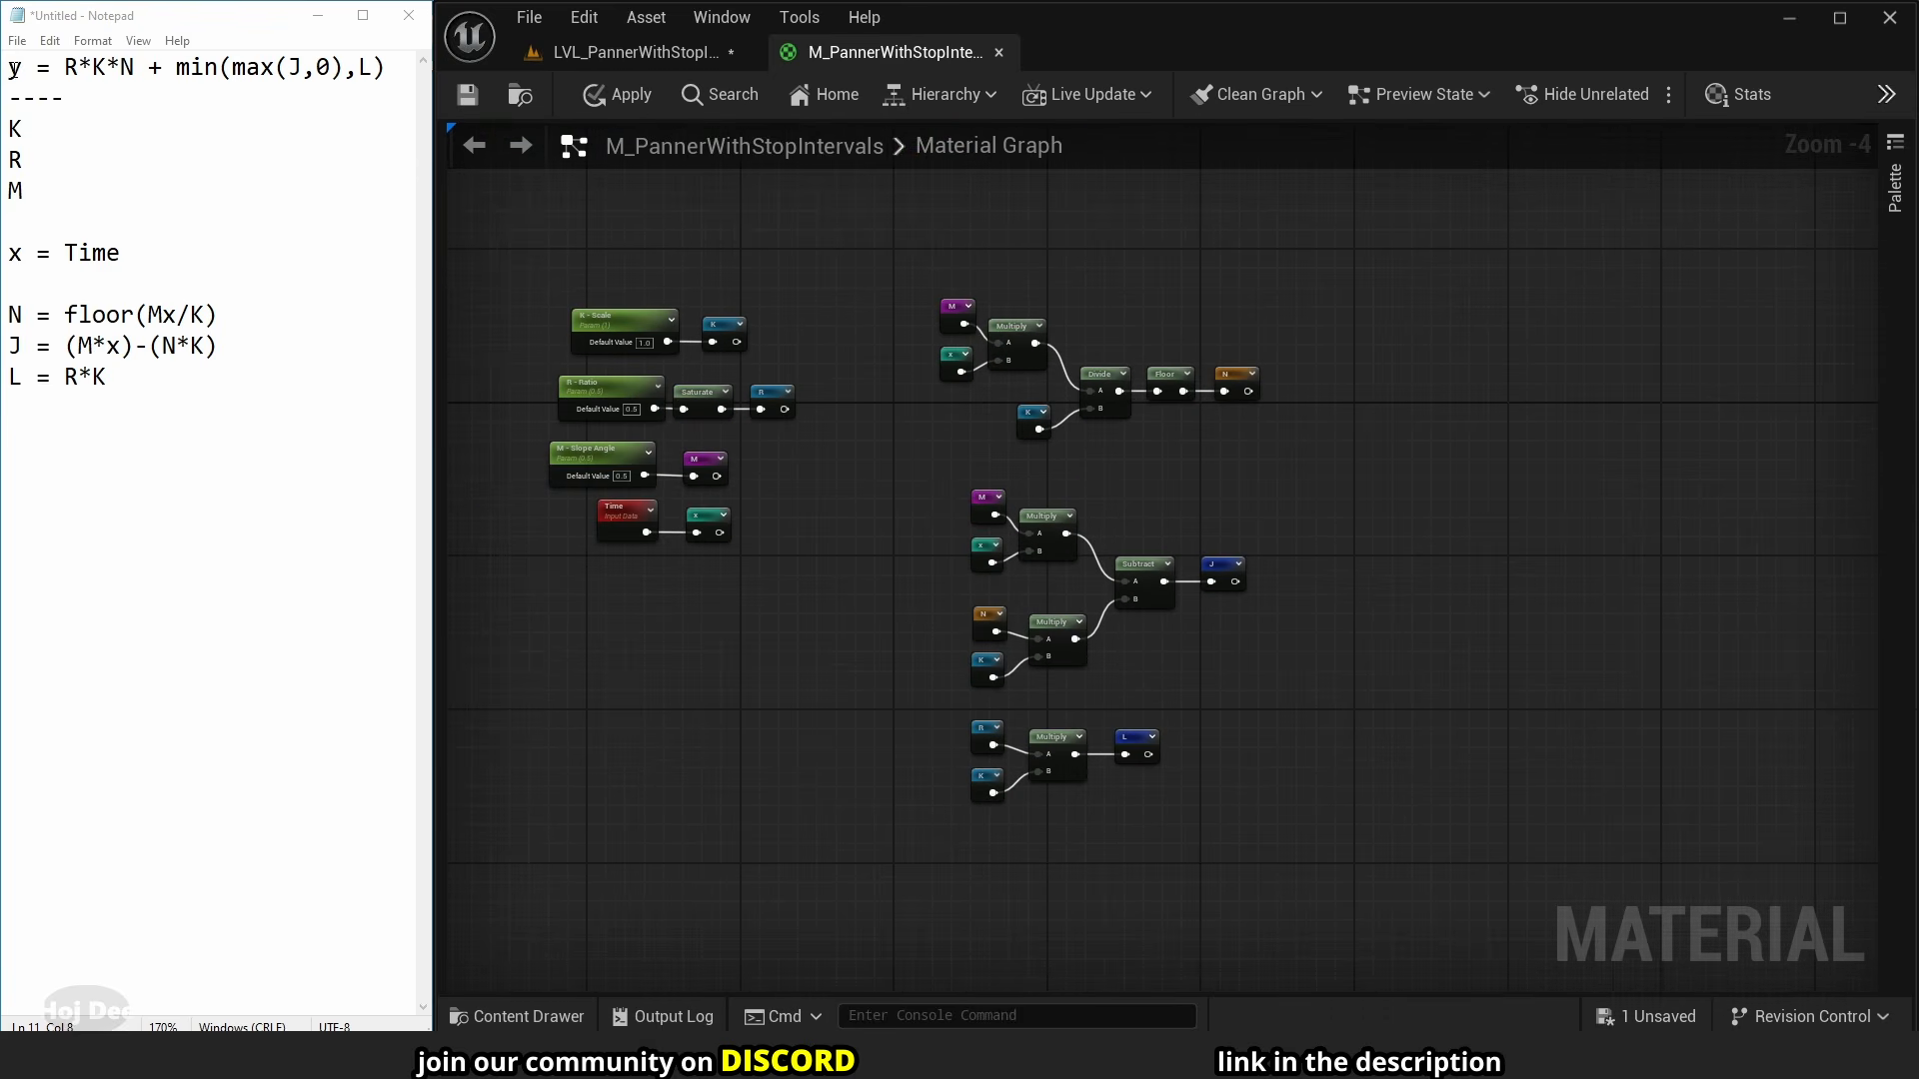
pyautogui.moveTo(68, 70); pyautogui.dragTo(398, 69)
pyautogui.click(398, 69)
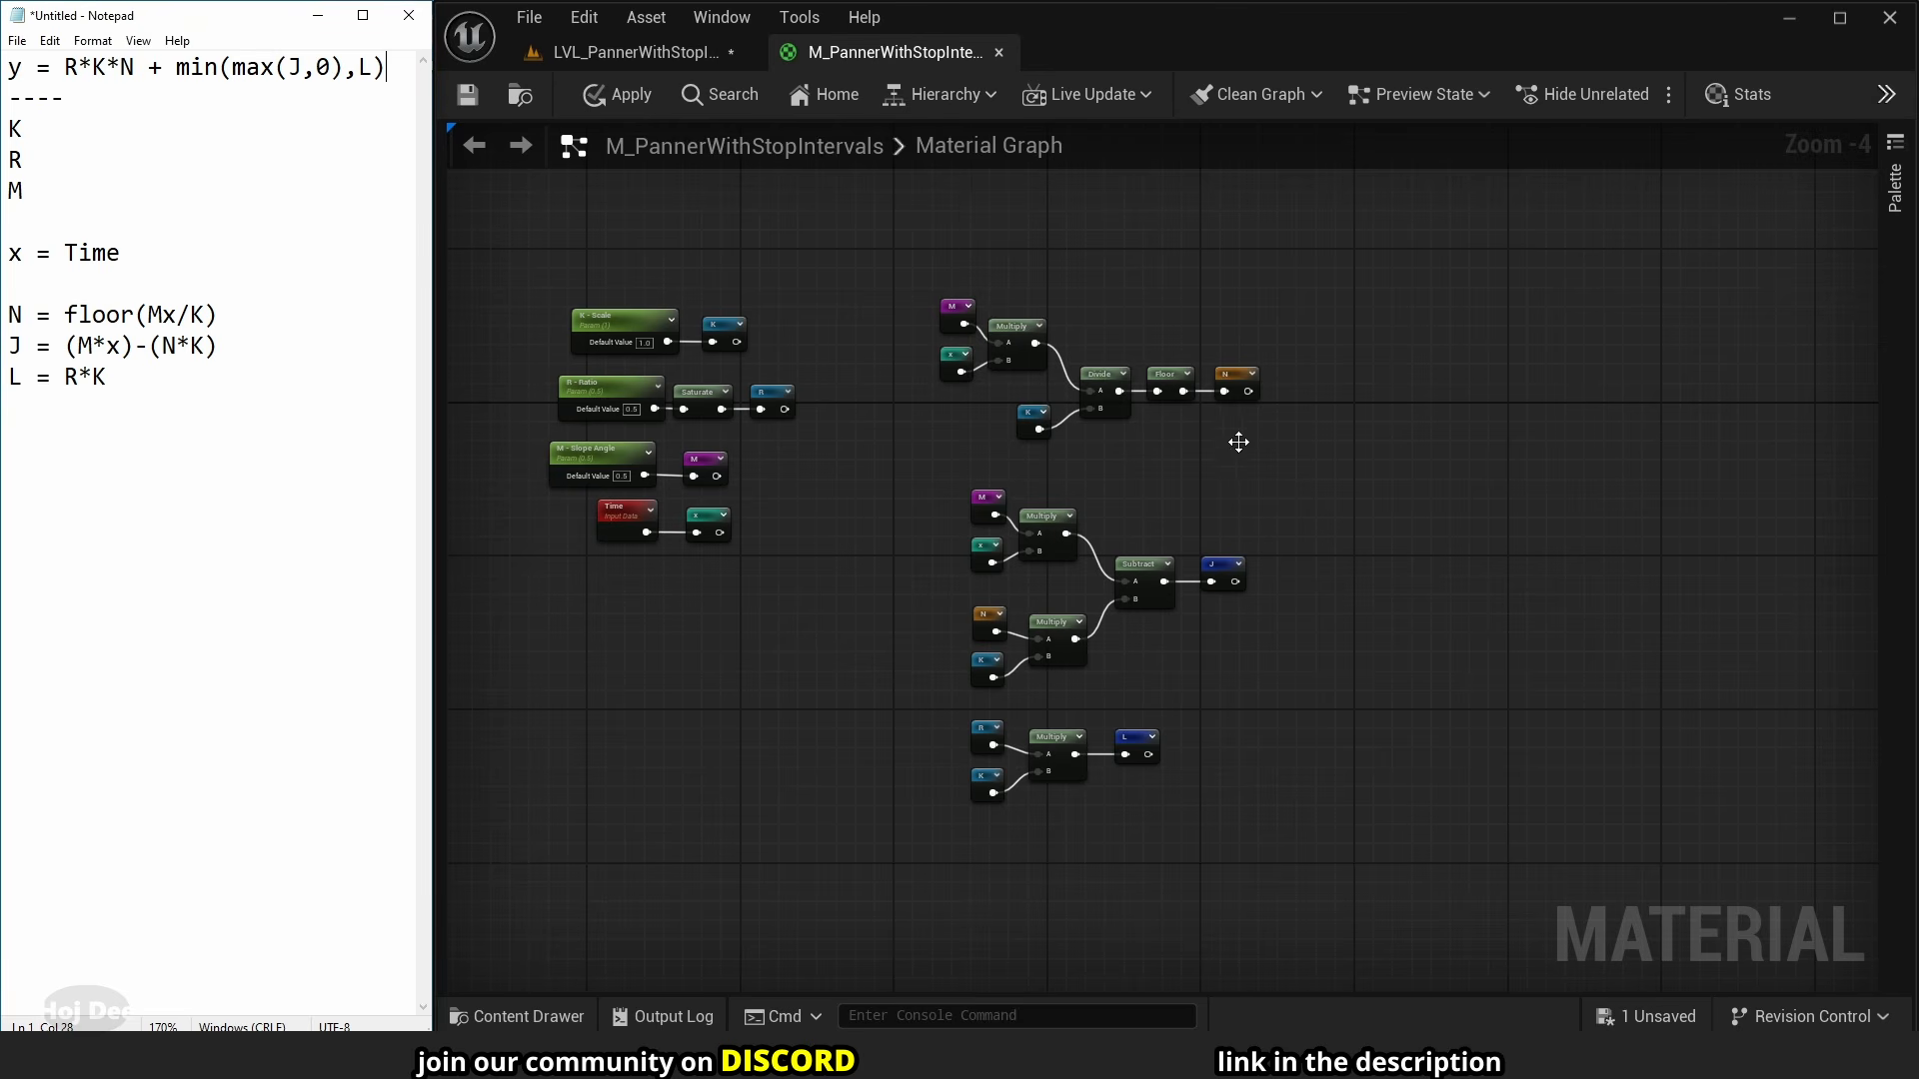
pyautogui.scroll(-3, 1254, 338)
pyautogui.moveTo(1263, 291); pyautogui.dragTo(868, 626)
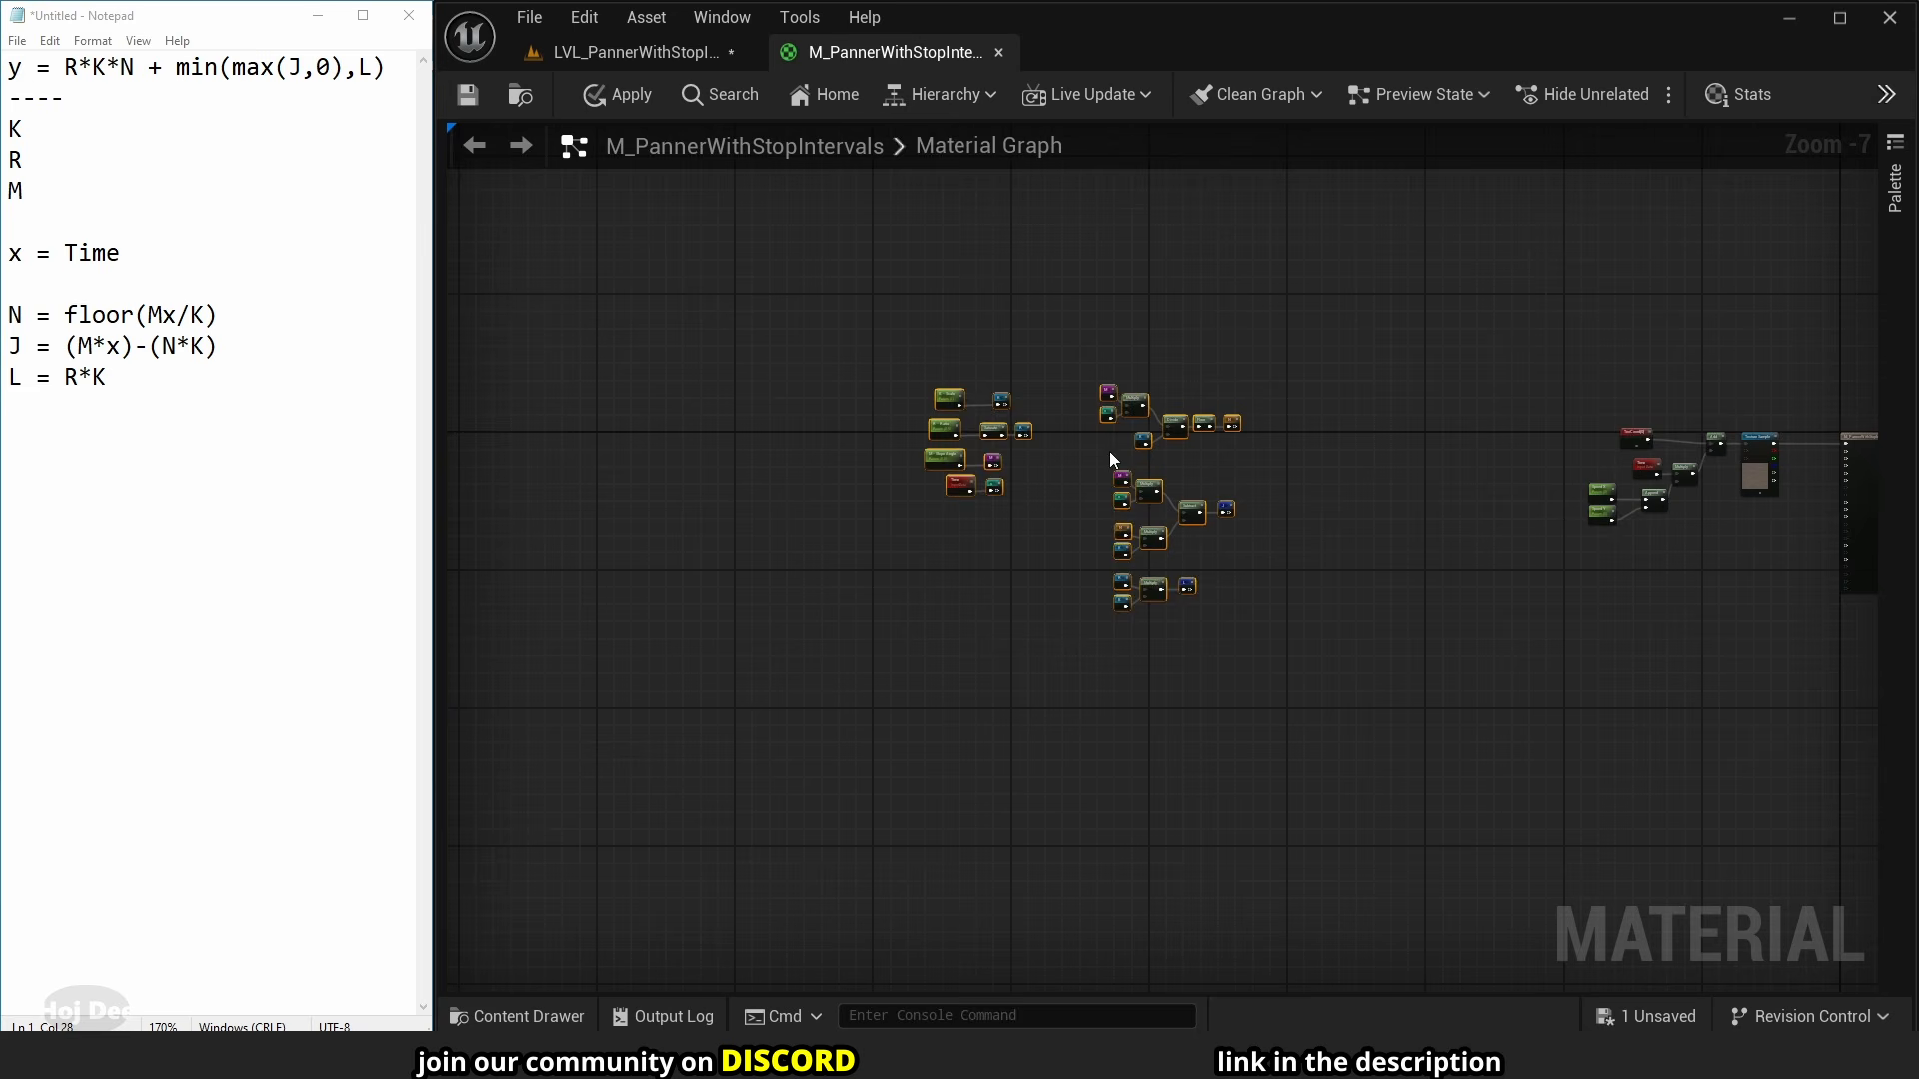
pyautogui.moveTo(1128, 400); pyautogui.dragTo(868, 395)
pyautogui.click(1115, 387)
# - Add R, K and N named reroute usages in the free space beside the formula chains, stacking K under R and N below them
pyautogui.scroll(3, 1169, 485)
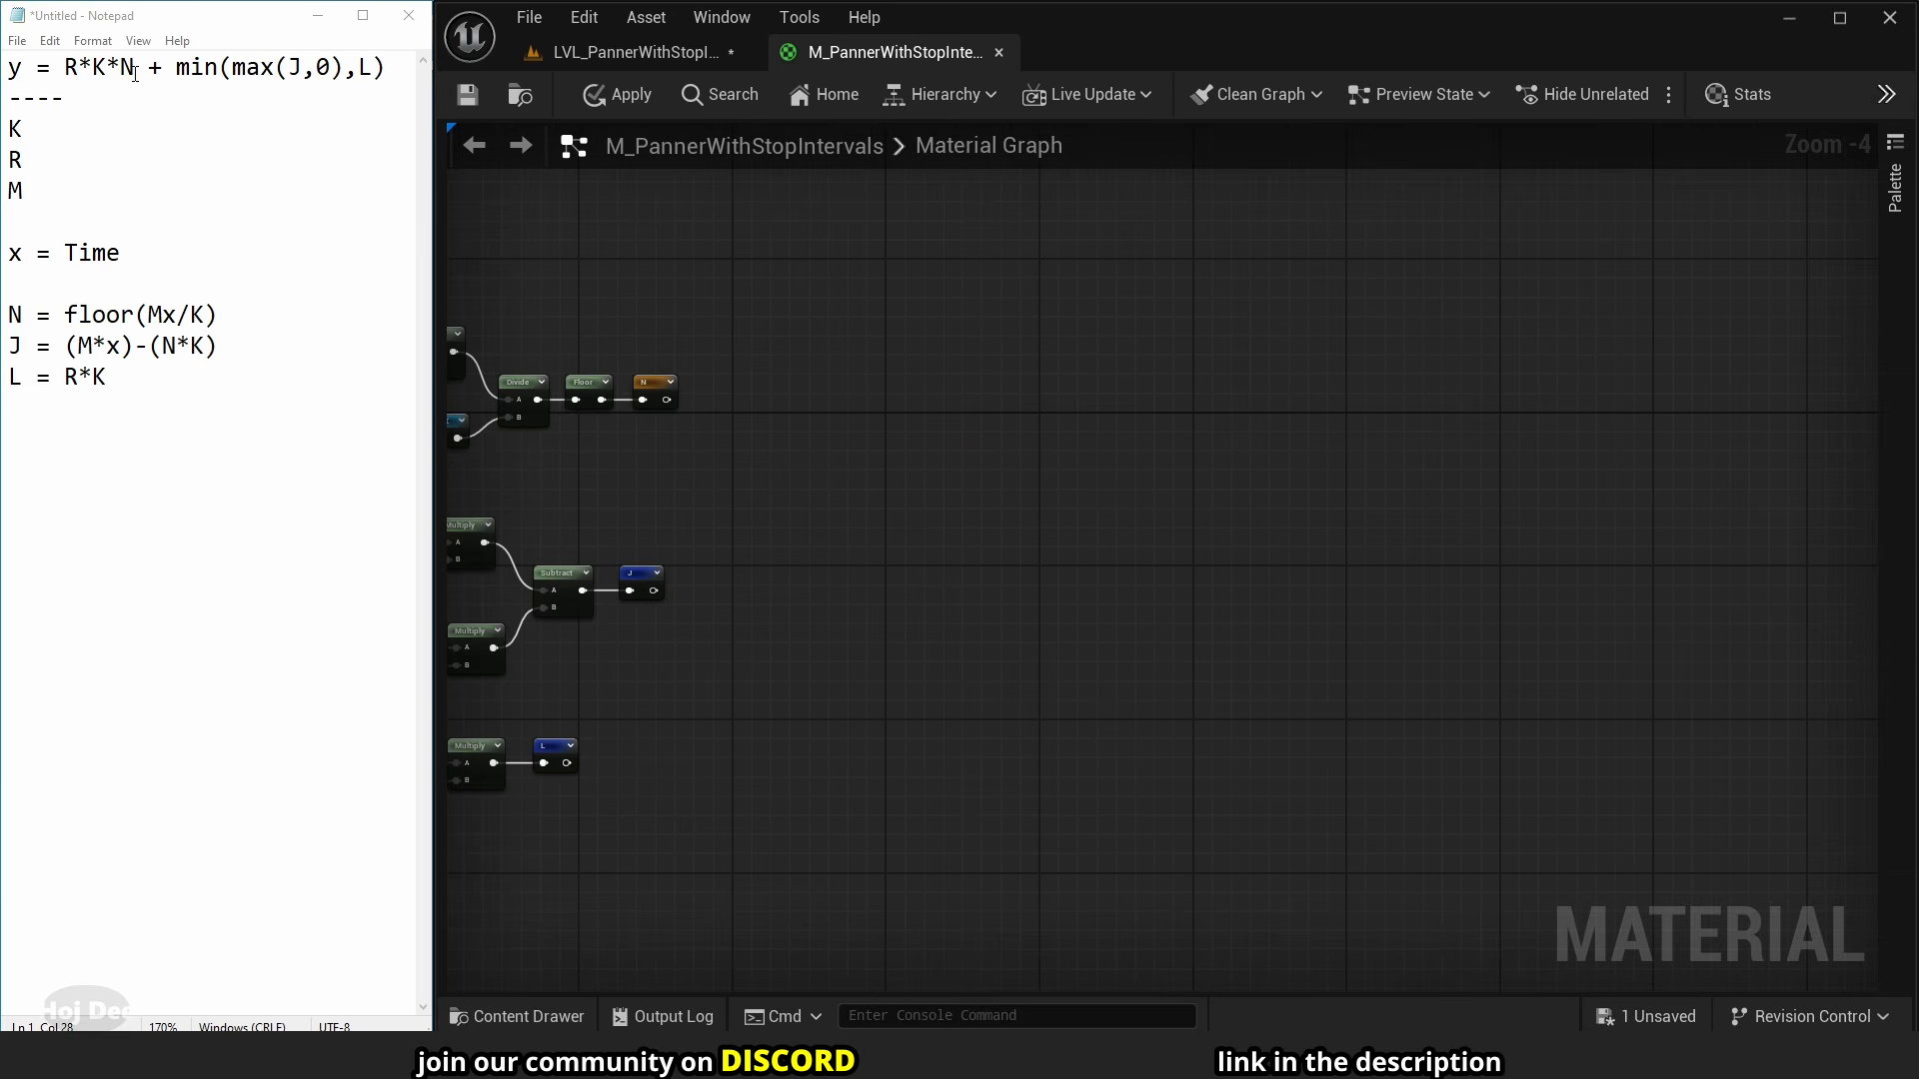
pyautogui.rightClick(1049, 345)
pyautogui.click(1064, 393)
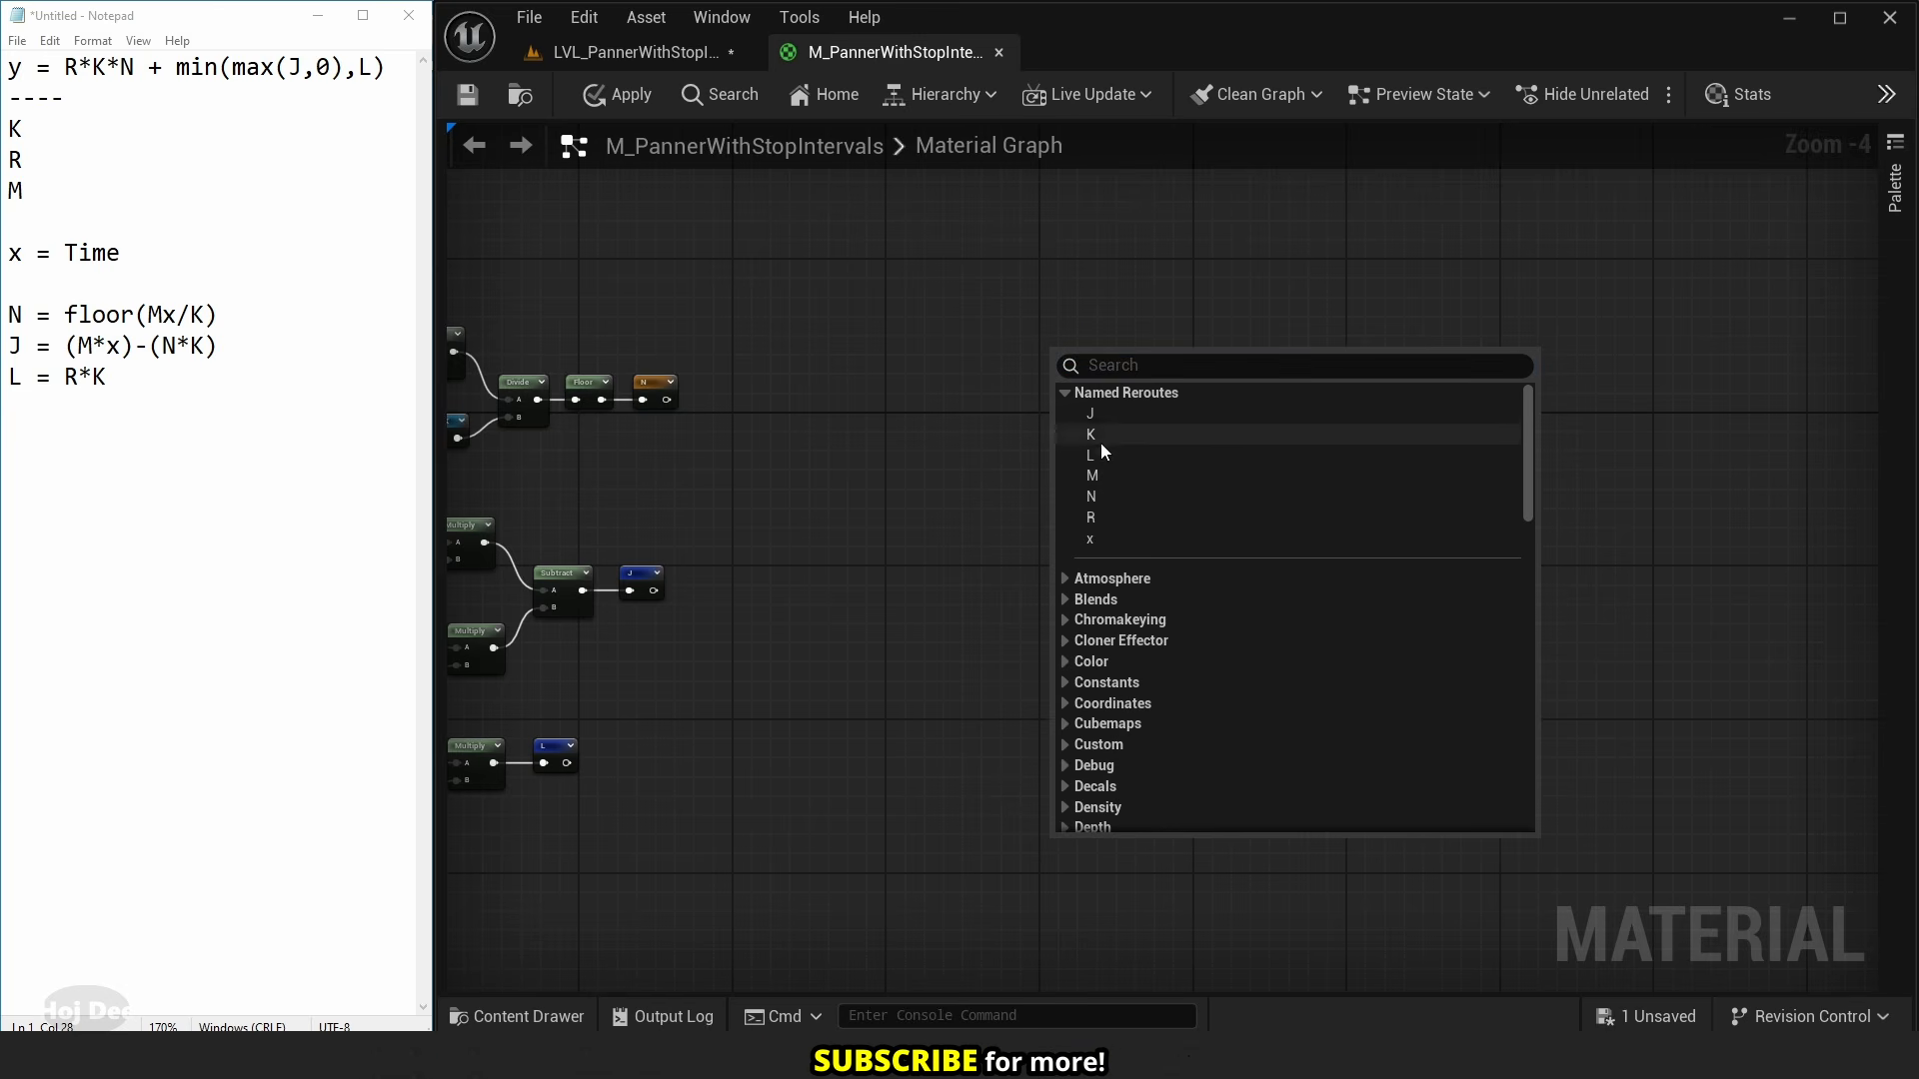
pyautogui.click(1092, 516)
pyautogui.rightClick(1139, 434)
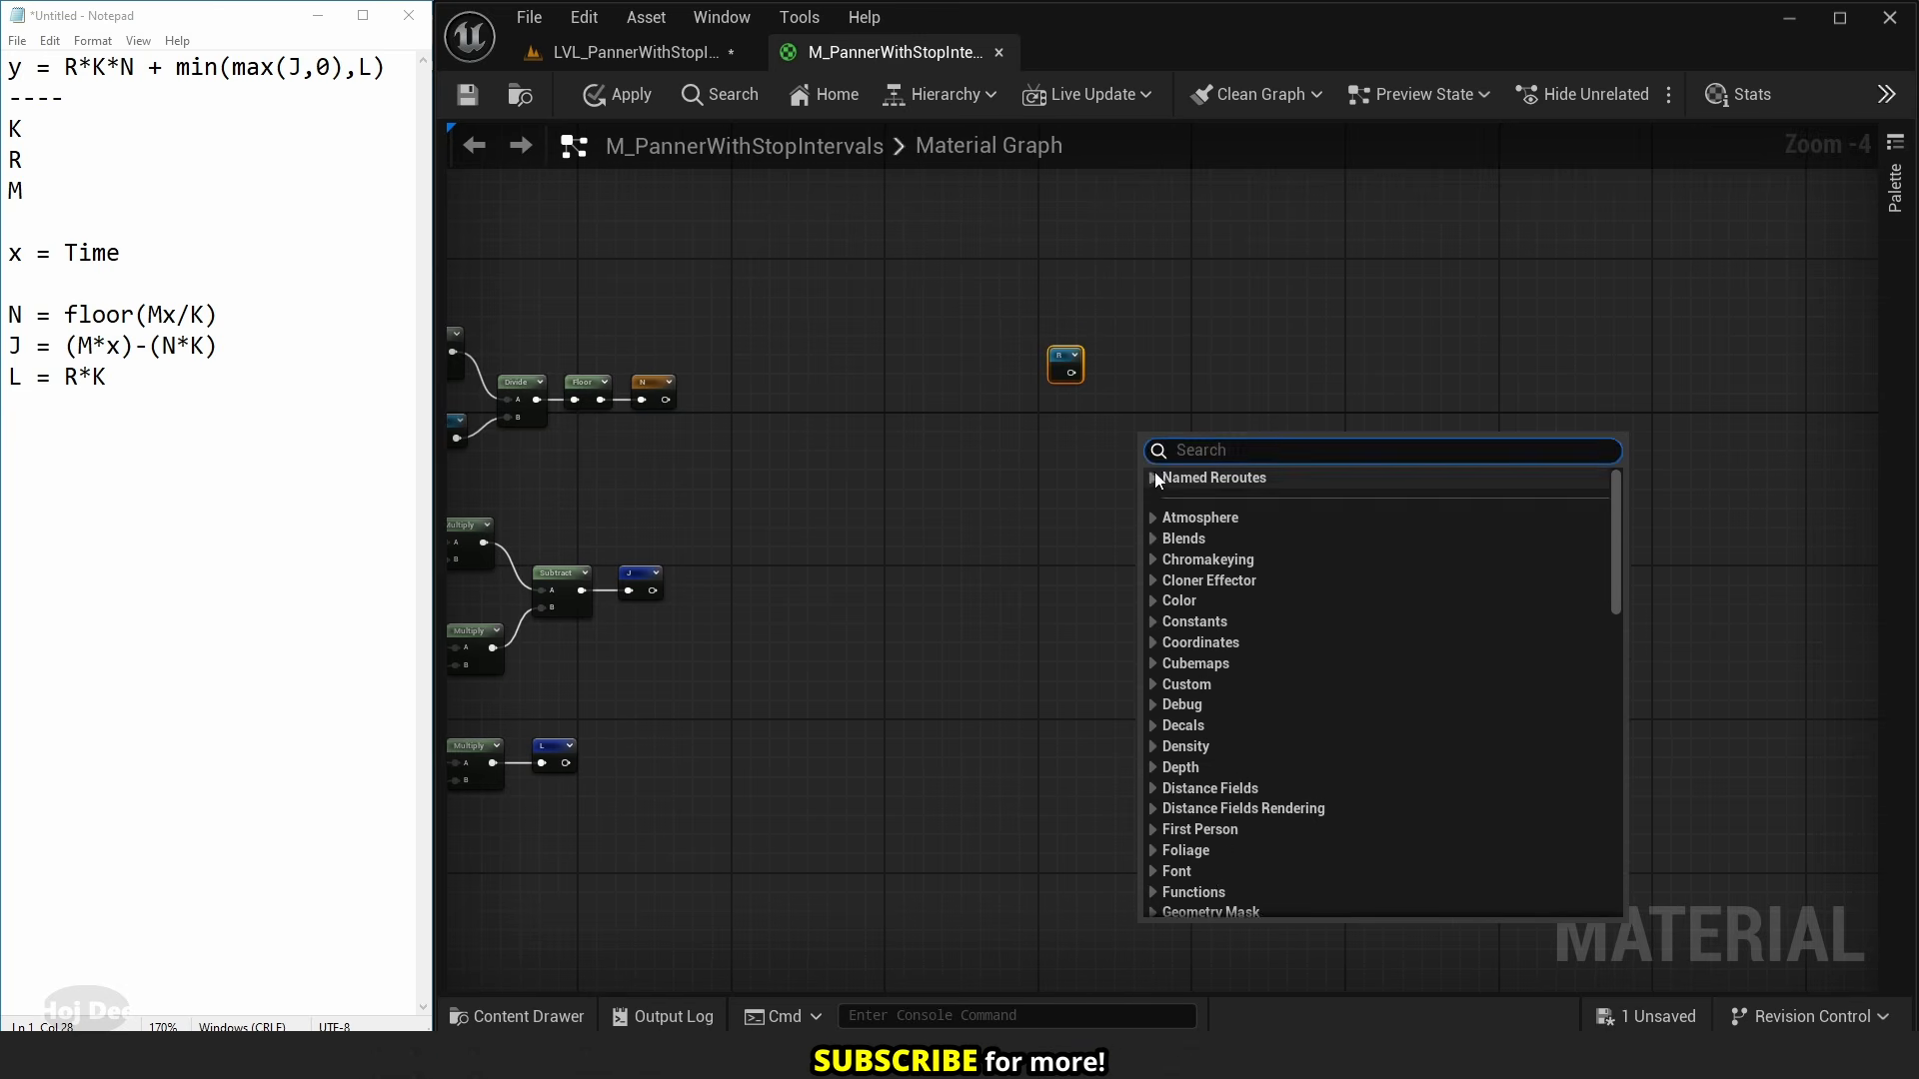
pyautogui.click(1154, 476)
pyautogui.click(1185, 519)
pyautogui.rightClick(1105, 447)
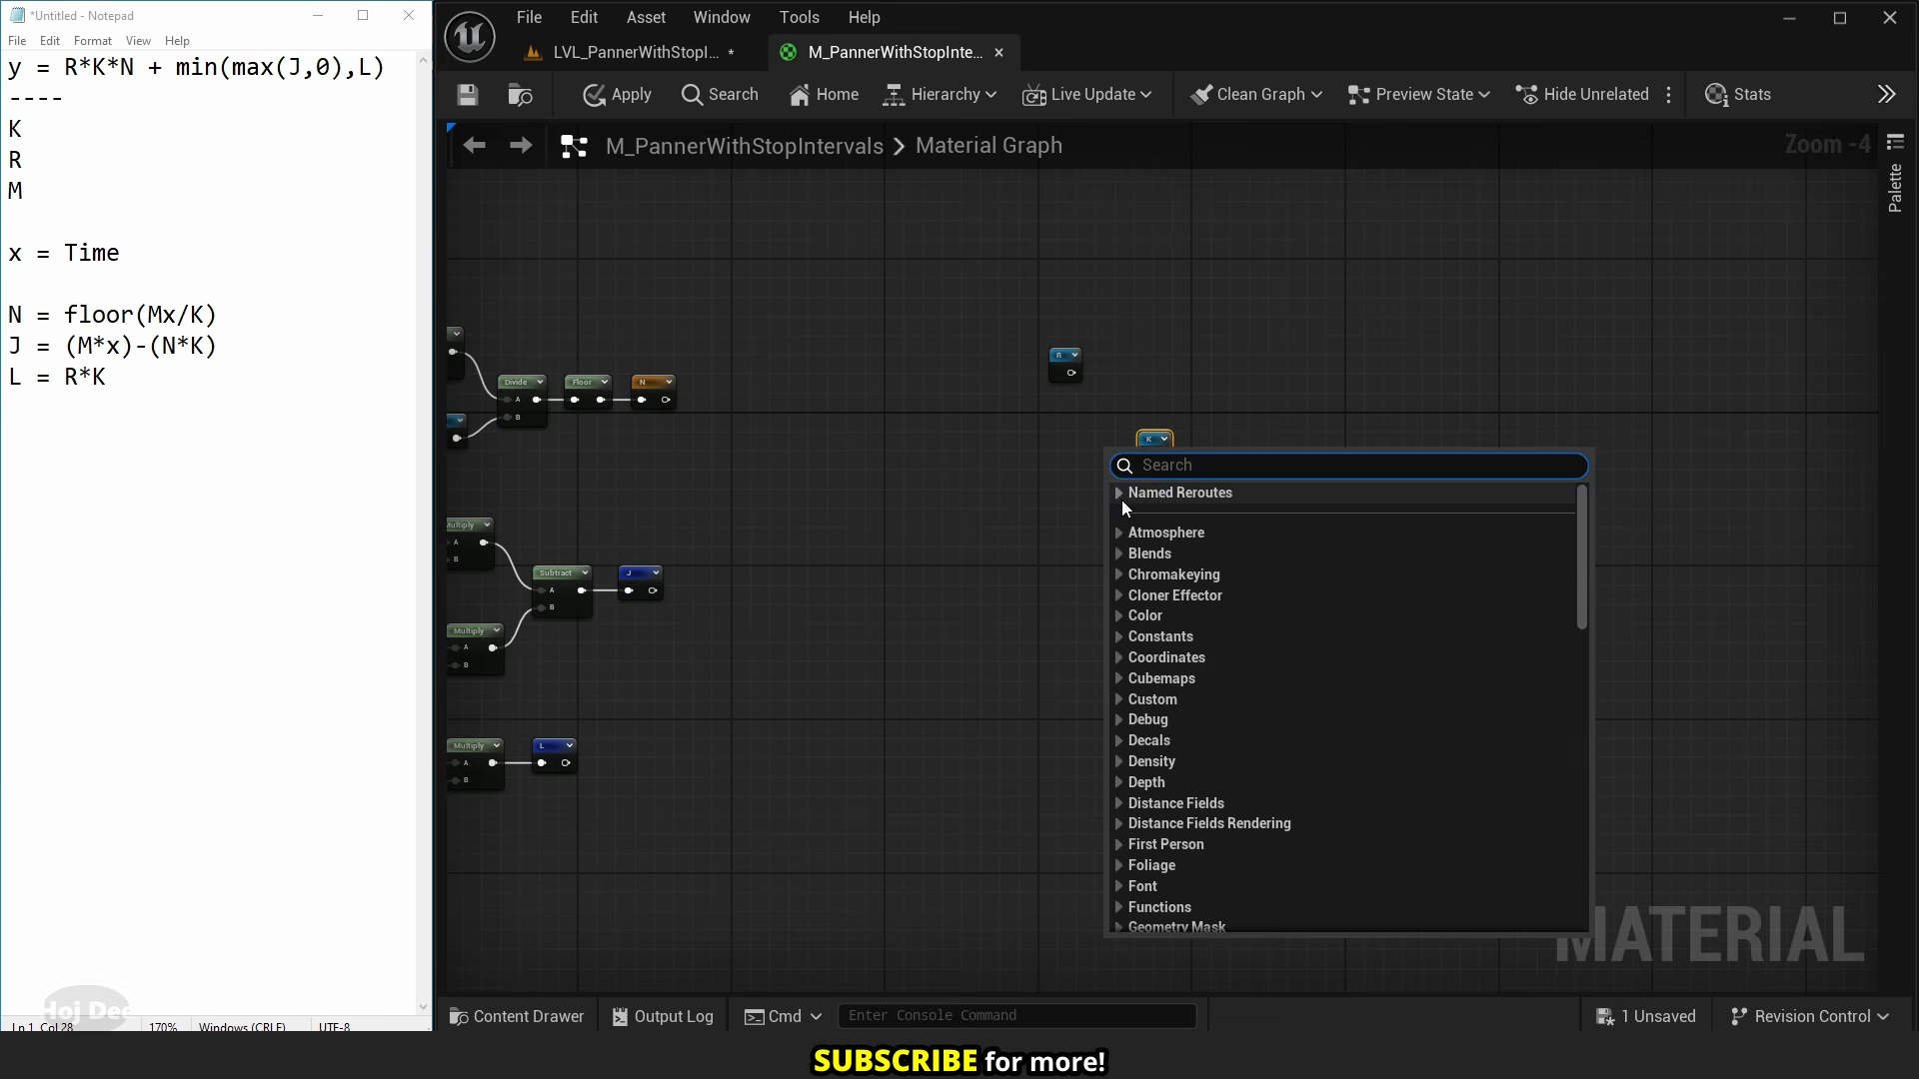
pyautogui.click(1121, 500)
pyautogui.click(1150, 595)
pyautogui.scroll(4, 1131, 410)
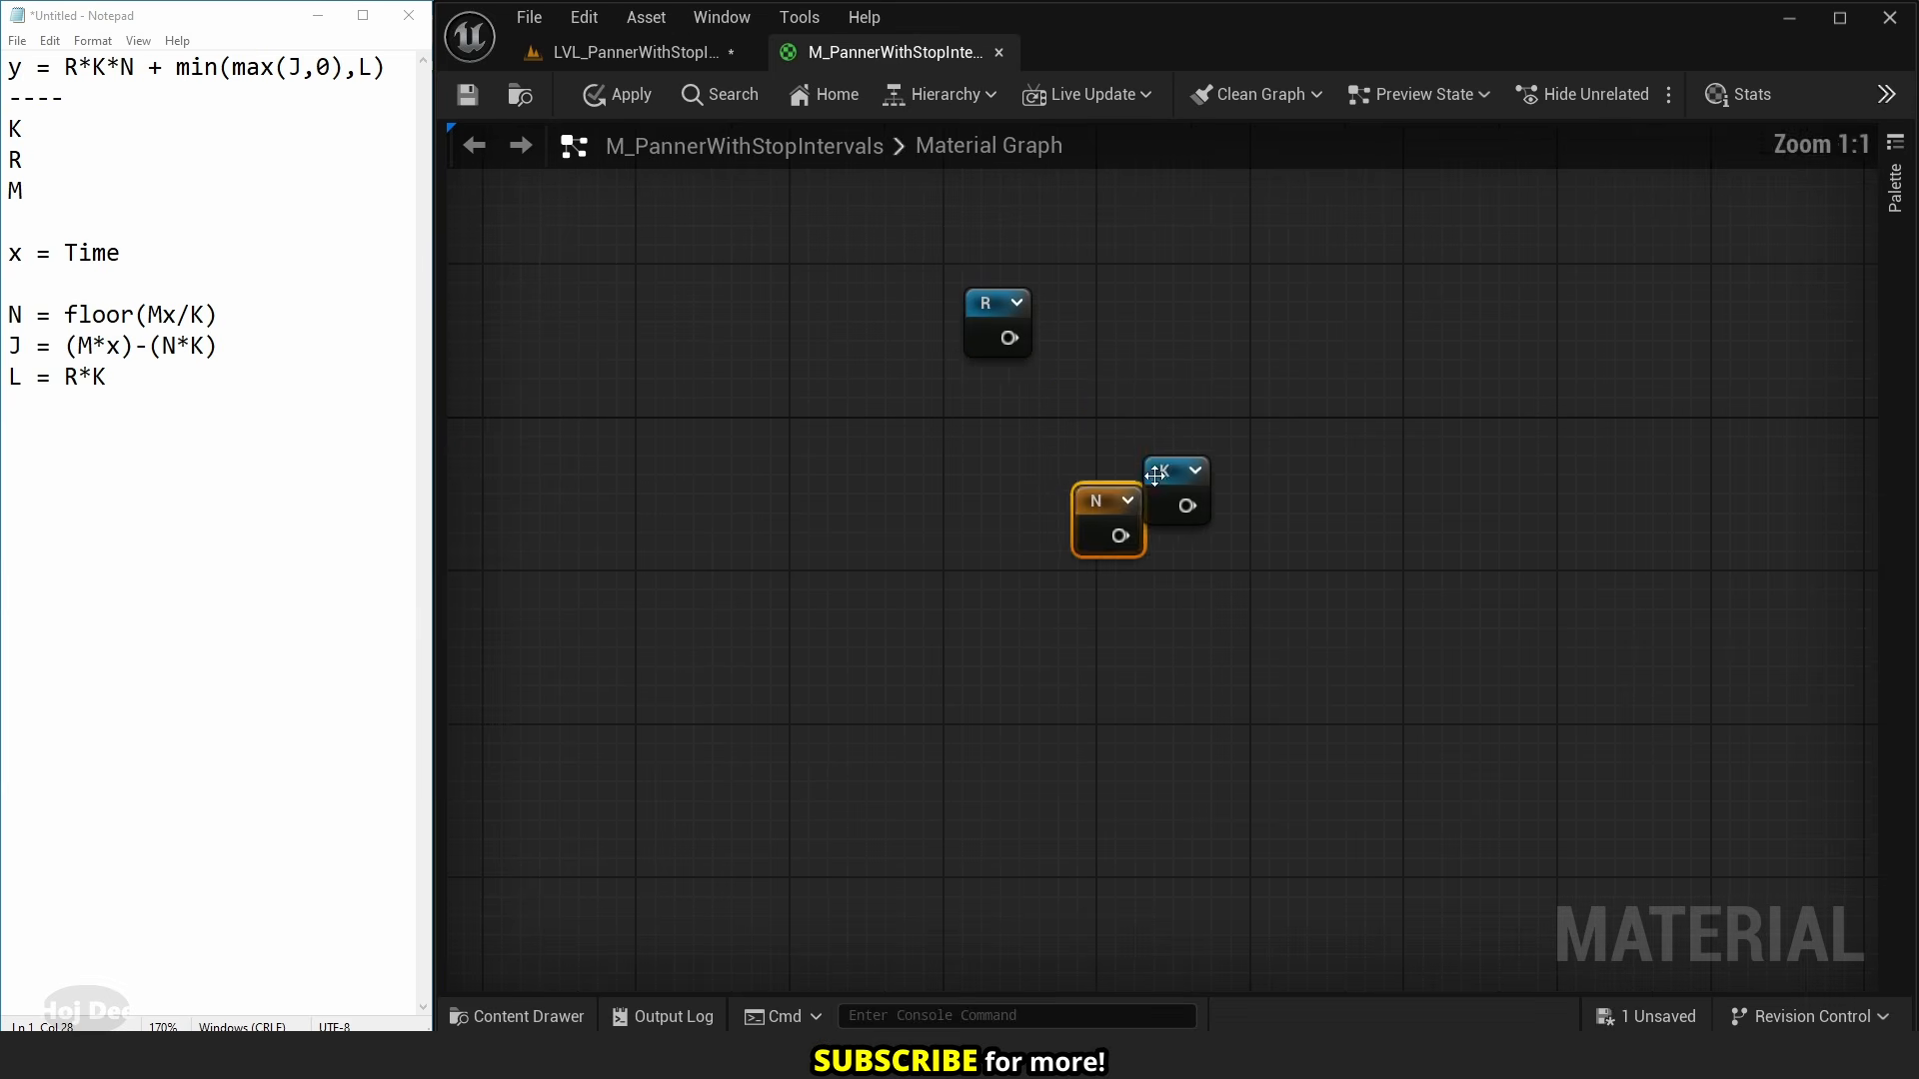
pyautogui.moveTo(1157, 477); pyautogui.dragTo(985, 384)
pyautogui.moveTo(1097, 523); pyautogui.dragTo(1064, 496)
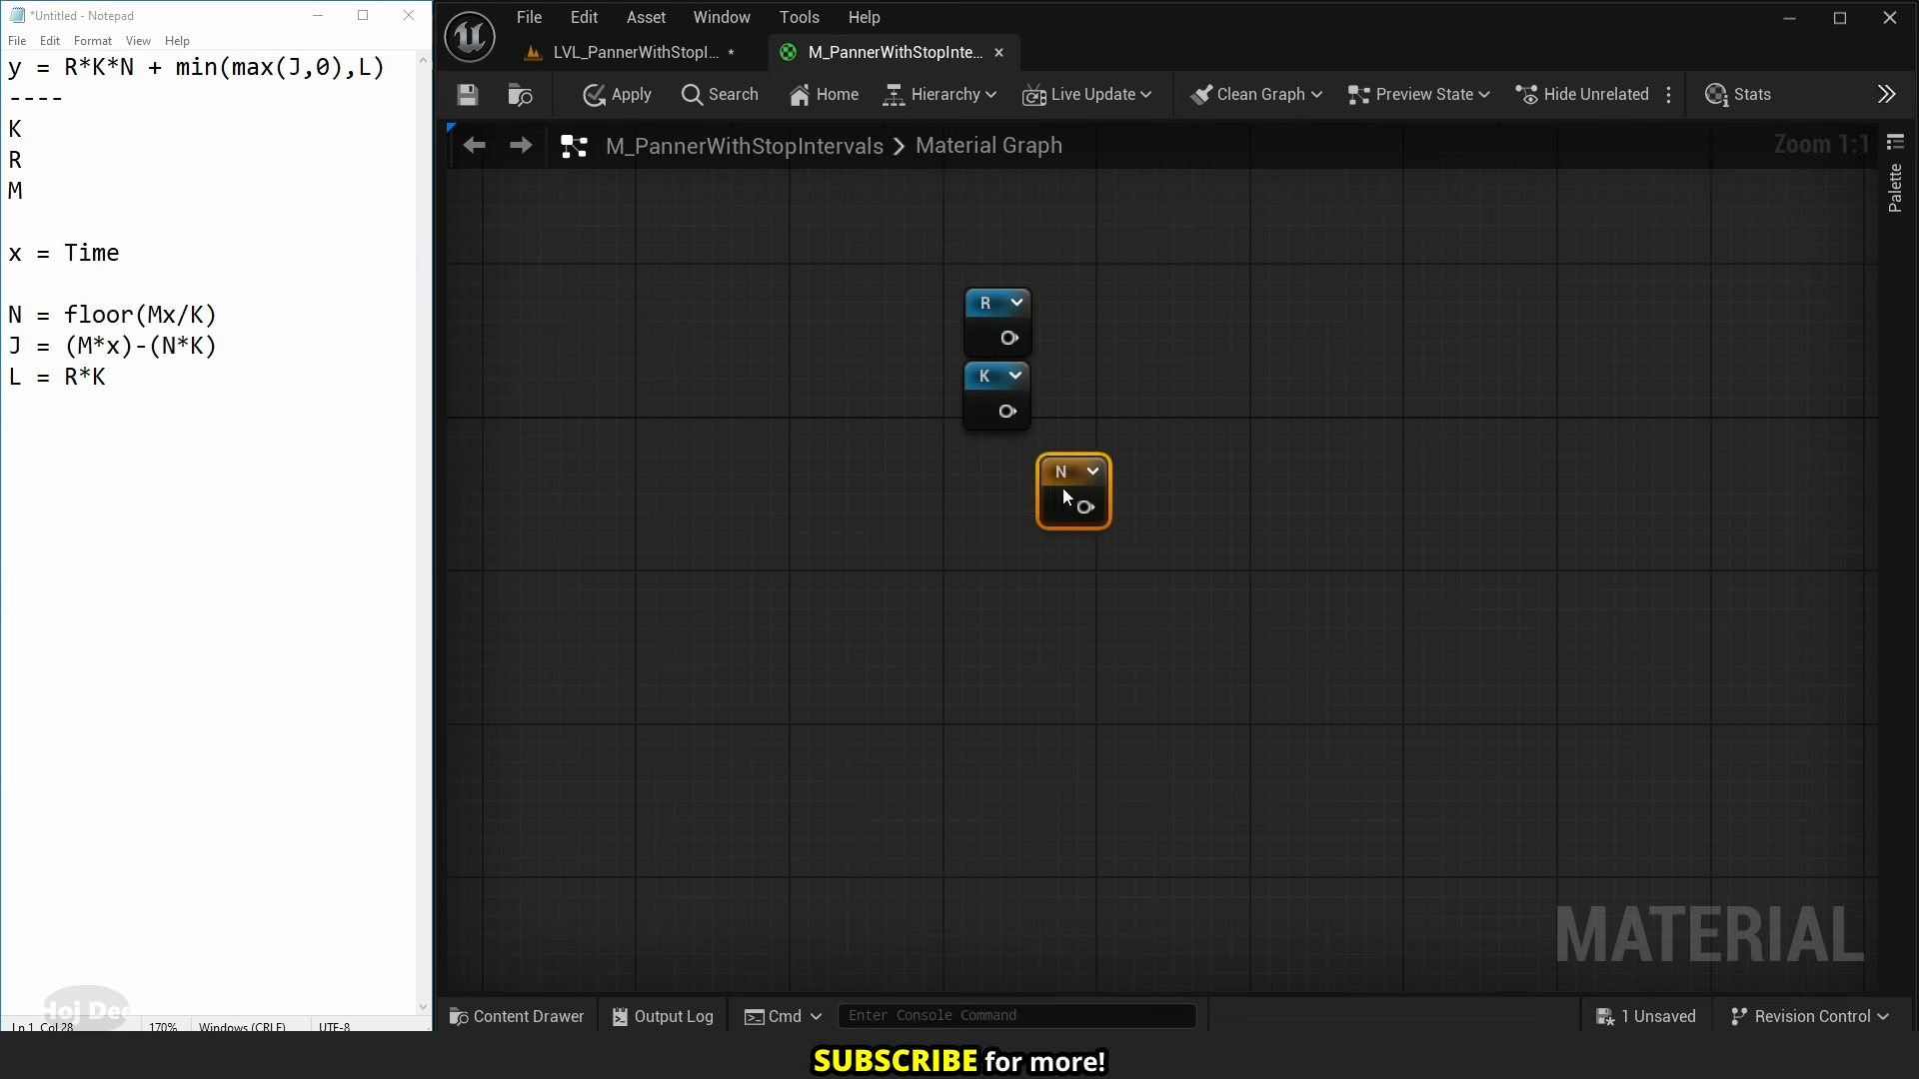
# - Multiply R by K with a new Multiply node and multiply that product by N with a second one
pyautogui.click(1116, 372)
pyautogui.click(1113, 351)
pyautogui.moveTo(1009, 338); pyautogui.dragTo(1140, 395)
pyautogui.moveTo(1007, 411); pyautogui.dragTo(1154, 520)
pyautogui.click(1268, 436)
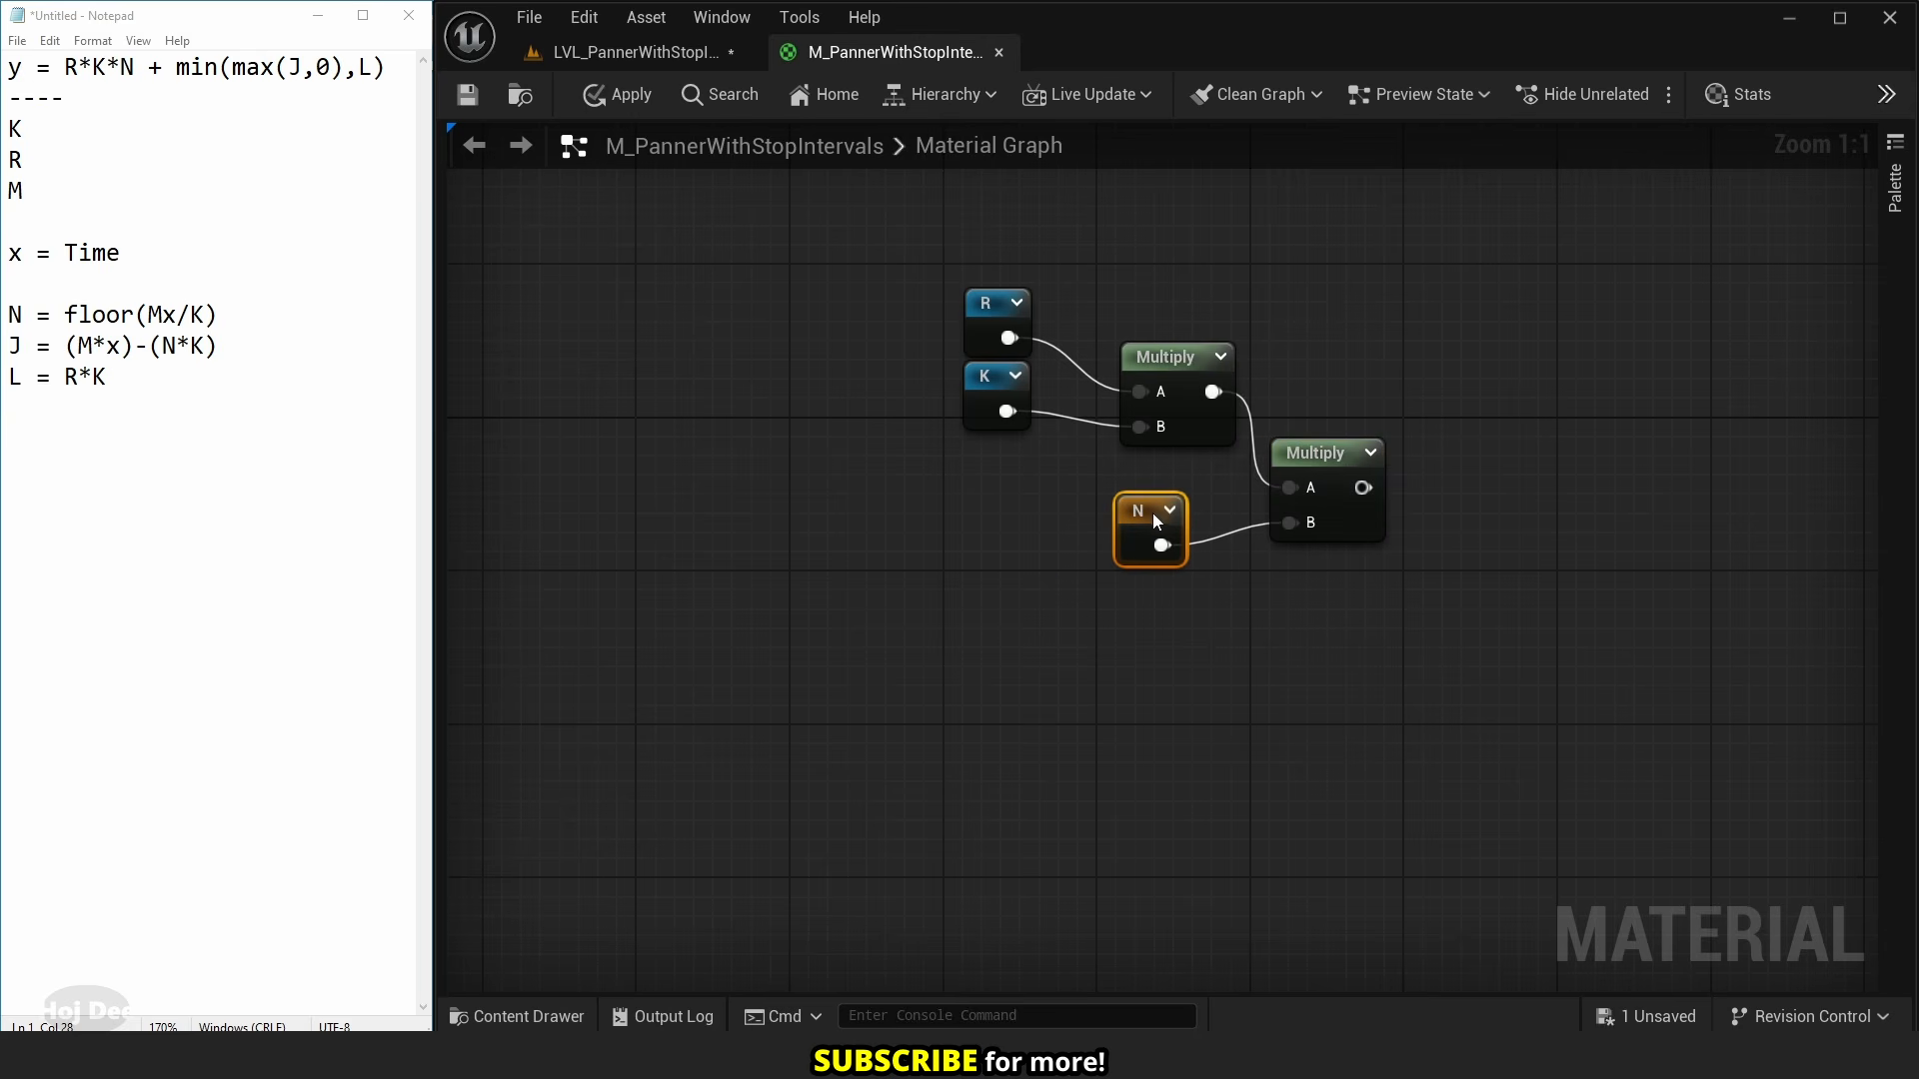
# - Move R and K closer to the first Multiply node and shift the whole R*K*N group slightly up
pyautogui.click(1010, 305)
pyautogui.keyDown('ctrl'); pyautogui.click(978, 366); pyautogui.keyUp('ctrl')
pyautogui.moveTo(992, 304); pyautogui.dragTo(1044, 337)
pyautogui.click(1348, 334)
pyautogui.moveTo(1418, 293); pyautogui.dragTo(1015, 578)
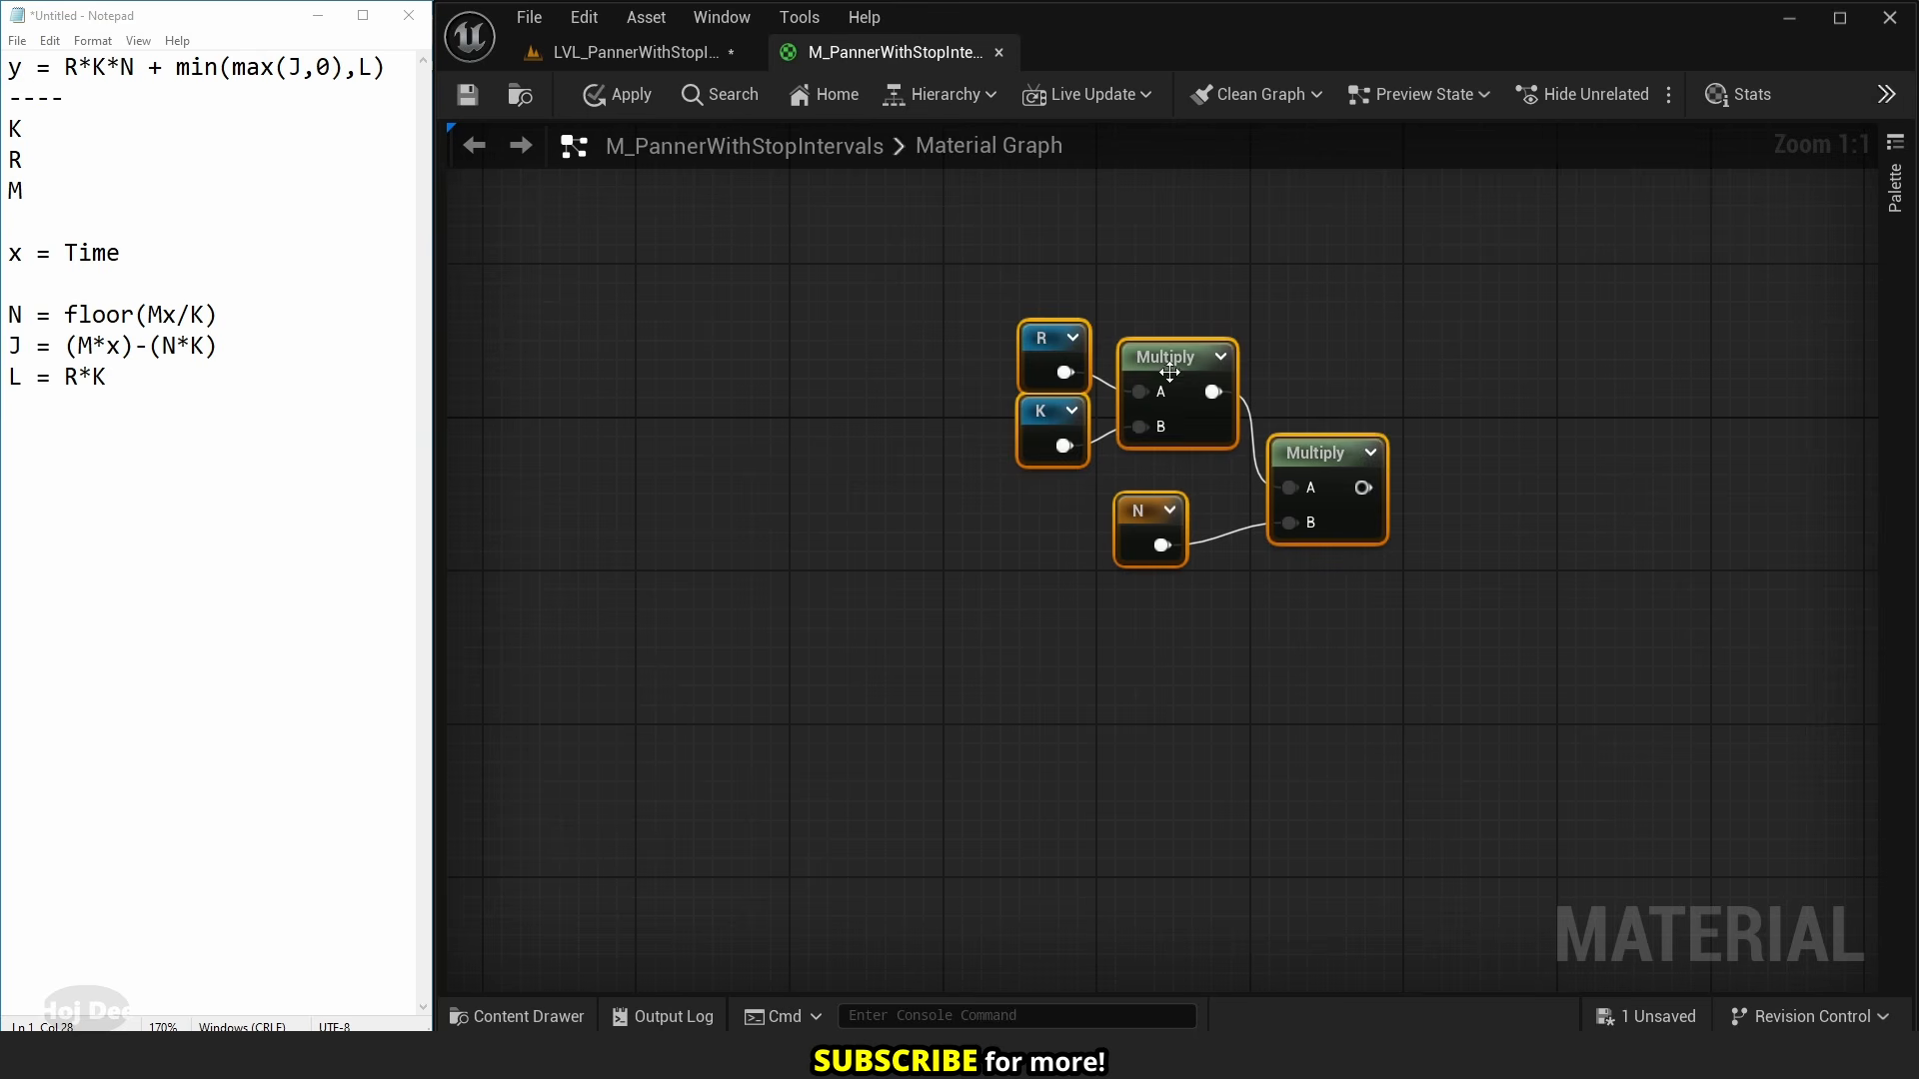
pyautogui.moveTo(1169, 372); pyautogui.dragTo(1165, 334)
pyautogui.click(1169, 433)
# - Add a J named reroute usage and a constant of 0 below the R*K*N nodes for the max(J,0) term
pyautogui.moveTo(234, 77); pyautogui.dragTo(347, 70)
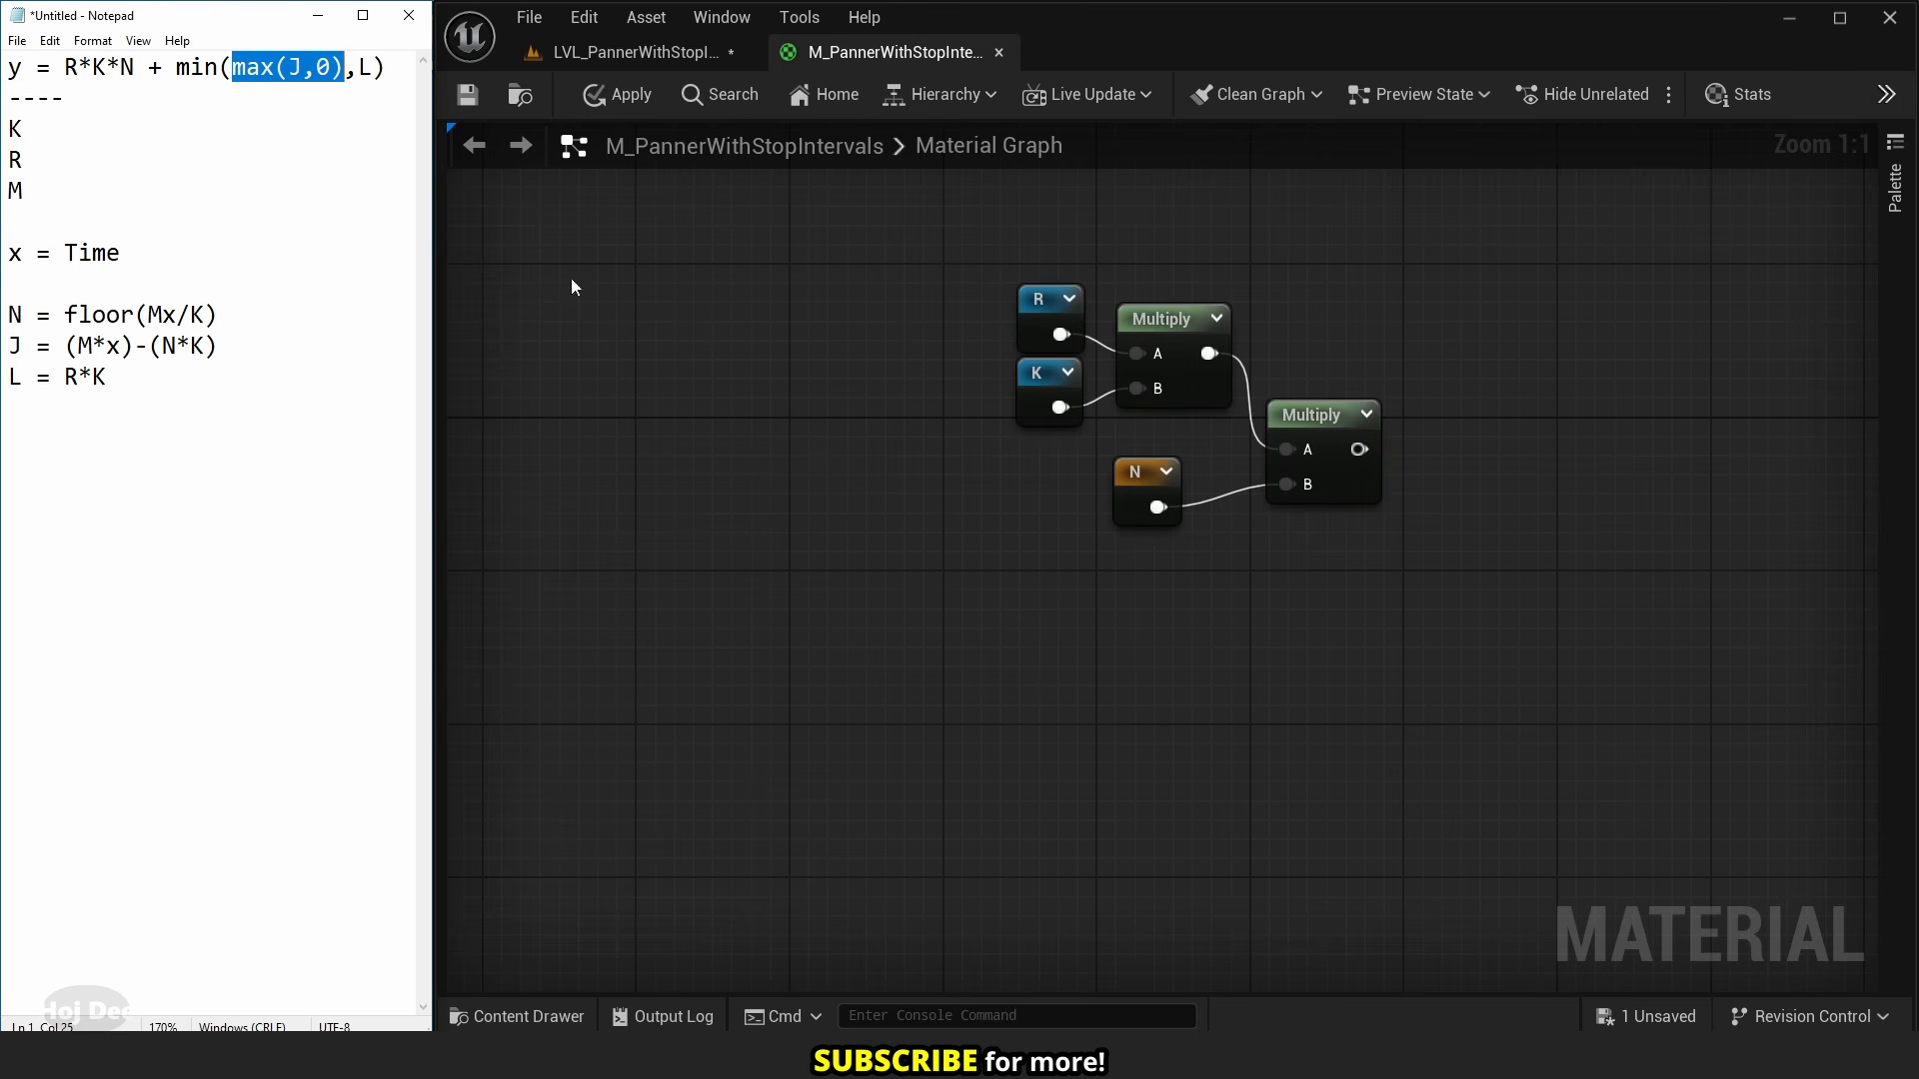
pyautogui.moveTo(1076, 665); pyautogui.dragTo(934, 531, button='right')
pyautogui.rightClick(934, 531)
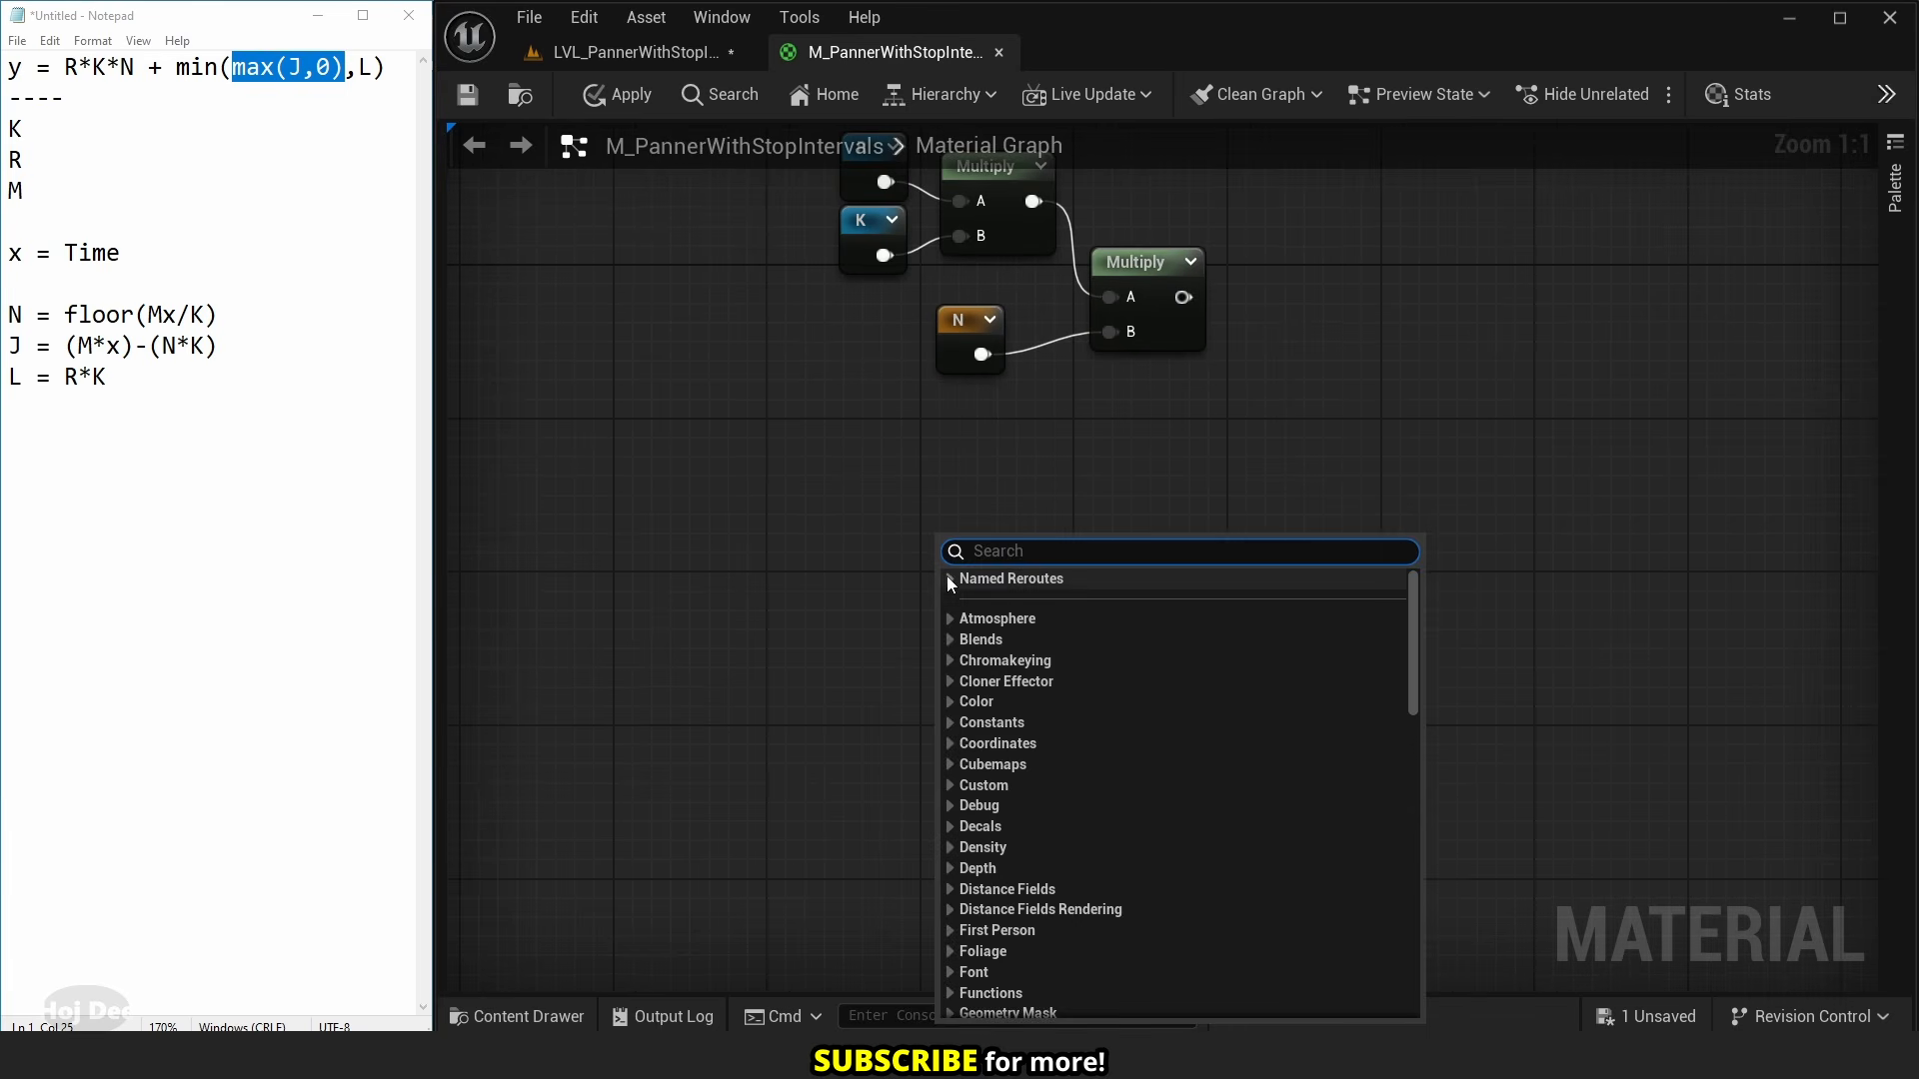
pyautogui.click(984, 601)
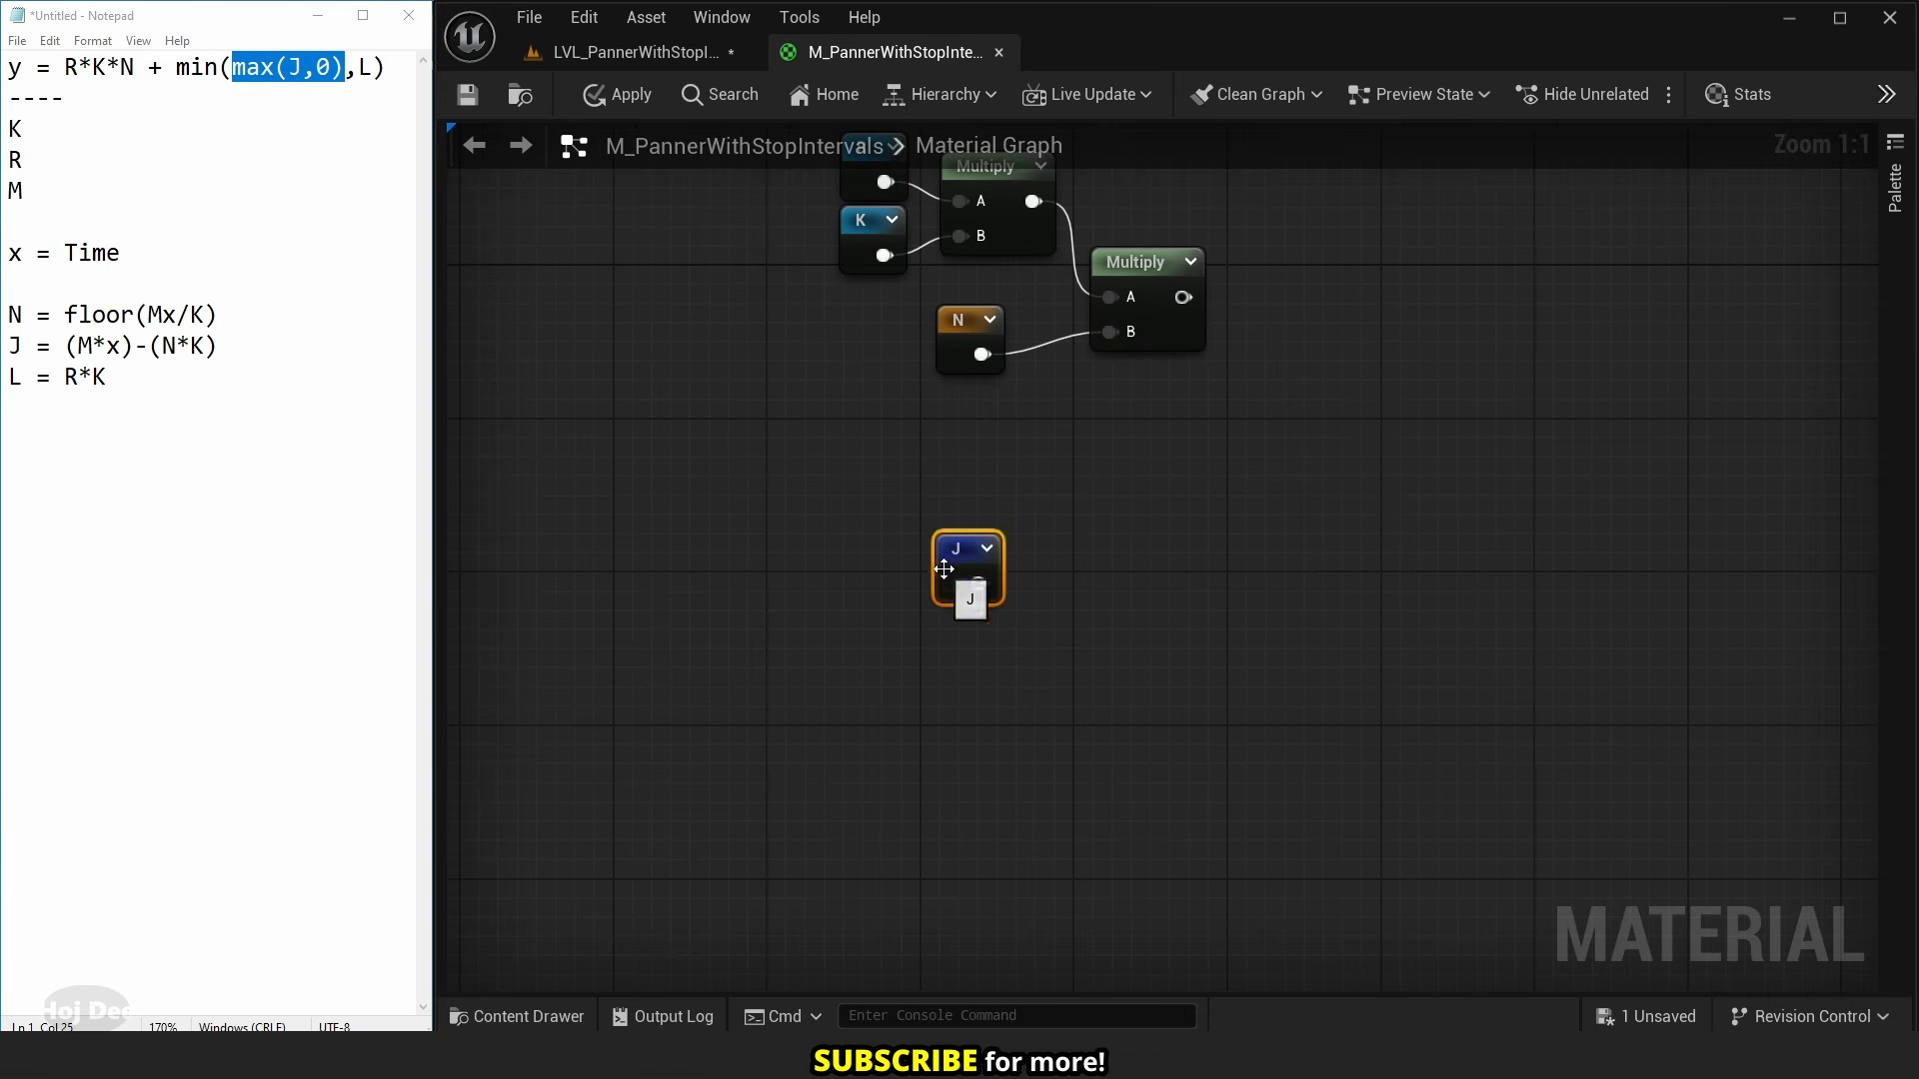
pyautogui.click(962, 625)
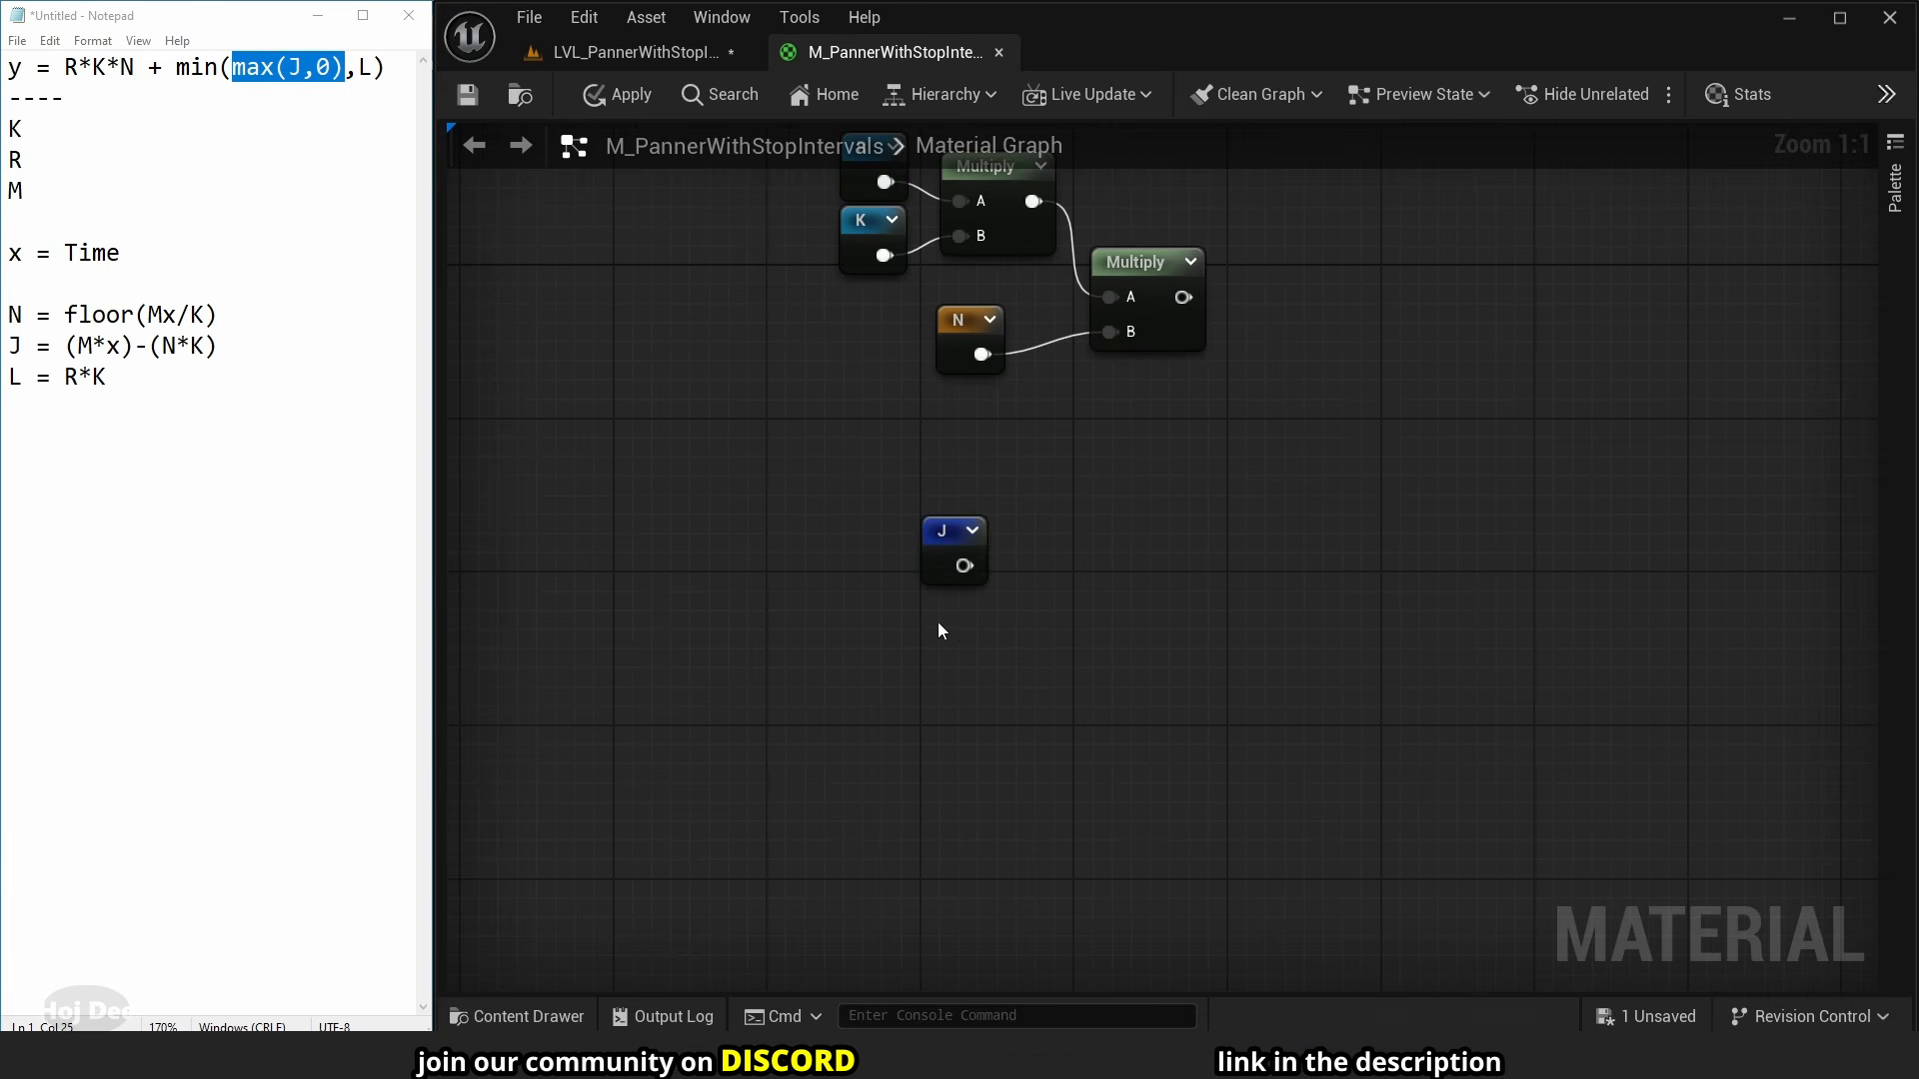
pyautogui.click(945, 626)
pyautogui.moveTo(957, 637); pyautogui.dragTo(891, 630)
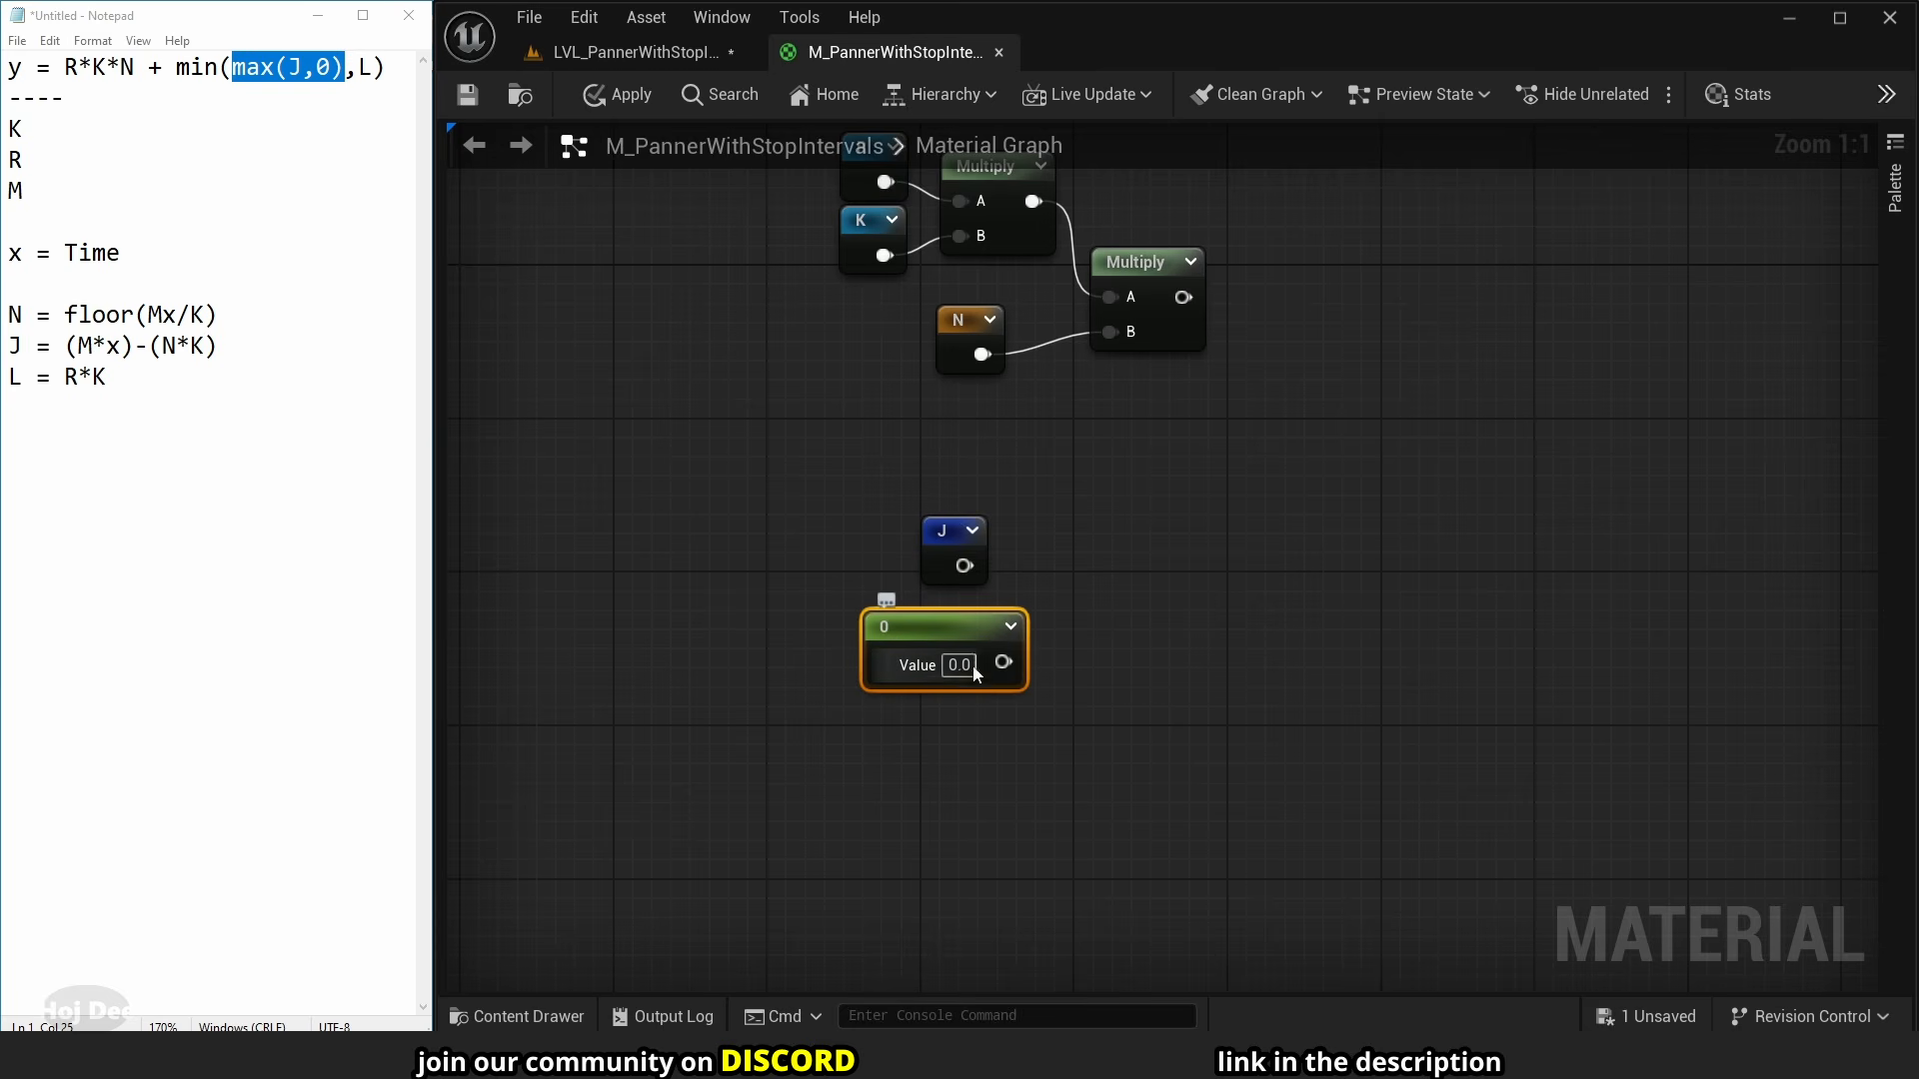
pyautogui.moveTo(967, 650); pyautogui.dragTo(928, 631)
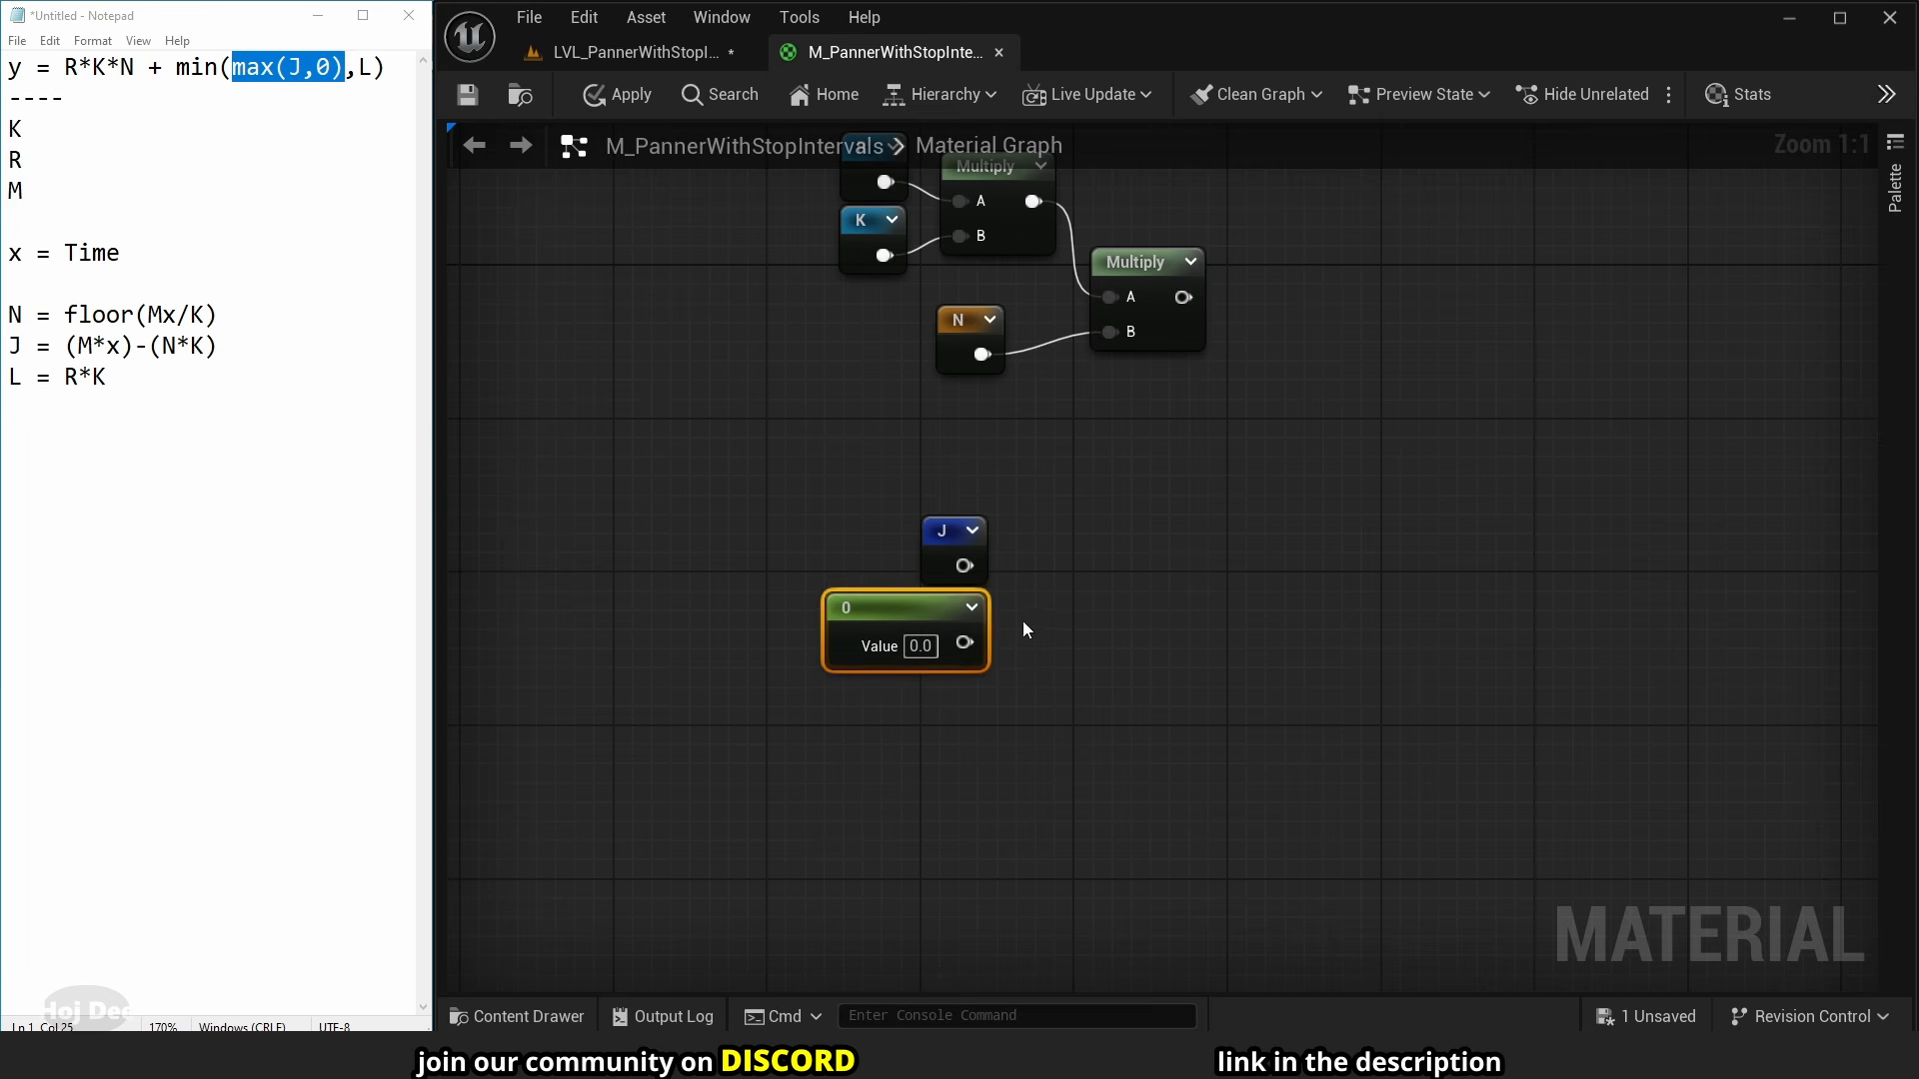
# - Add a Max node beside J and the 0 constant, connecting J to its A input and 0 to B
pyautogui.click(1046, 603)
pyautogui.rightClick(1053, 597)
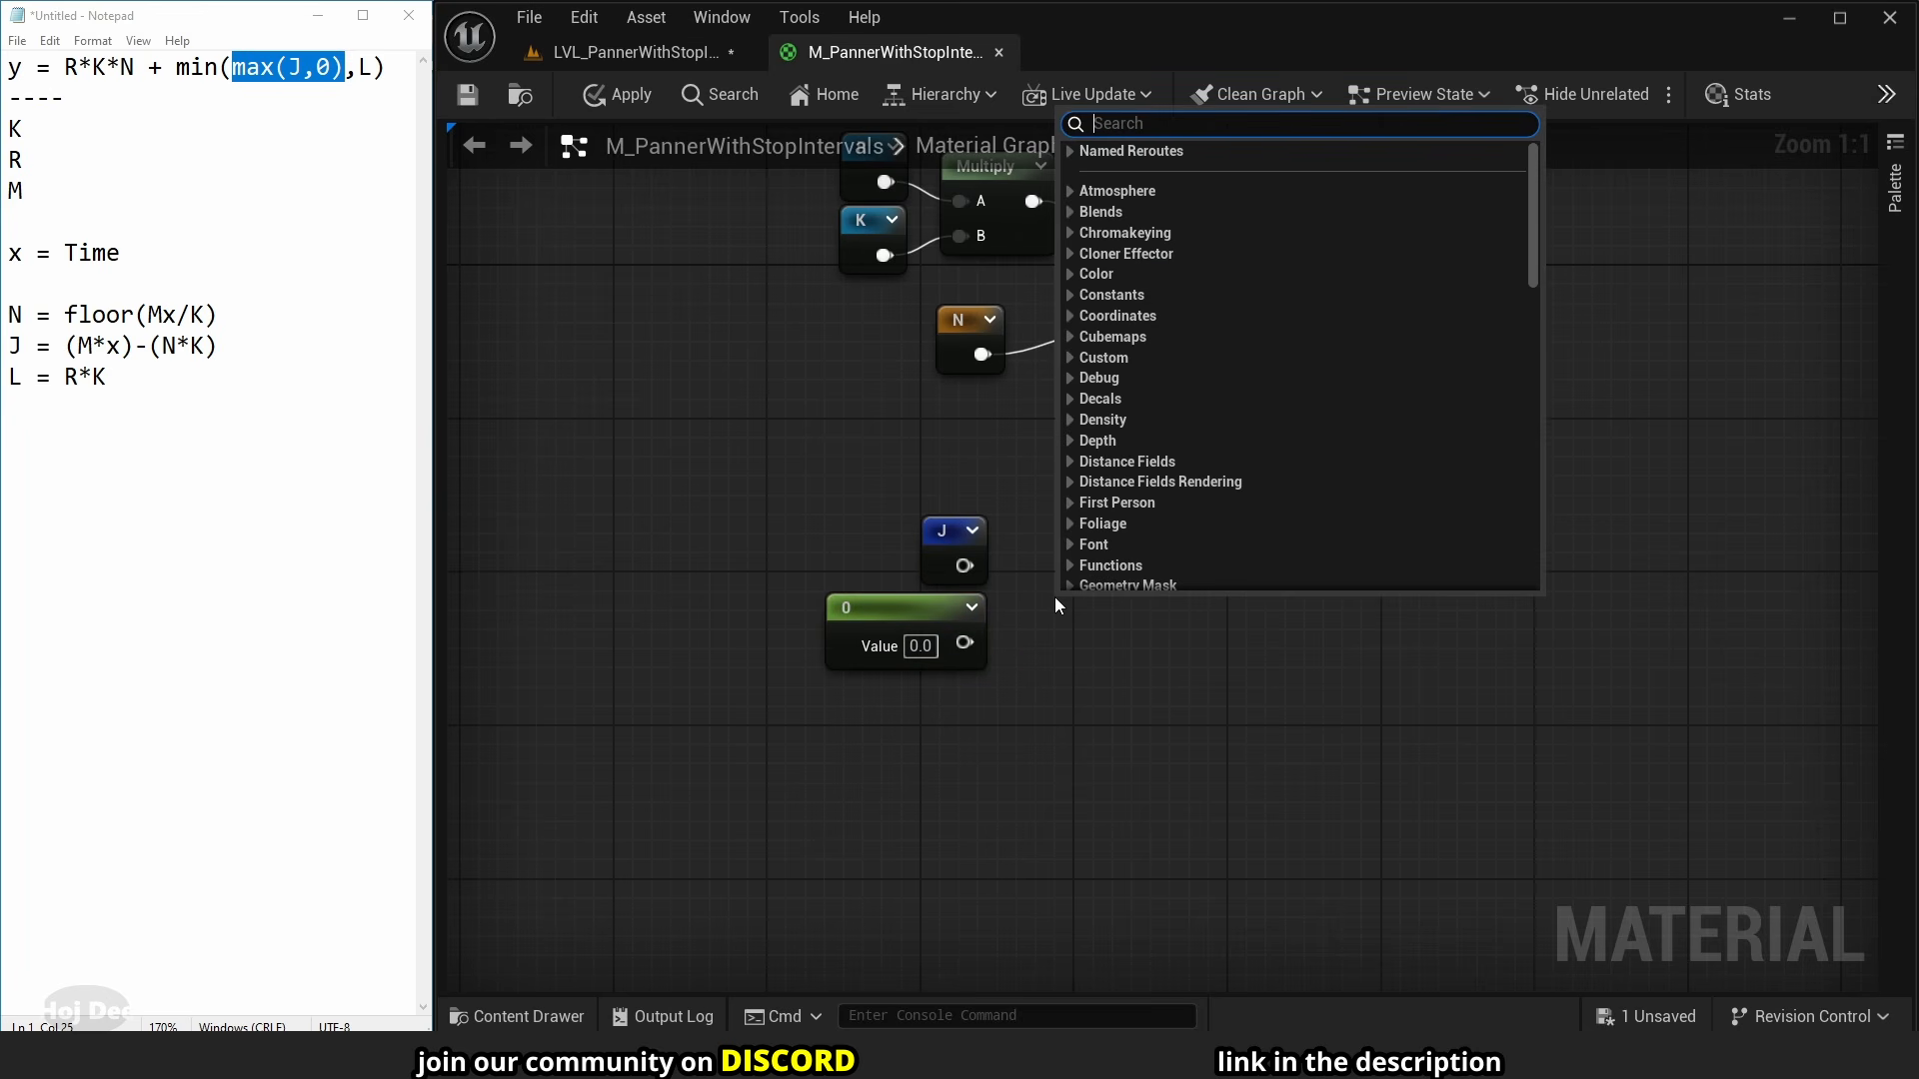
pyautogui.write('max')
pyautogui.press('Return')
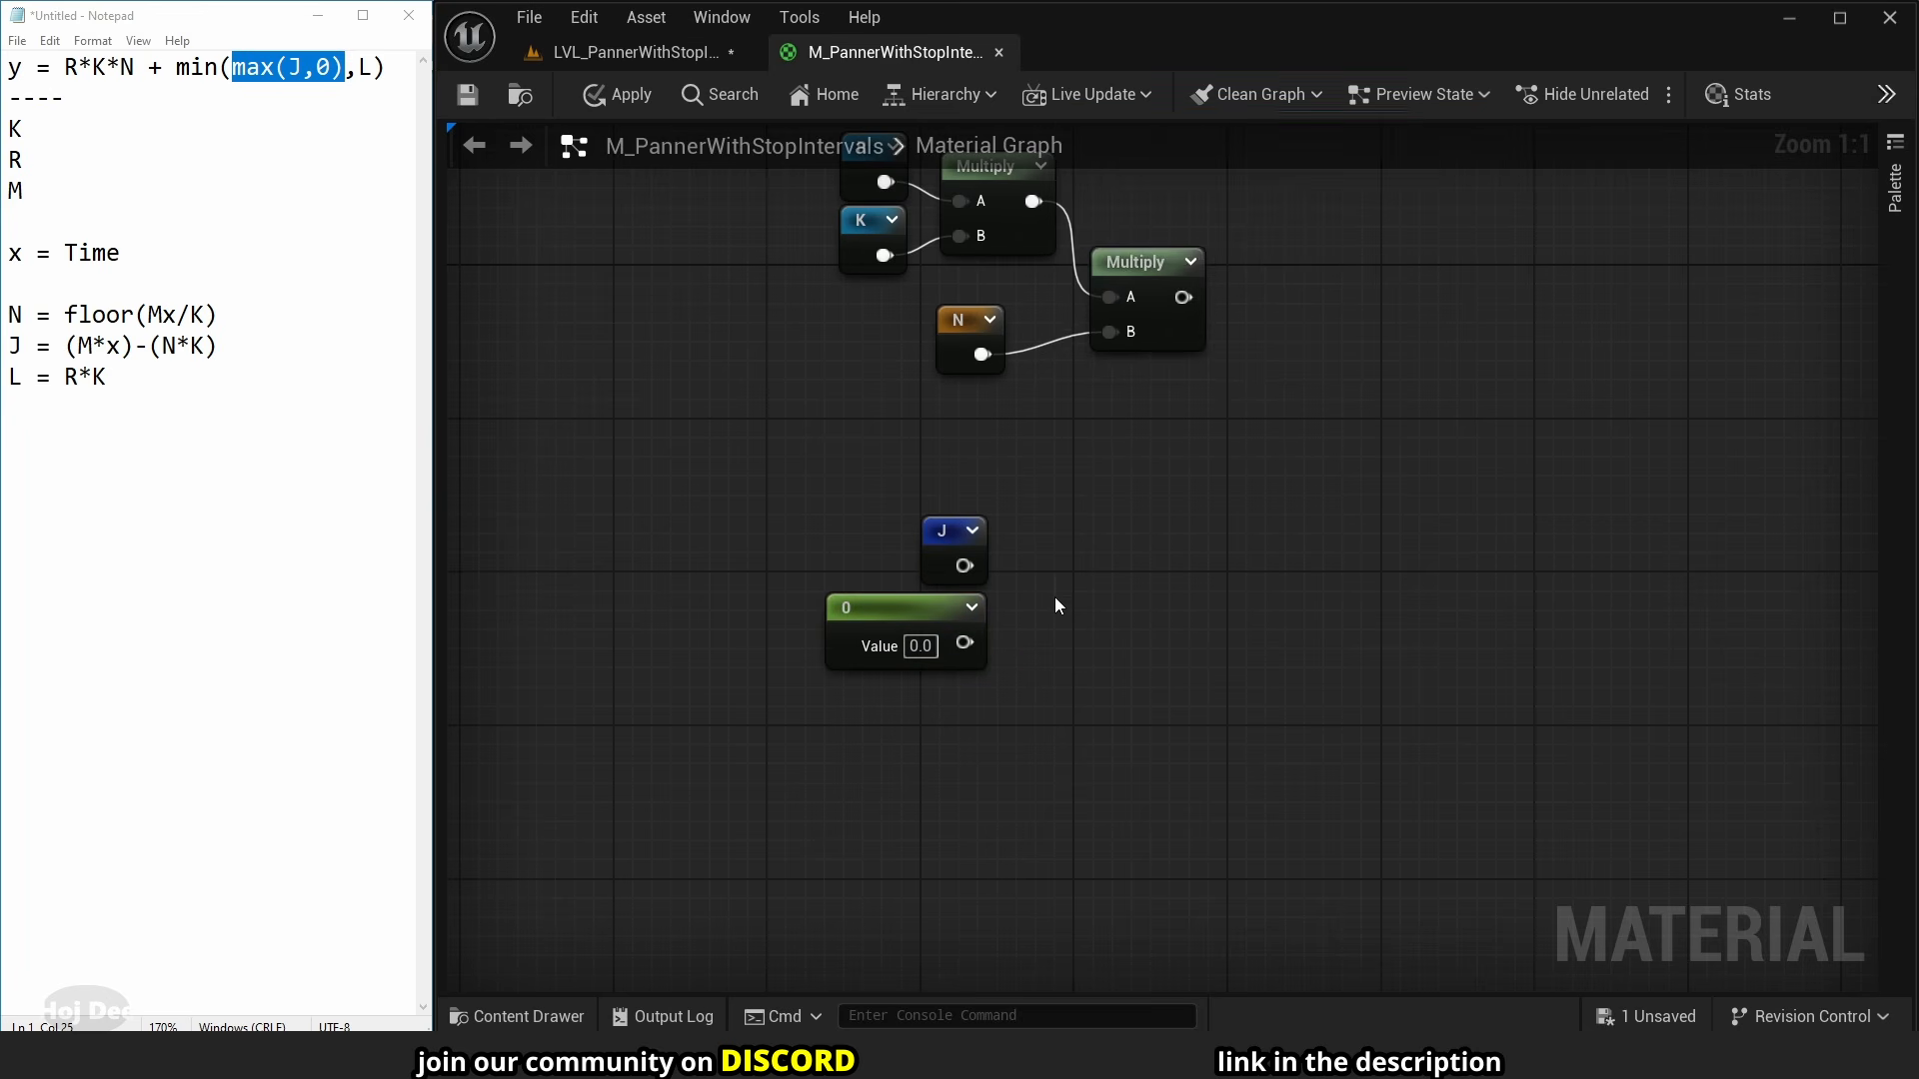
pyautogui.moveTo(1057, 604)
pyautogui.mouseDown()
pyautogui.moveTo(1037, 540)
pyautogui.moveTo(992, 560)
pyautogui.moveTo(1056, 586)
pyautogui.mouseUp()
pyautogui.moveTo(965, 643); pyautogui.dragTo(1056, 619)
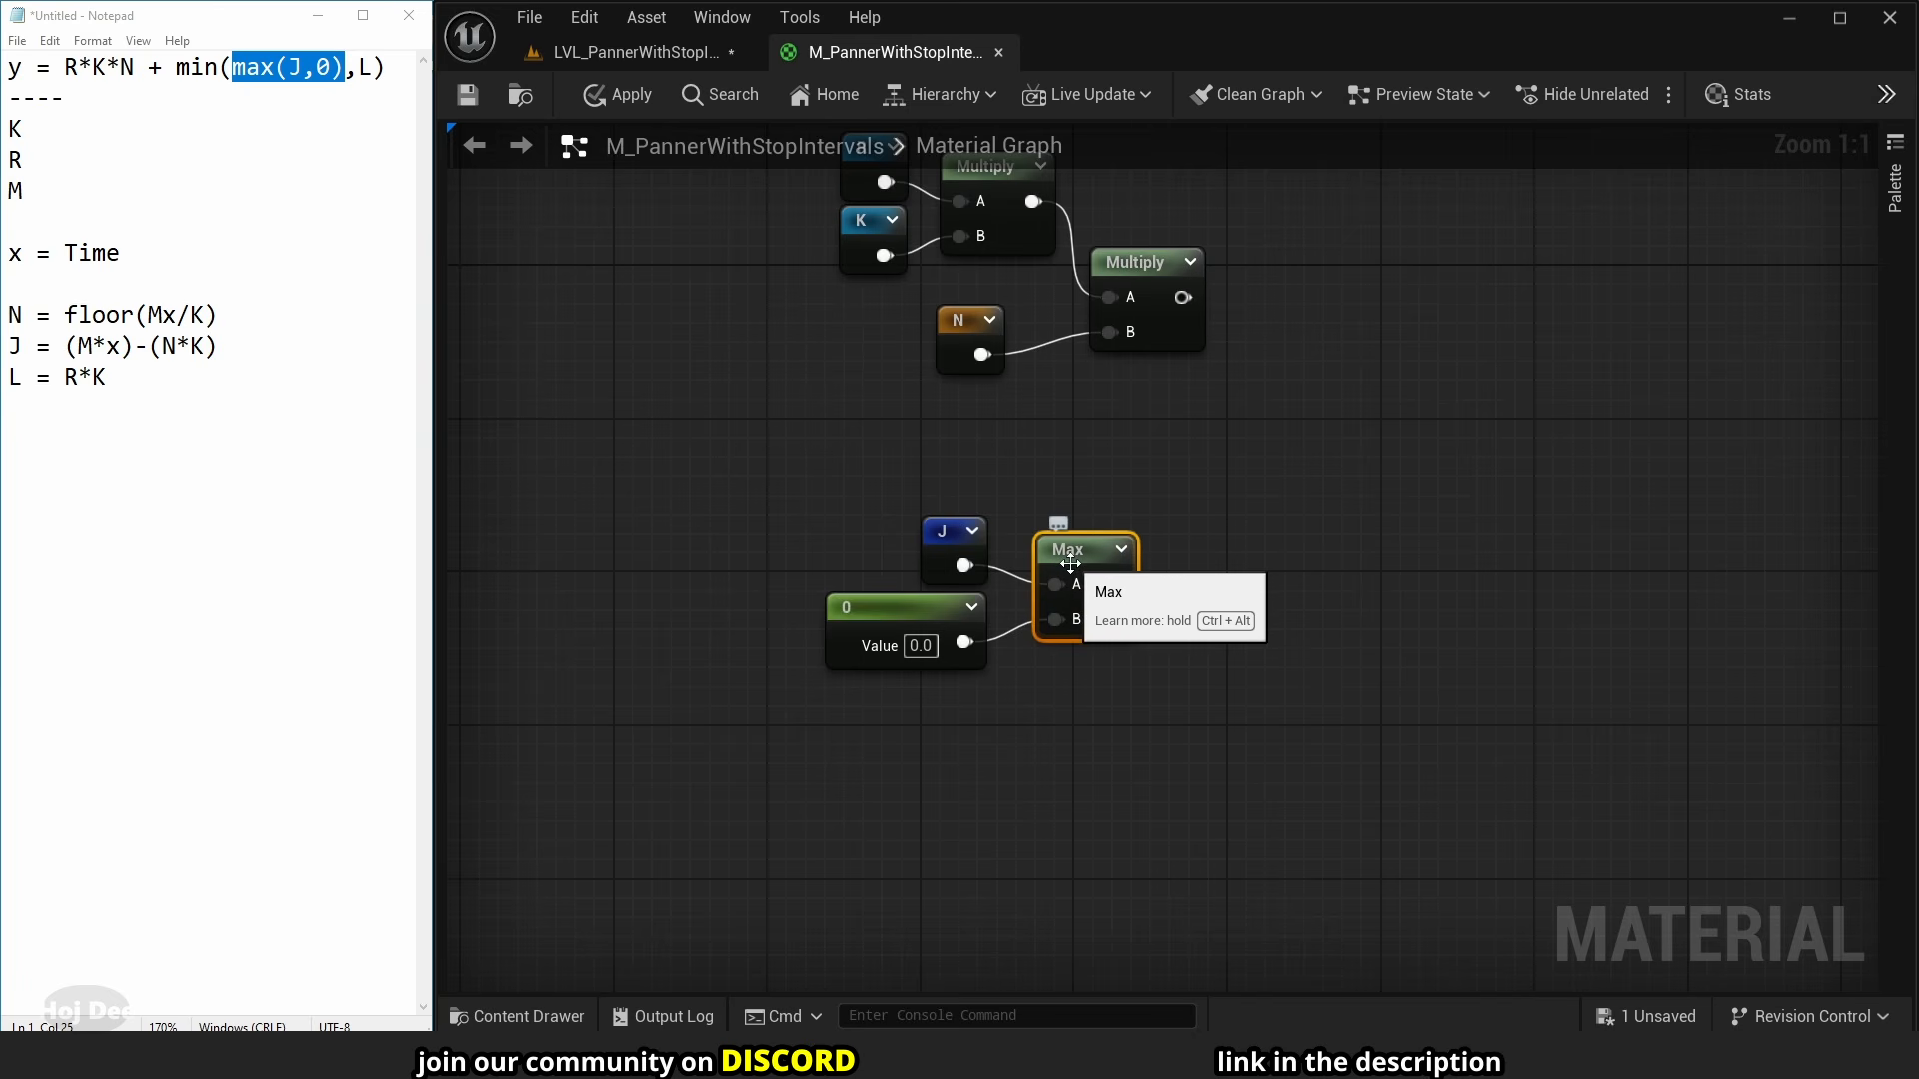
# - Highlight min(max(J,0),L) in the notes and add an L named reroute usage just below the Max node
pyautogui.click(177, 67)
pyautogui.moveTo(177, 67); pyautogui.dragTo(388, 71)
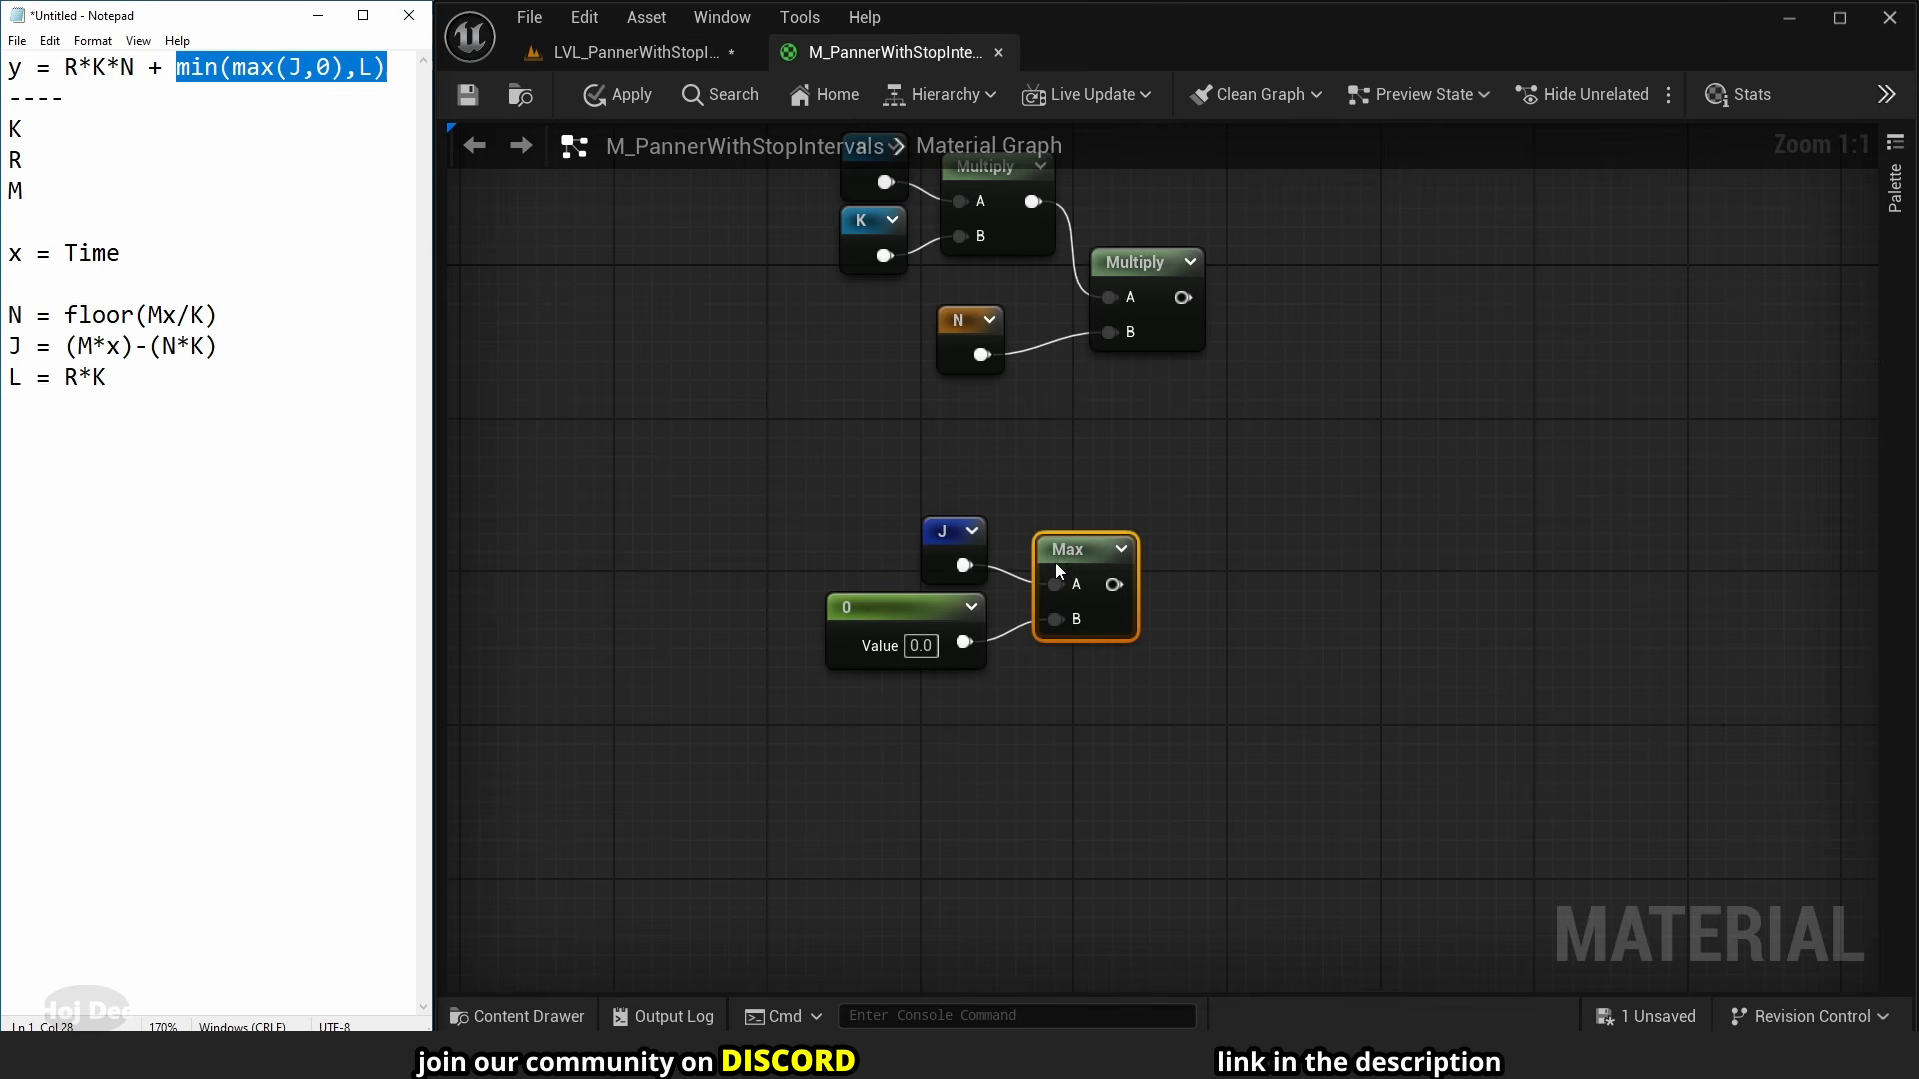
pyautogui.rightClick(1061, 766)
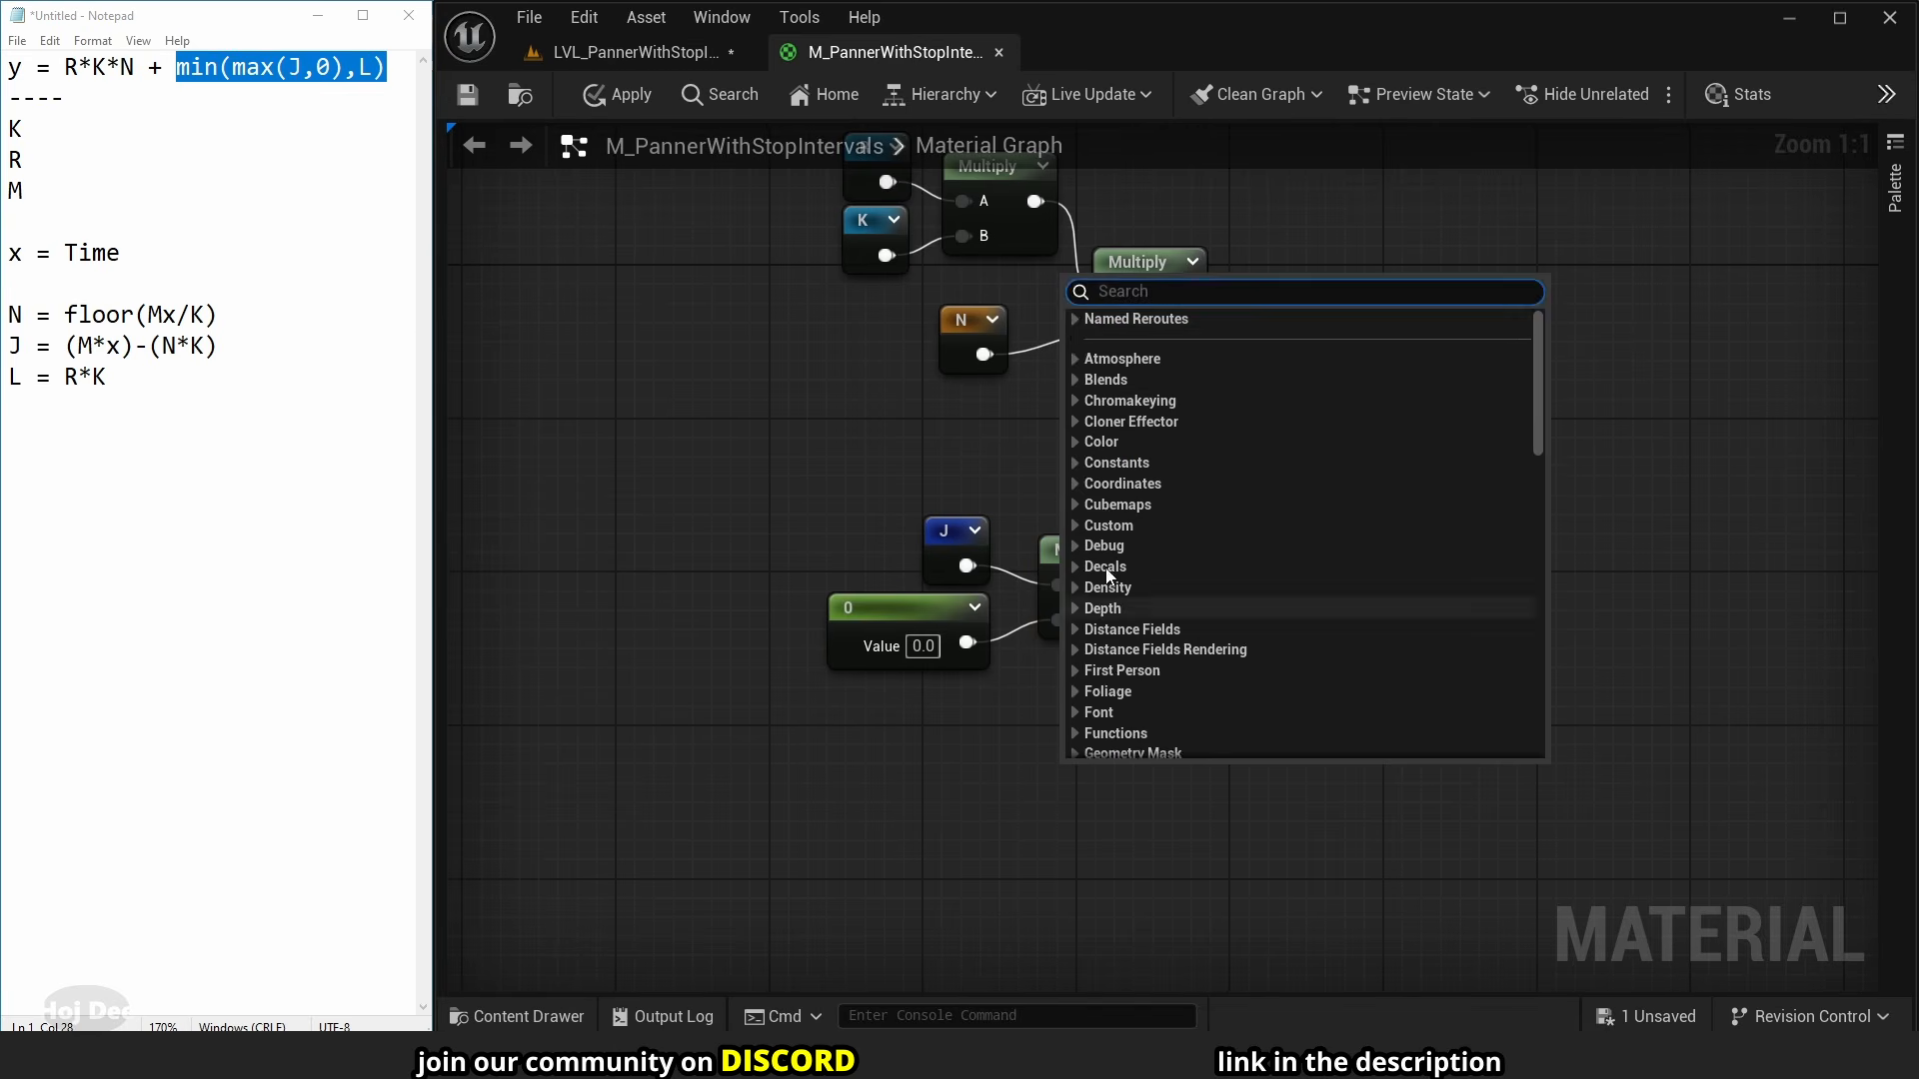
pyautogui.click(1105, 383)
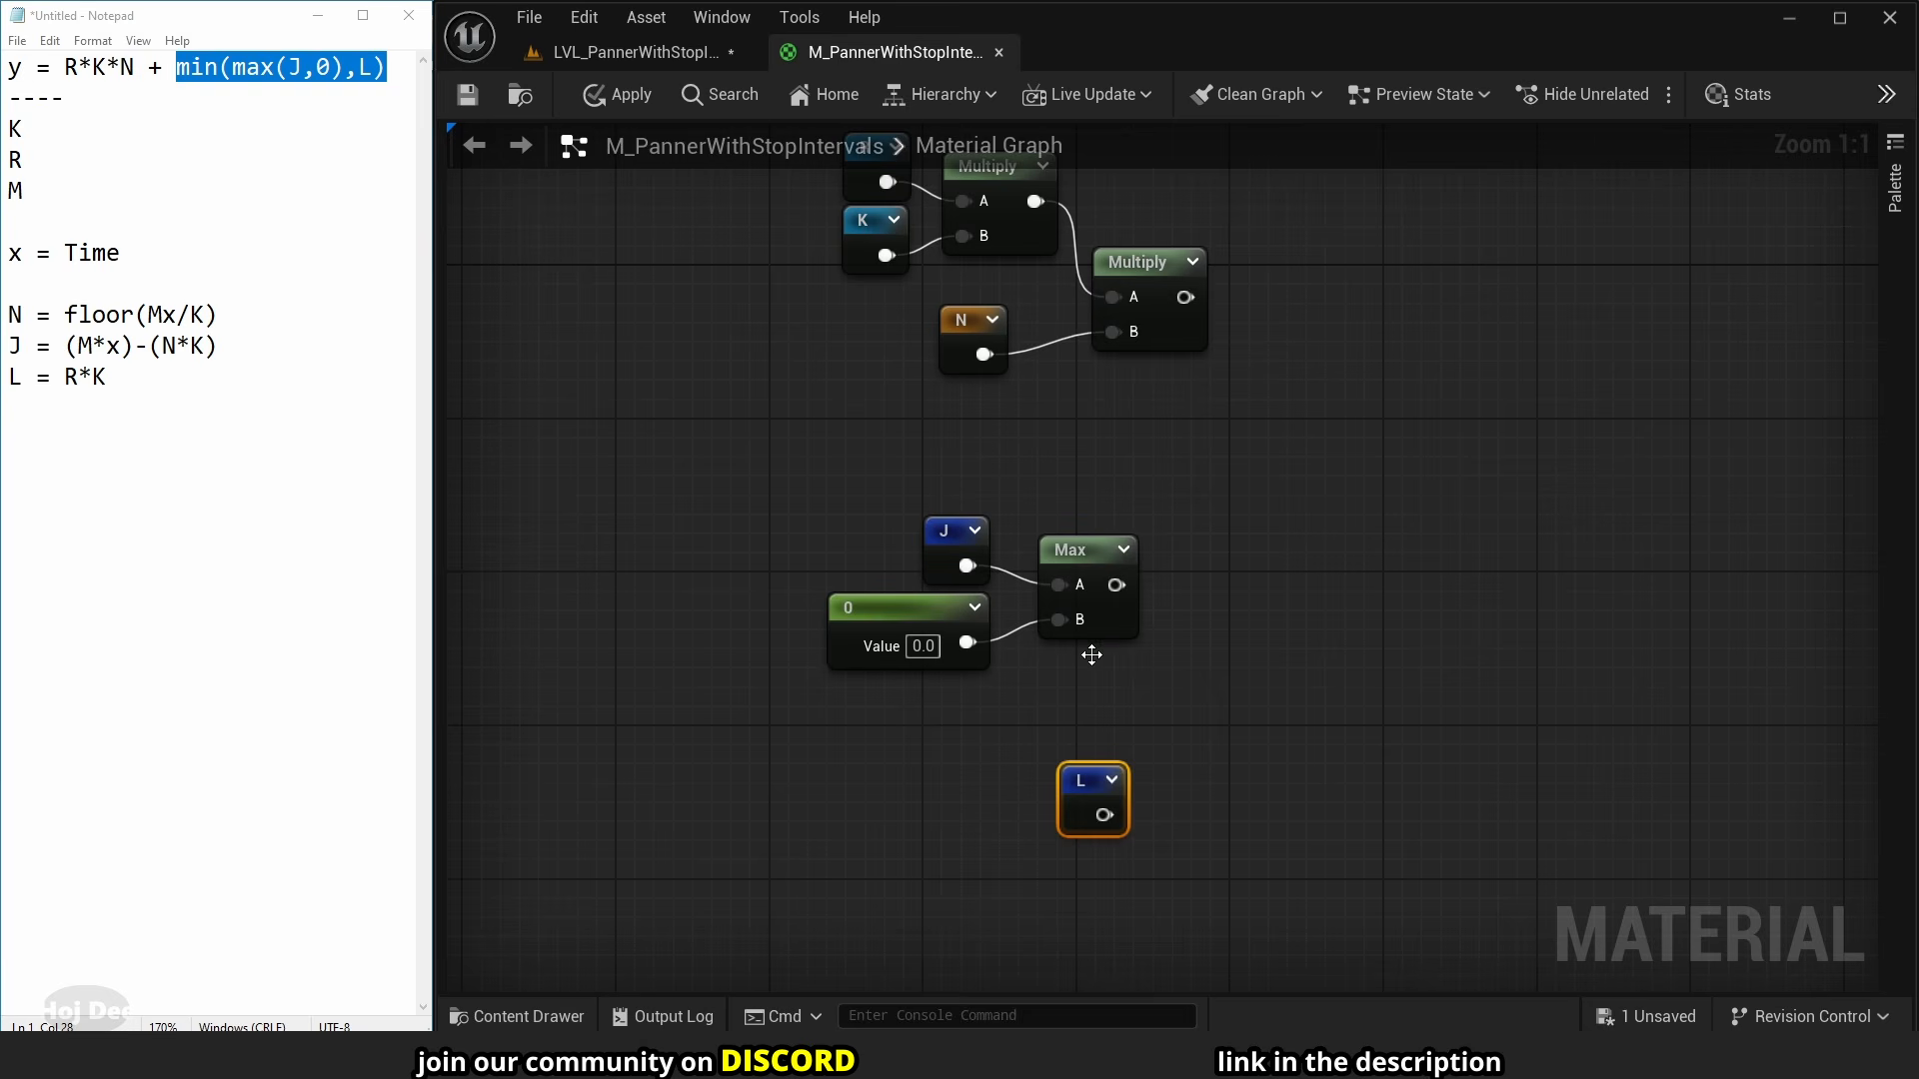
pyautogui.moveTo(1083, 778); pyautogui.dragTo(1075, 721)
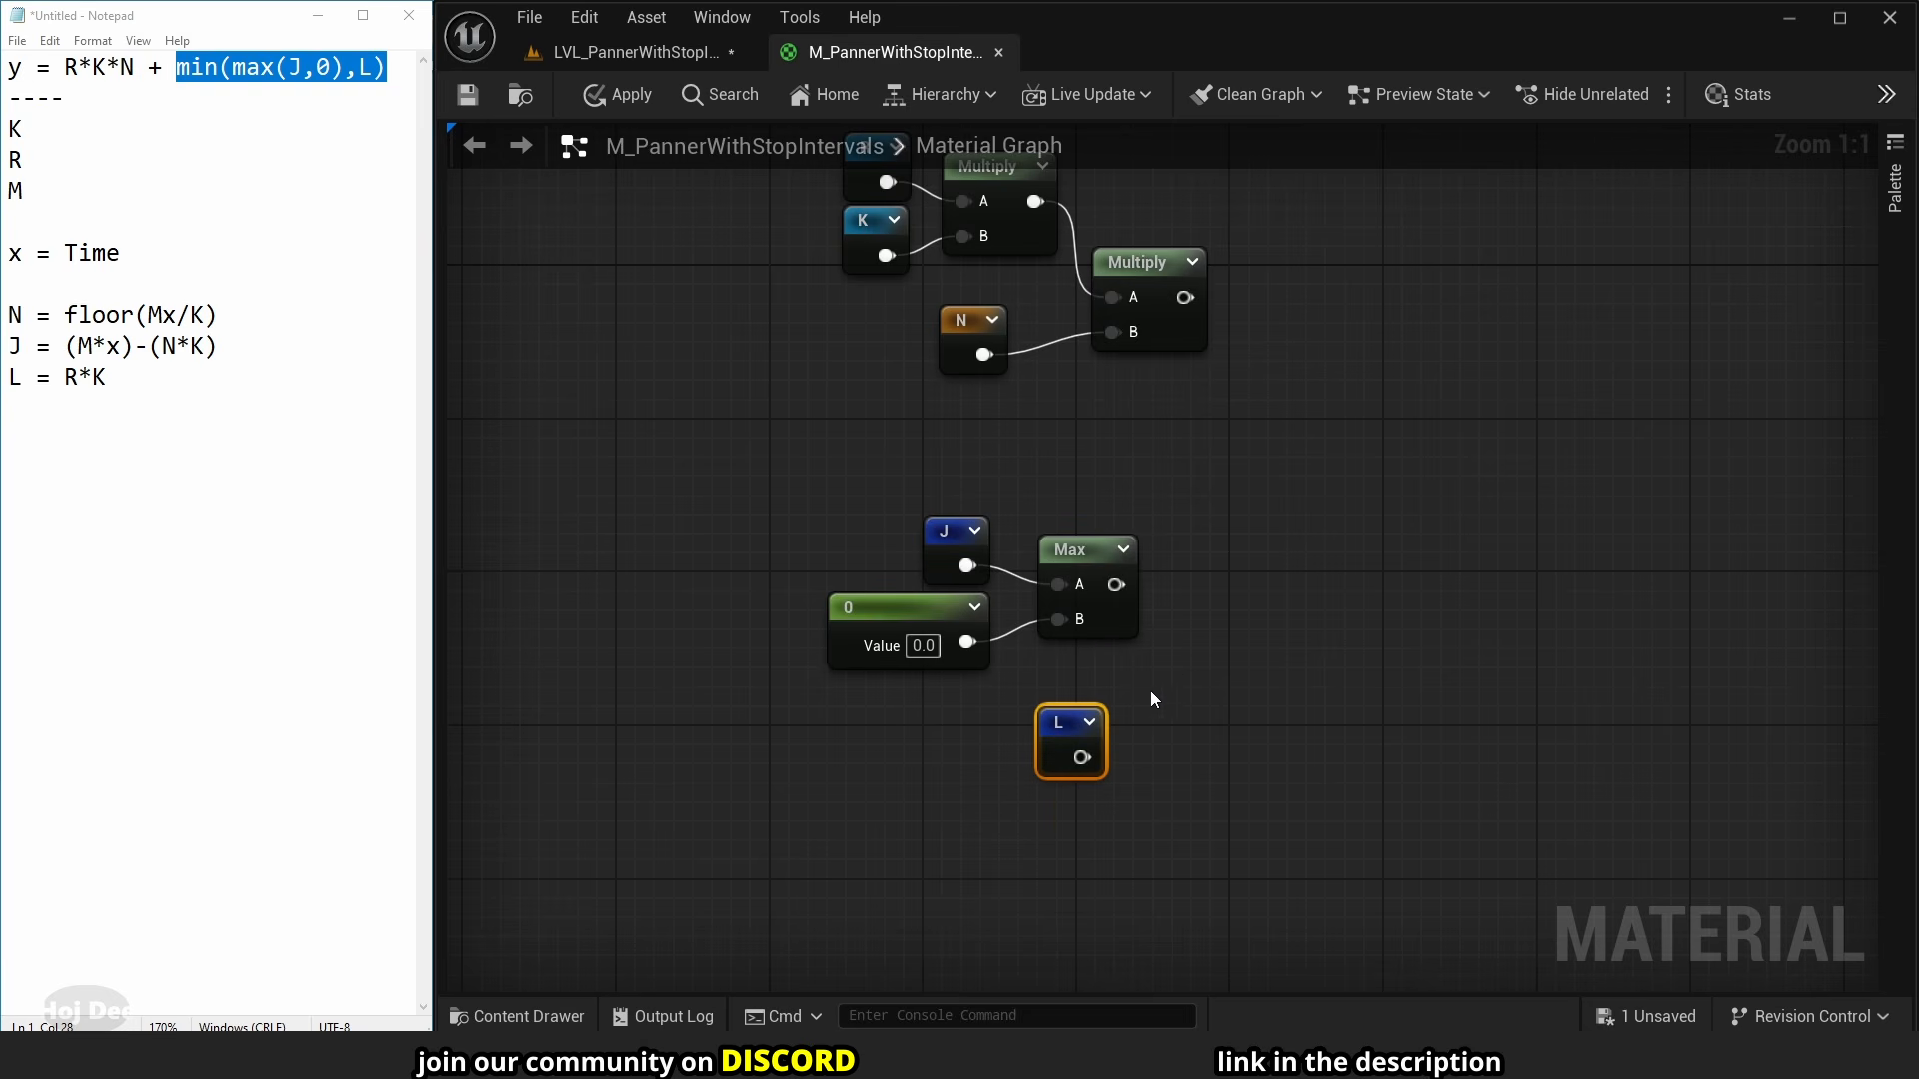
# - Add a Min node with the Max result in A and L in B, and place it close to them
pyautogui.rightClick(1203, 638)
pyautogui.write('min')
pyautogui.press('Return')
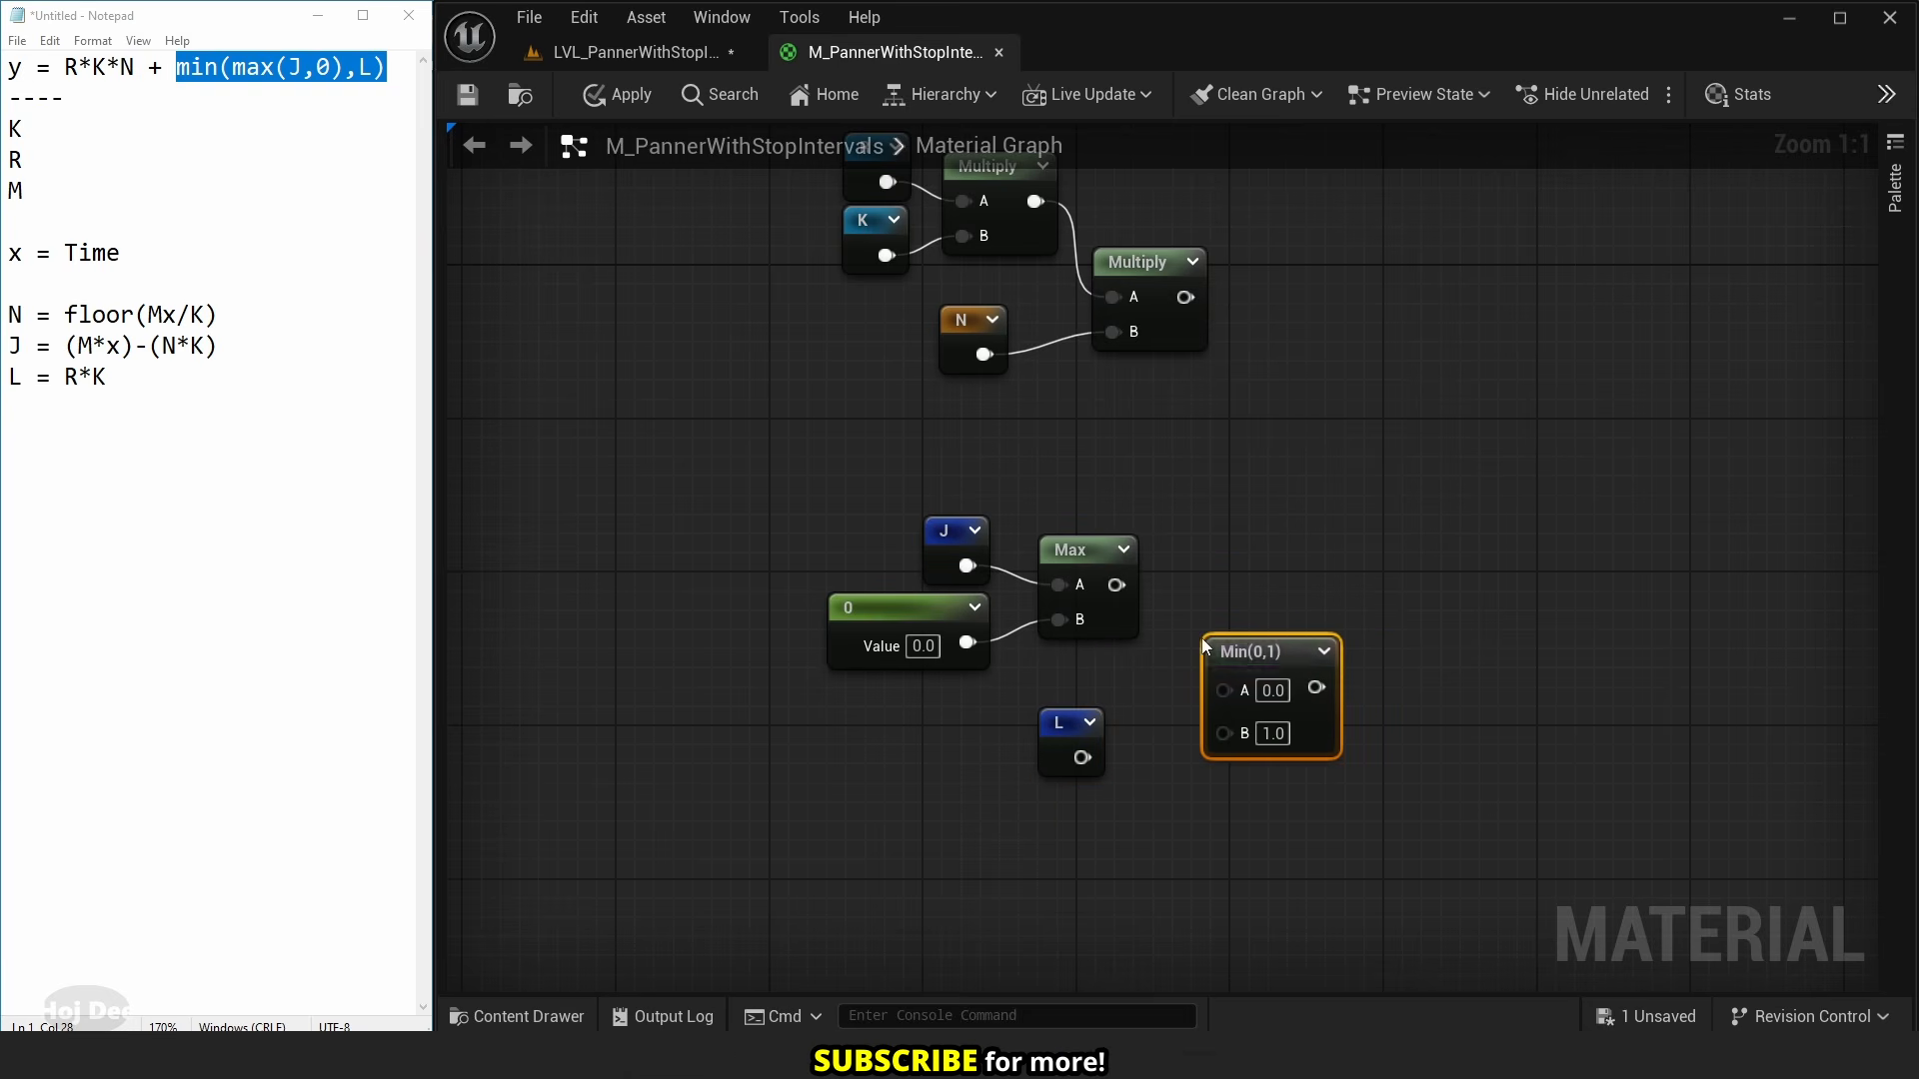
pyautogui.moveTo(1116, 585); pyautogui.dragTo(1115, 759)
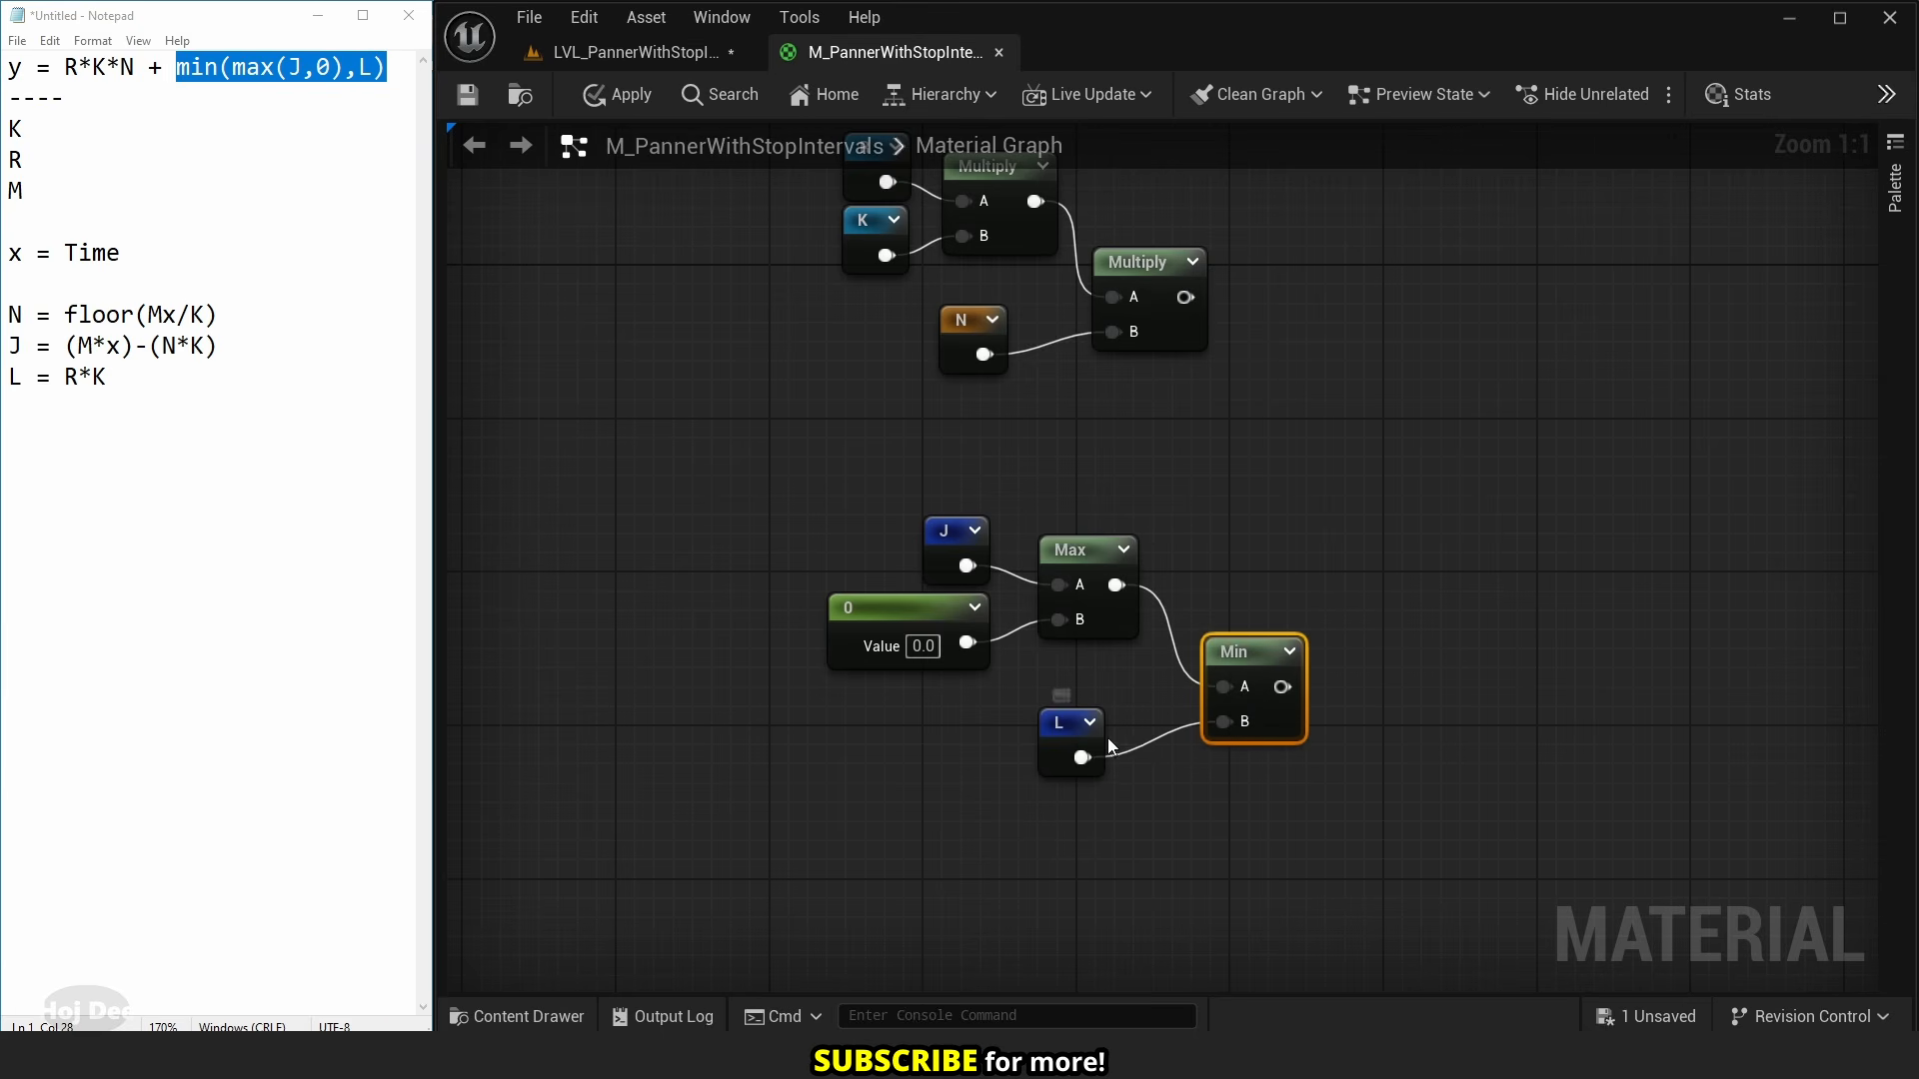
pyautogui.moveTo(1241, 665); pyautogui.dragTo(1209, 622)
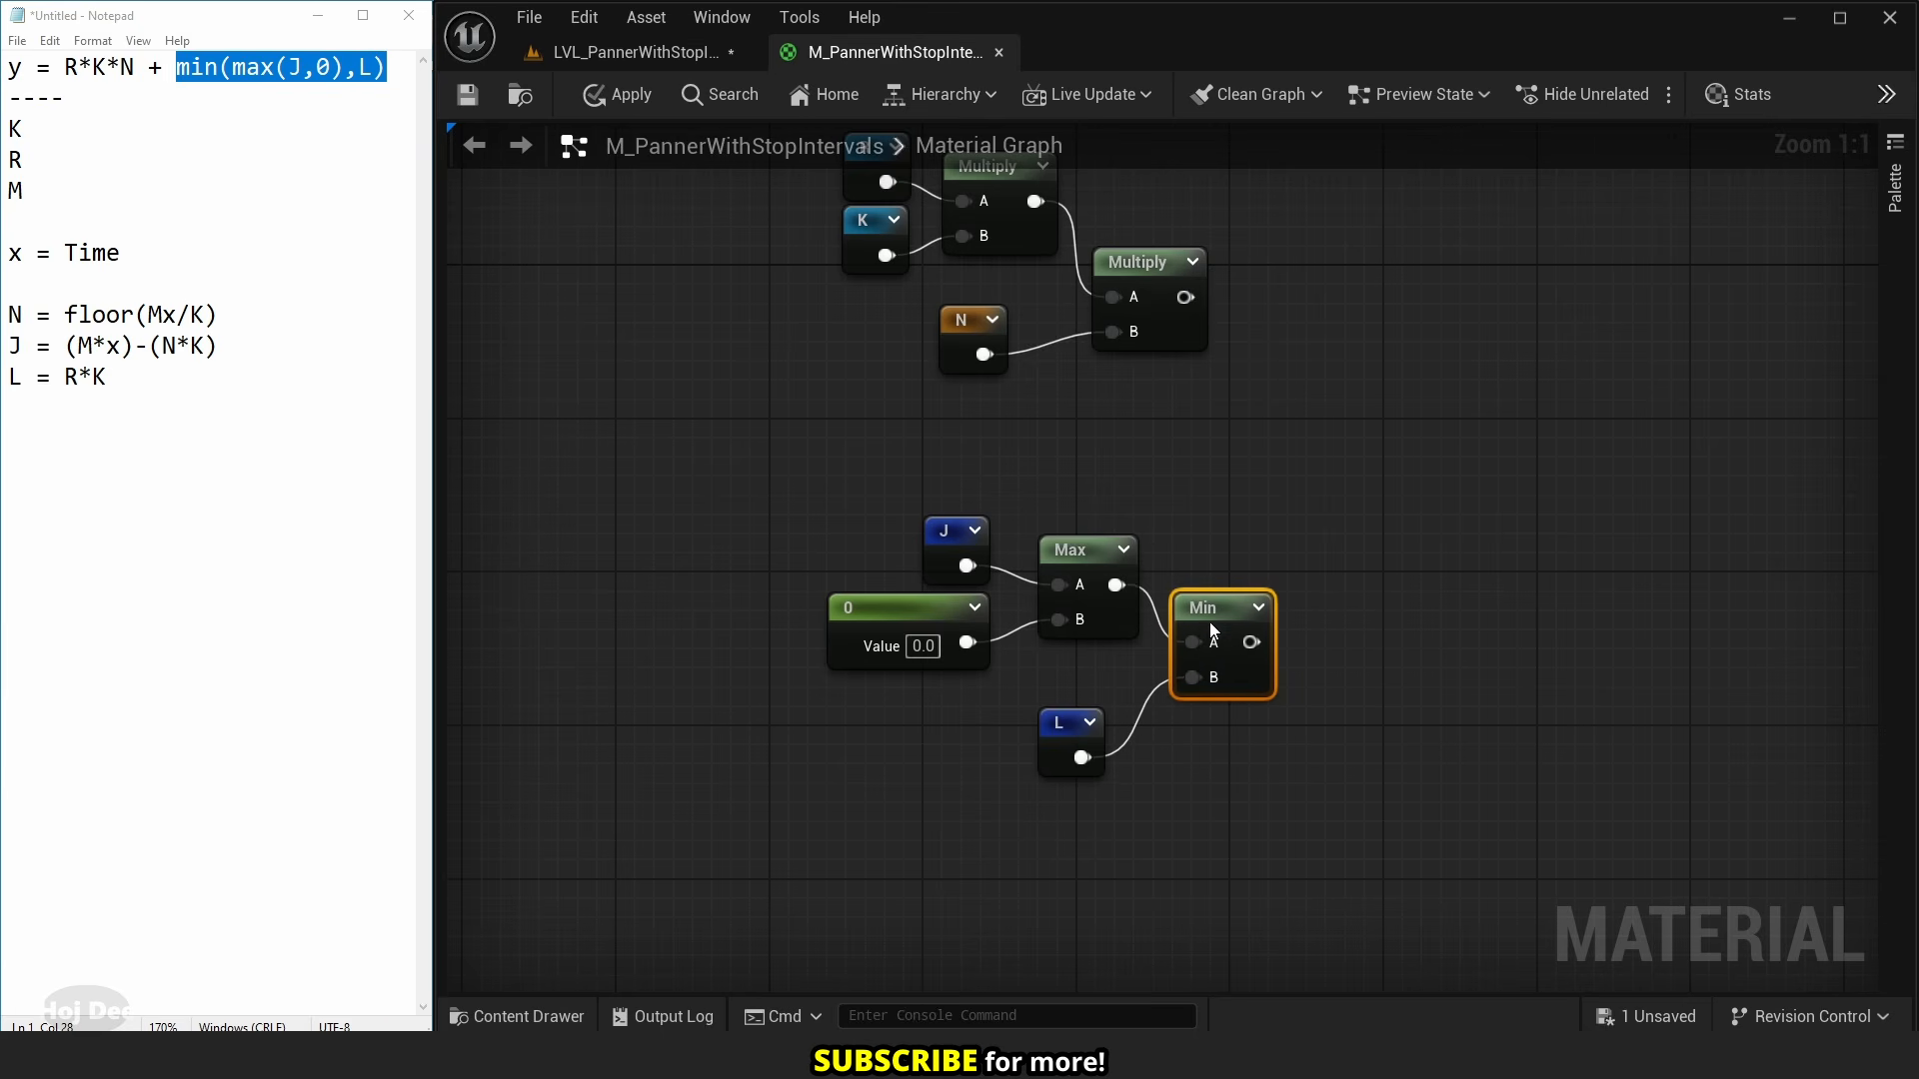
pyautogui.click(1233, 567)
# - Sum the R*K*N product and the Min result with a new Add node placed between the two chains
pyautogui.moveTo(1337, 499); pyautogui.dragTo(1179, 541, button='right')
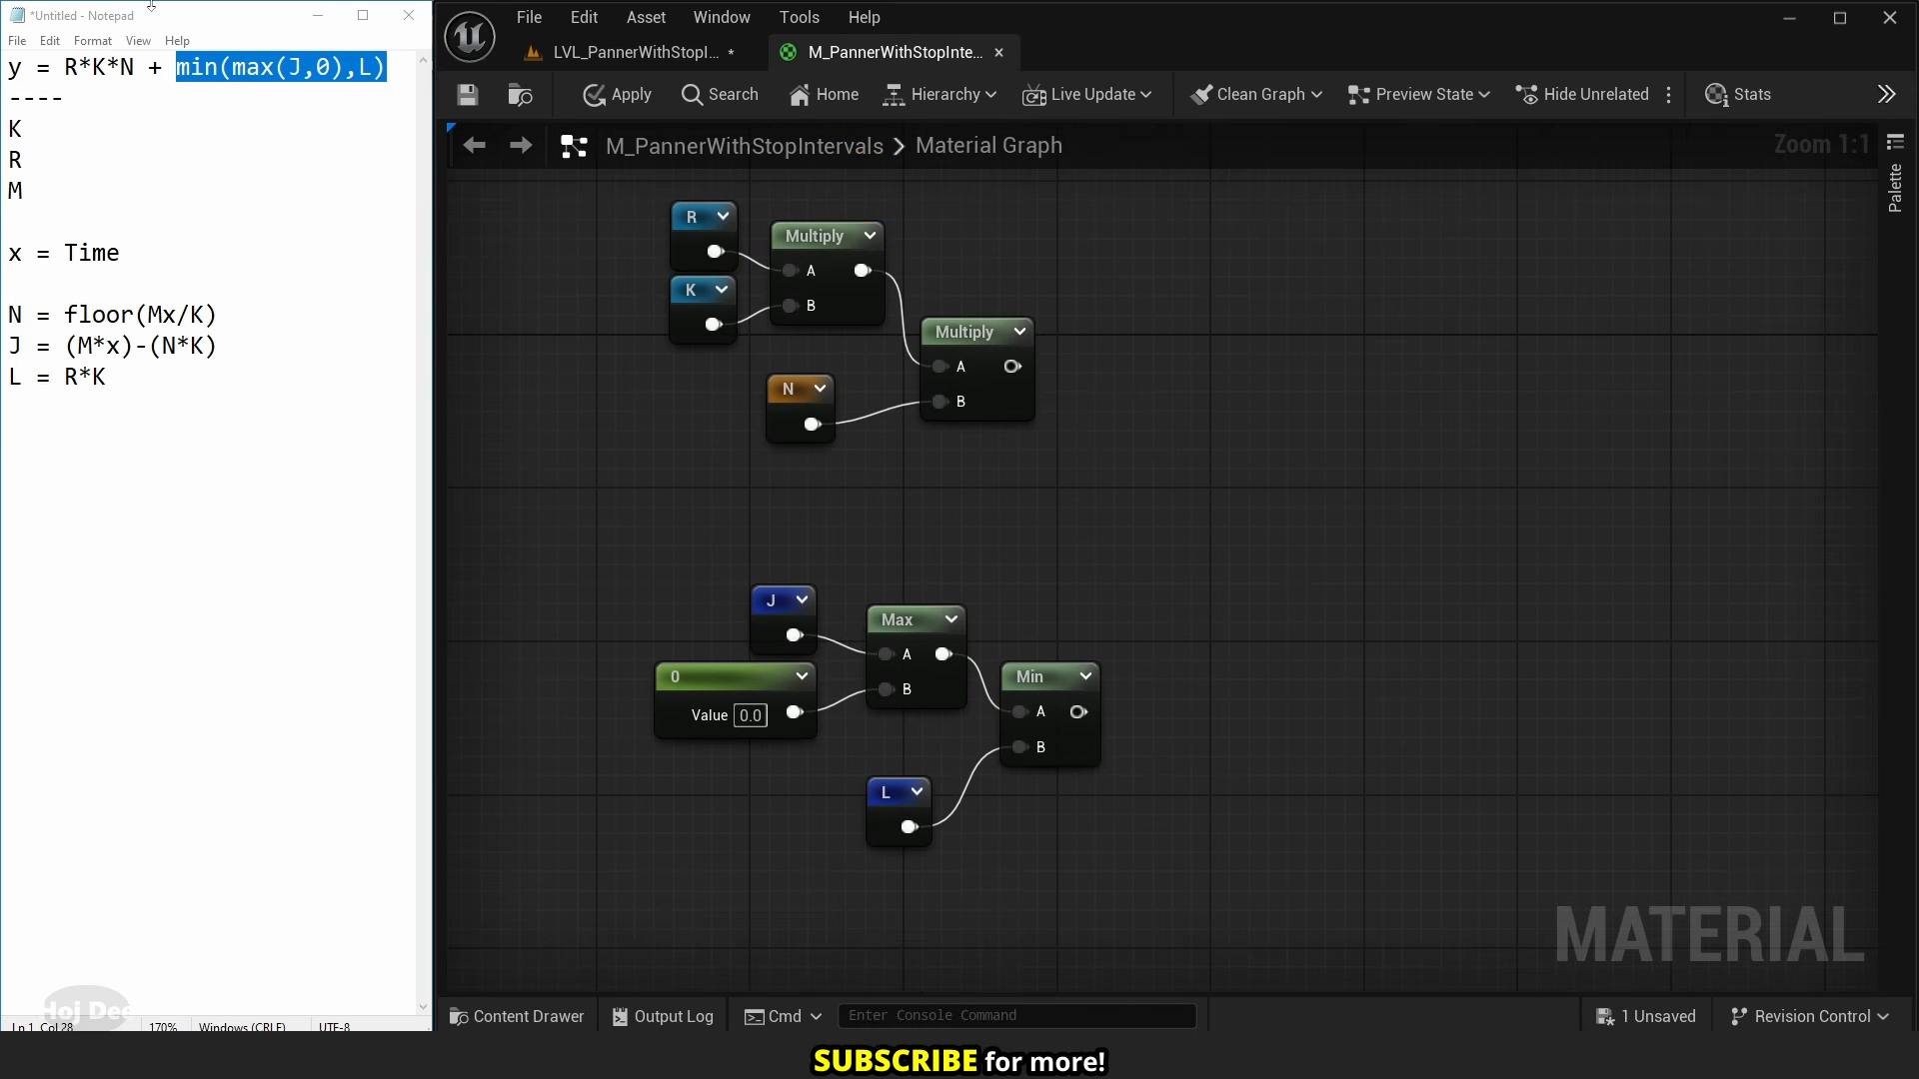
pyautogui.click(1261, 522)
pyautogui.moveTo(1013, 366); pyautogui.dragTo(1079, 712)
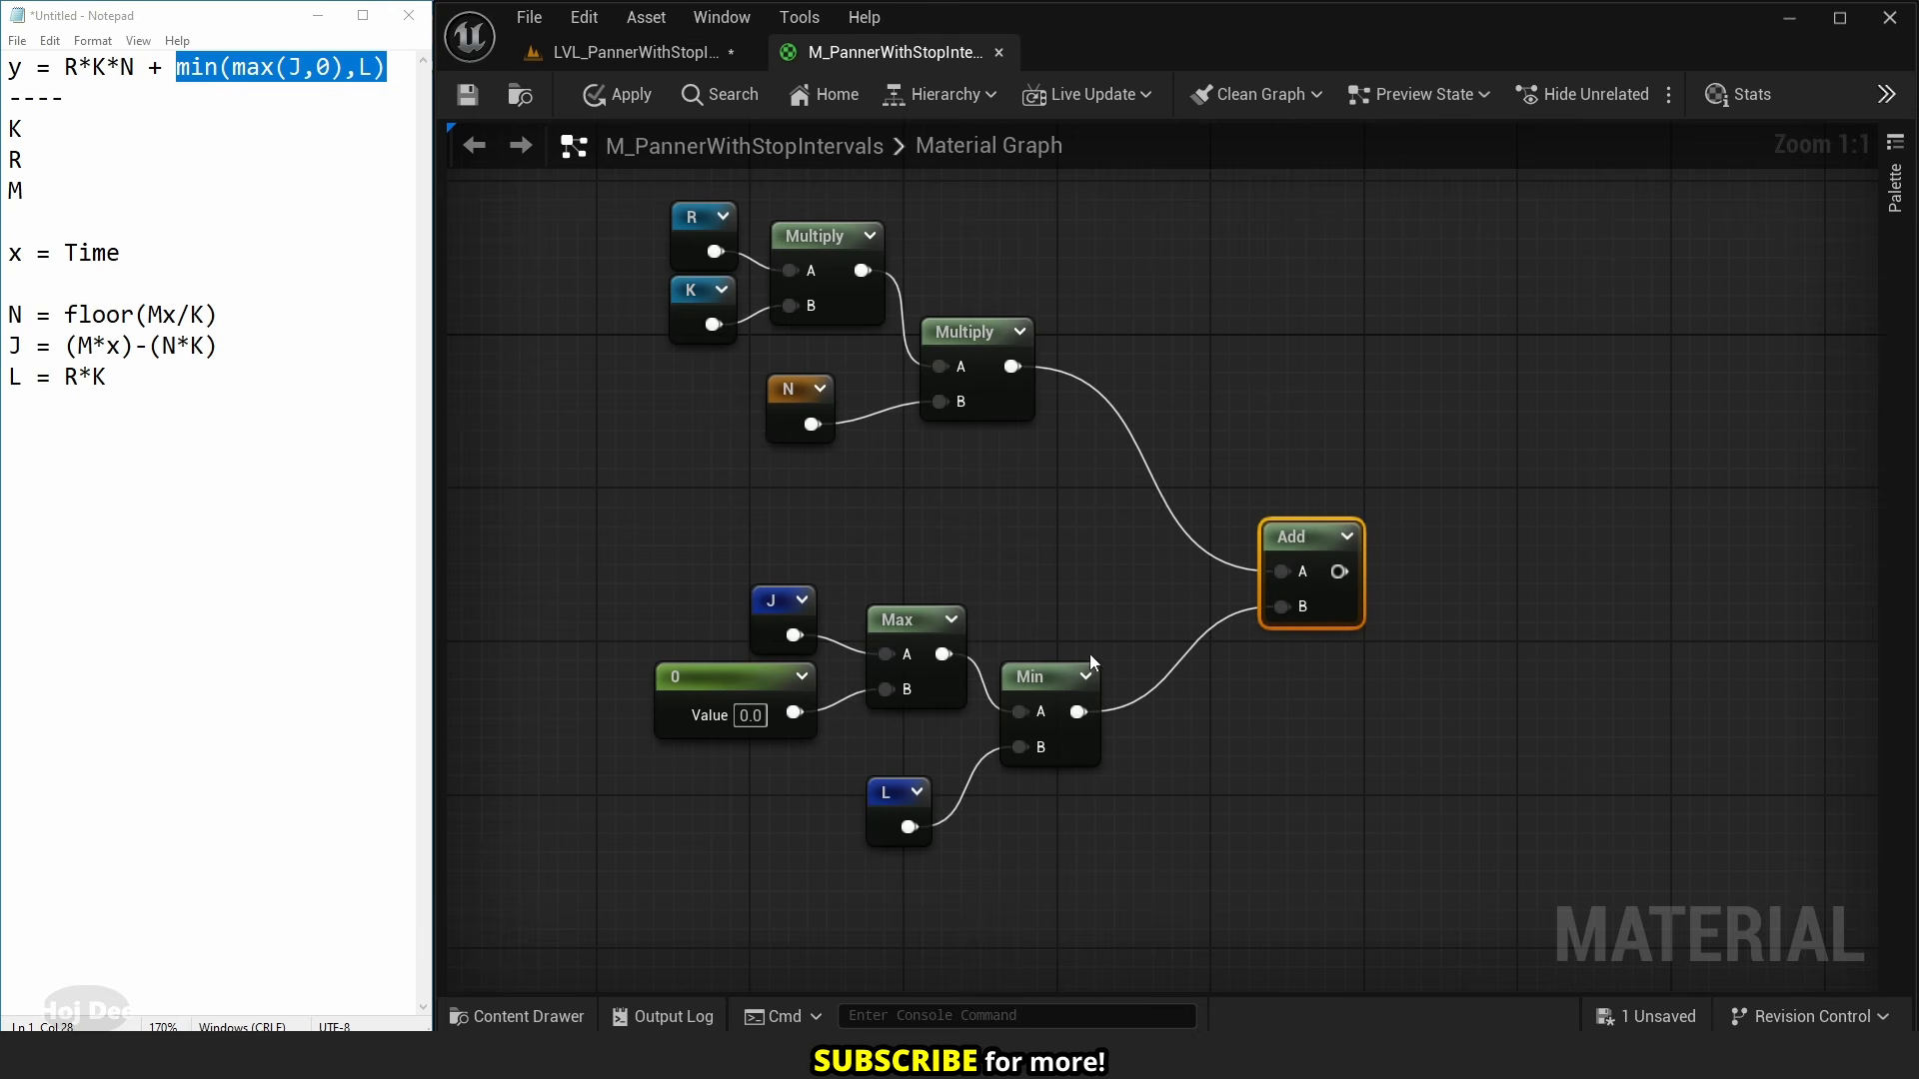
# - Create a named reroute called y from the Add output and place it directly beside the Add node
pyautogui.scroll(-3, 1075, 600)
pyautogui.scroll(2, 1058, 514)
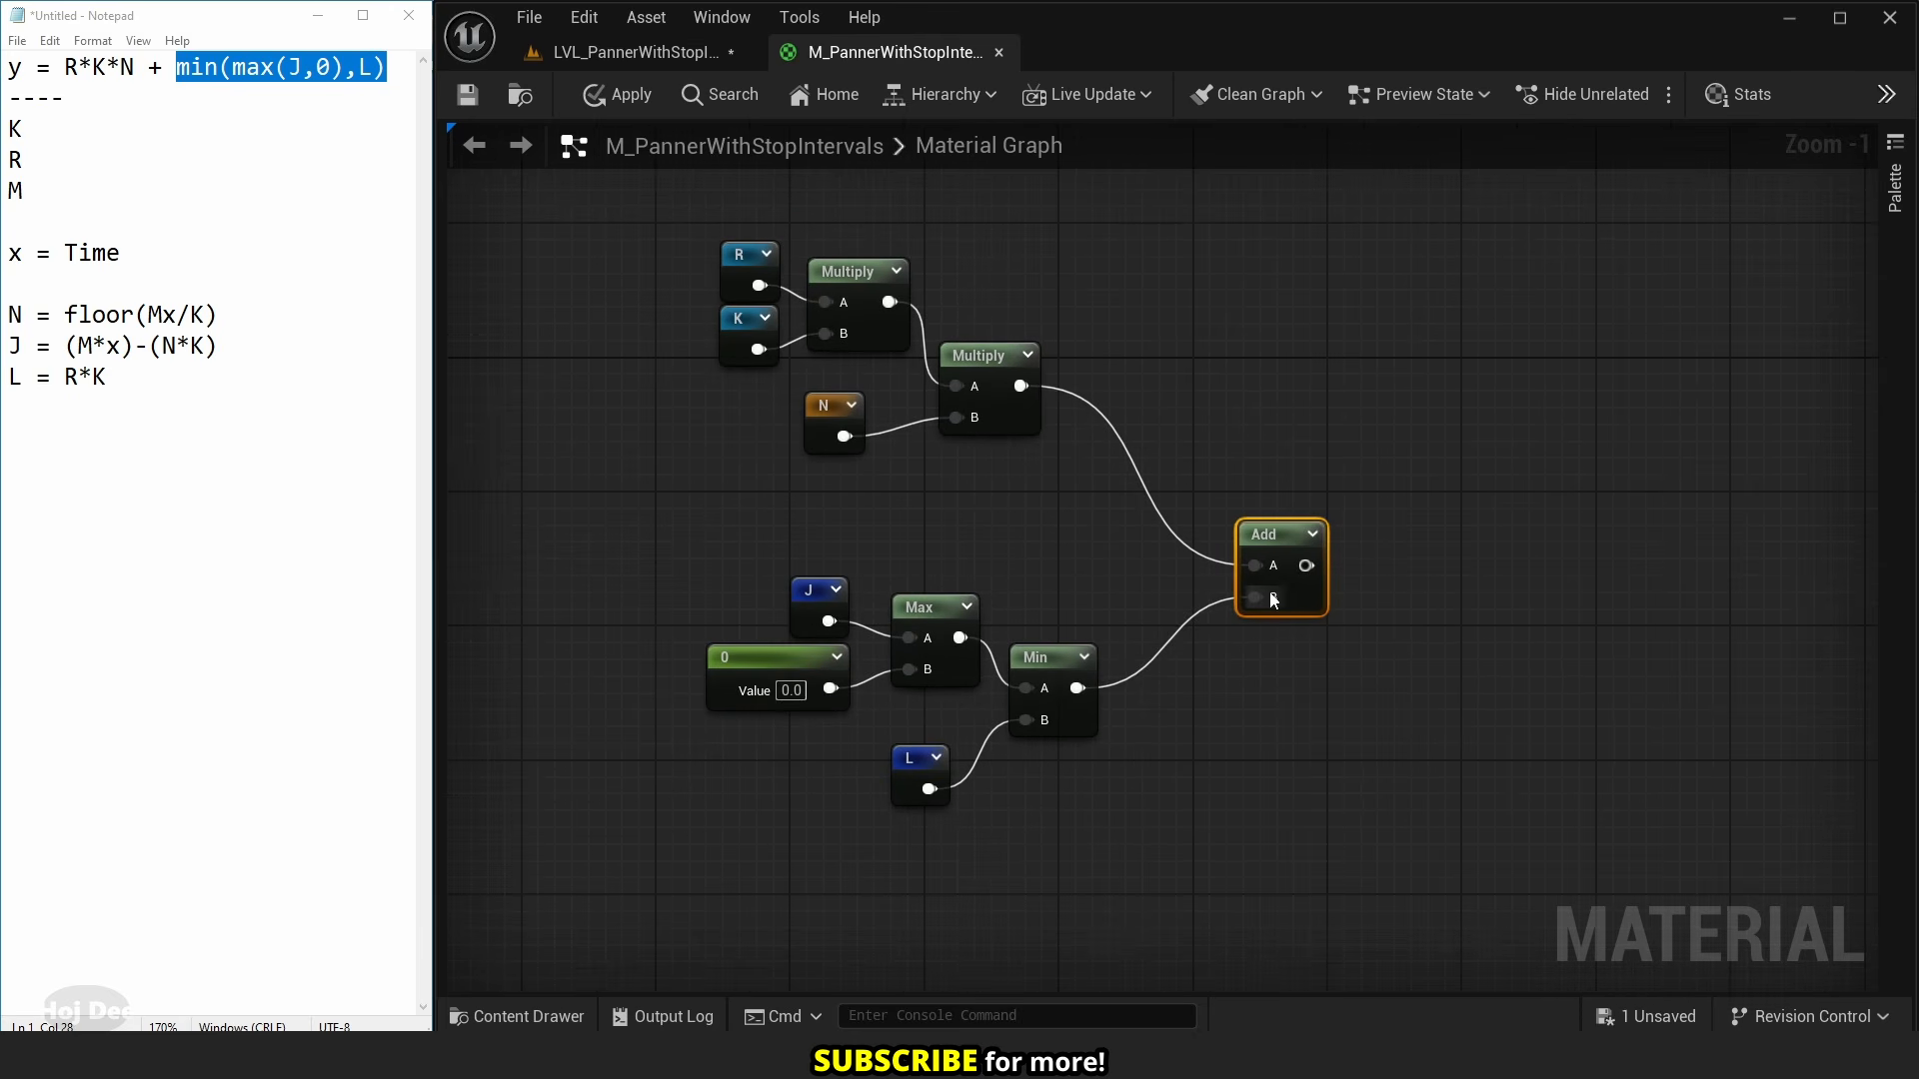
pyautogui.moveTo(1306, 566); pyautogui.dragTo(1381, 596)
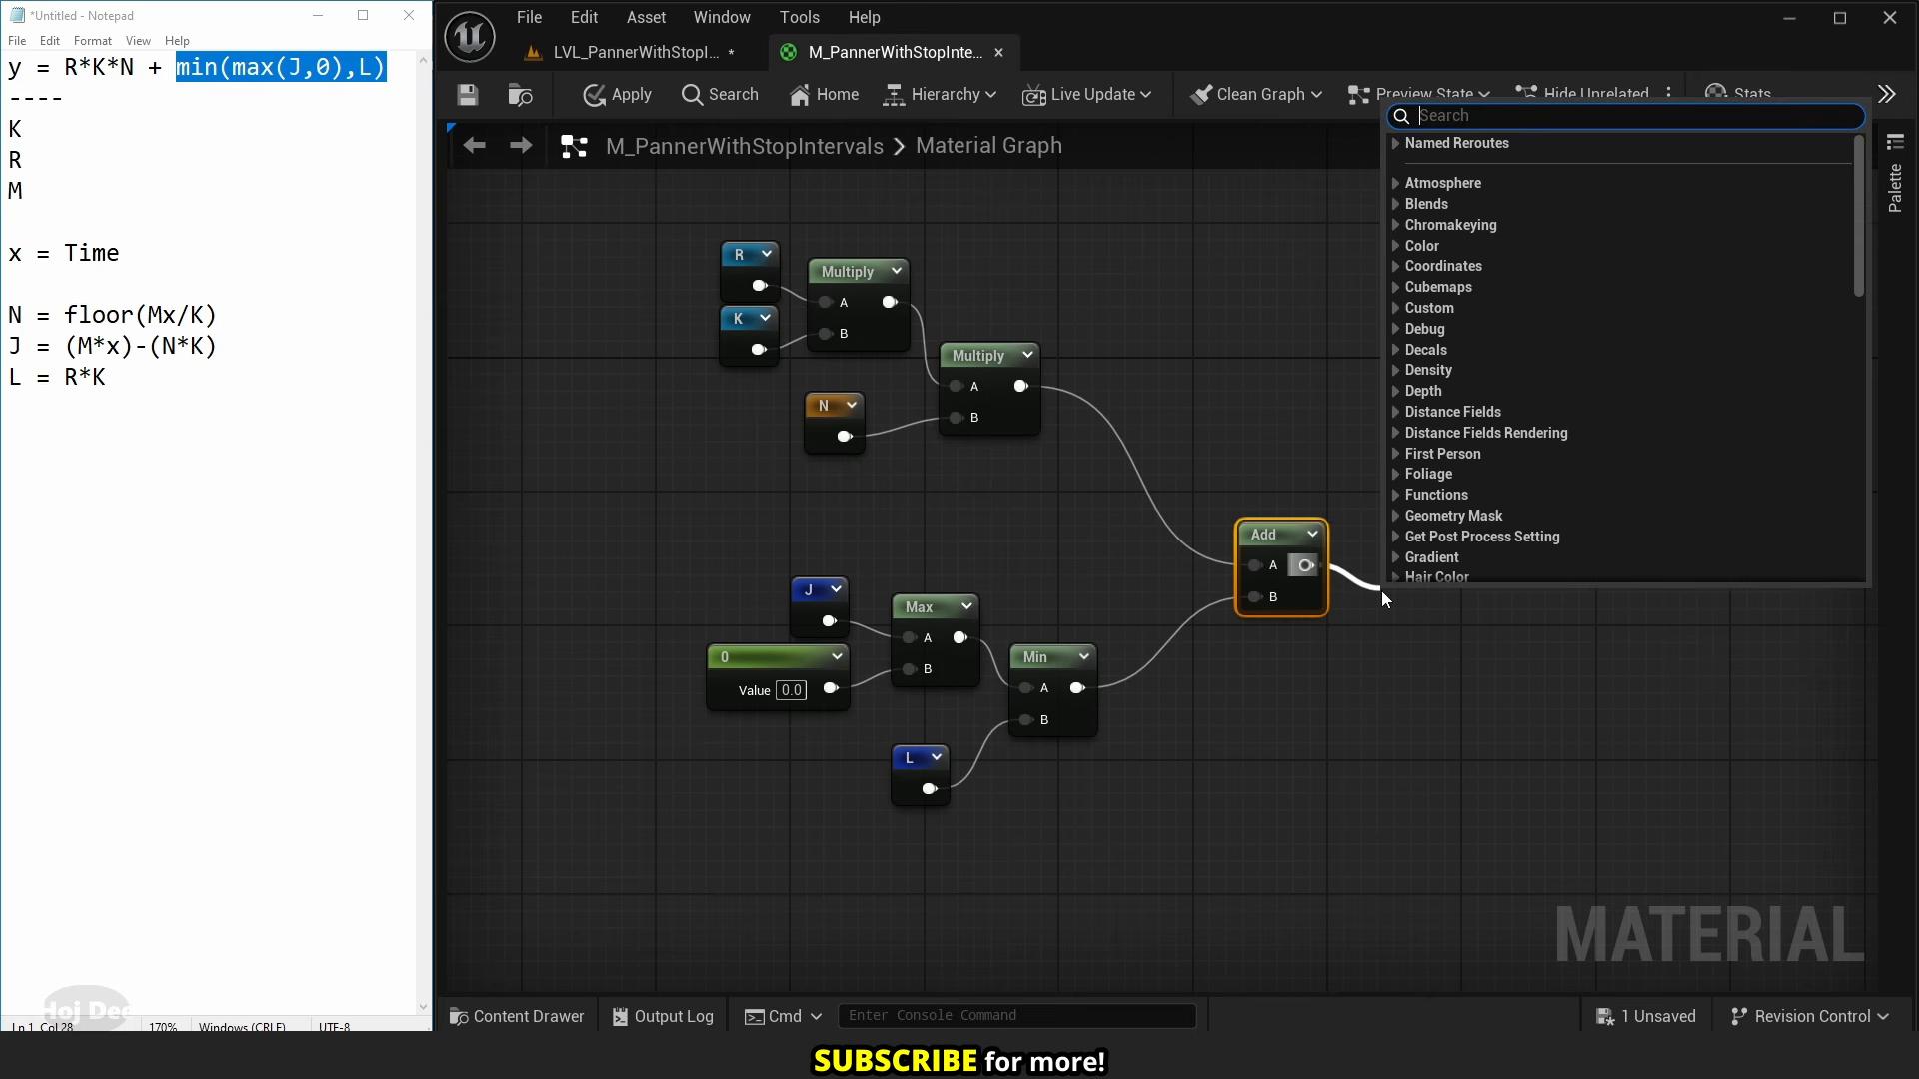
pyautogui.write('named')
pyautogui.press('Return')
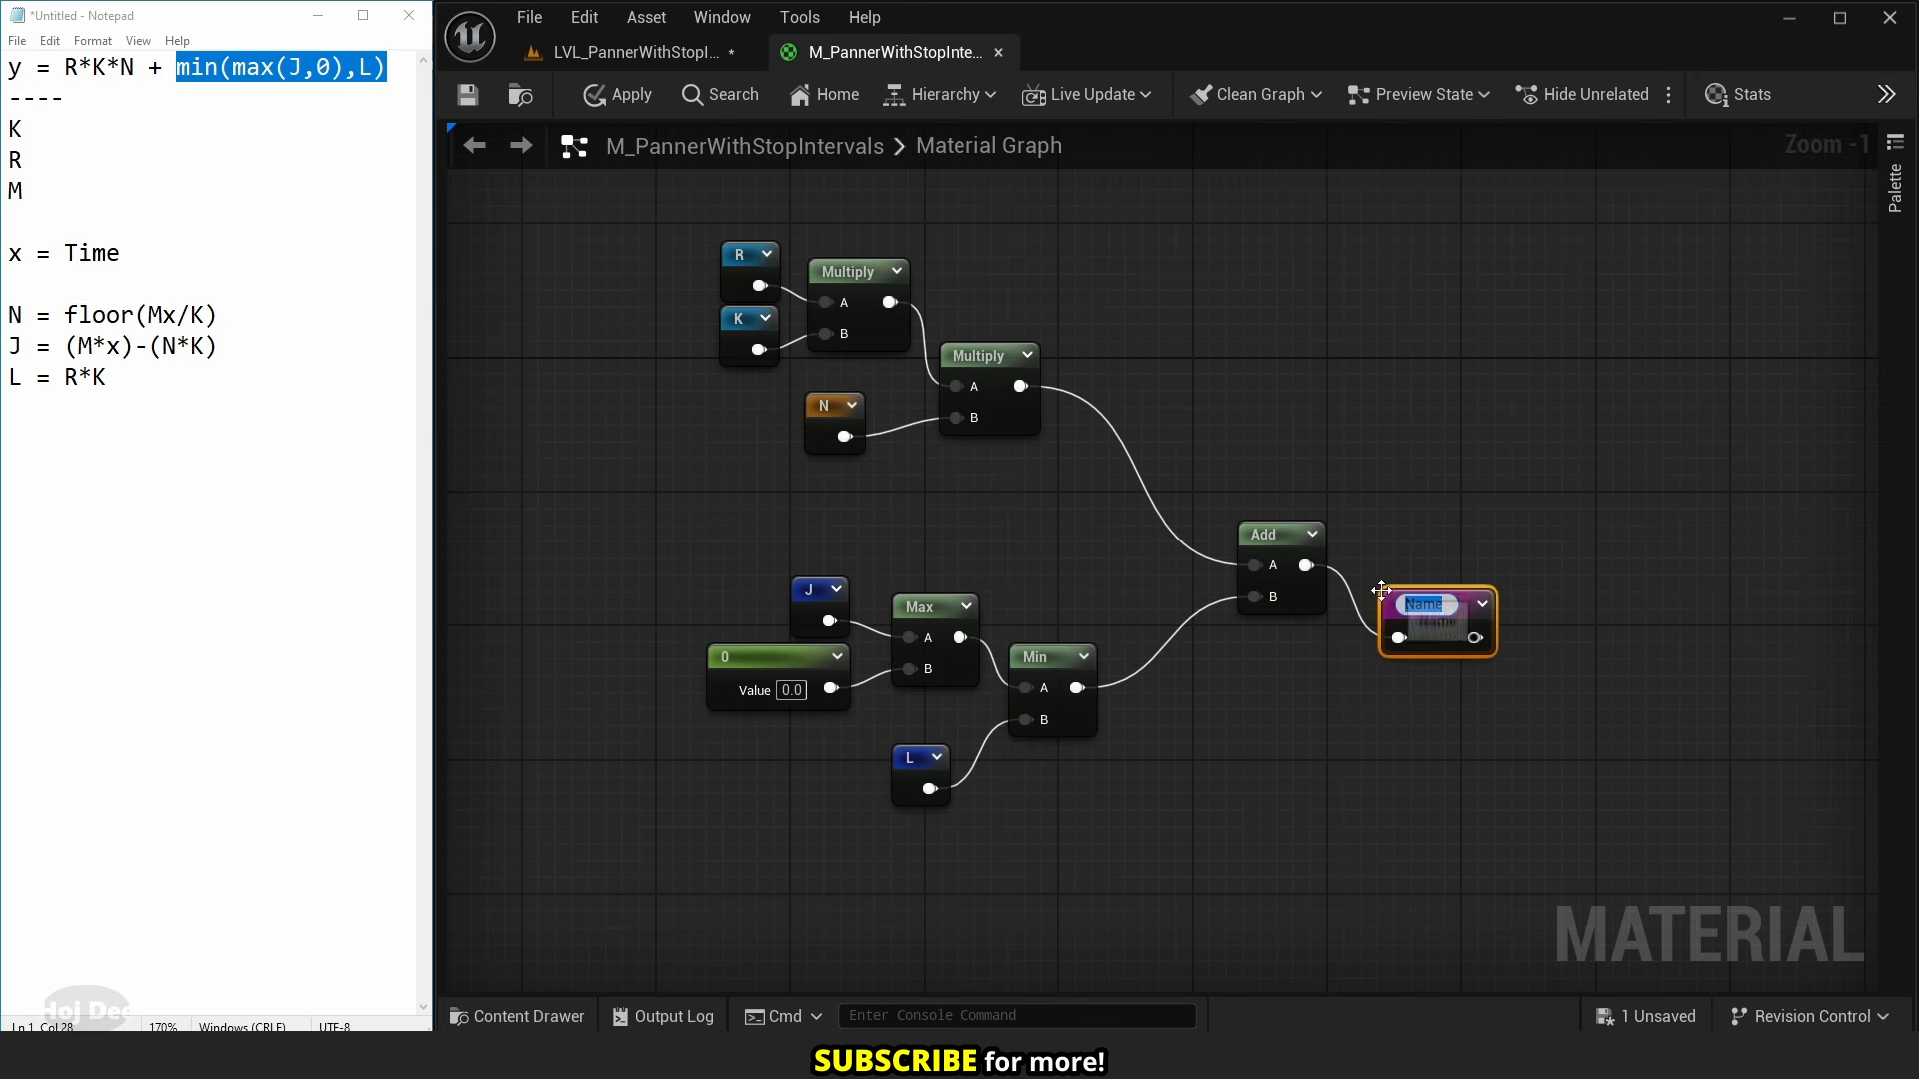
pyautogui.write('y')
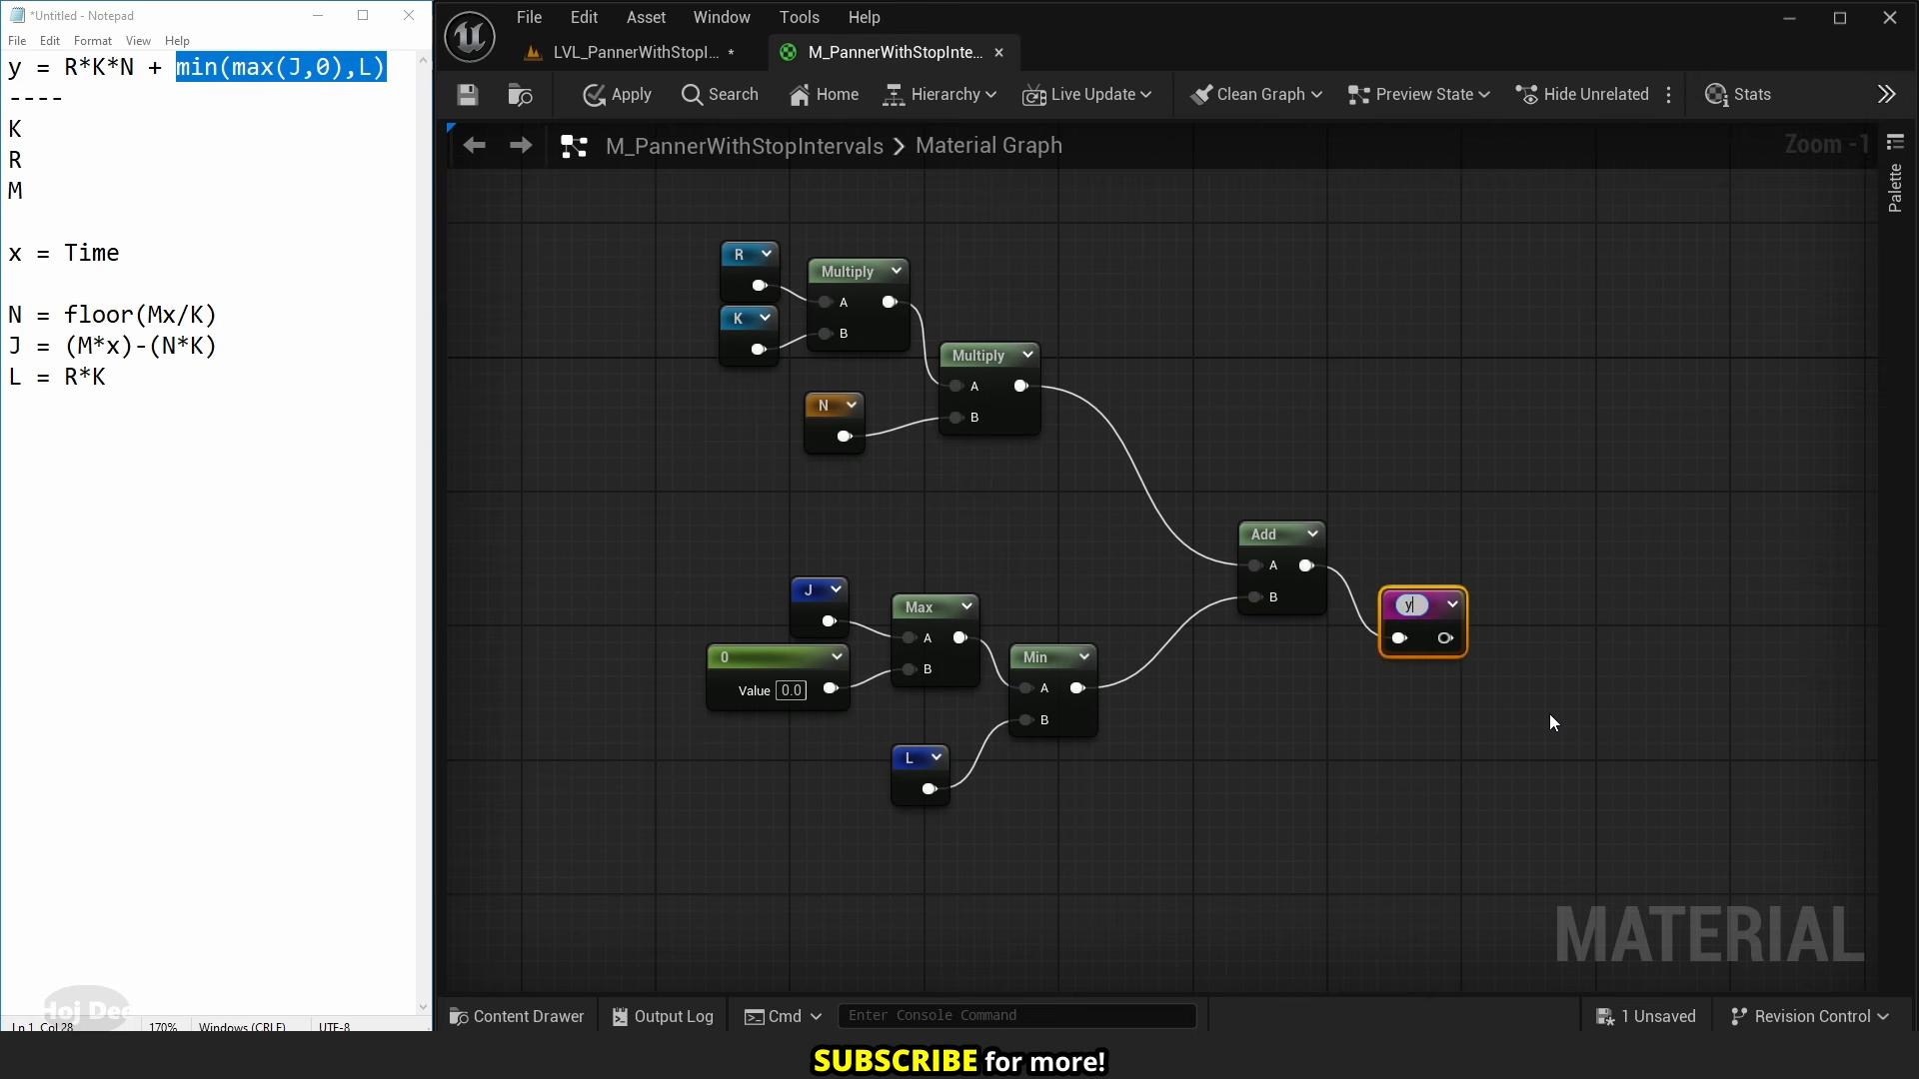
pyautogui.press('Return')
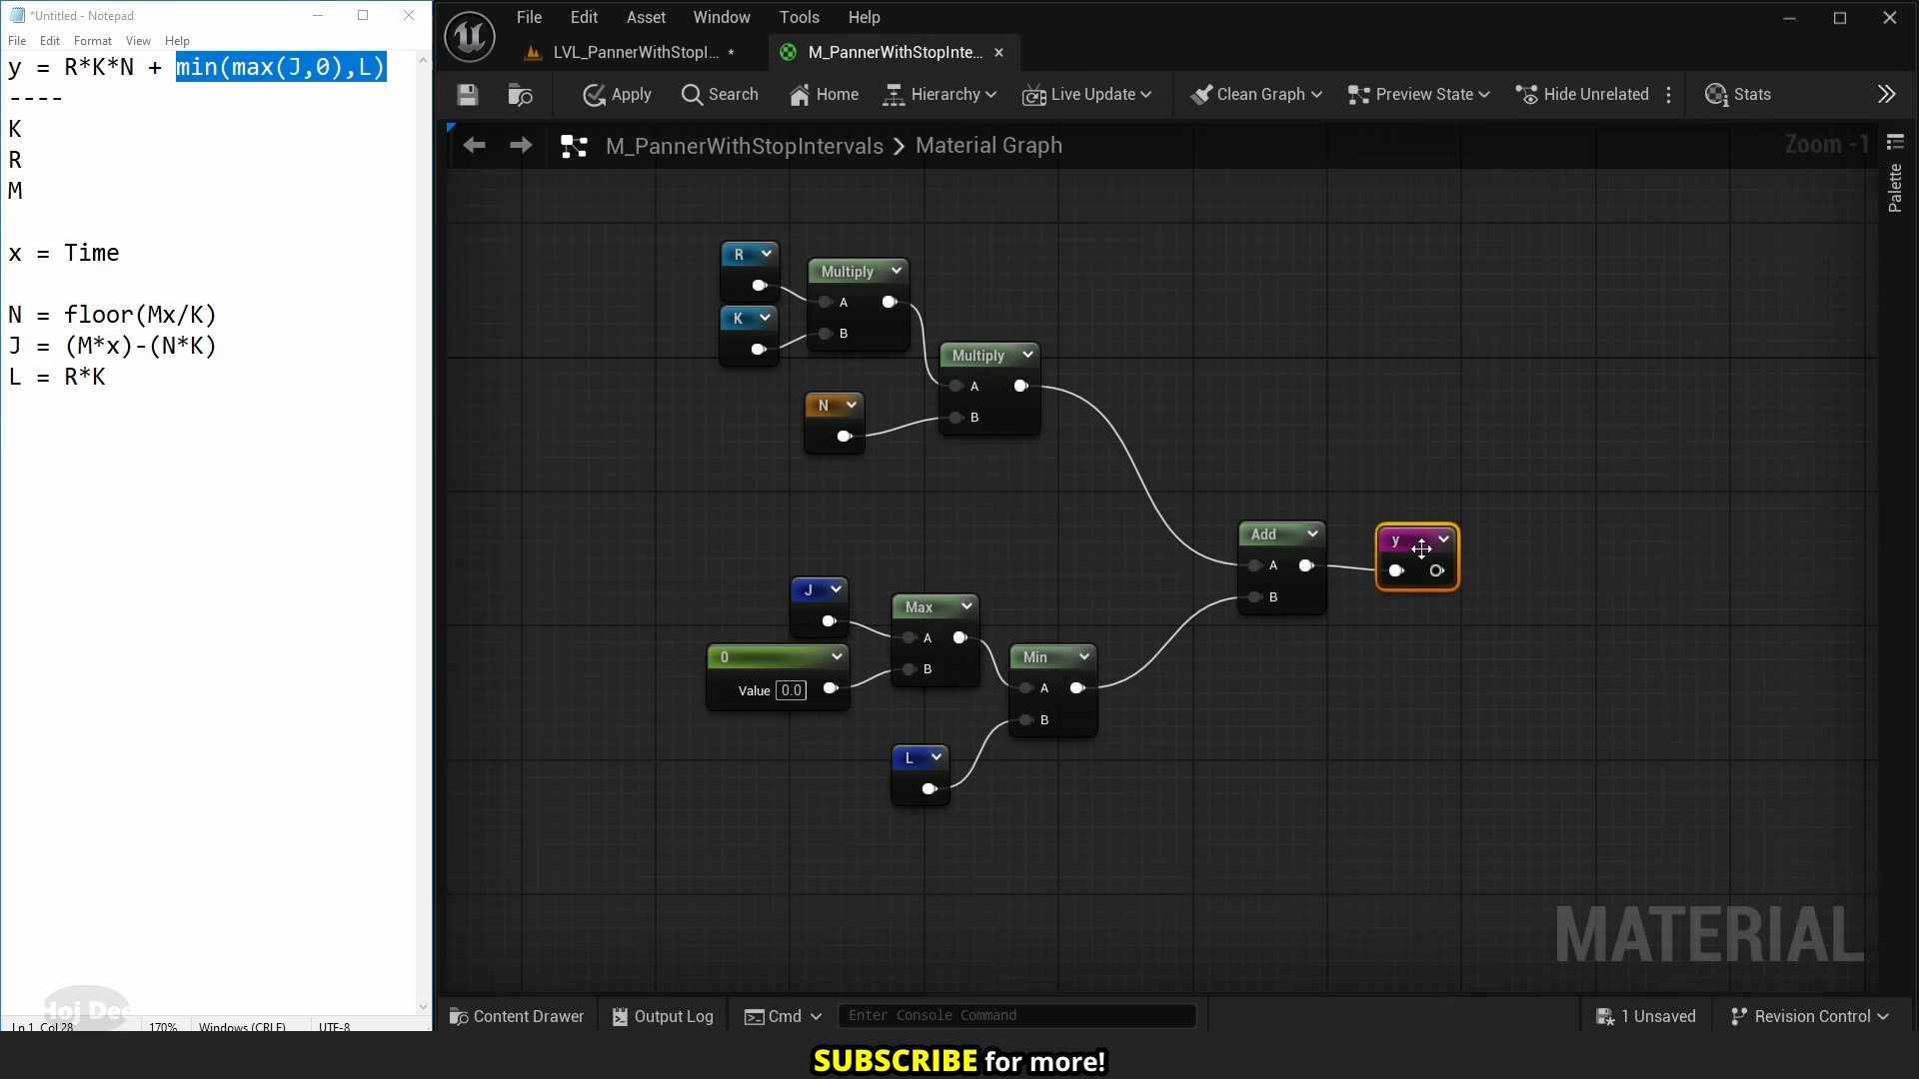
# - Add a y named reroute usage near the Speed X parameter and connect it to the speed Multiply's A input
pyautogui.scroll(-5, 1413, 620)
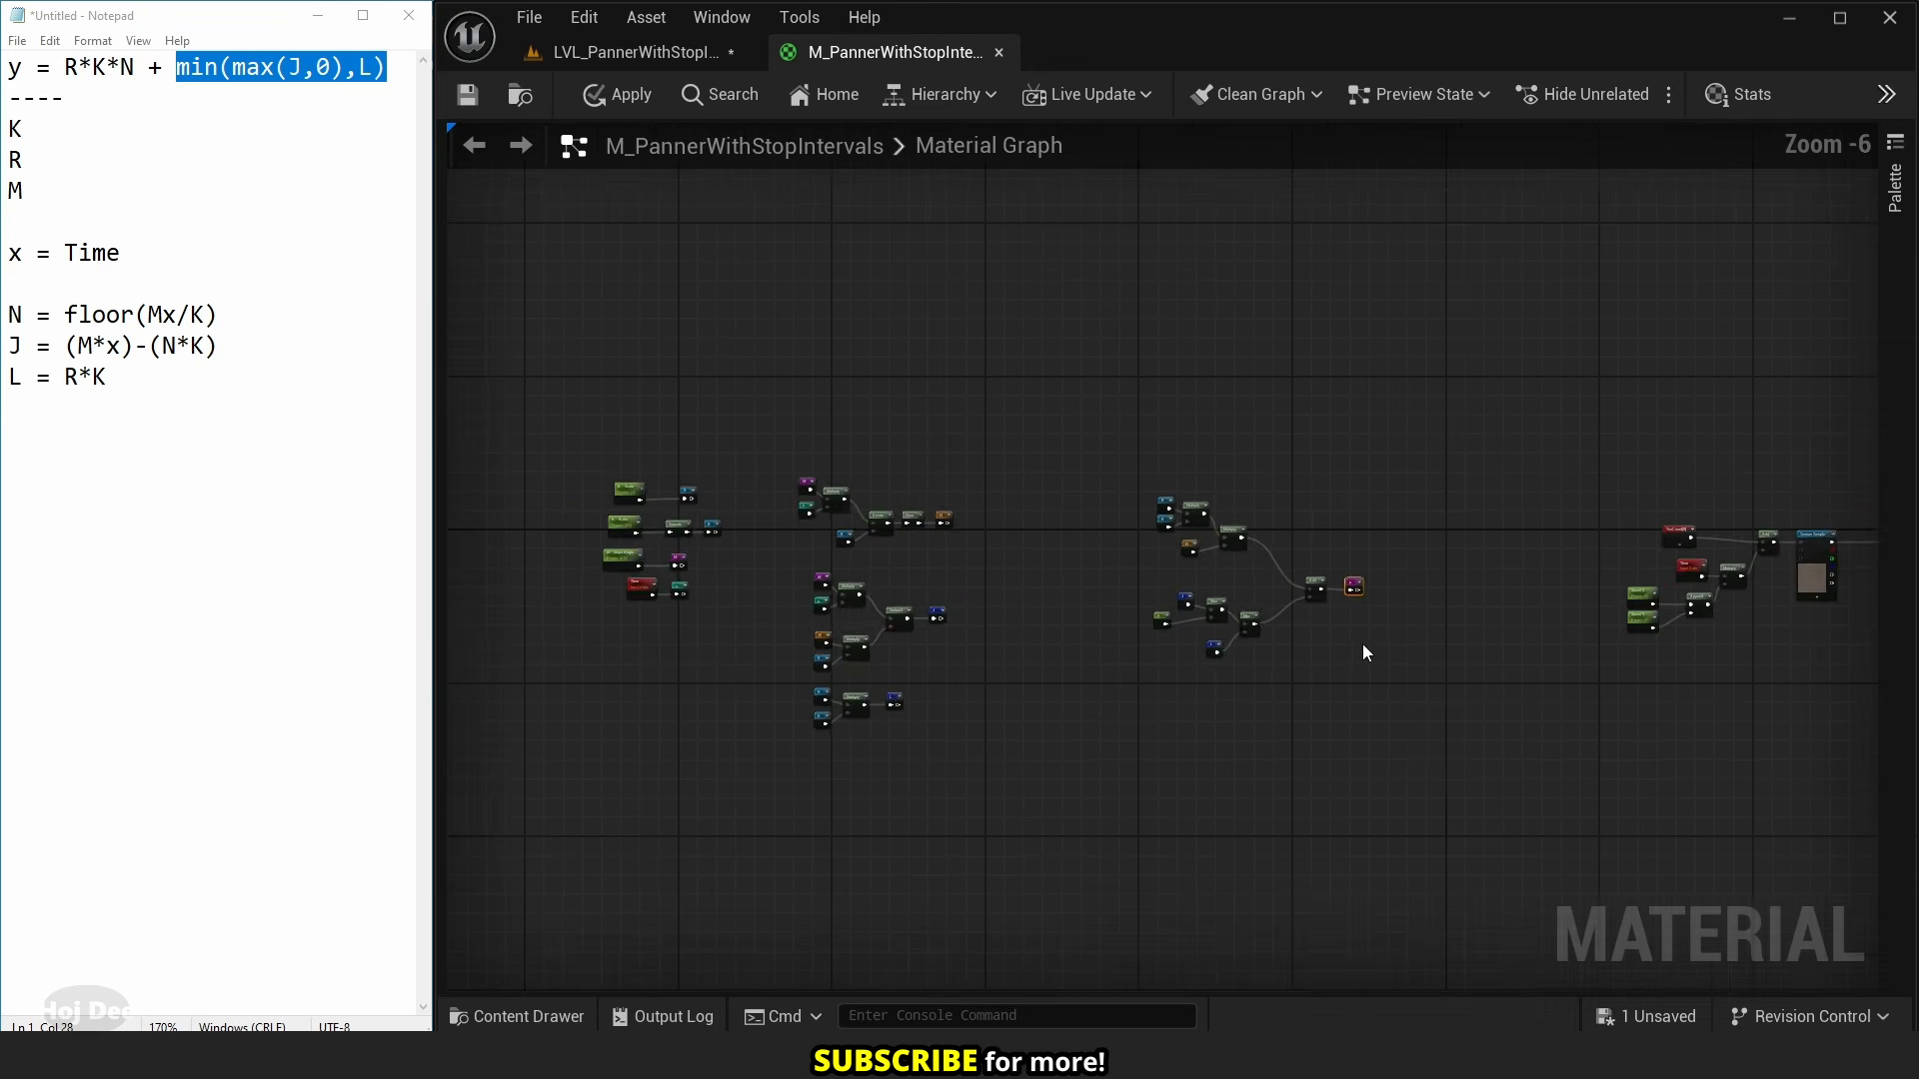
pyautogui.moveTo(1404, 644); pyautogui.dragTo(874, 621, button='right')
pyautogui.scroll(6, 1251, 584)
pyautogui.moveTo(871, 470); pyautogui.dragTo(954, 544, button='right')
pyautogui.rightClick(871, 495)
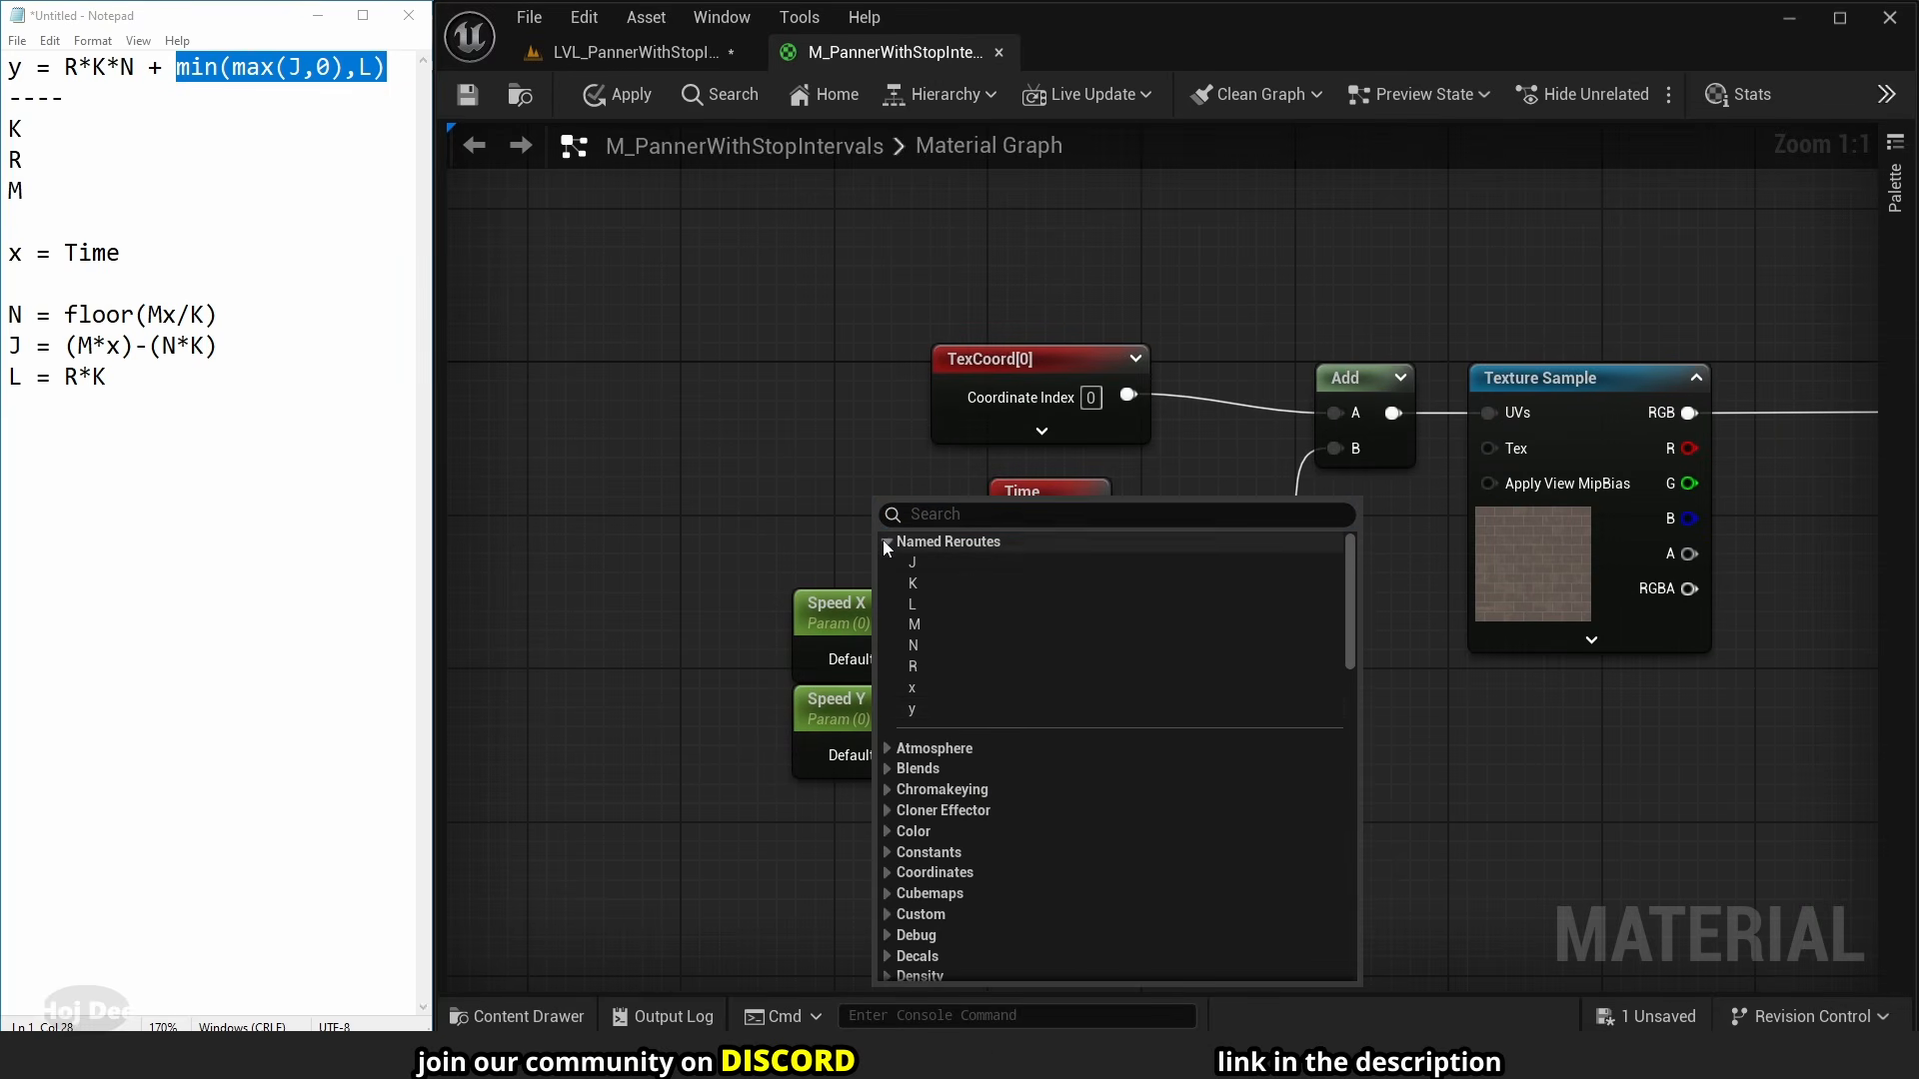
pyautogui.click(925, 708)
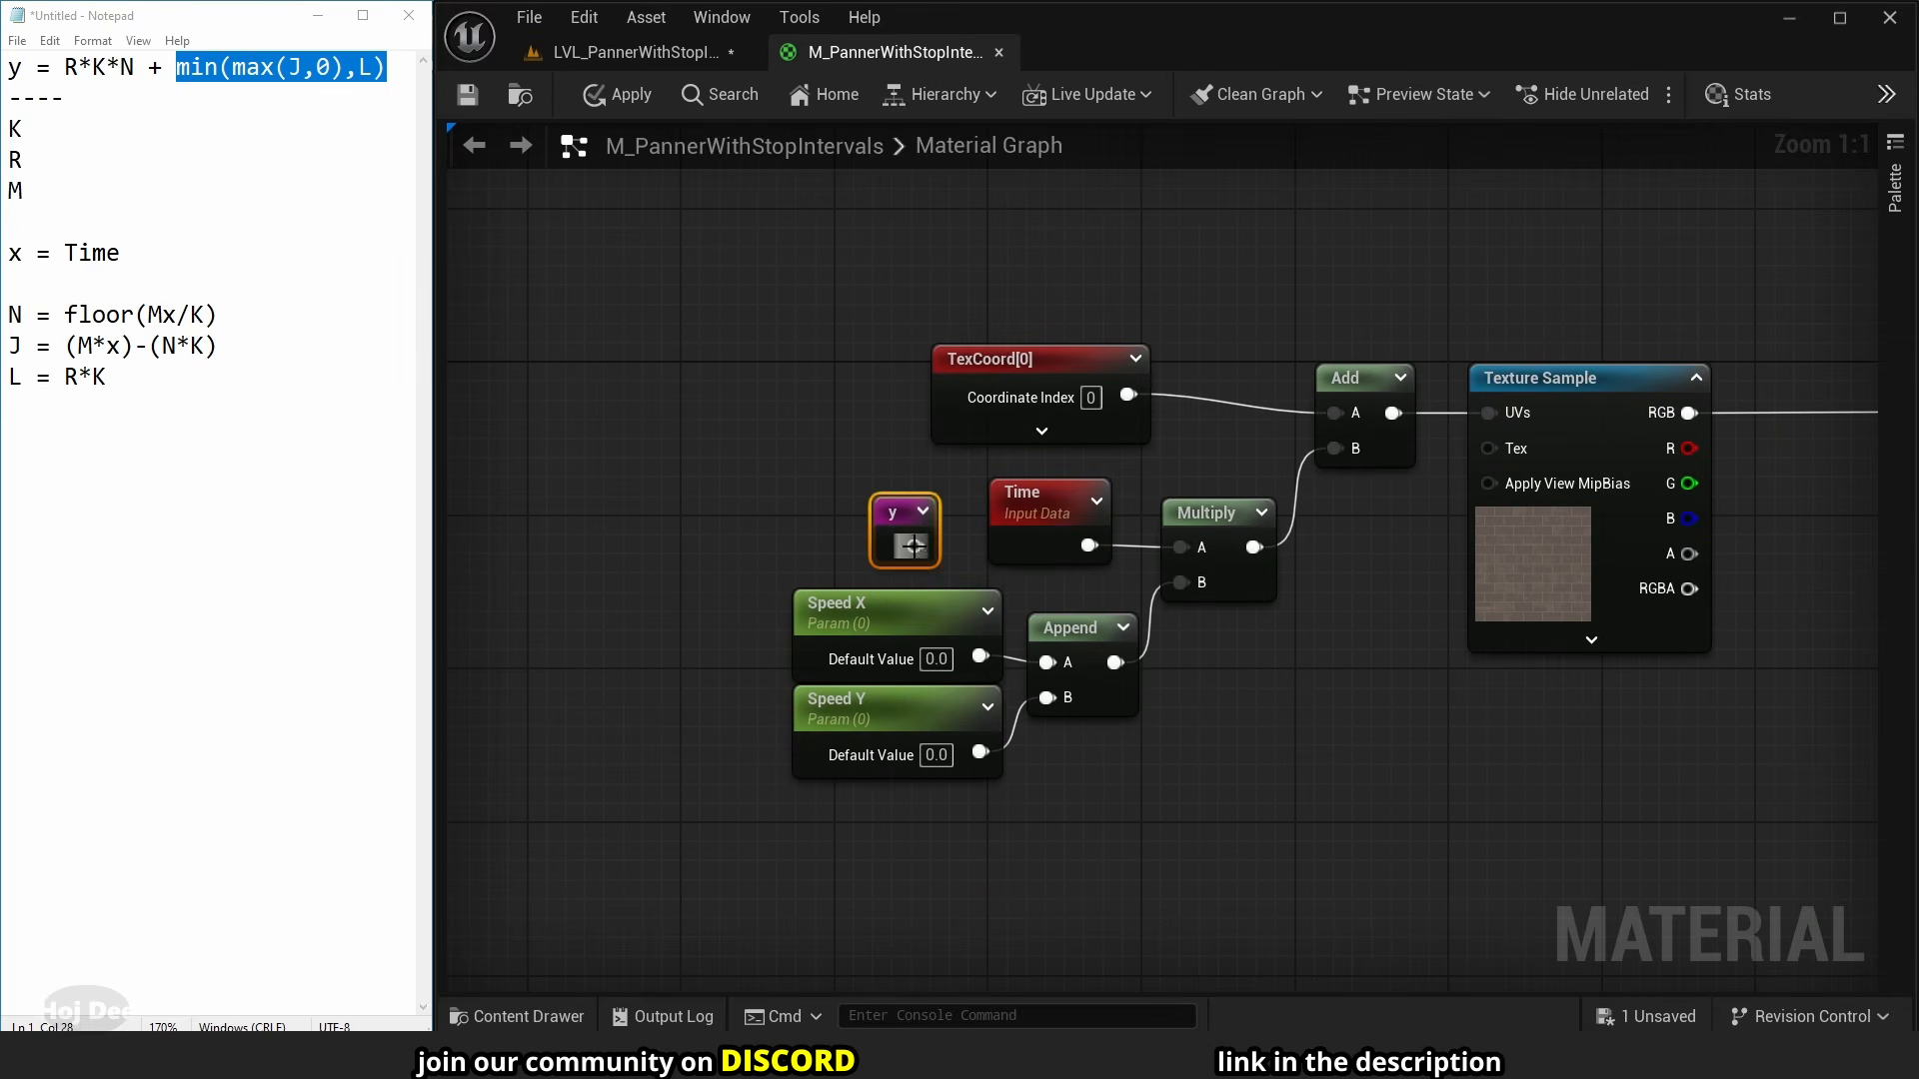
pyautogui.moveTo(913, 546); pyautogui.dragTo(1181, 546)
# - Delete the disconnected Time node, putting y in its place beside the Multiply node, and save the material
pyautogui.moveTo(1044, 508); pyautogui.dragTo(777, 450)
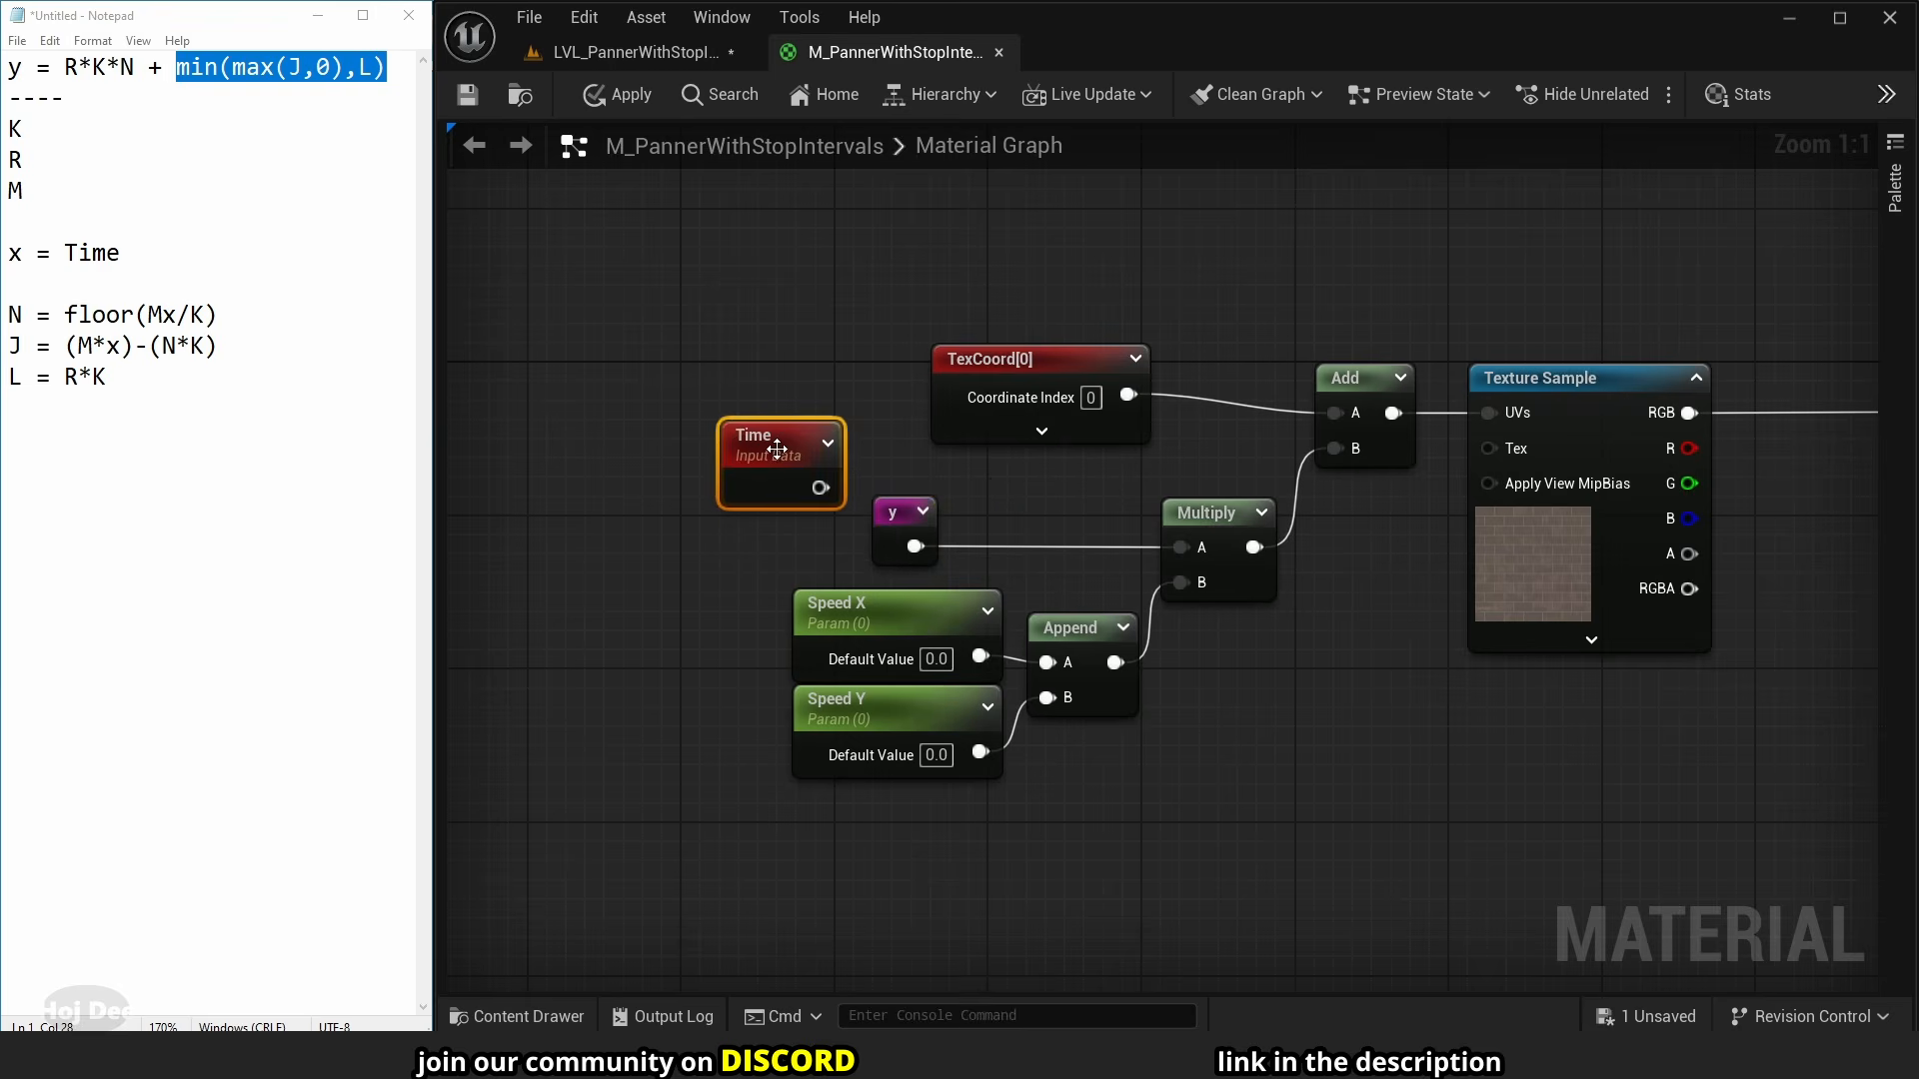
pyautogui.press('Delete')
pyautogui.moveTo(884, 514); pyautogui.dragTo(988, 520)
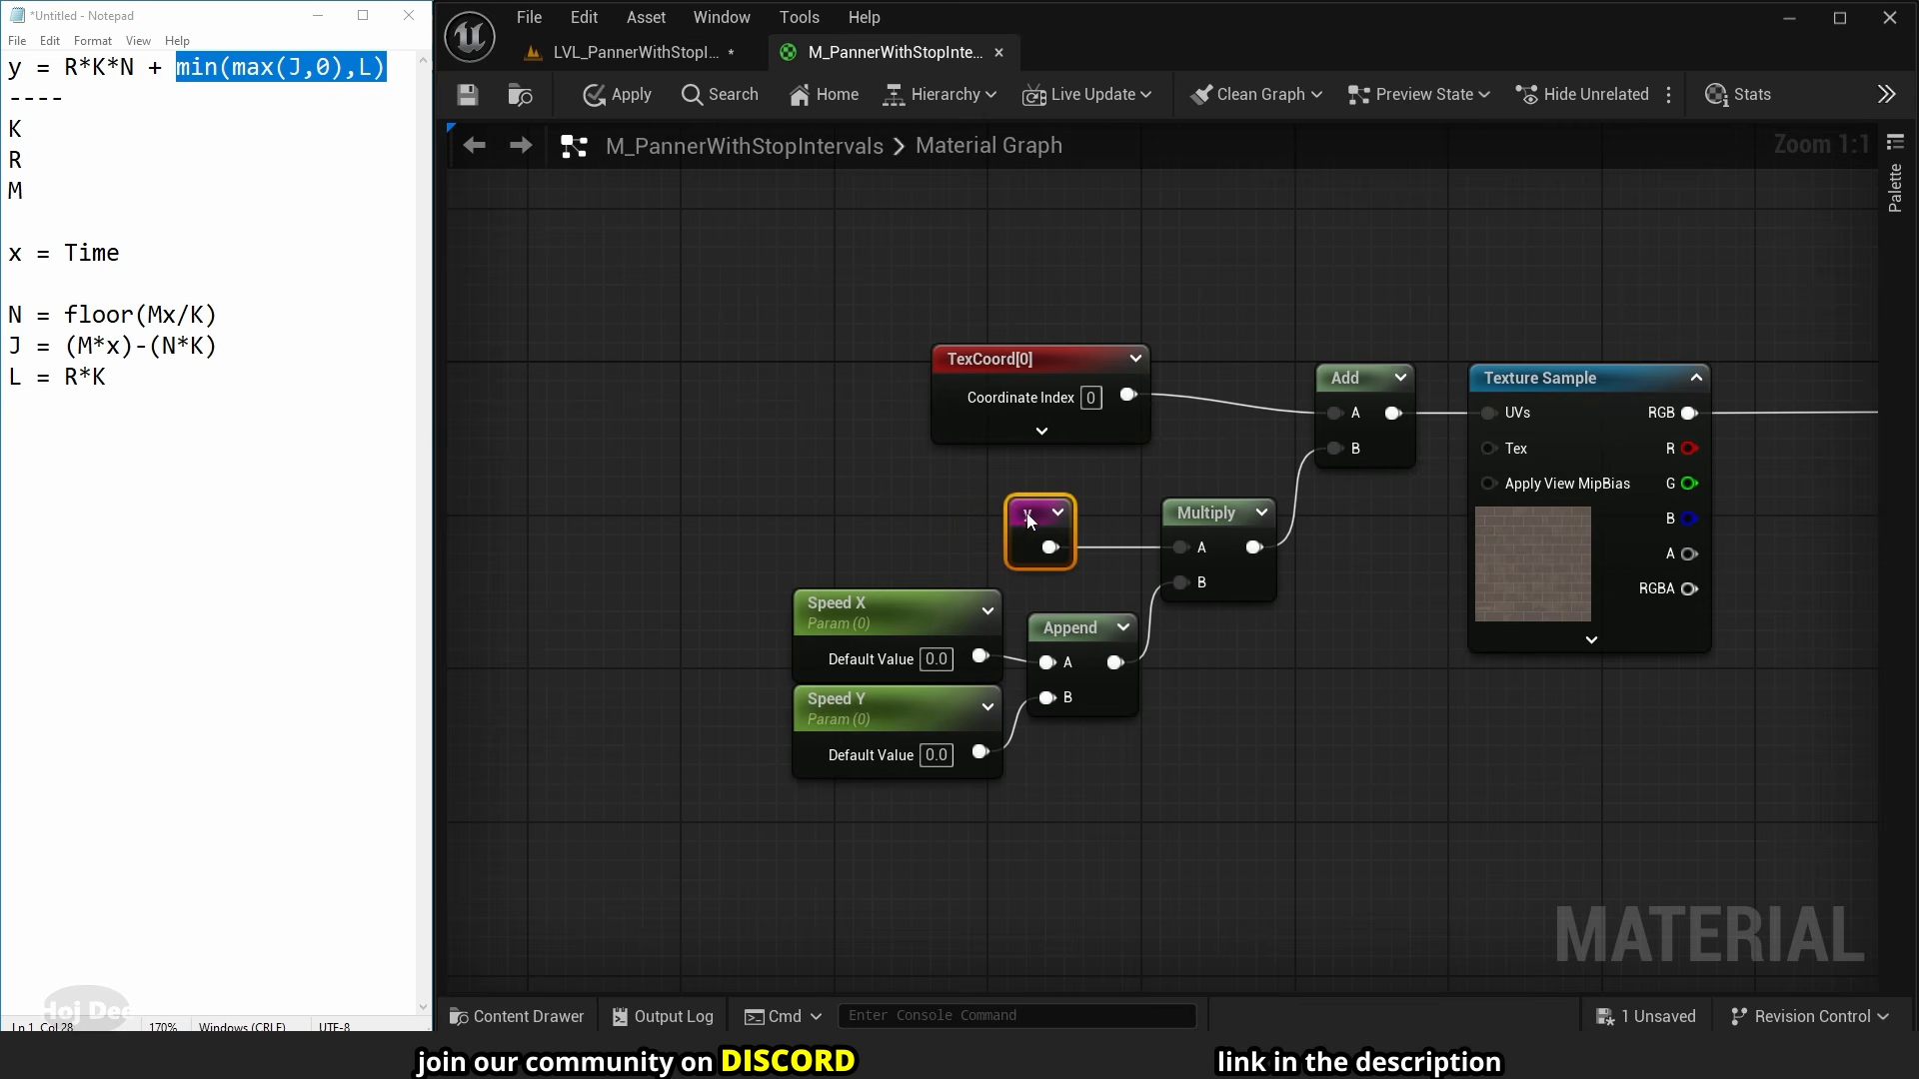
pyautogui.click(466, 96)
# - Set the default value of the M - Slope Angle parameter to 1
pyautogui.moveTo(658, 314); pyautogui.dragTo(1122, 431, button='right')
pyautogui.scroll(-8, 1059, 455)
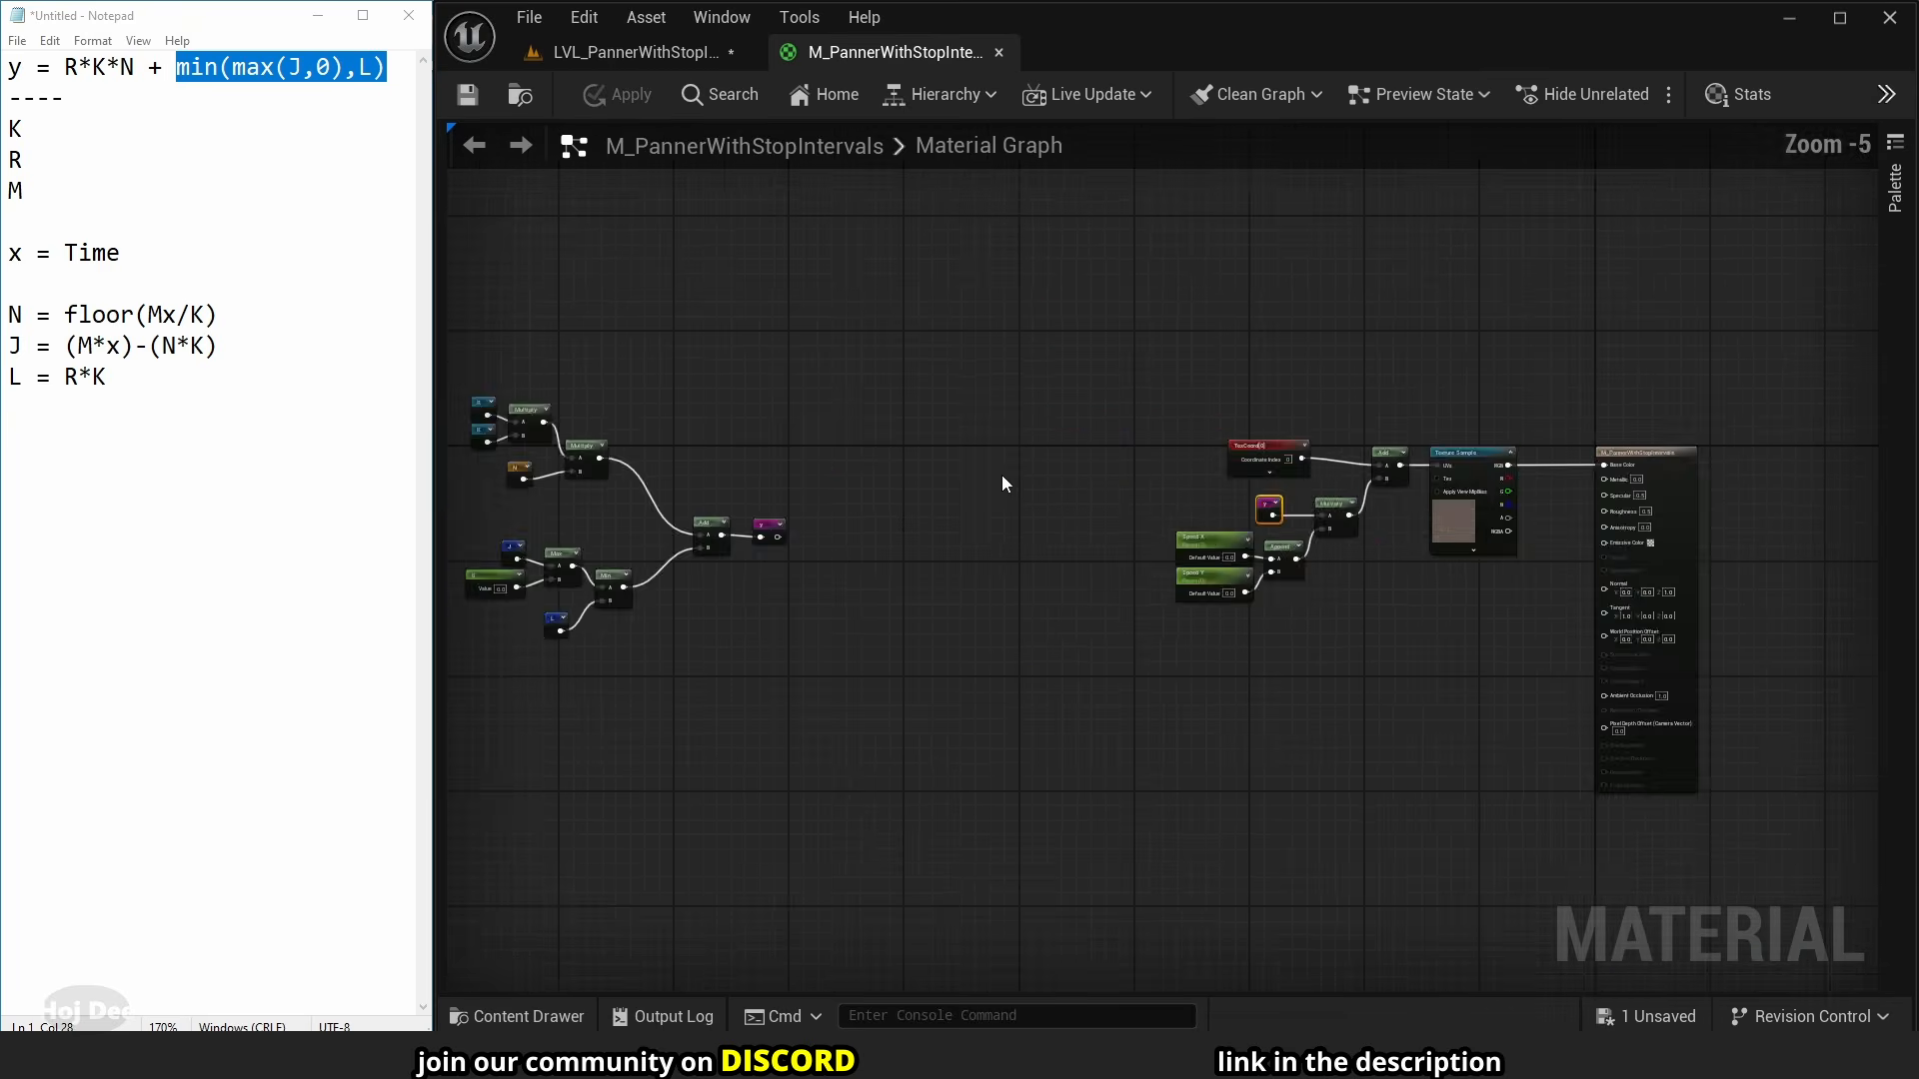
pyautogui.moveTo(840, 520); pyautogui.dragTo(1401, 533, button='right')
pyautogui.scroll(7, 908, 530)
pyautogui.moveTo(727, 579); pyautogui.dragTo(993, 771, button='right')
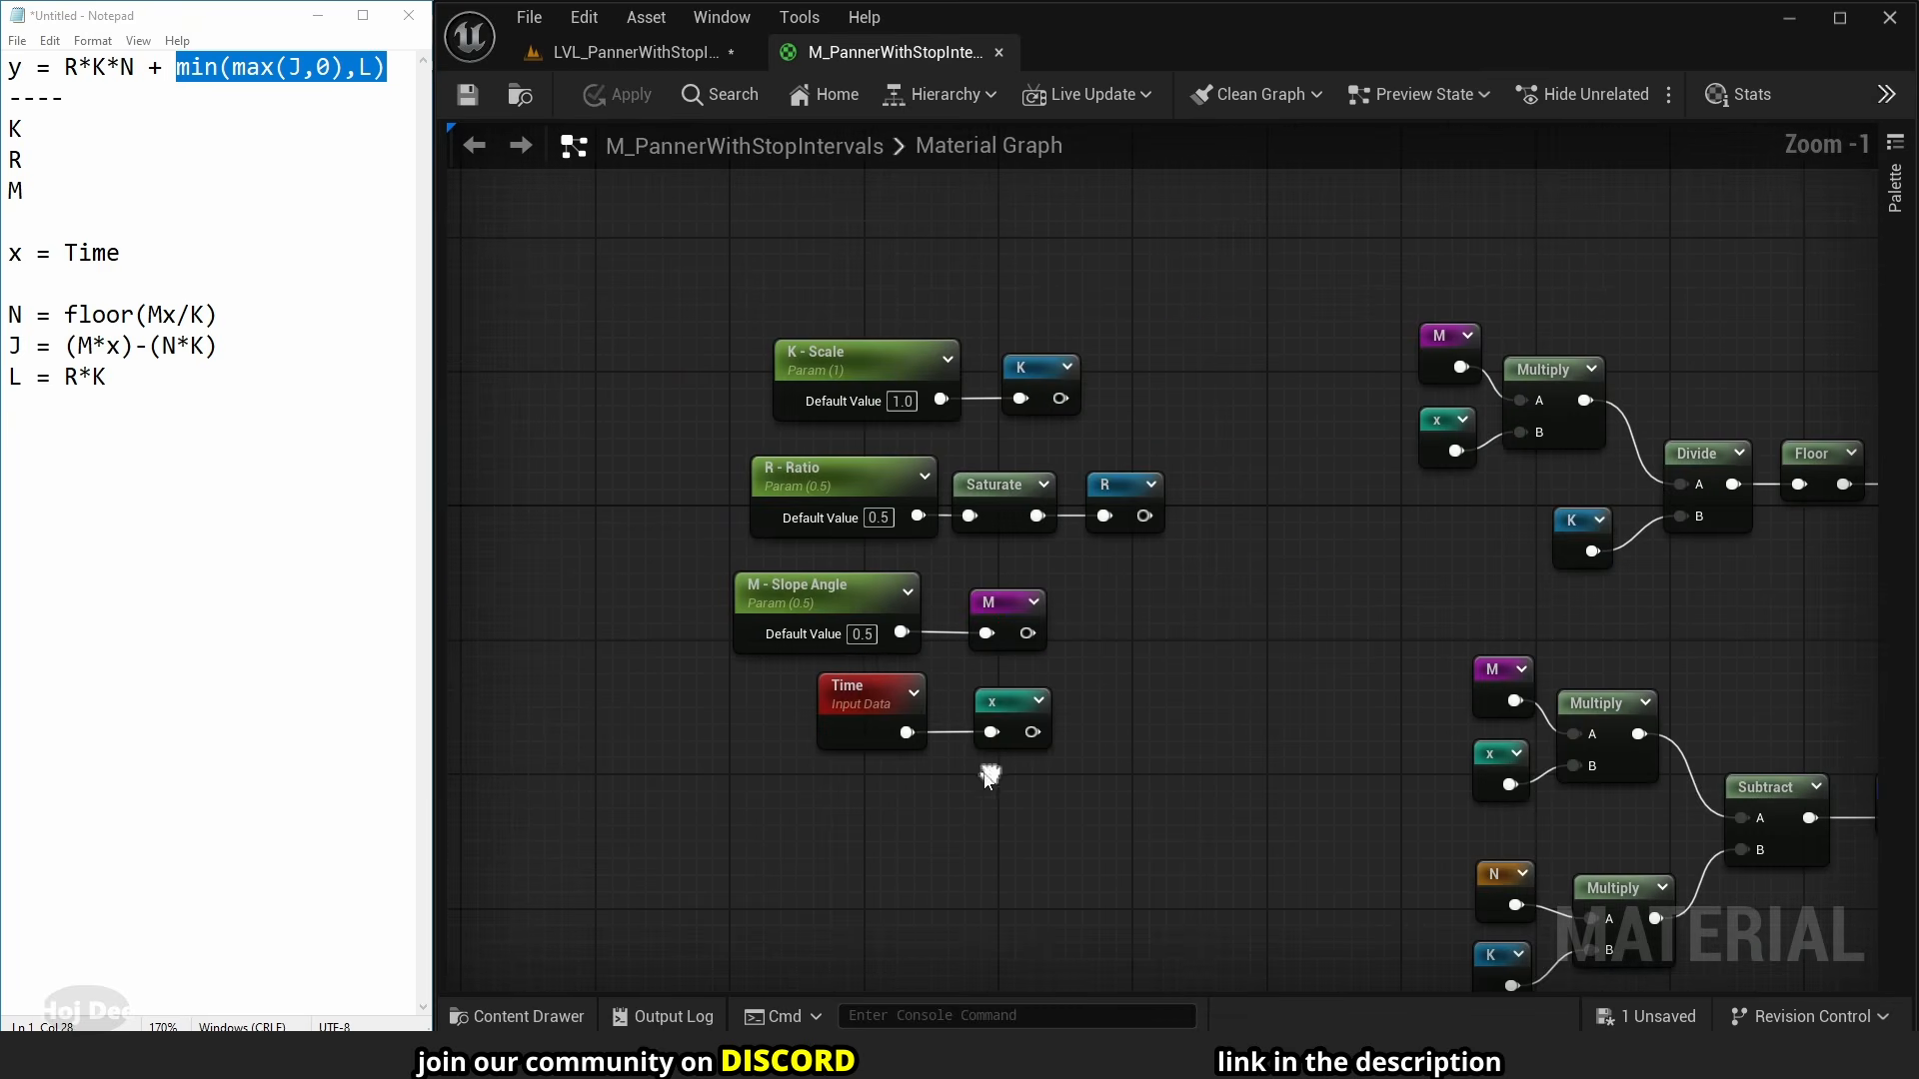
pyautogui.scroll(1, 763, 589)
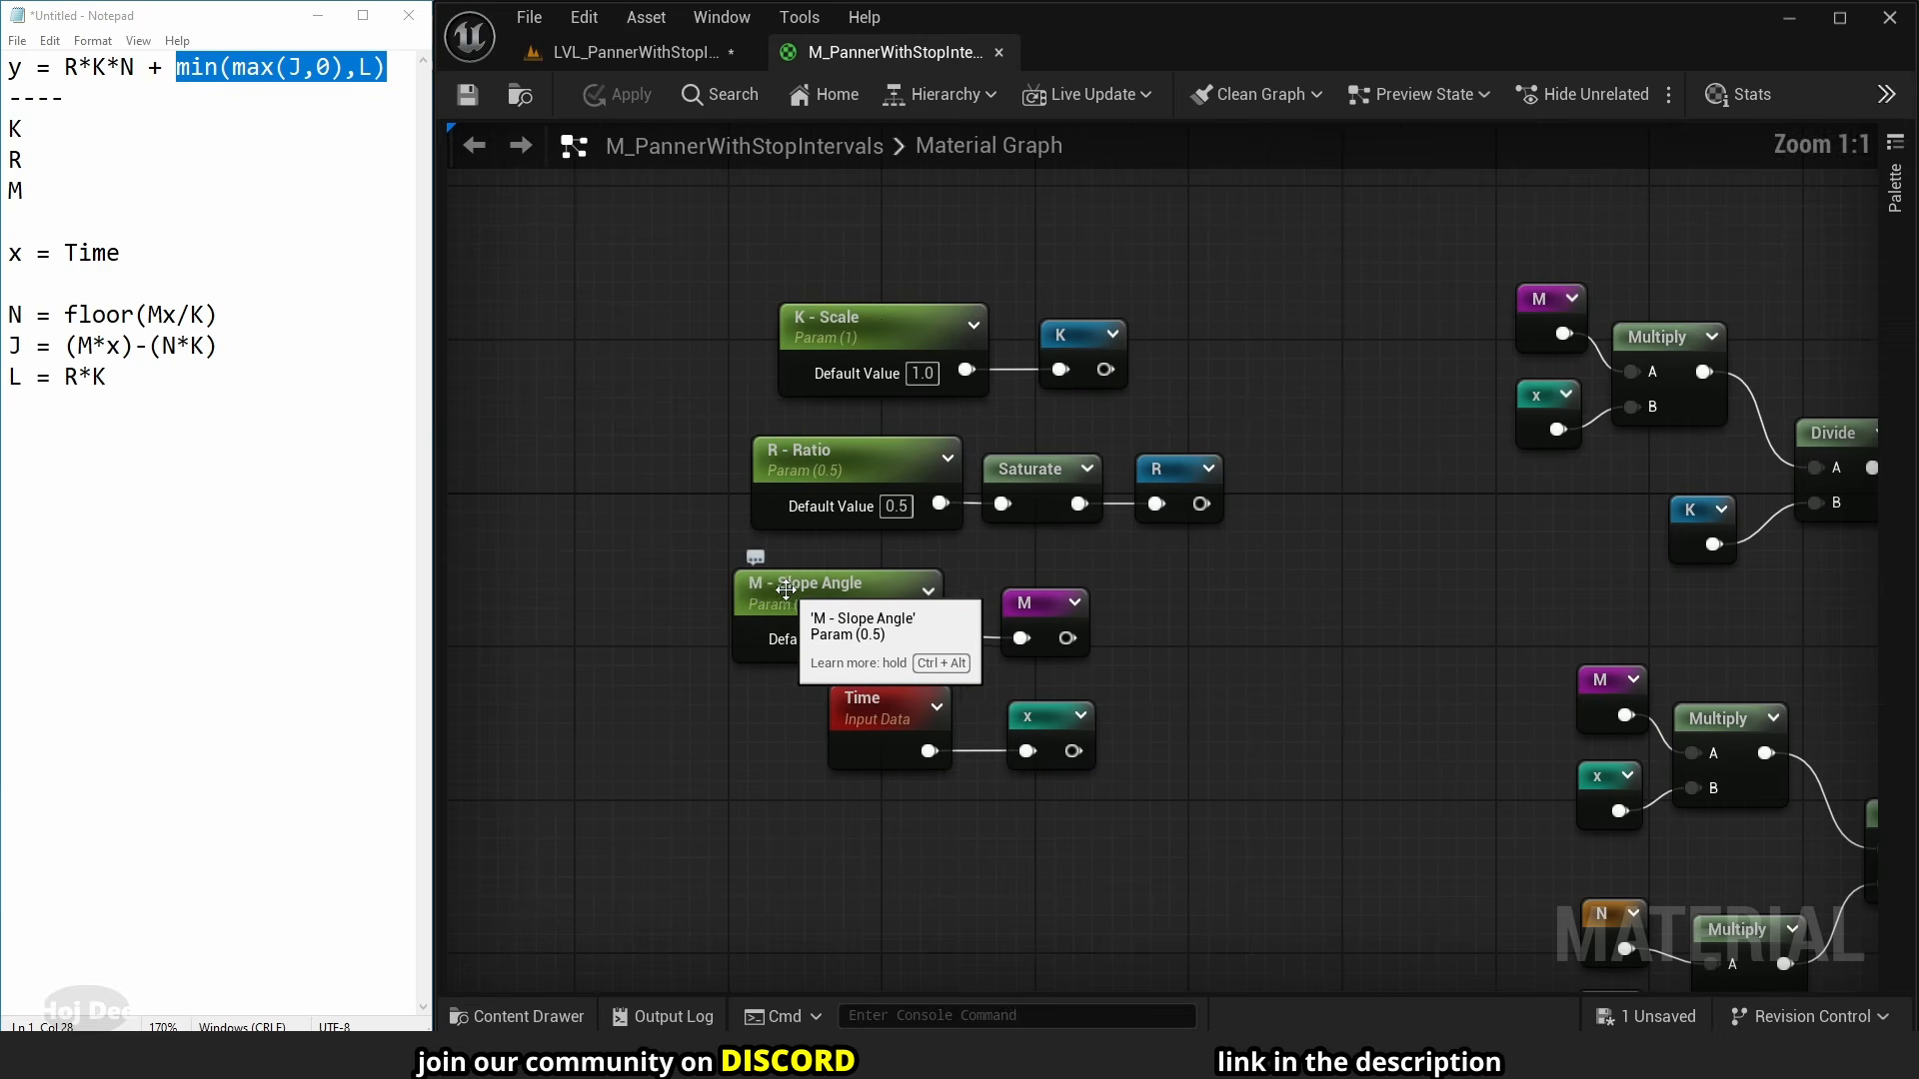
pyautogui.click(877, 640)
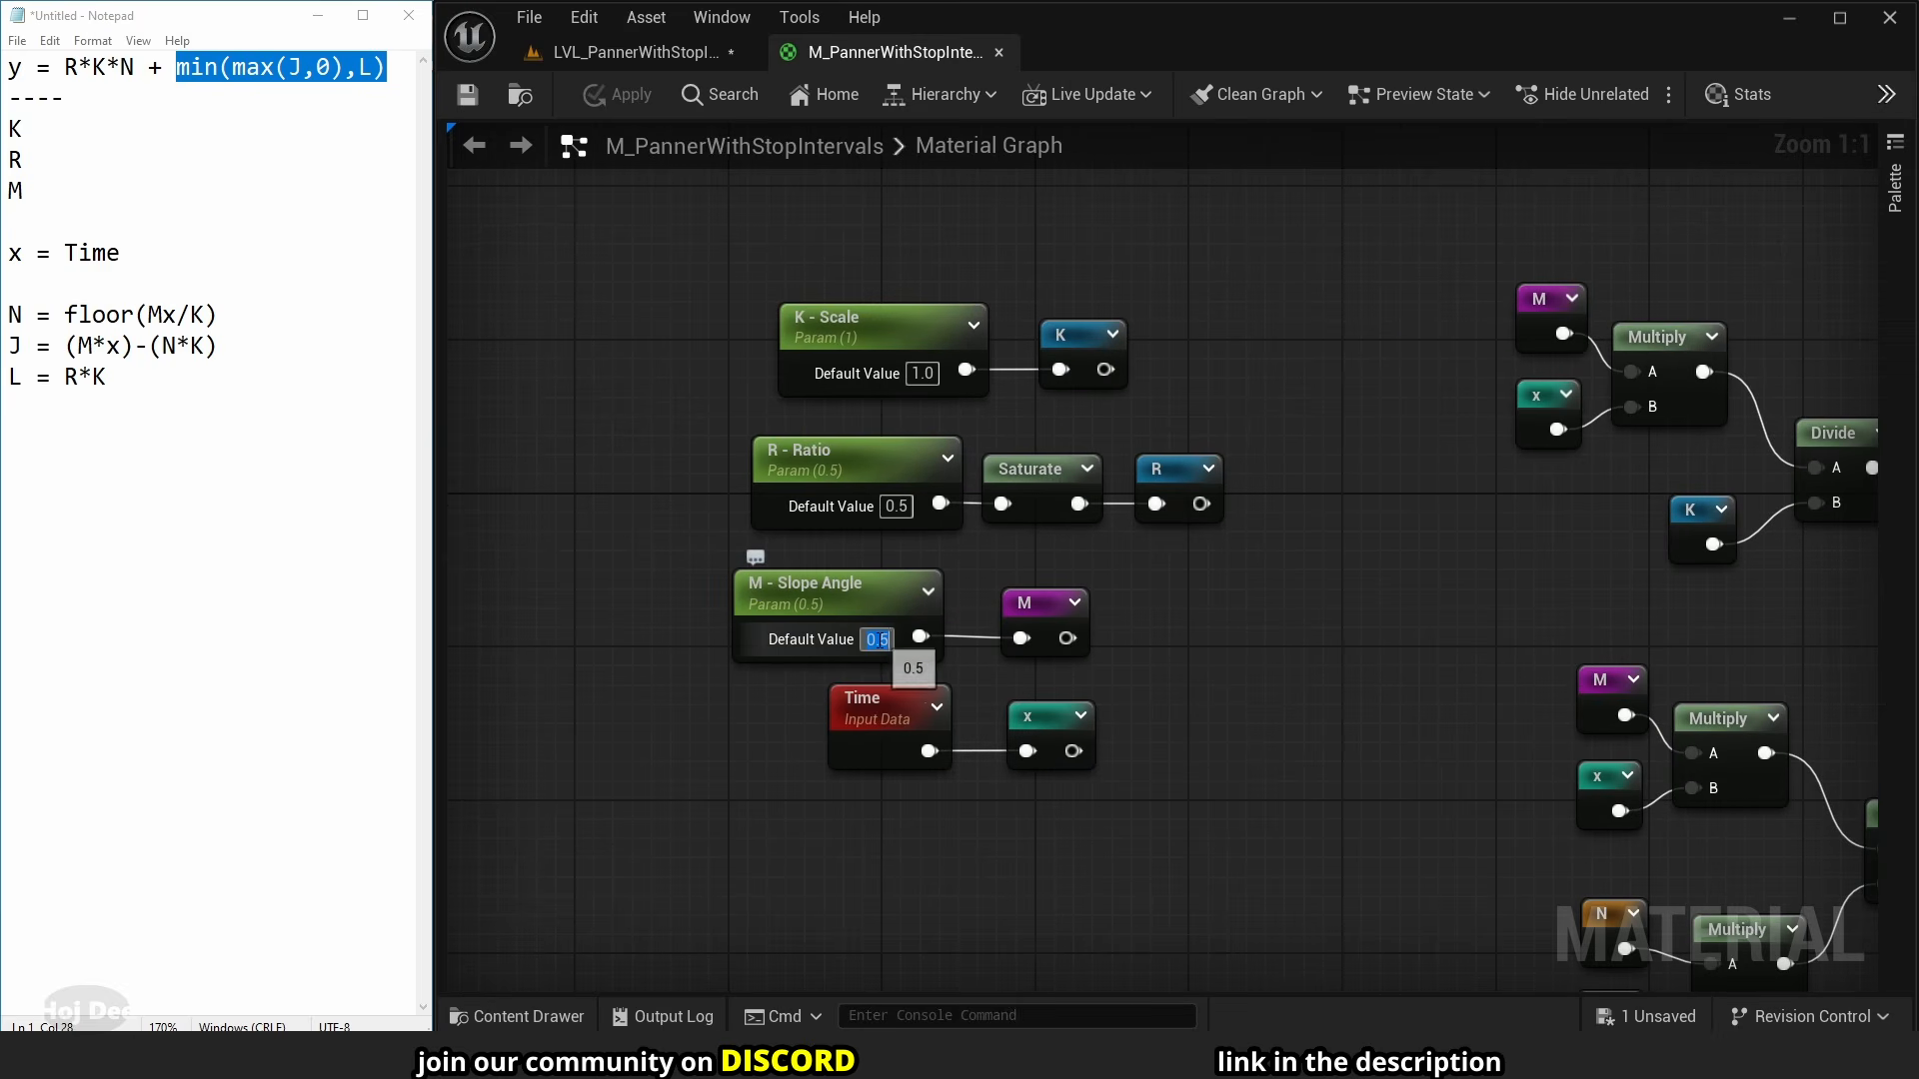
pyautogui.write('1')
pyautogui.press('Return')
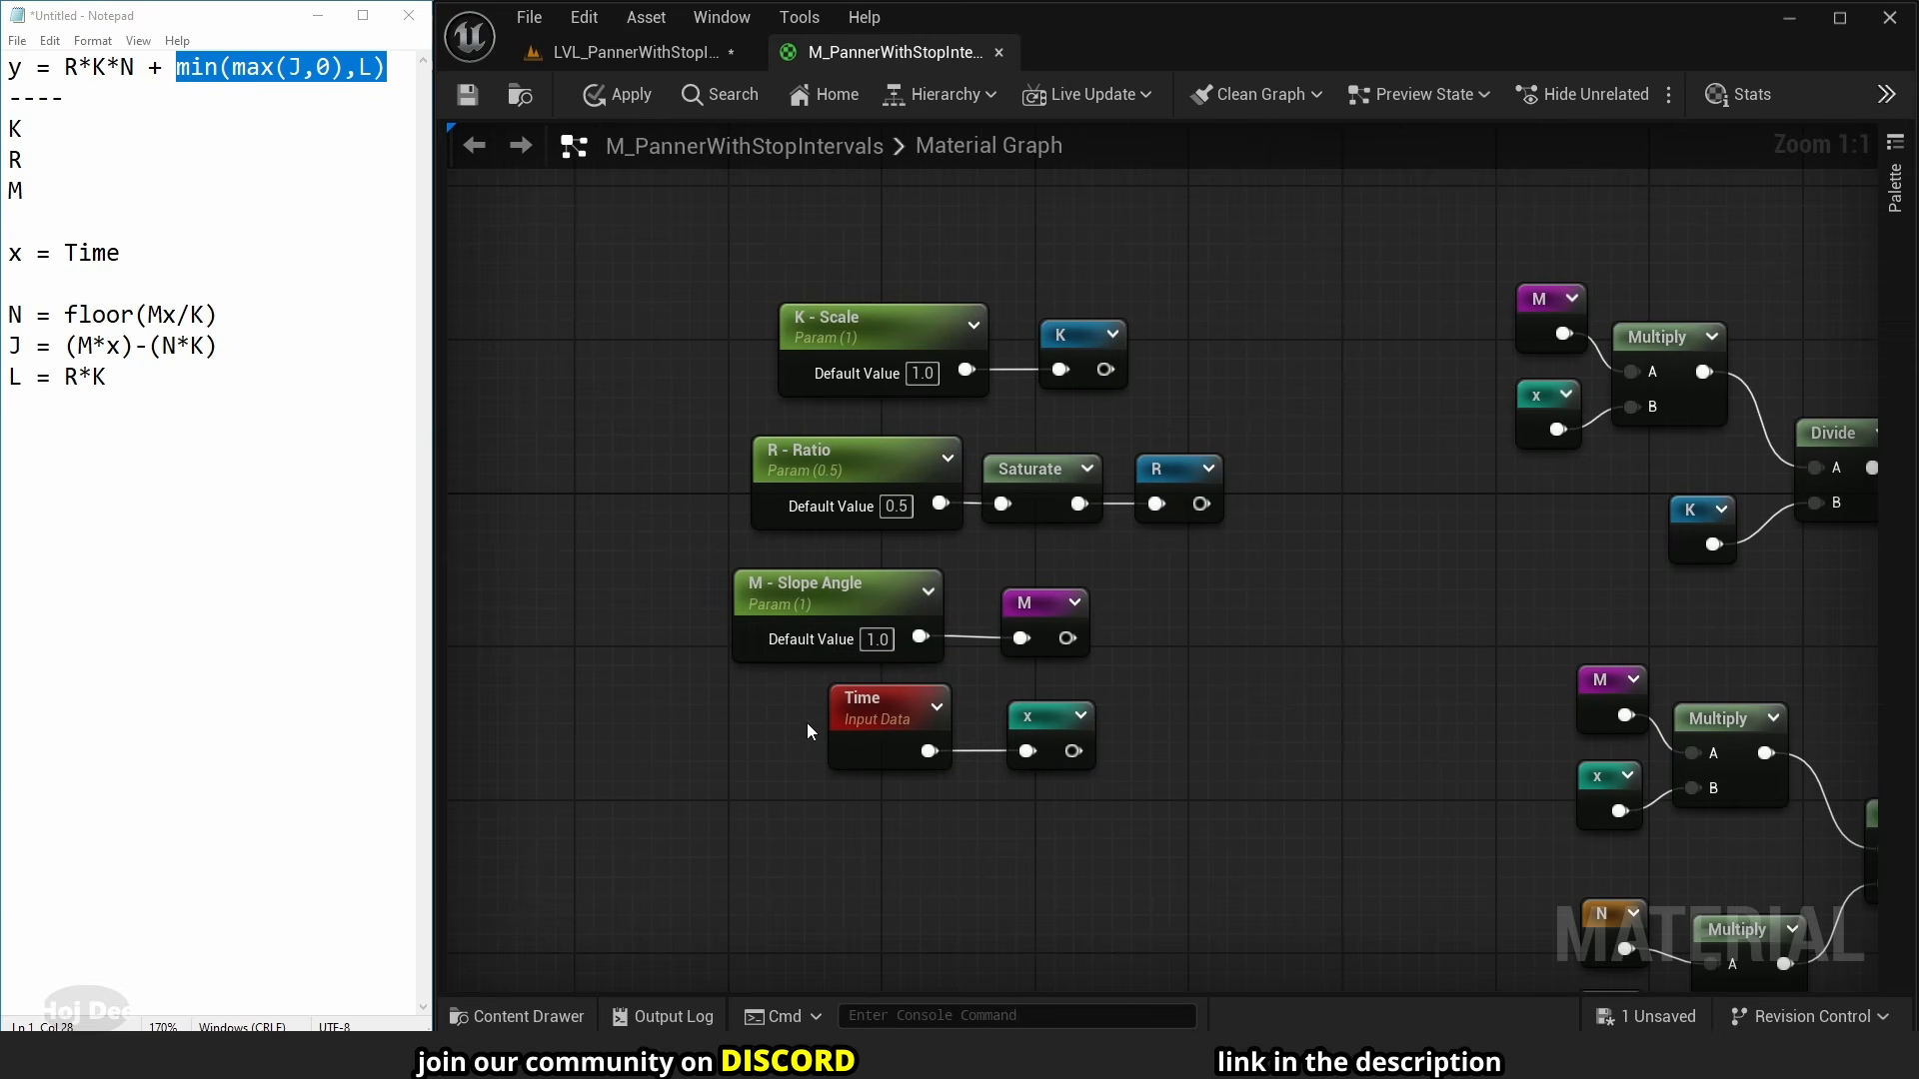
# - Return to the y and speed nodes in the graph and save the M_PannerWithStopIntervals material again
pyautogui.scroll(-5, 807, 722)
pyautogui.scroll(-2, 1003, 692)
pyautogui.moveTo(1349, 675); pyautogui.dragTo(674, 613, button='right')
pyautogui.scroll(5, 1321, 629)
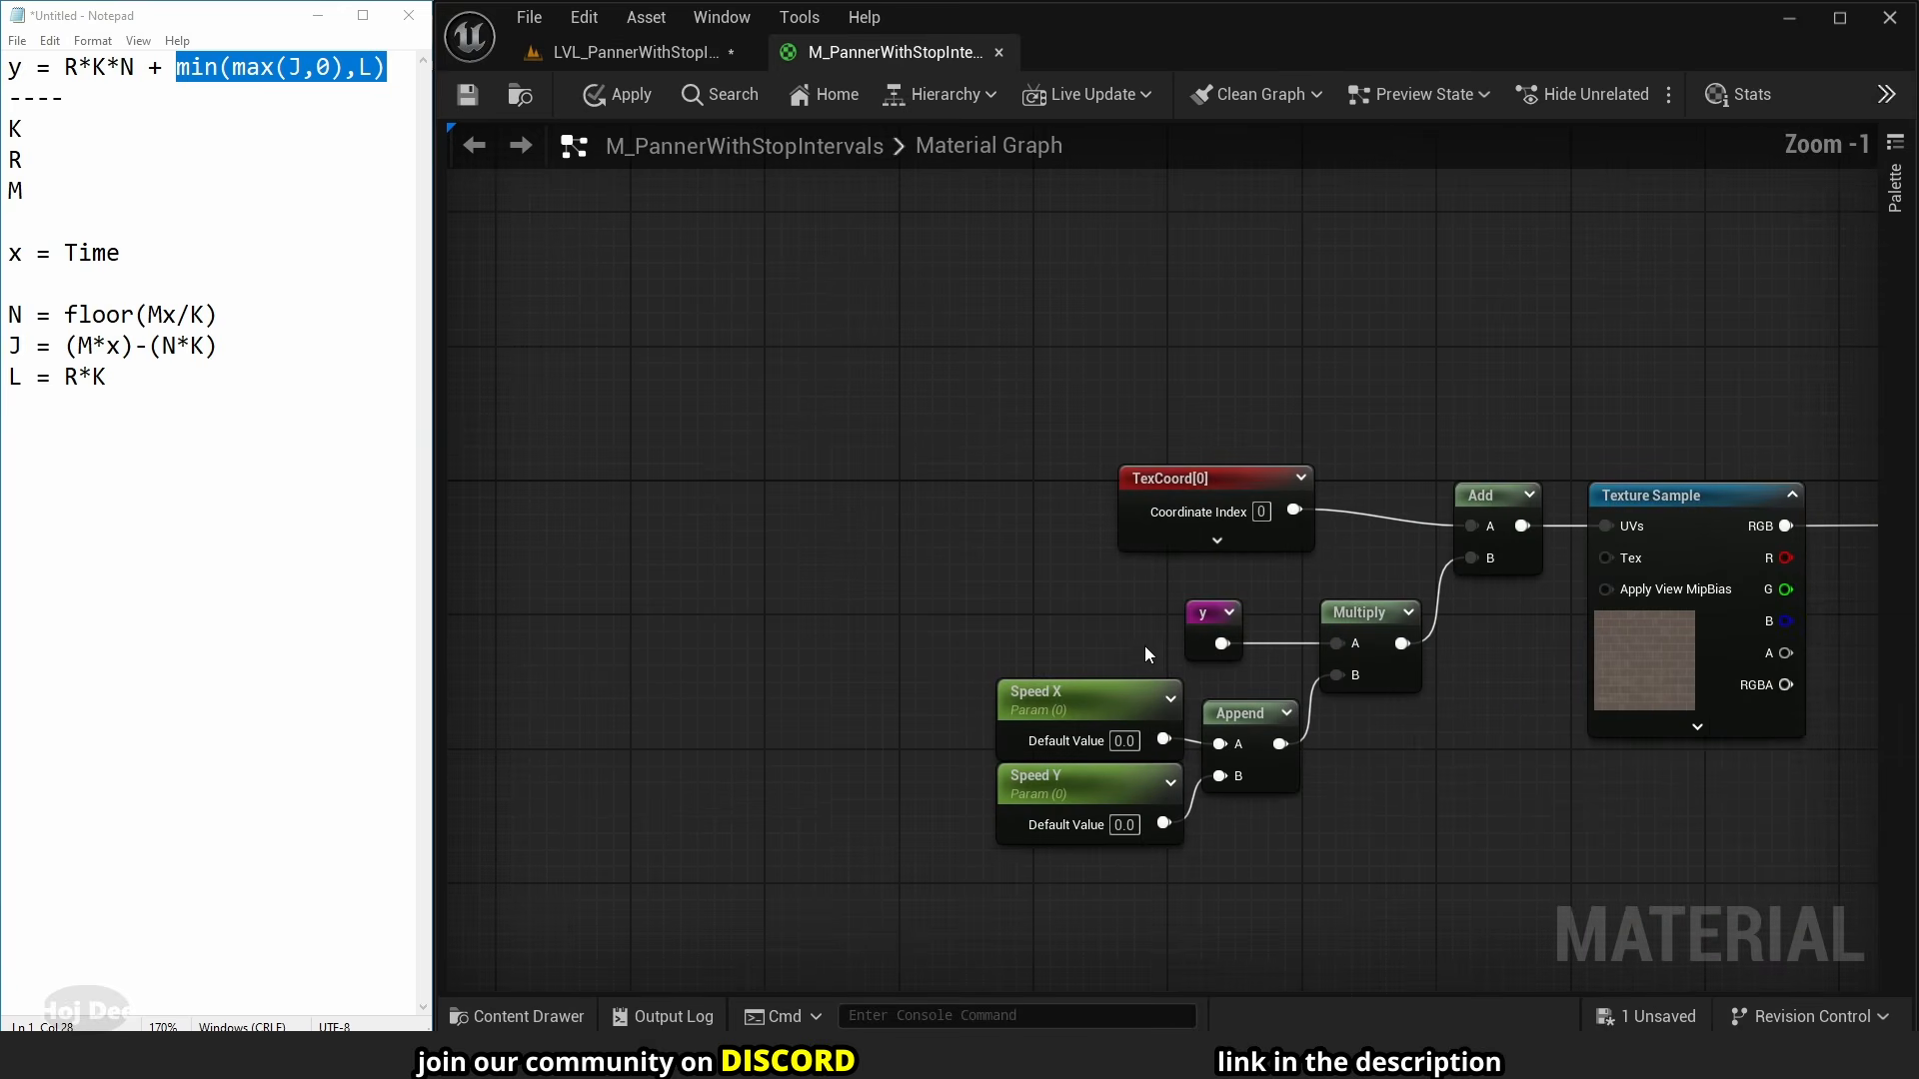
pyautogui.click(474, 102)
# - Open the M_PannerWithStopIntervals_Inst material instance in a narrow floating window beside the level's viewport
pyautogui.click(617, 57)
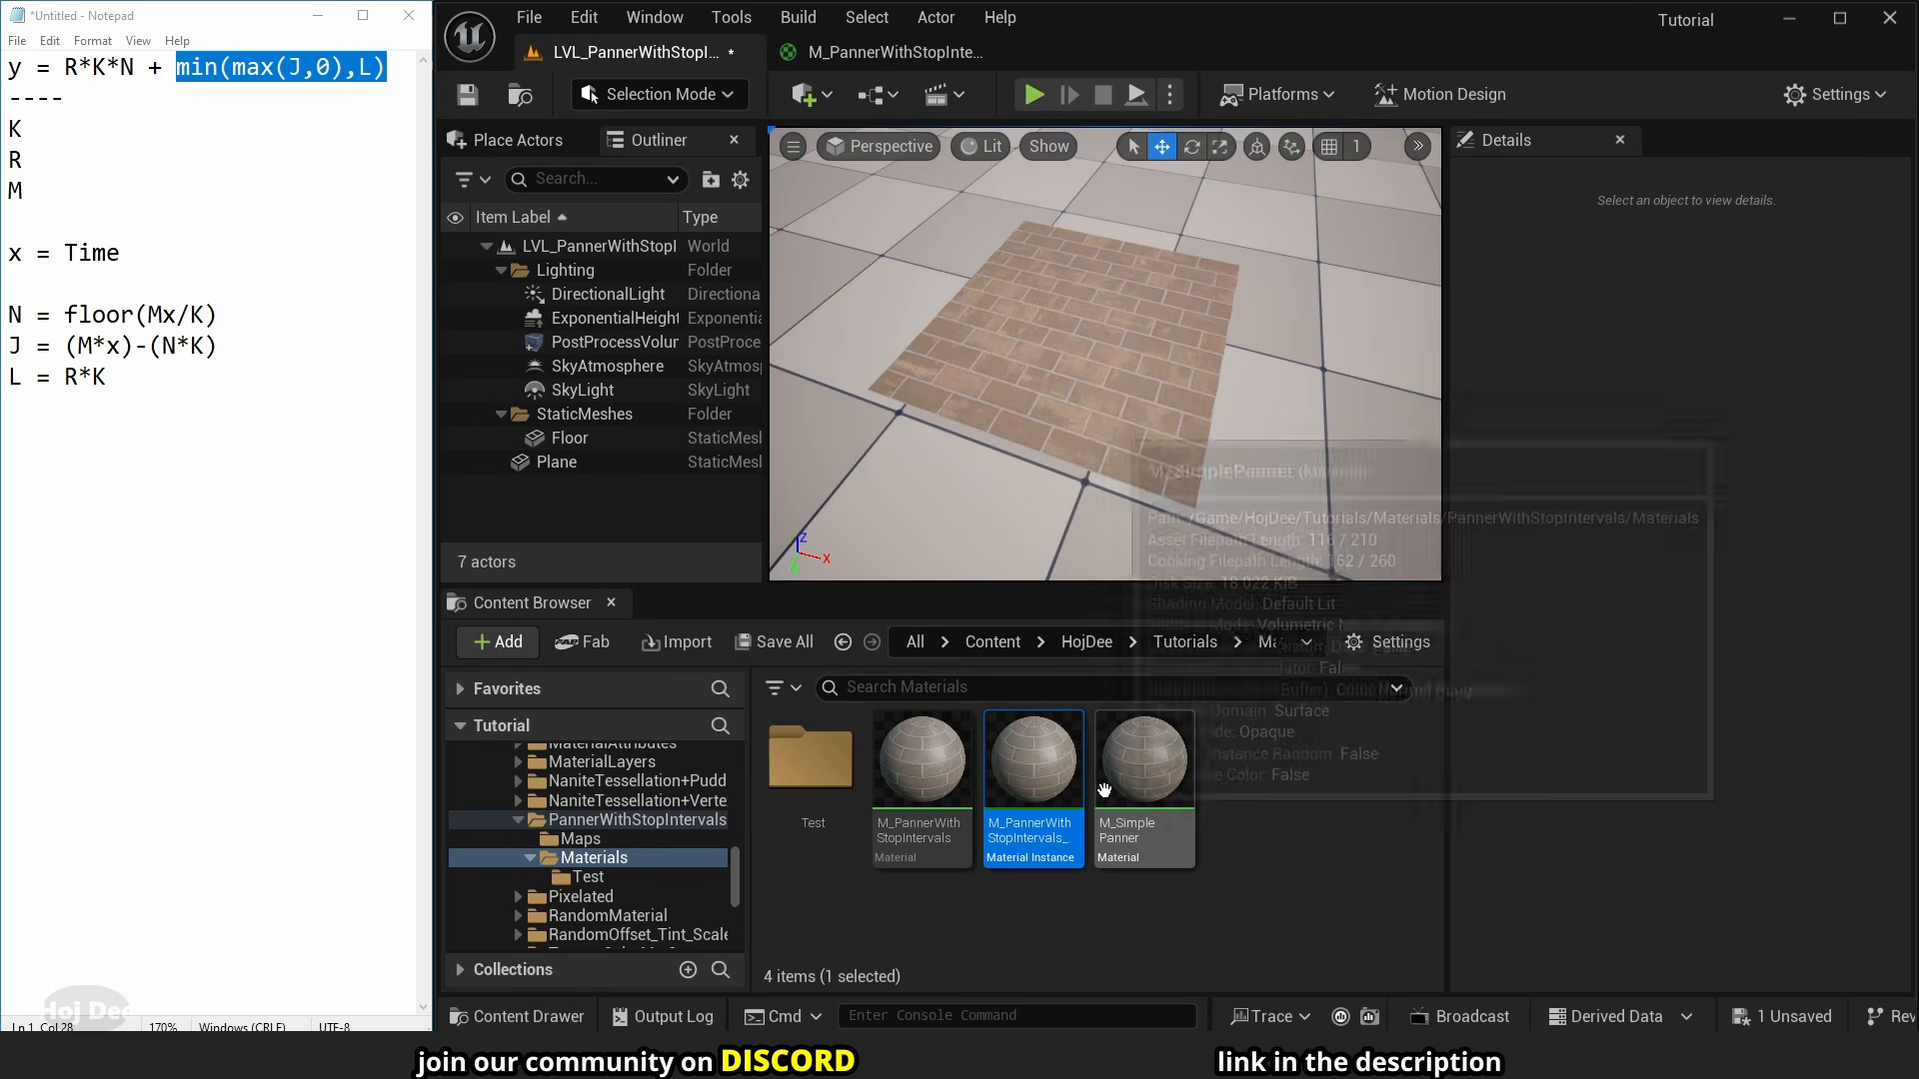
pyautogui.moveTo(1036, 786)
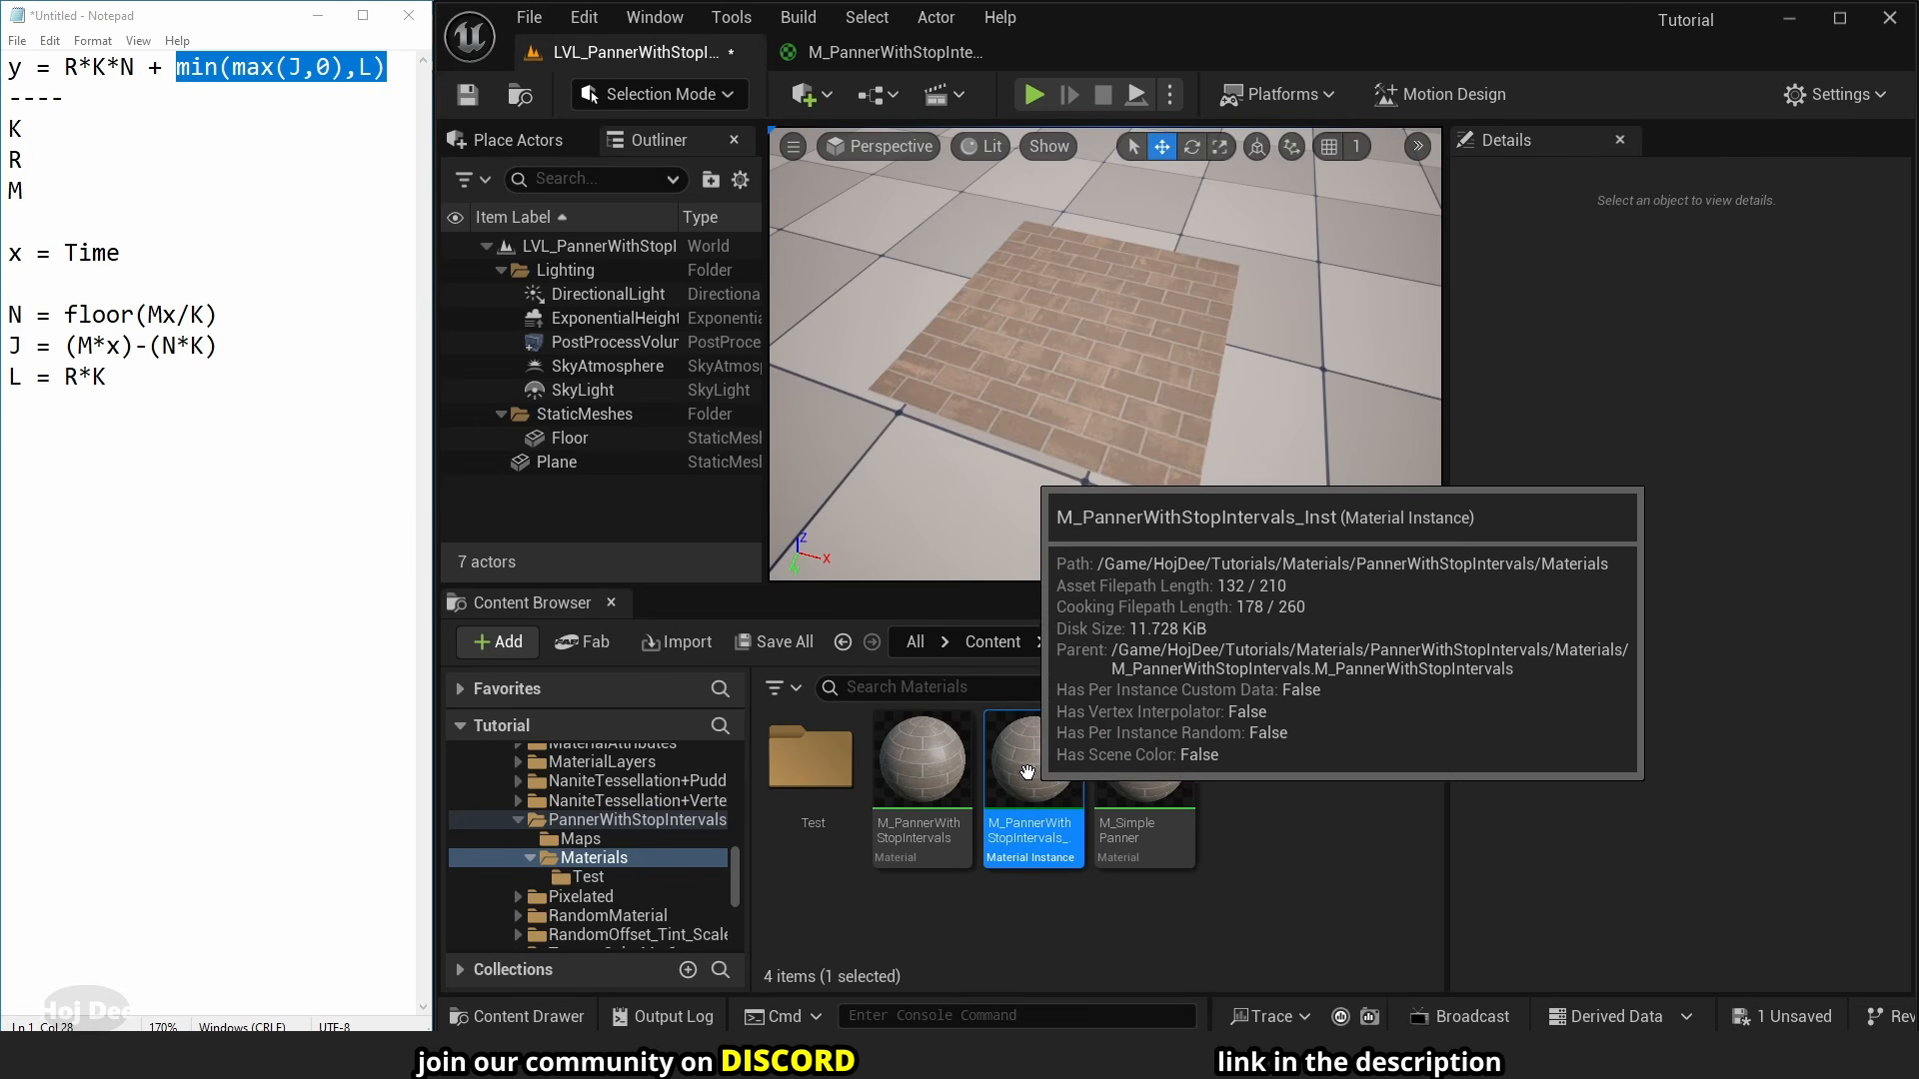
pyautogui.doubleClick(1028, 773)
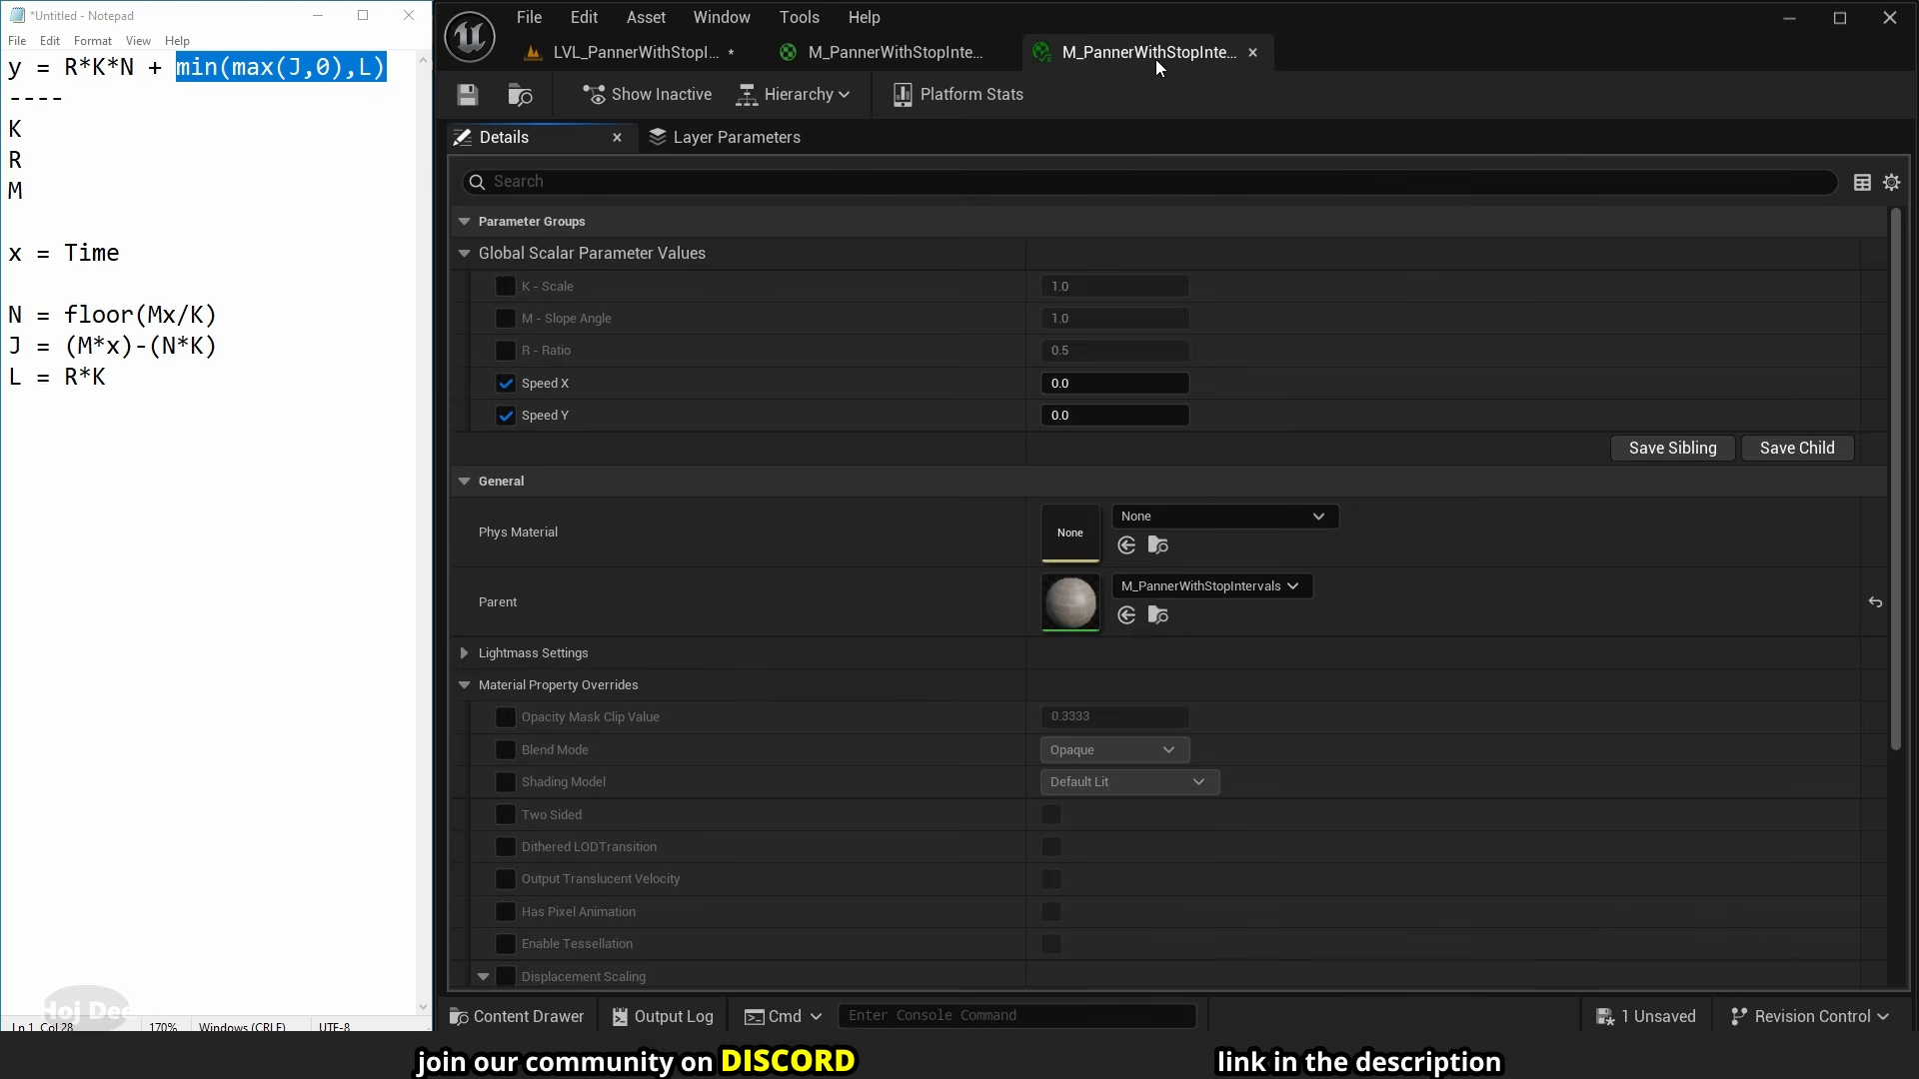
pyautogui.moveTo(1156, 58); pyautogui.dragTo(1147, 148)
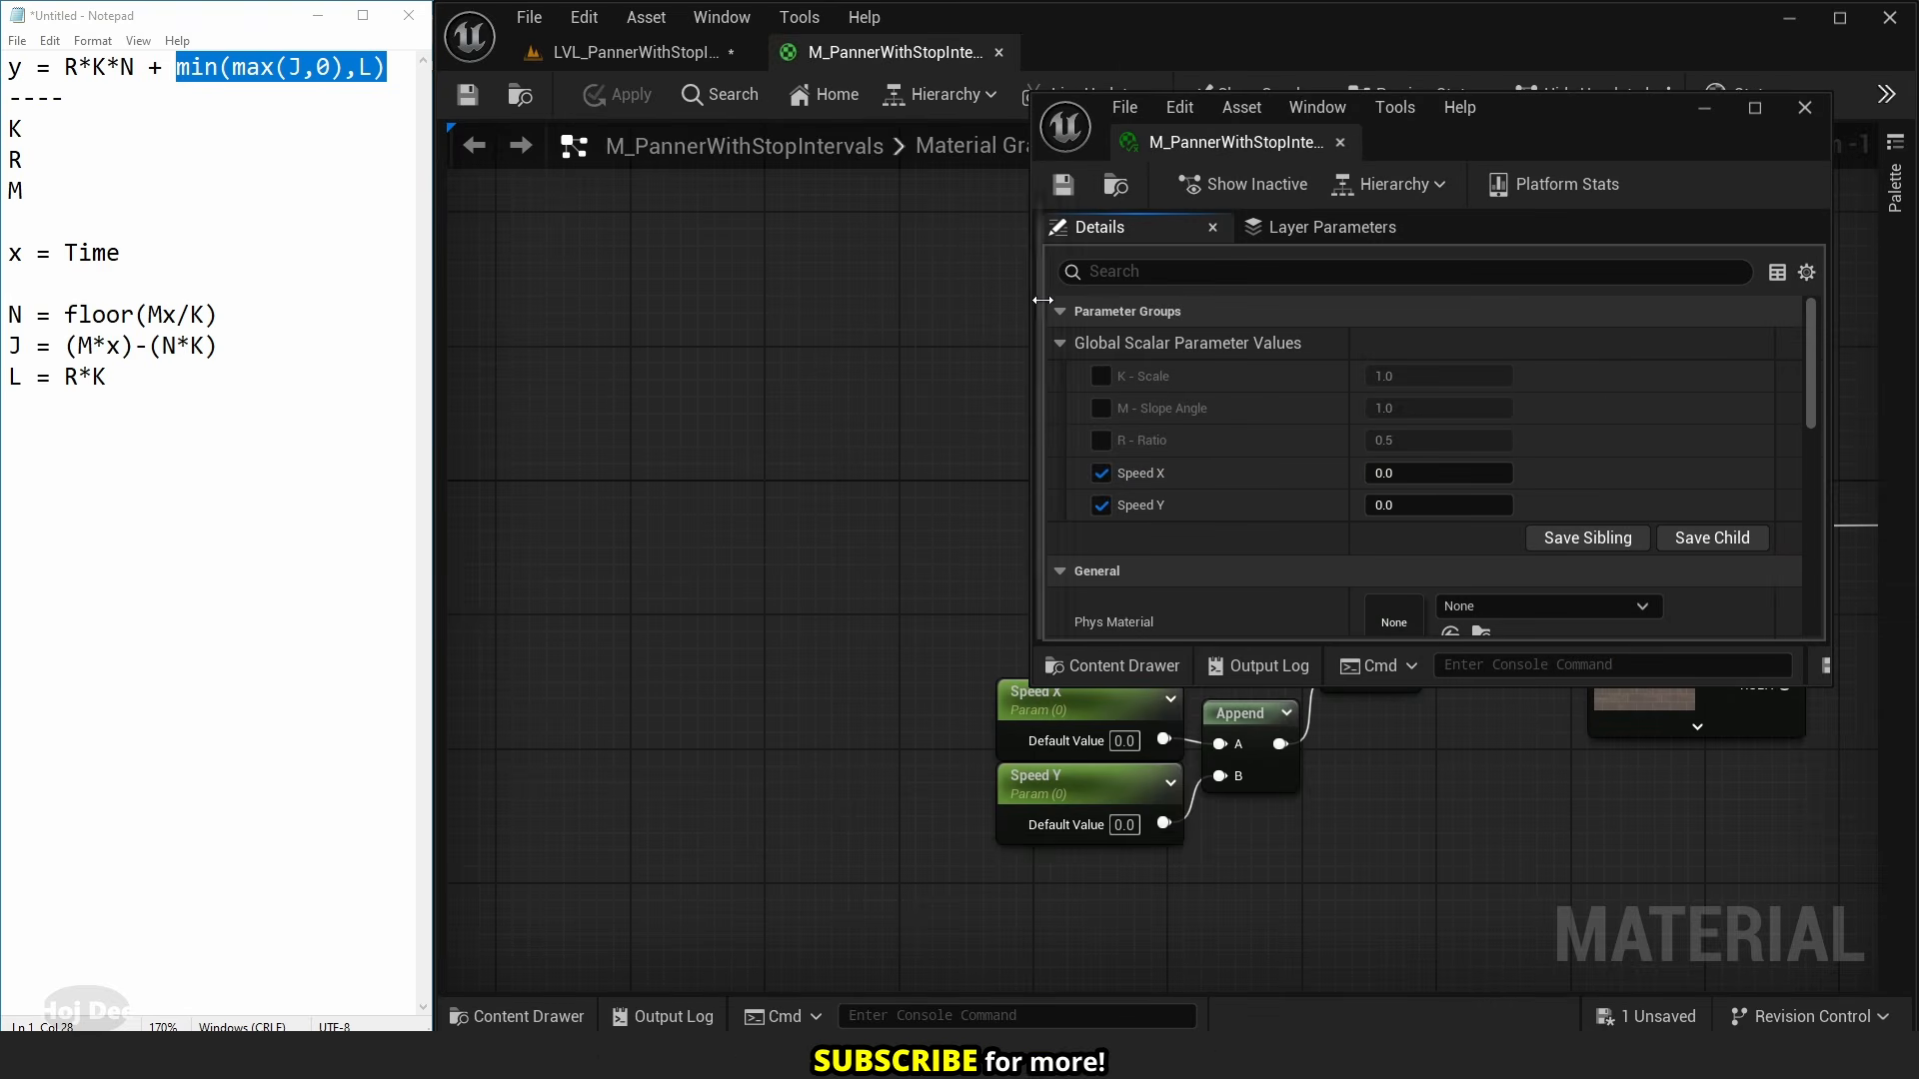
pyautogui.moveTo(1029, 293); pyautogui.dragTo(1316, 290)
pyautogui.click(677, 54)
# - Enable the K - Scale, M - Slope Angle and R - Ratio parameter overrides in the material instance
pyautogui.click(1388, 376)
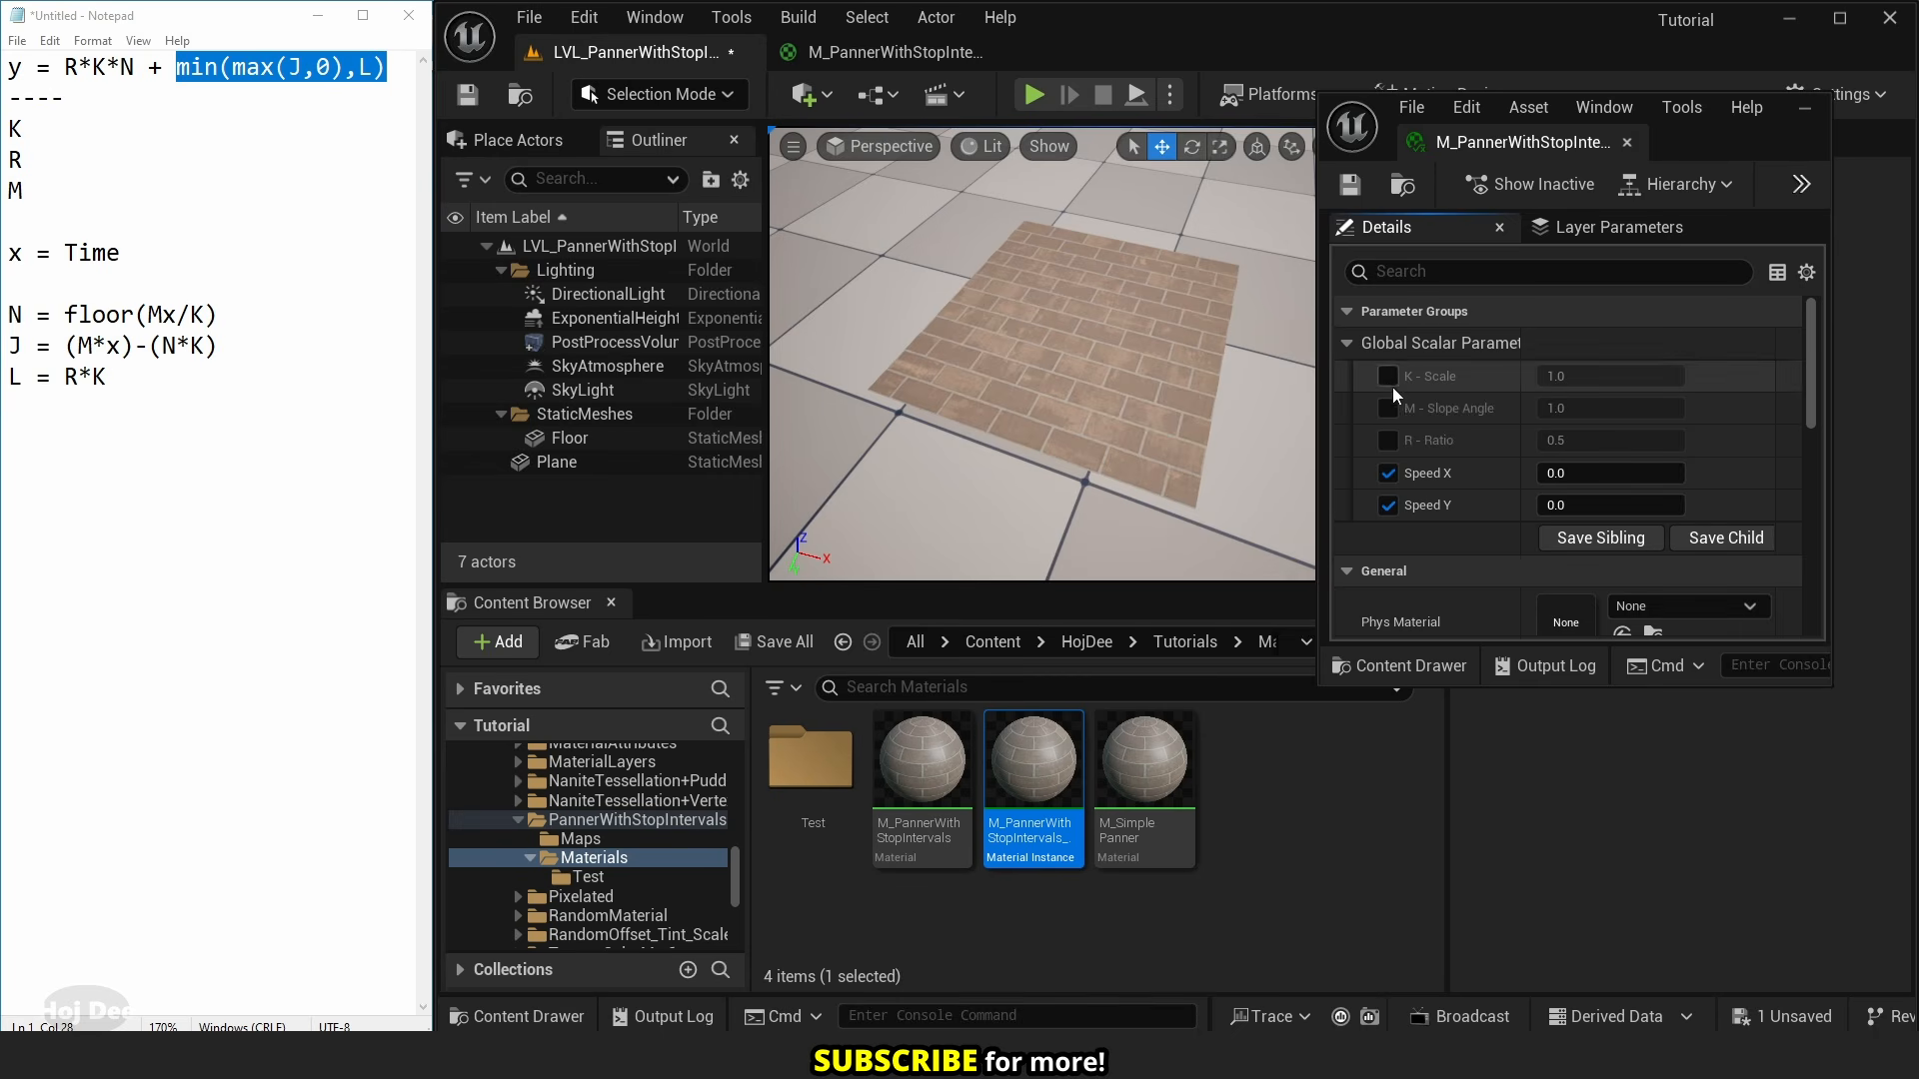
pyautogui.click(1388, 408)
pyautogui.click(1388, 441)
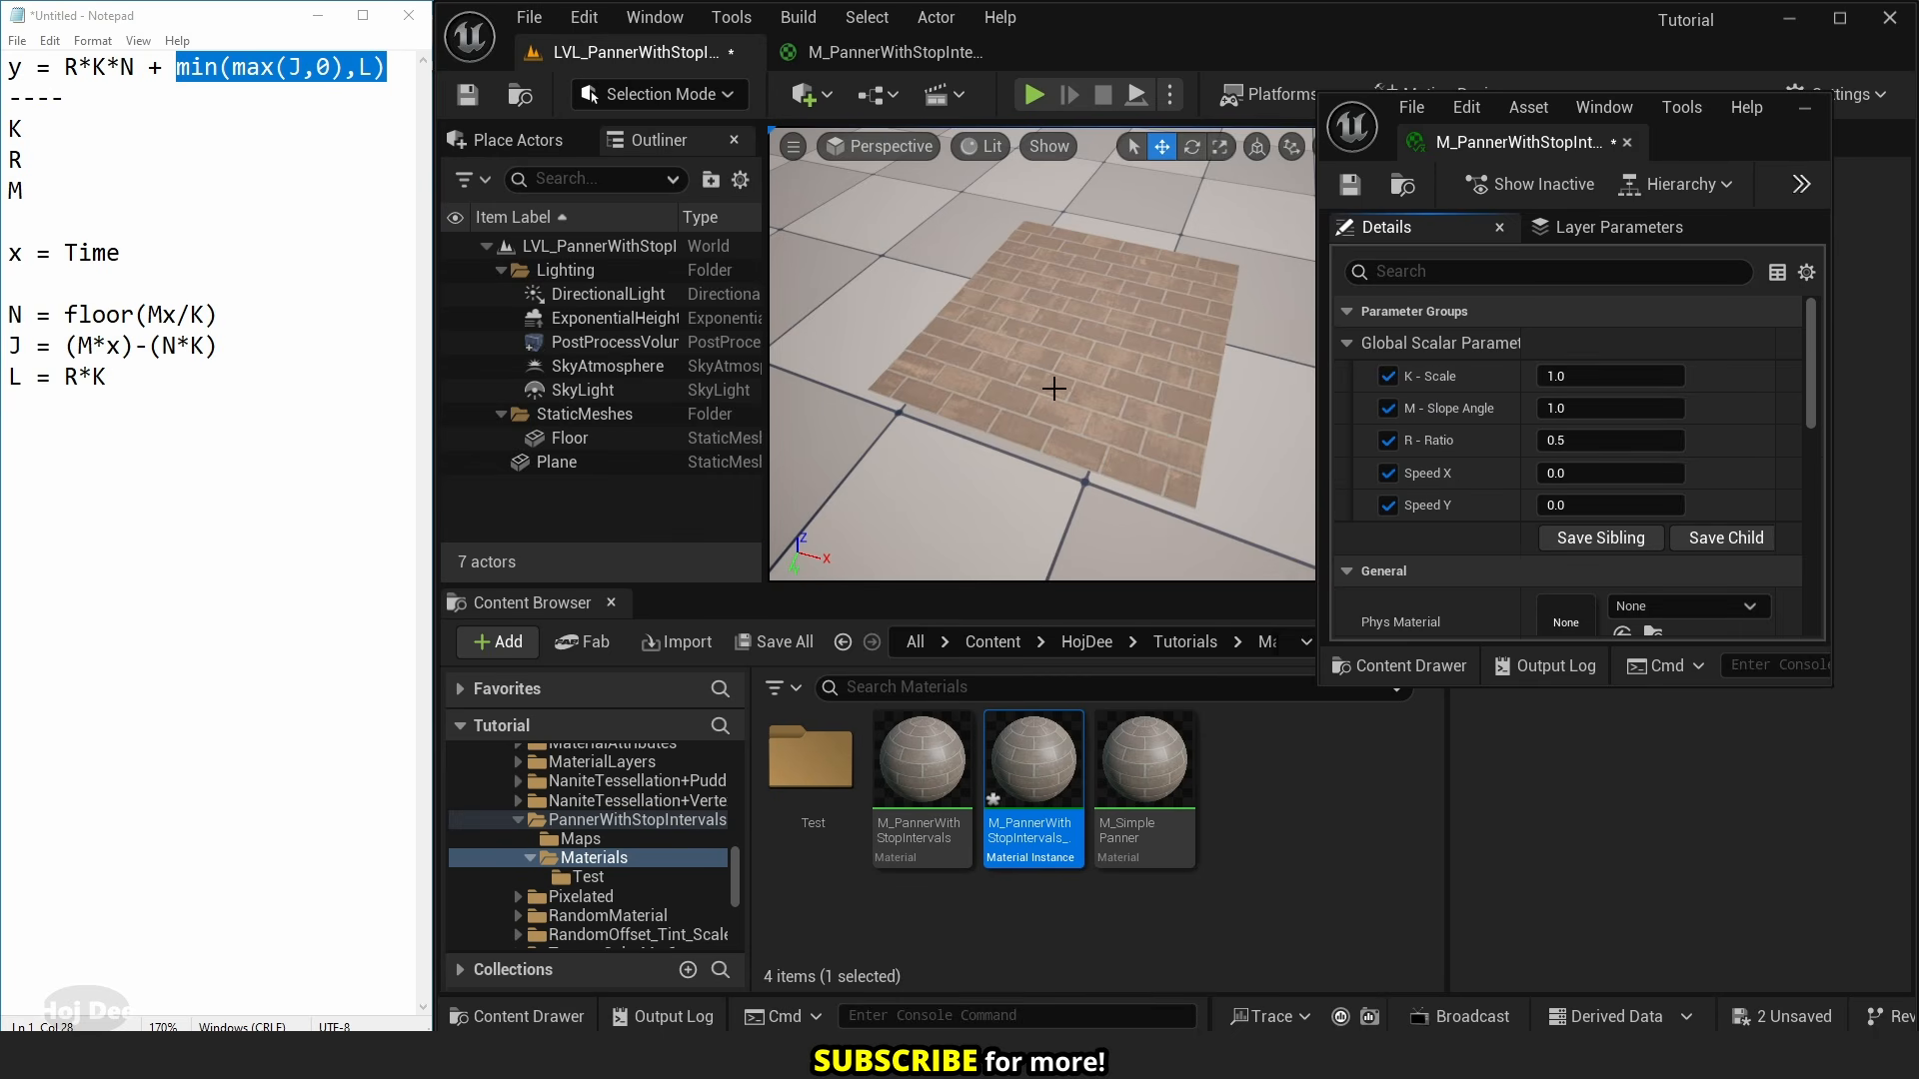
# - Set Speed X to 1 and K - Scale to 2 in the material instance
pyautogui.moveTo(1054, 386)
pyautogui.mouseDown(button='right')
pyautogui.moveTo(1089, 390)
pyautogui.moveTo(1070, 390)
pyautogui.mouseUp(button='right')
pyautogui.click(1559, 479)
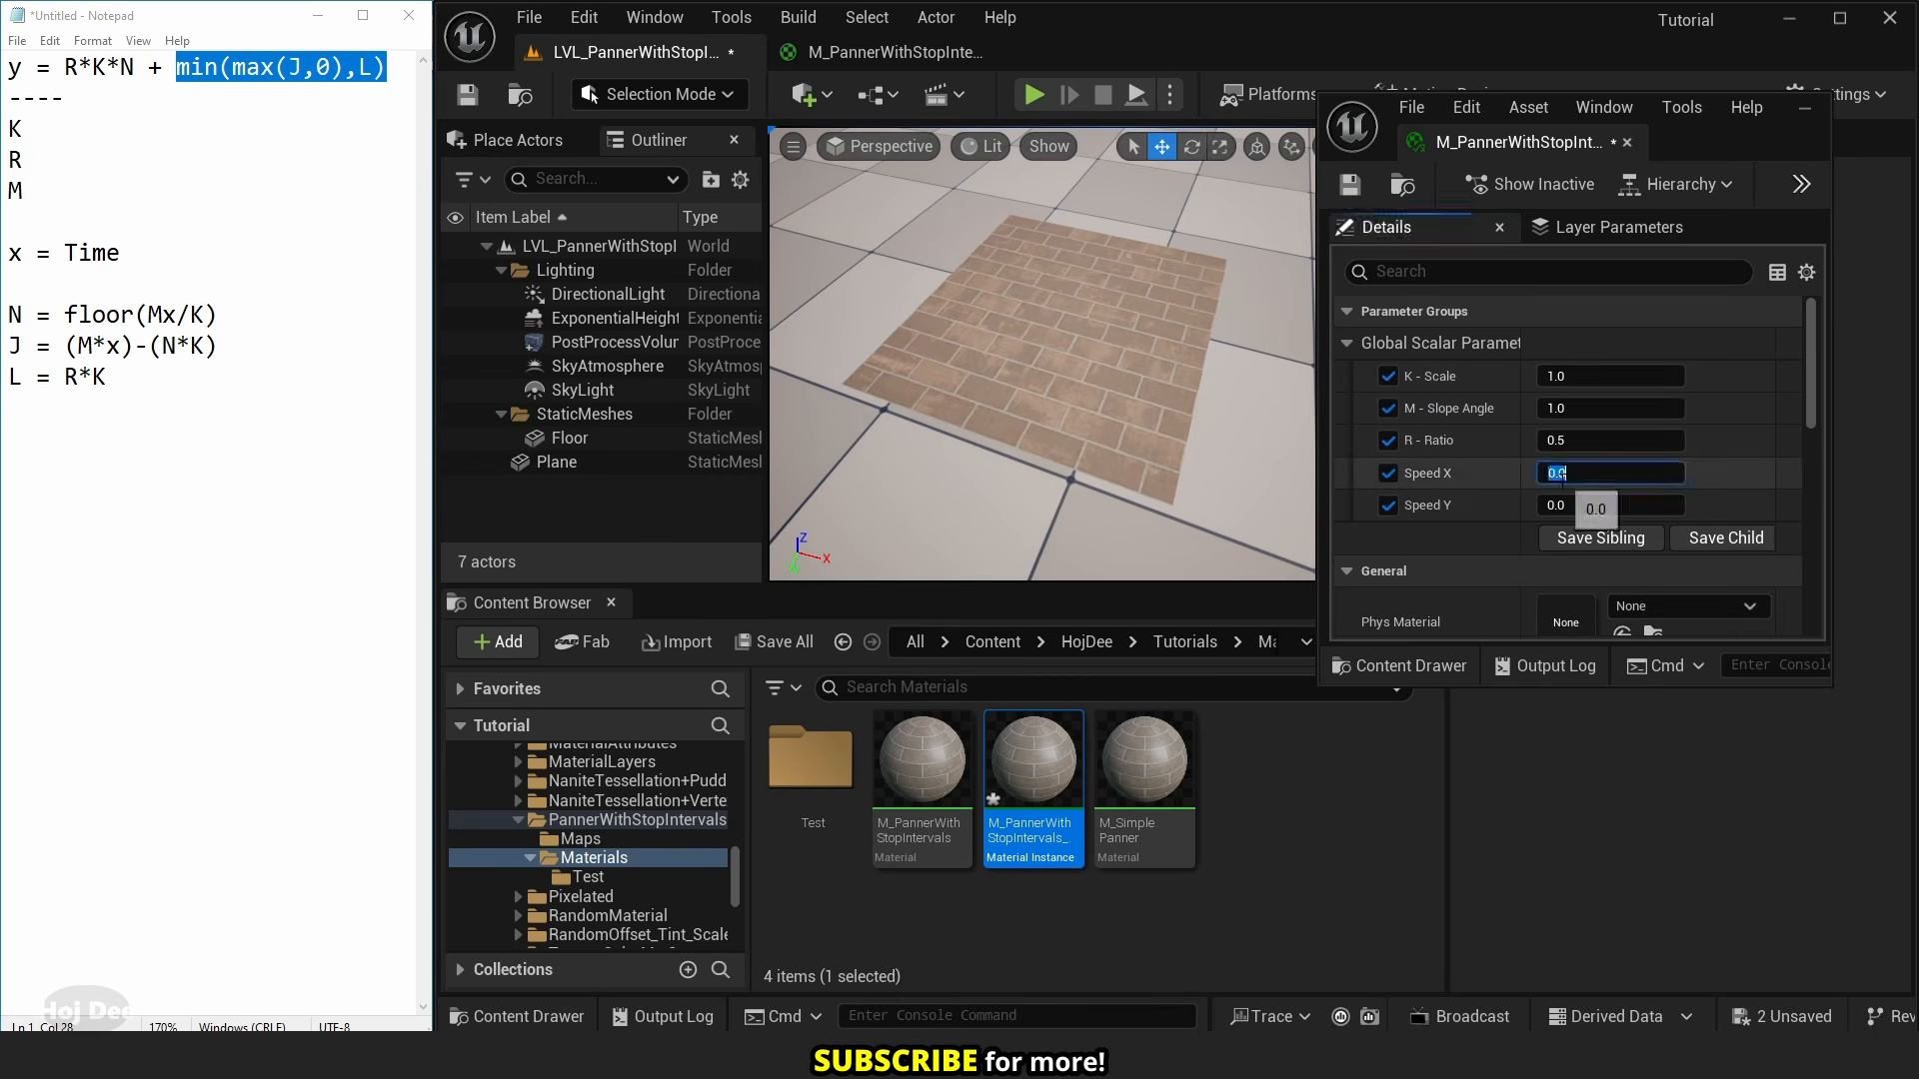
pyautogui.write('1')
pyautogui.press('Return')
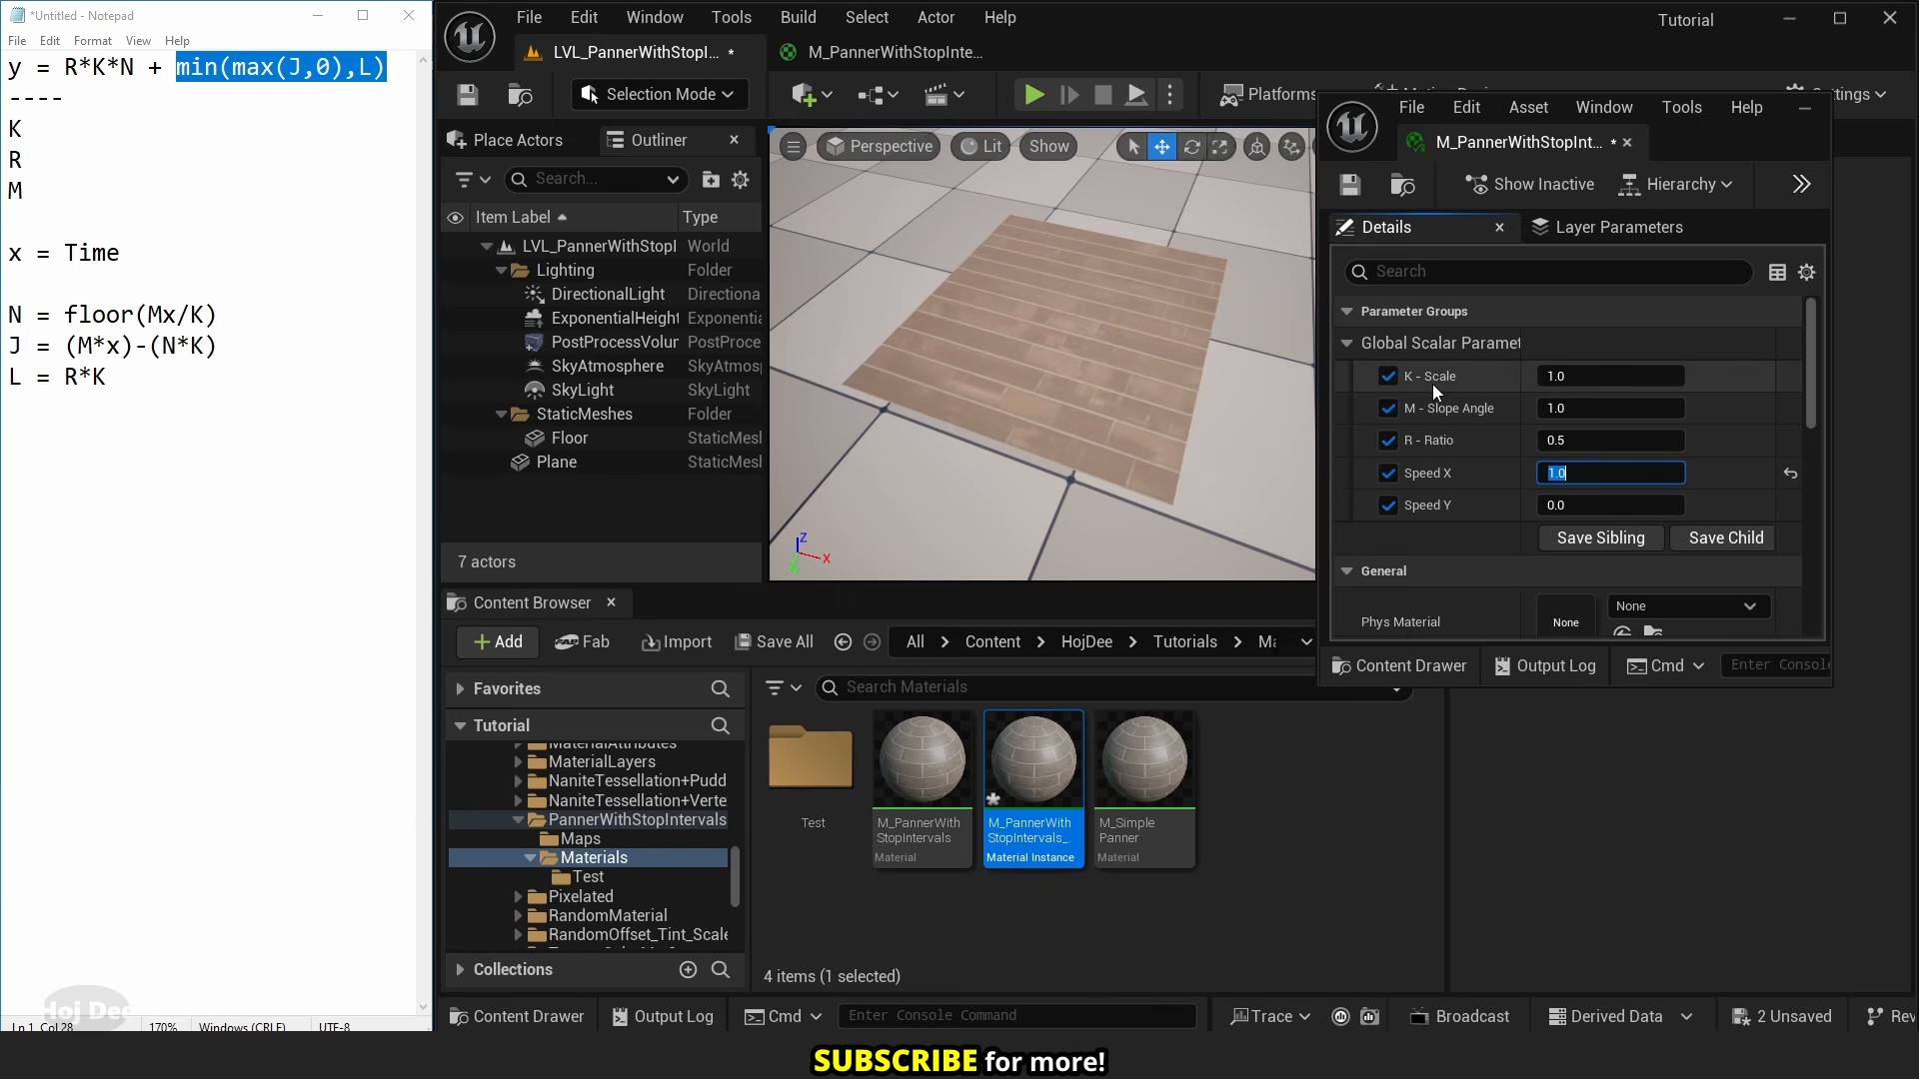
pyautogui.click(1608, 375)
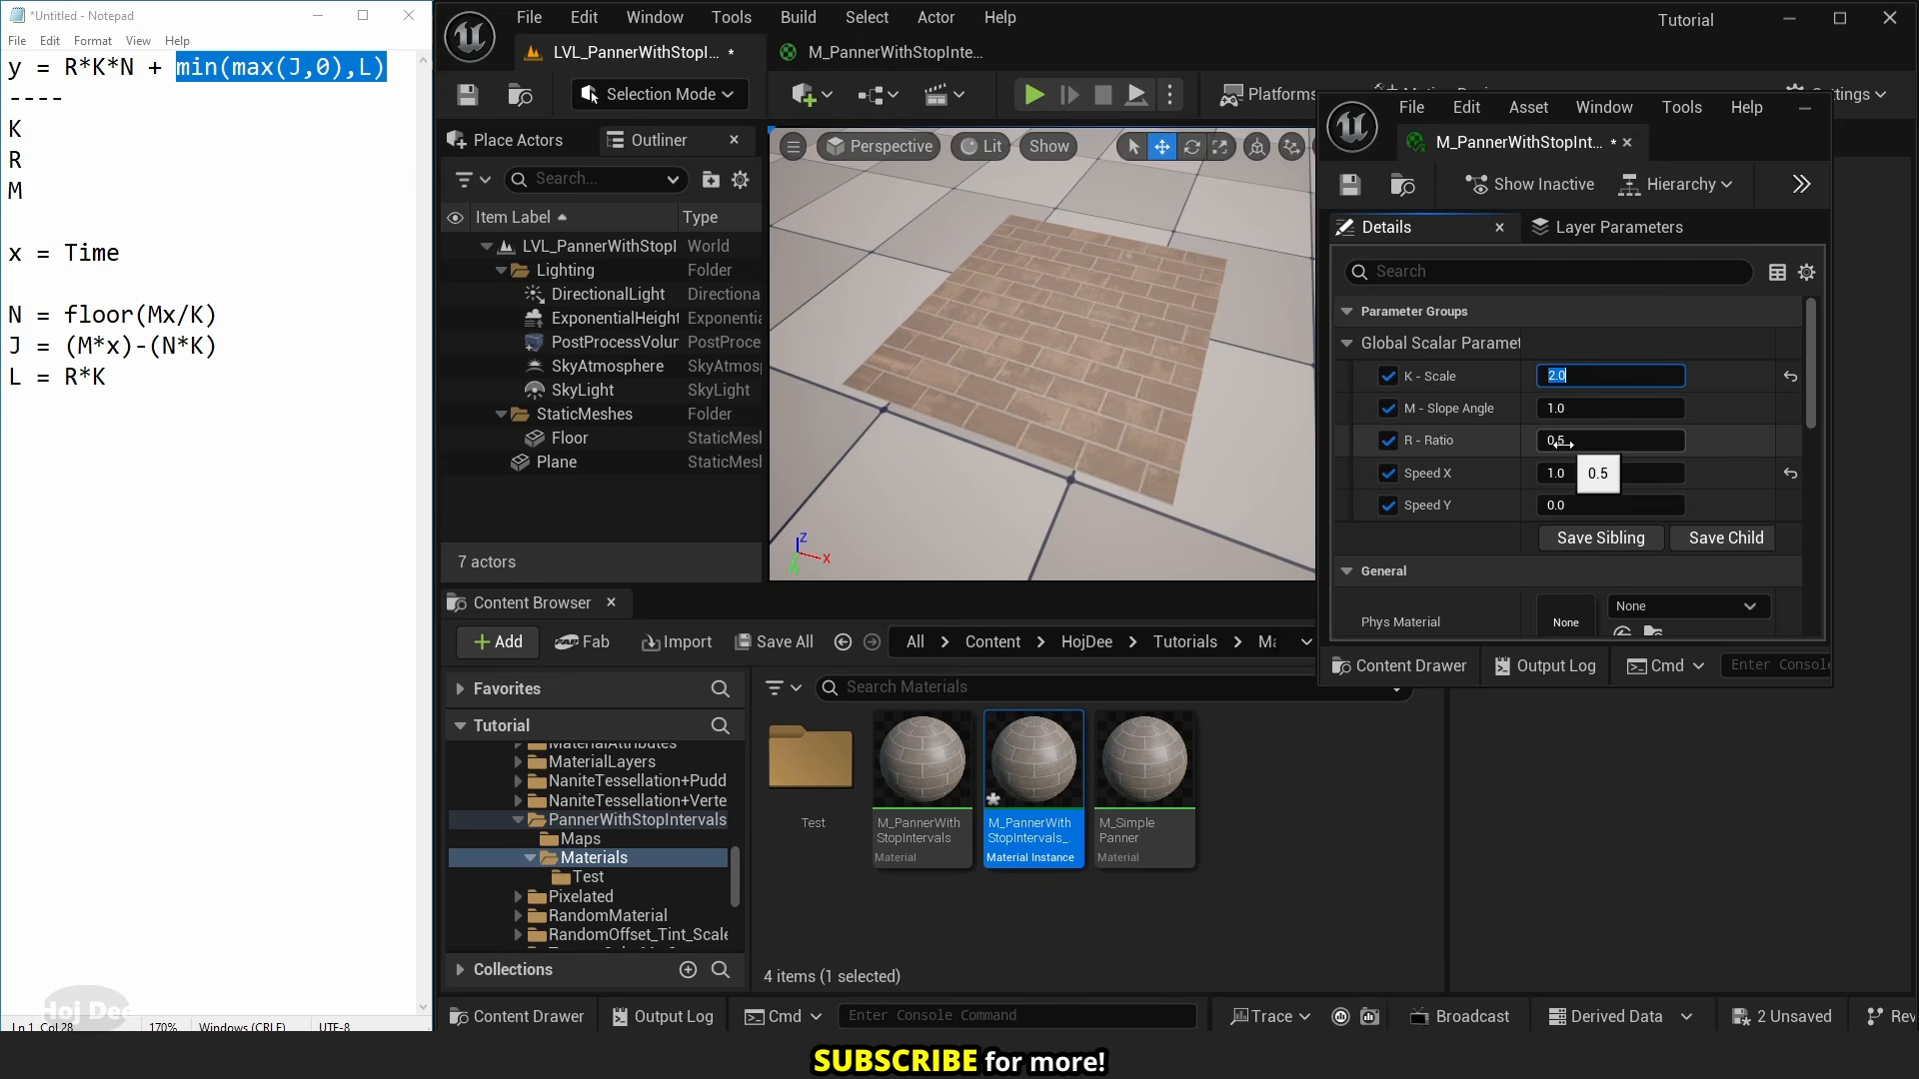
# - Try R - Ratio values up to 0.9, settle on 0.25, and set M - Slope Angle to 2
pyautogui.click(1562, 442)
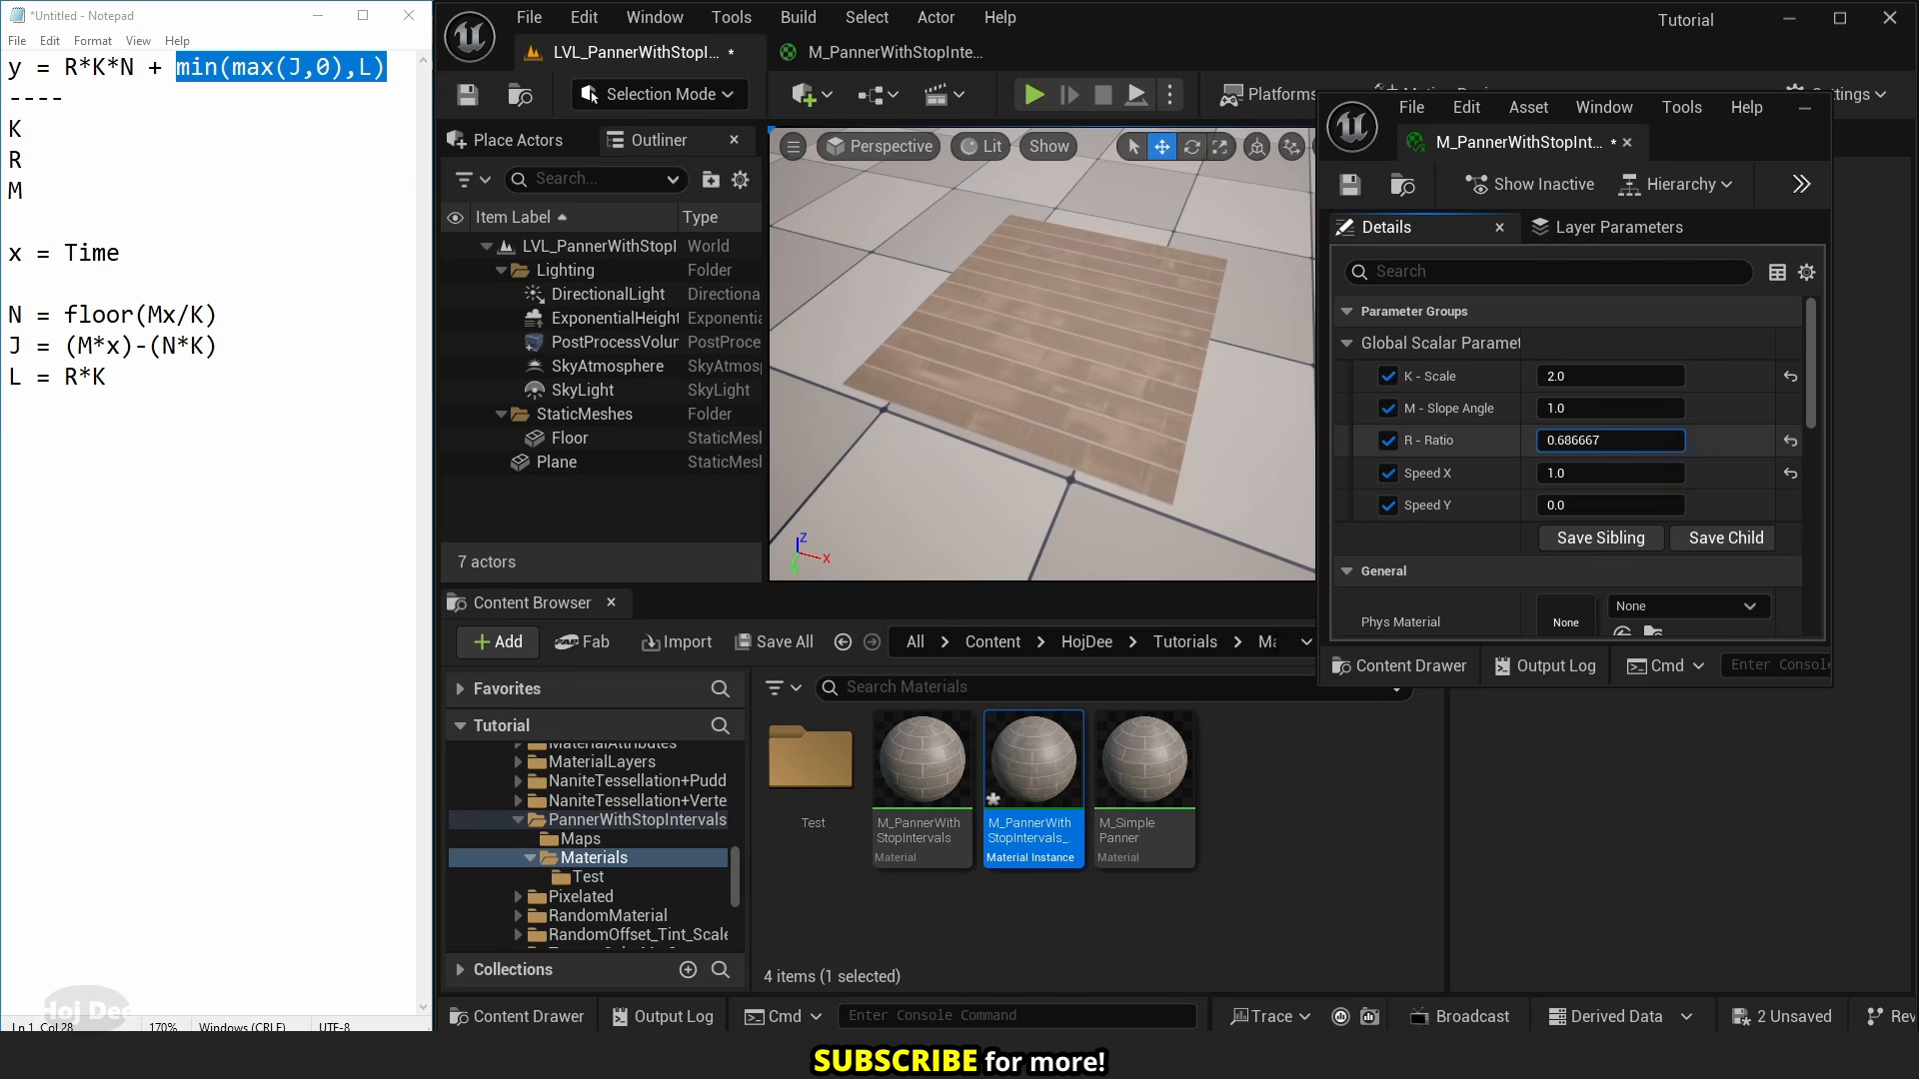
pyautogui.press('BackSpace')
pyautogui.write('8')
pyautogui.press('Return')
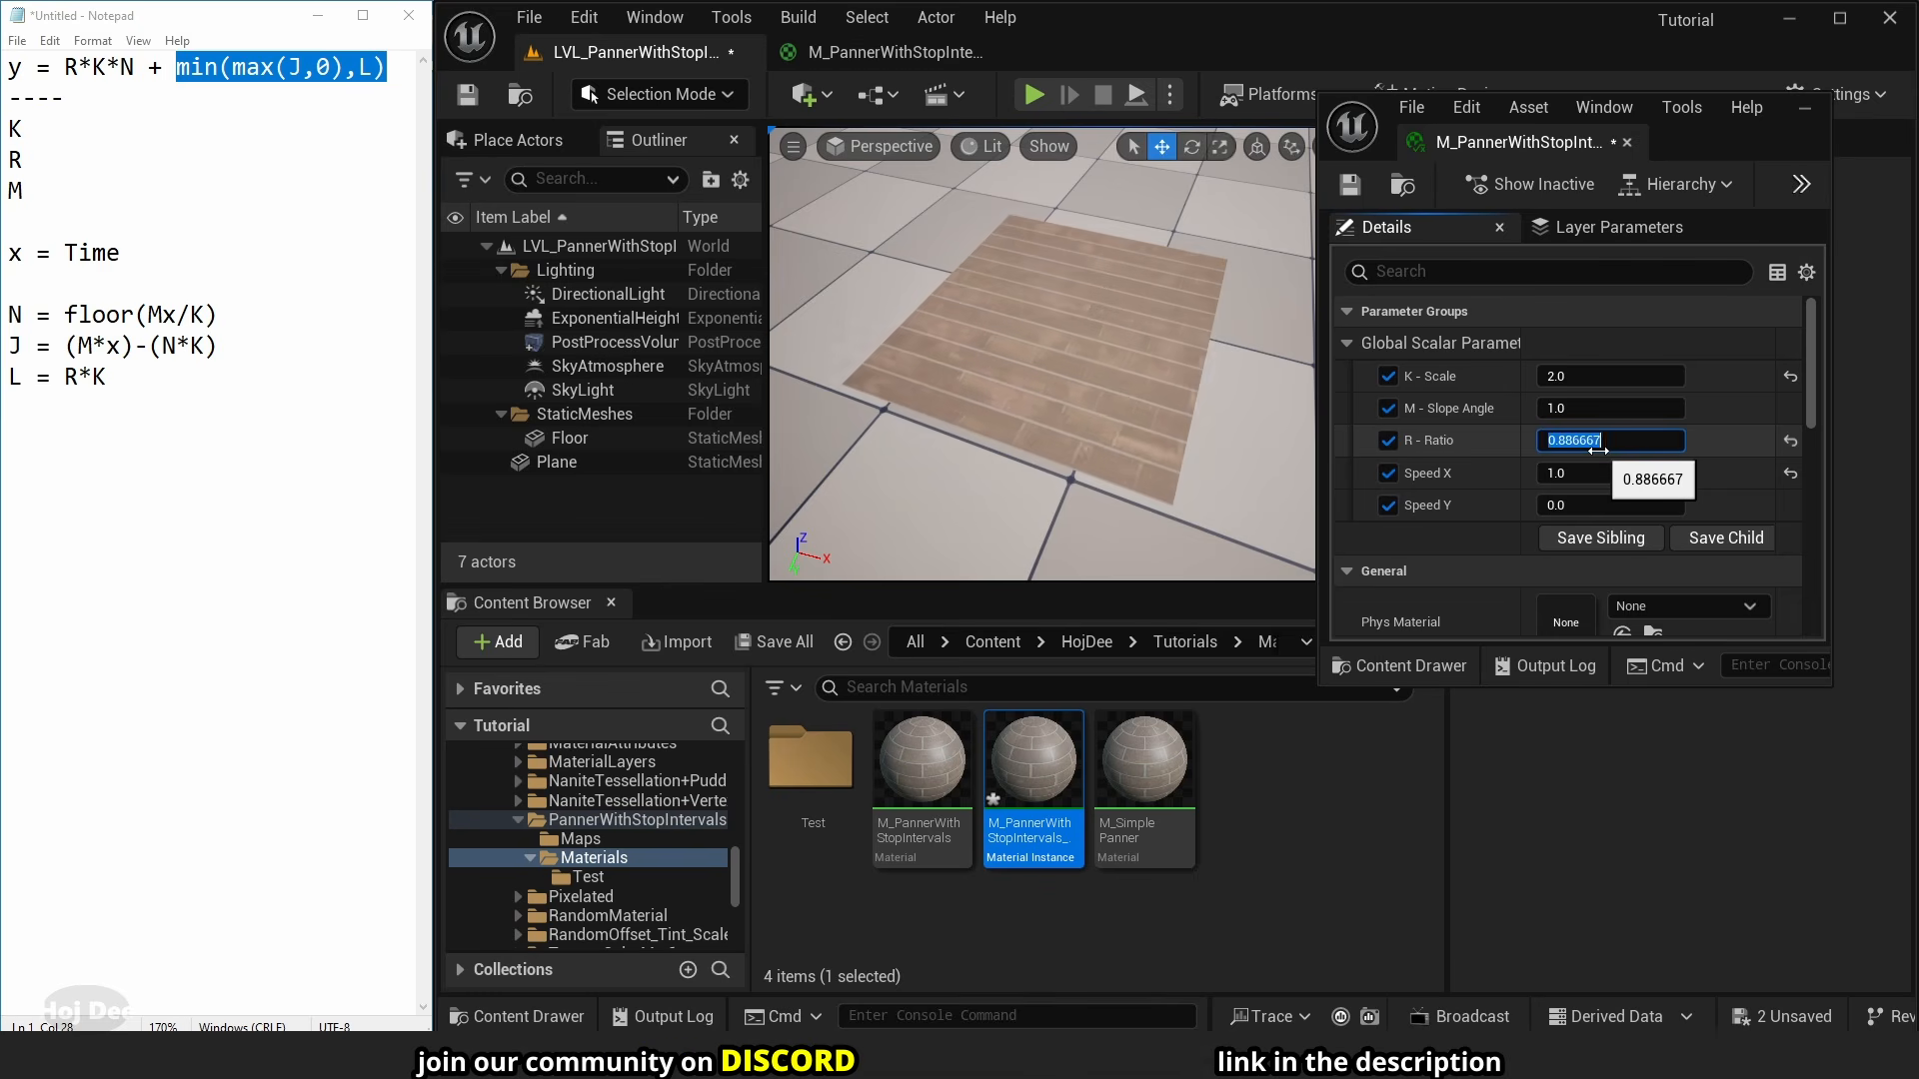
pyautogui.write('.9')
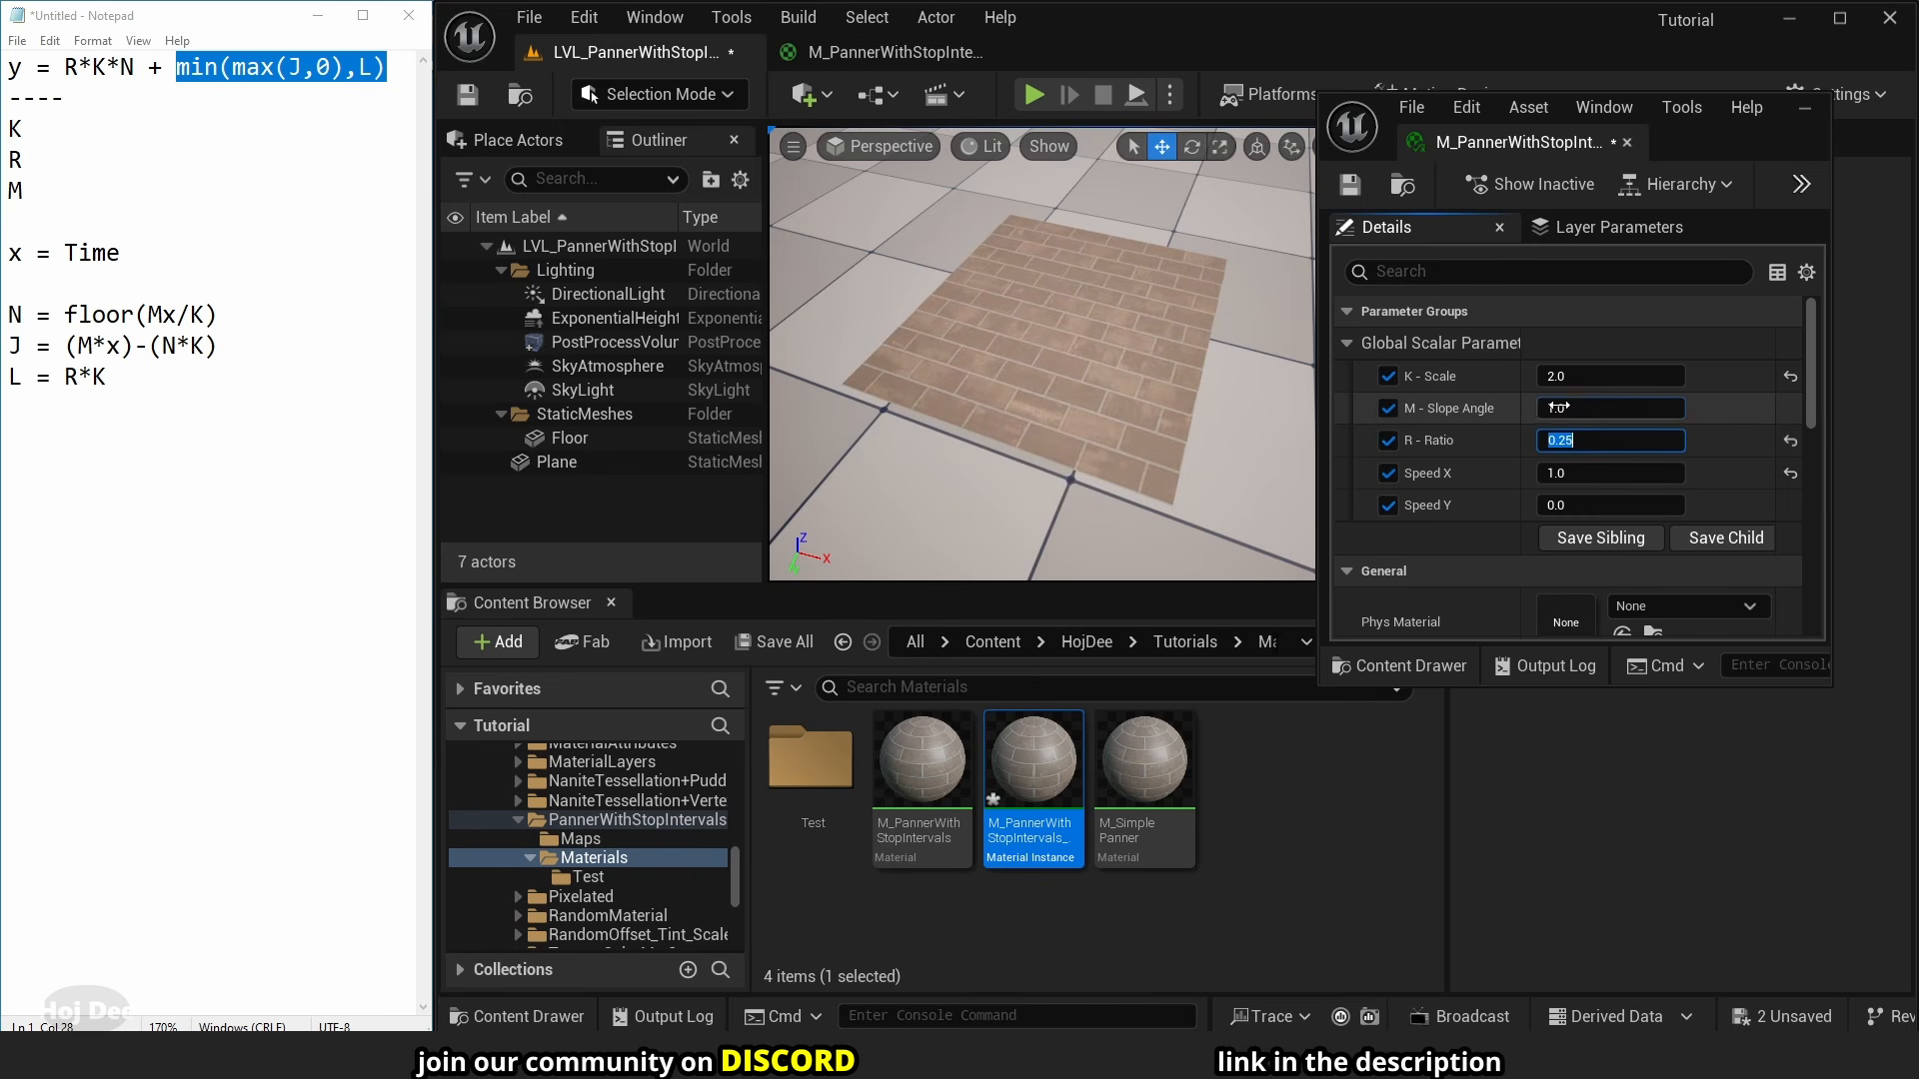
pyautogui.click(1555, 407)
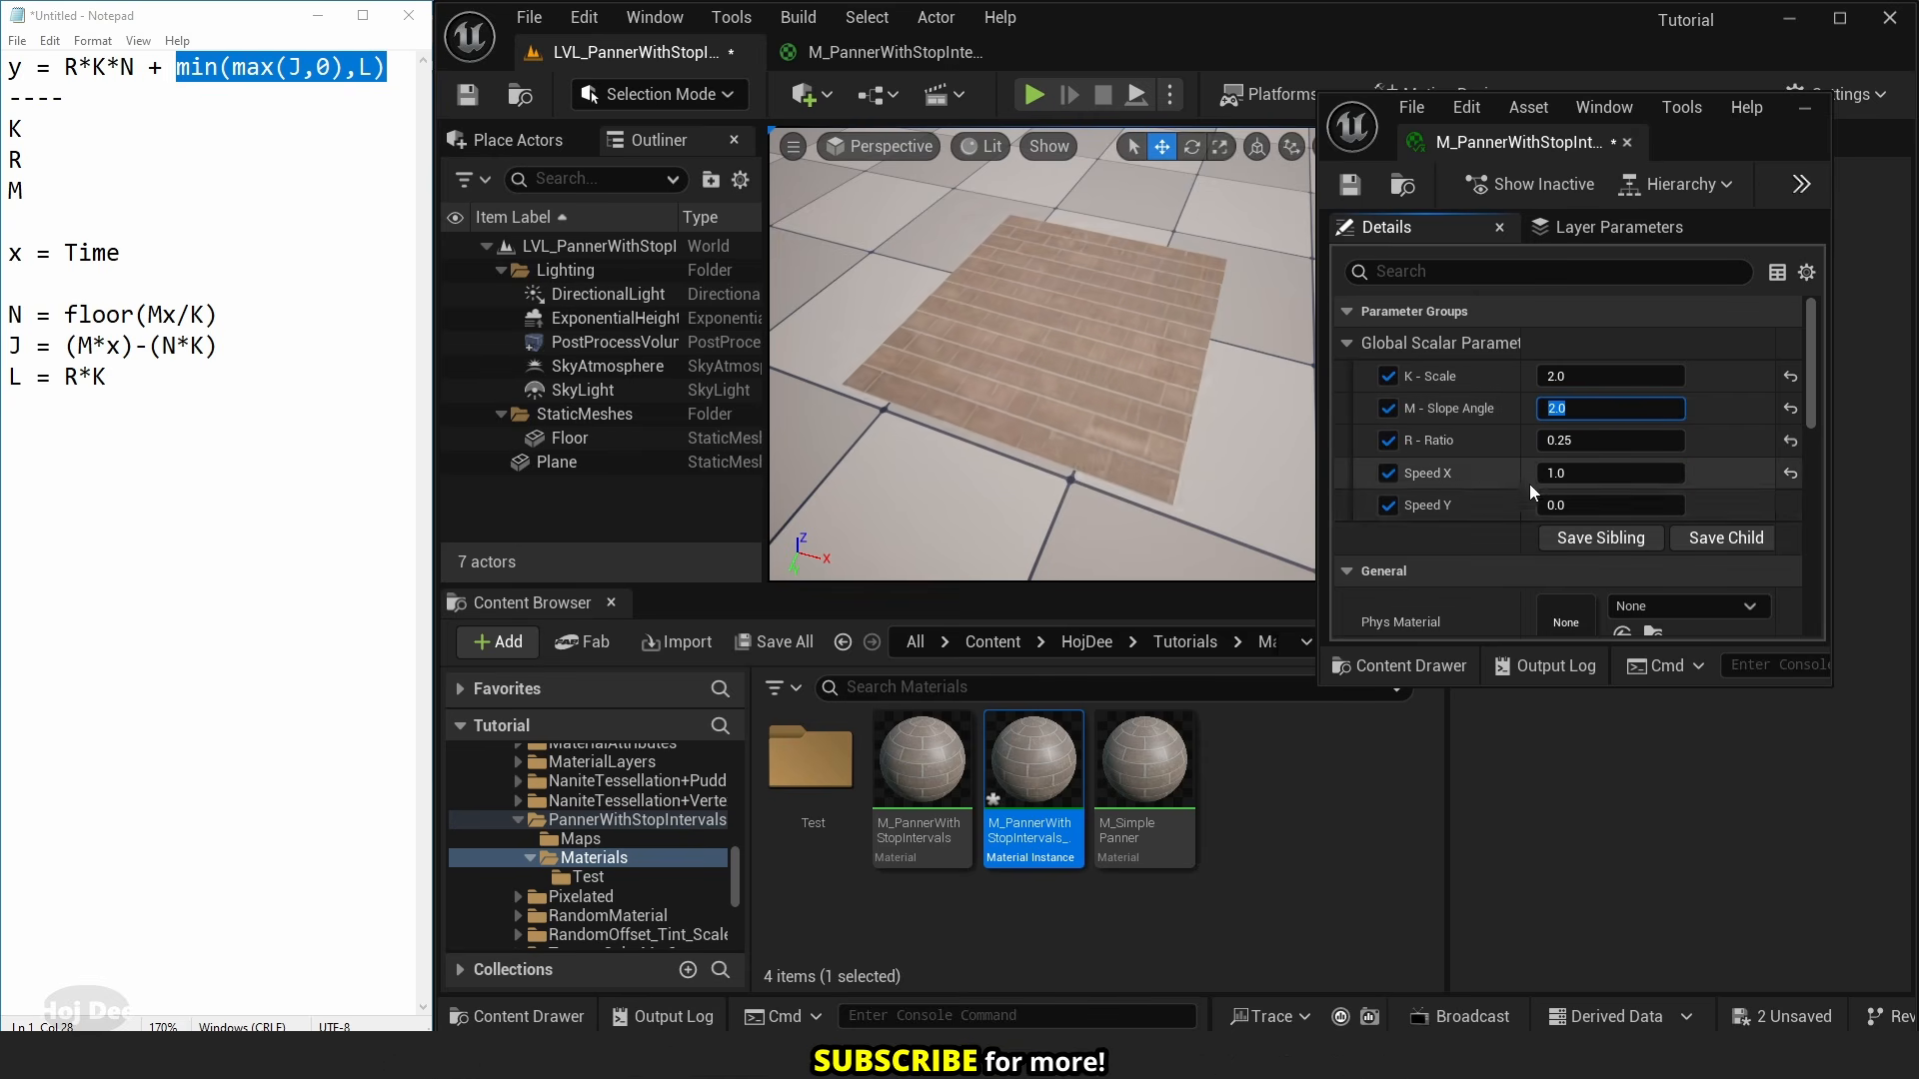
# - Set Speed X to 0 and Speed Y to 1 to test the panning along Y only
pyautogui.click(1562, 475)
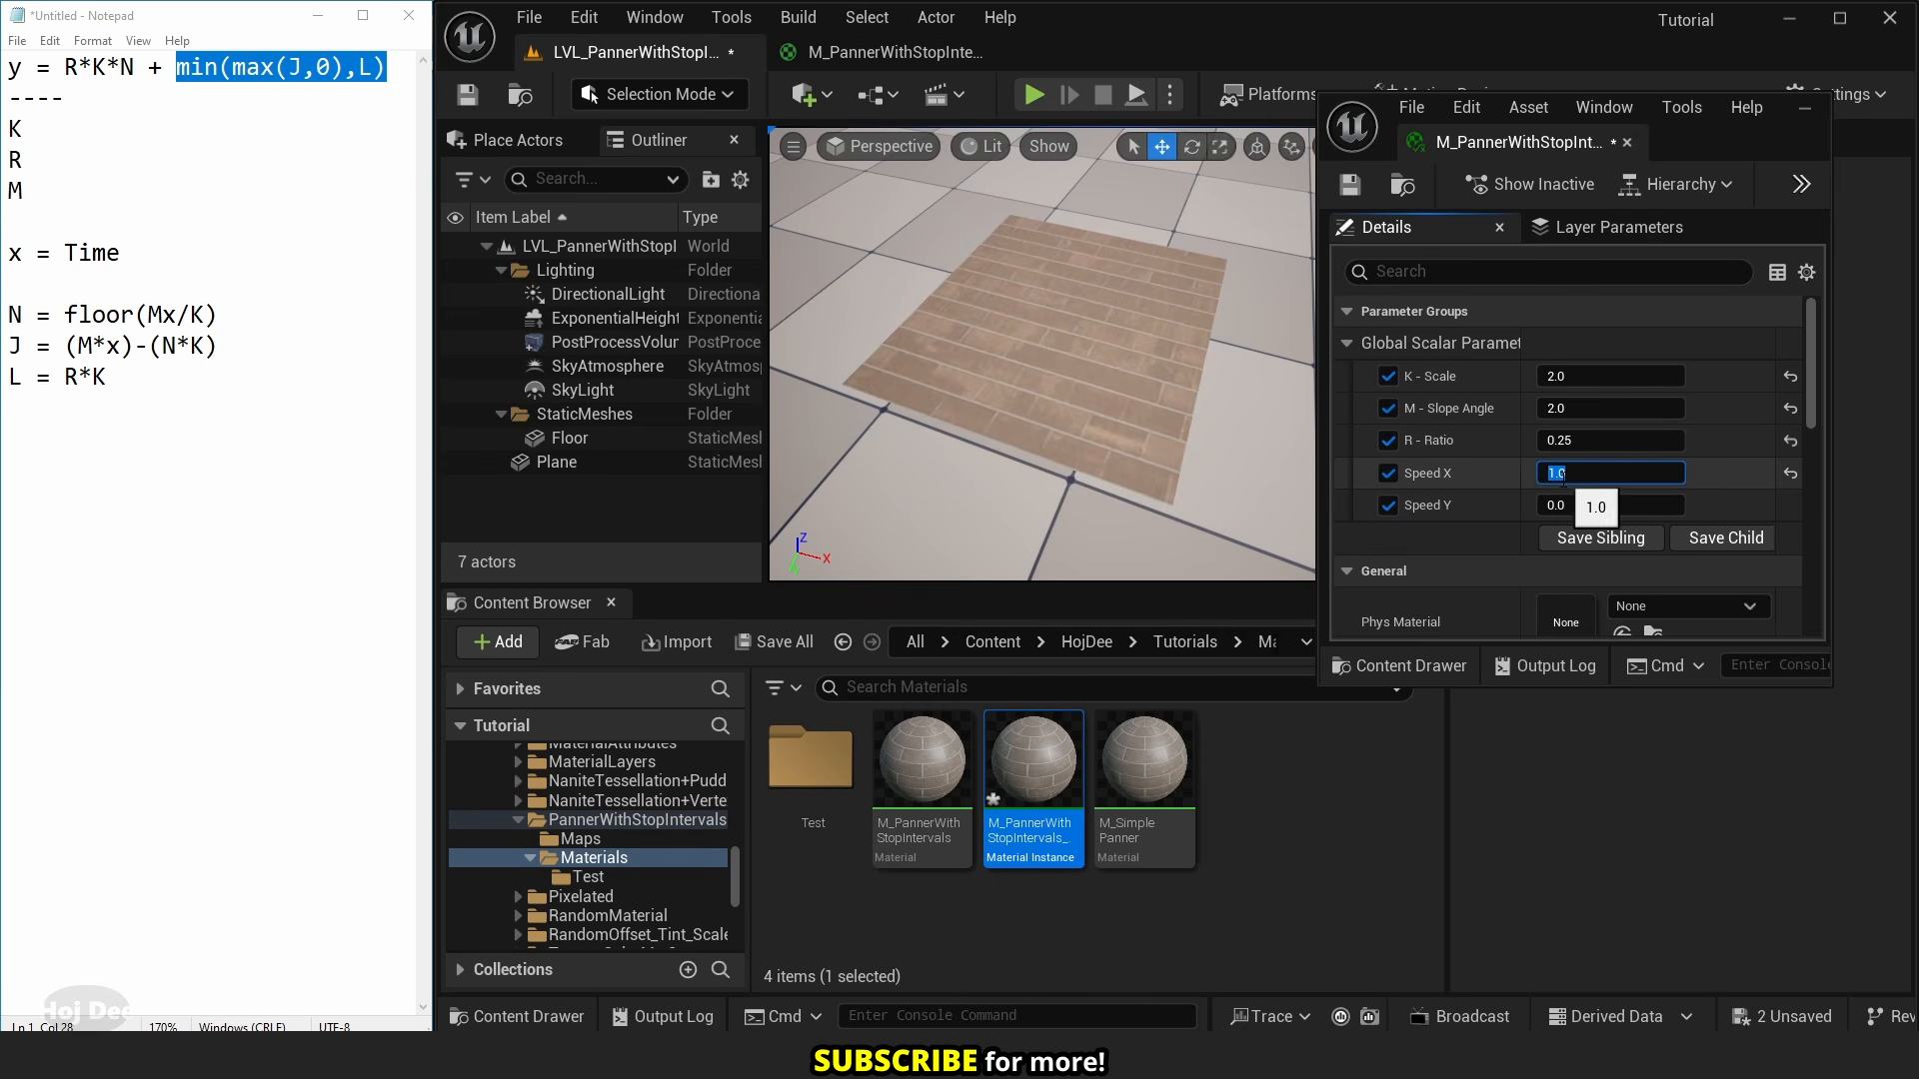
pyautogui.write('0')
pyautogui.press('Return')
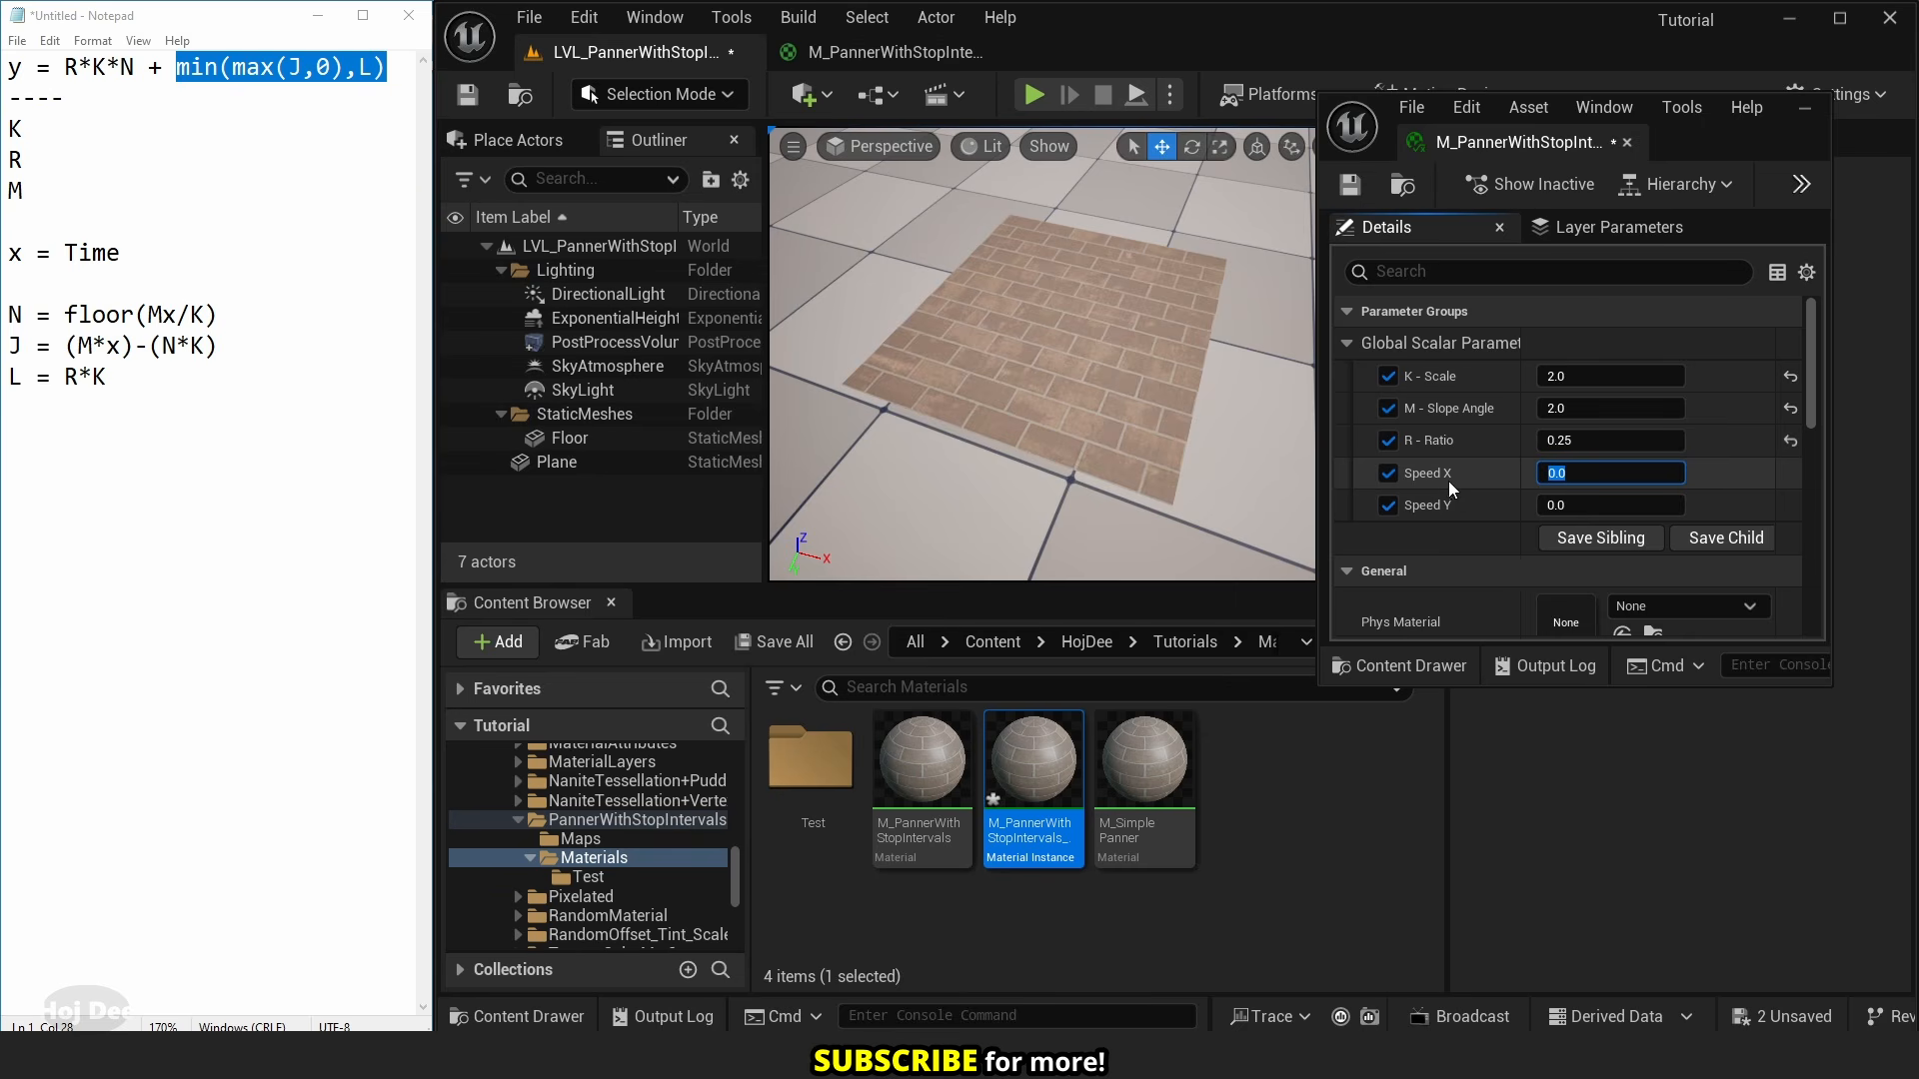
pyautogui.press('Tab')
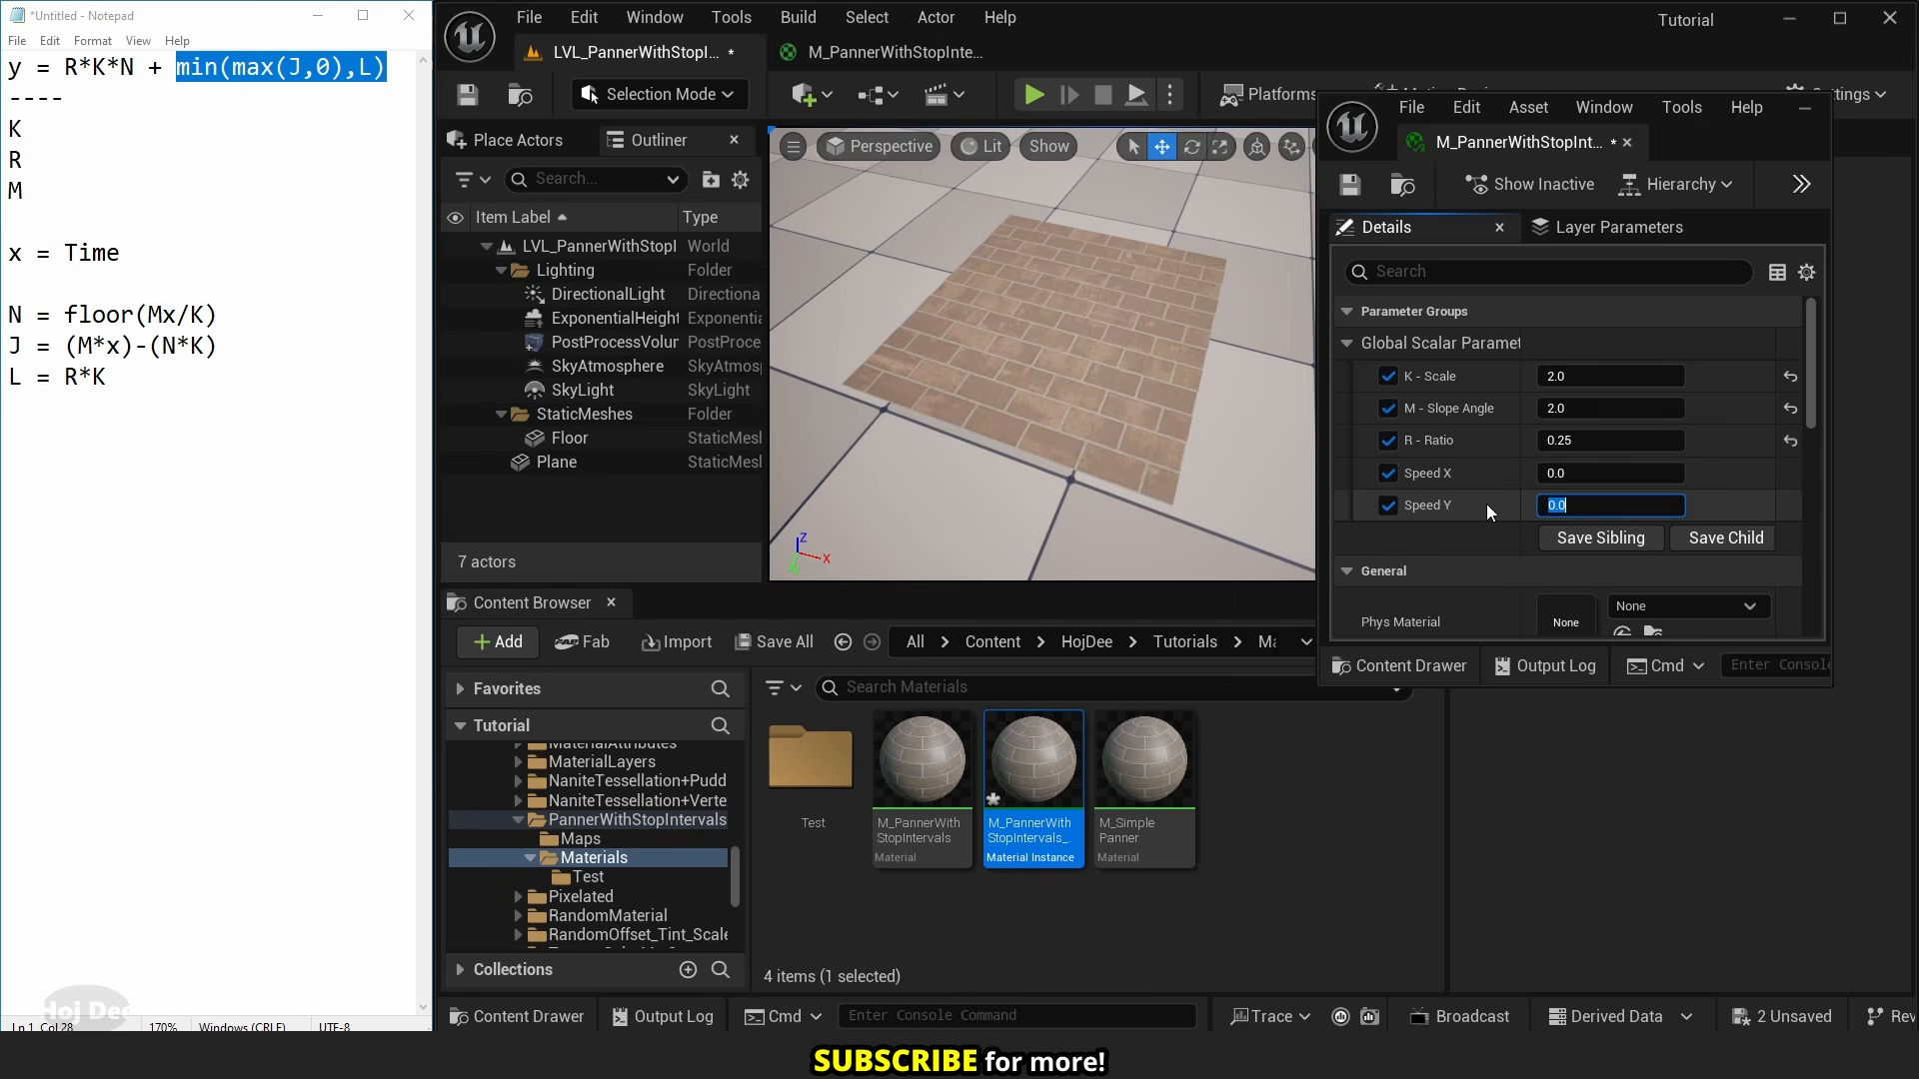
pyautogui.write('1')
pyautogui.press('Return')
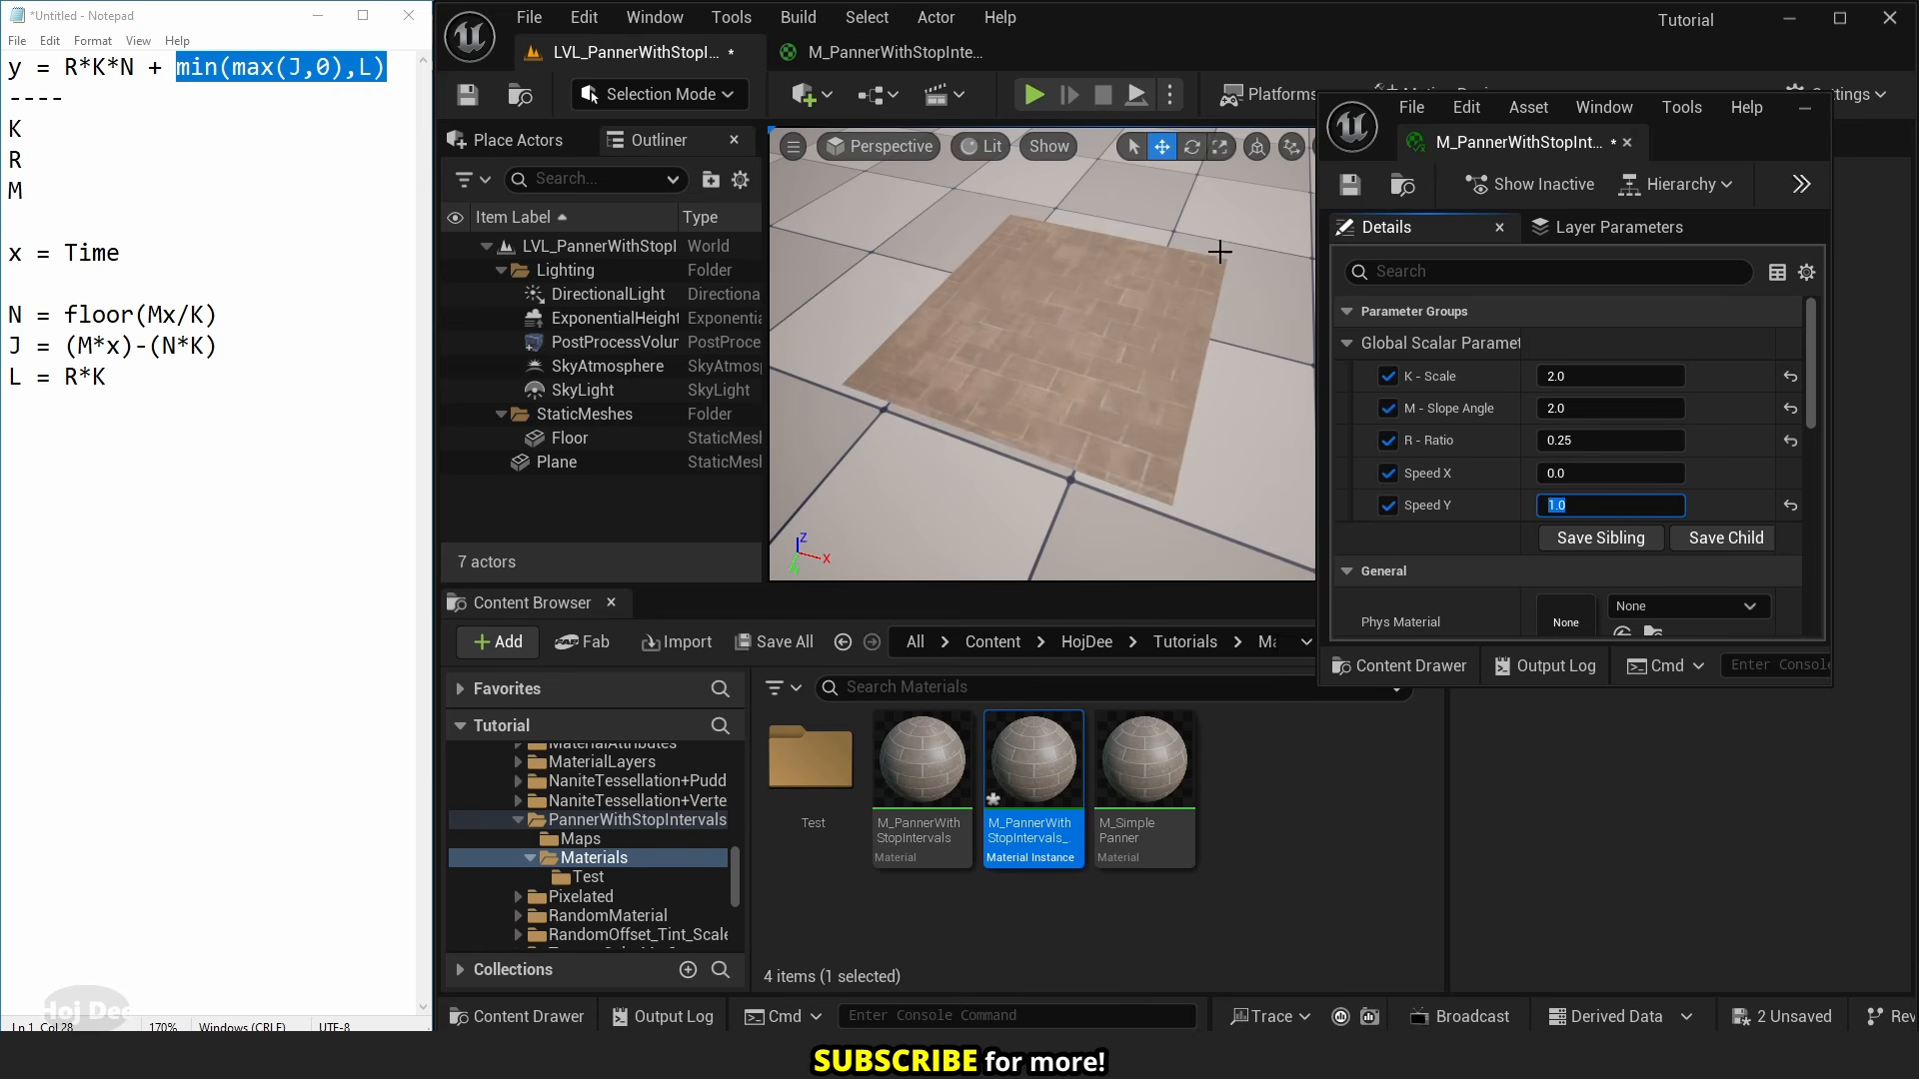
# - Test Speed X at 1 together with Speed Y, and reset both speeds to 0
pyautogui.click(1561, 477)
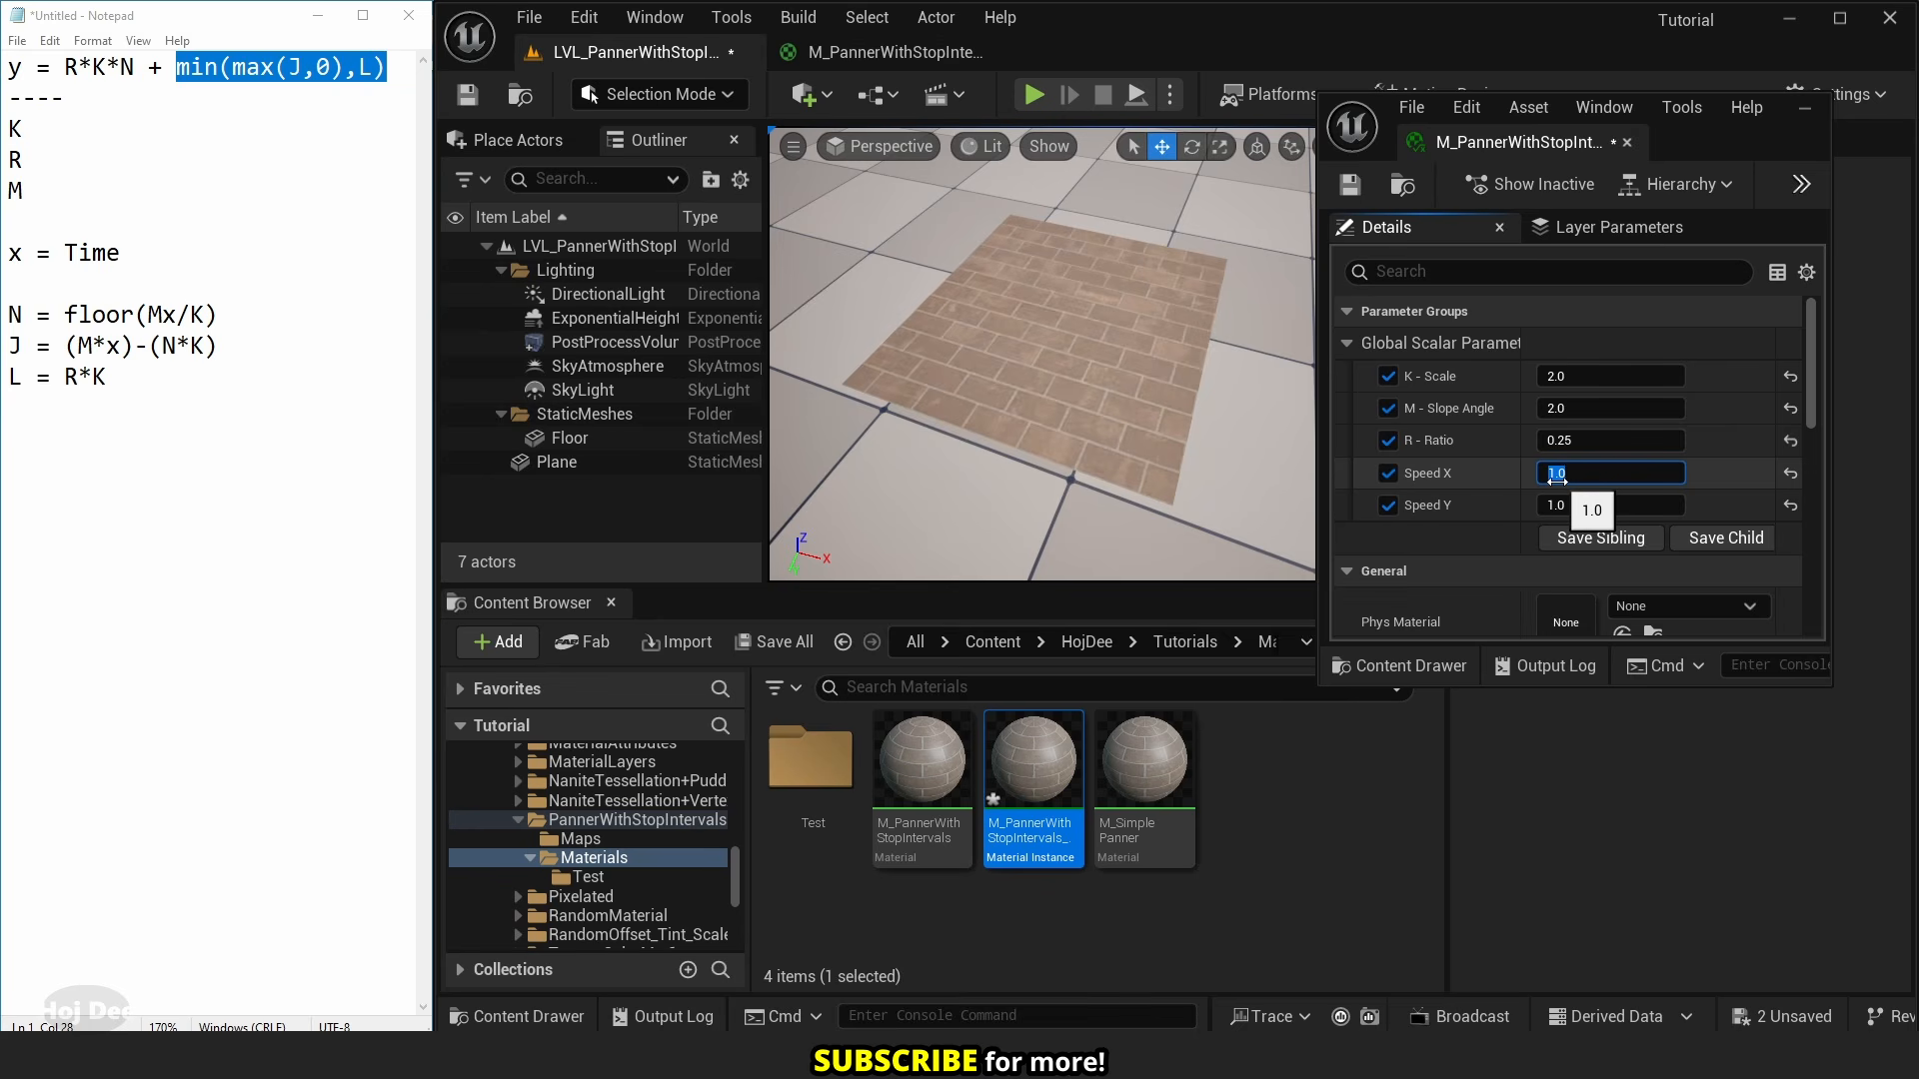
pyautogui.write('0')
pyautogui.click(1580, 502)
pyautogui.write('0')
pyautogui.press('Return')
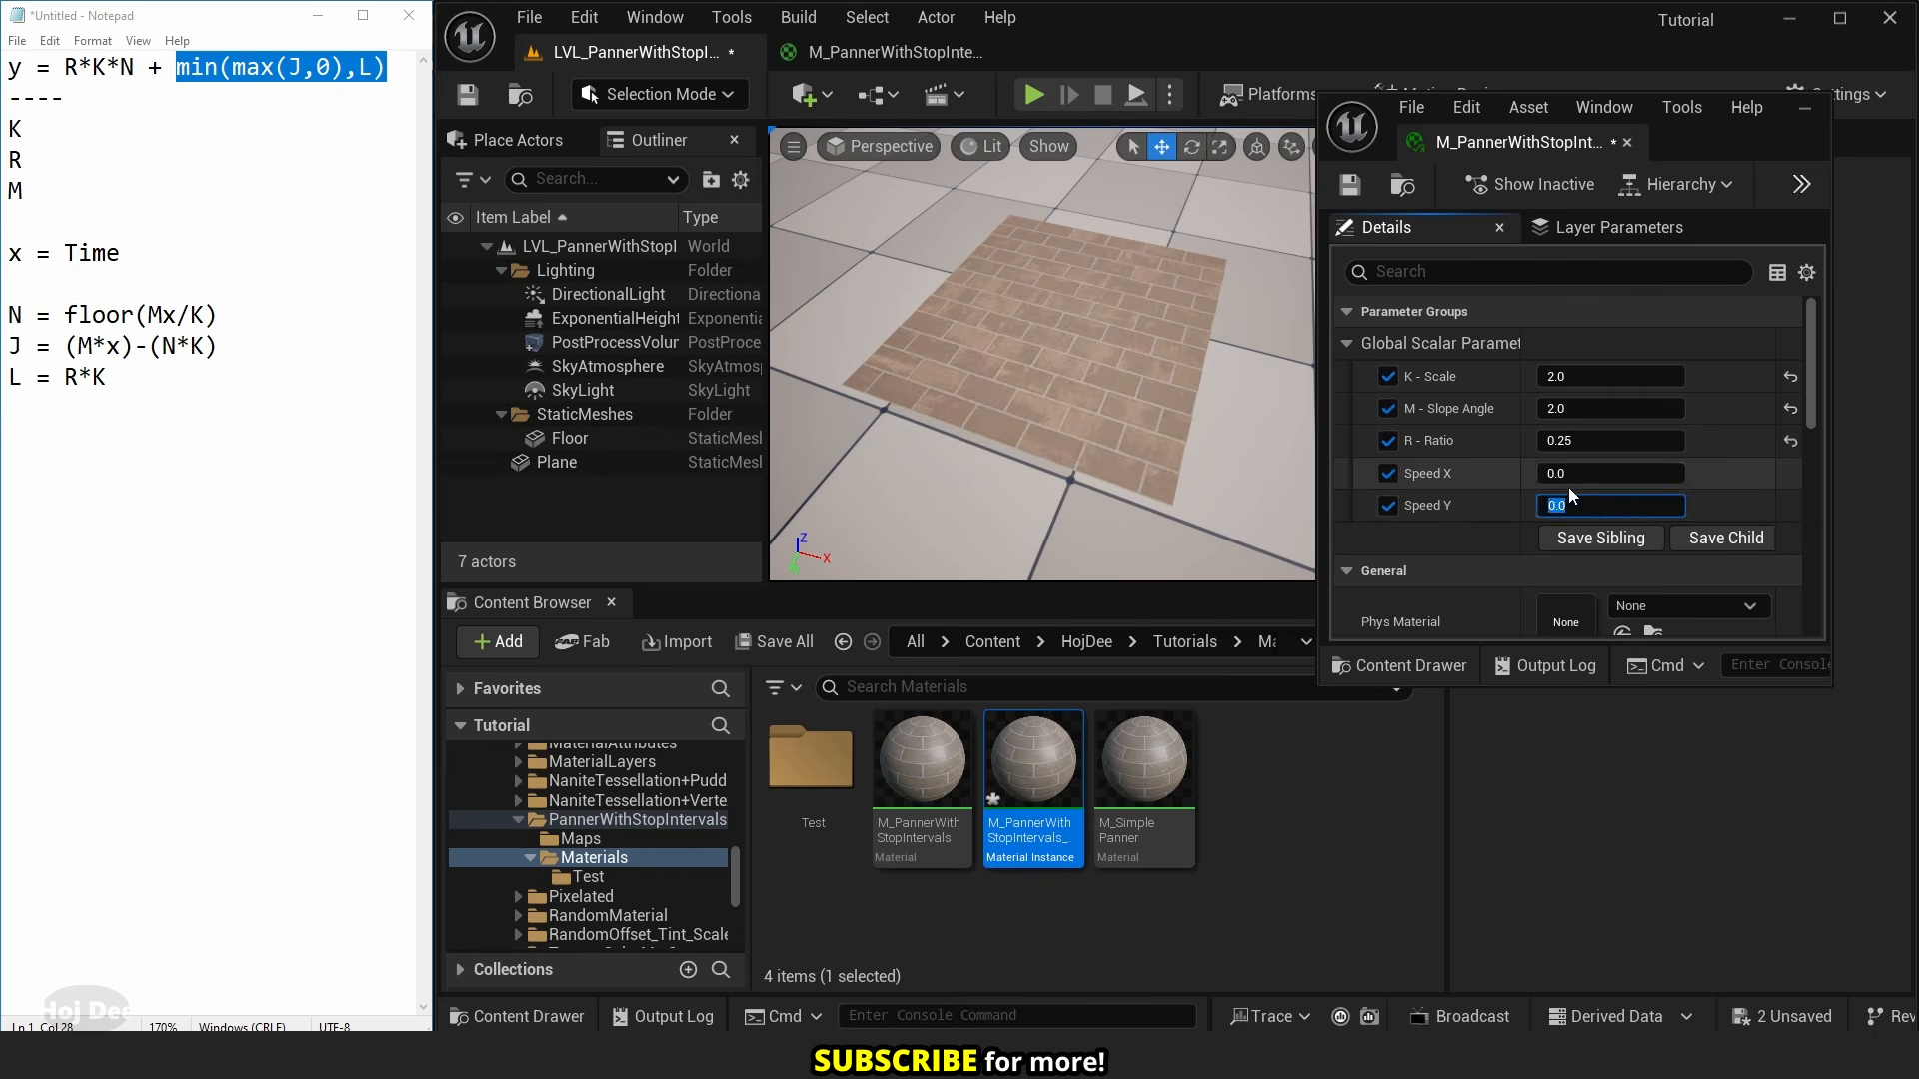
# - Set Speed X to 1, save the material instance and close its window
pyautogui.click(1572, 480)
pyautogui.write('1')
pyautogui.press('Return')
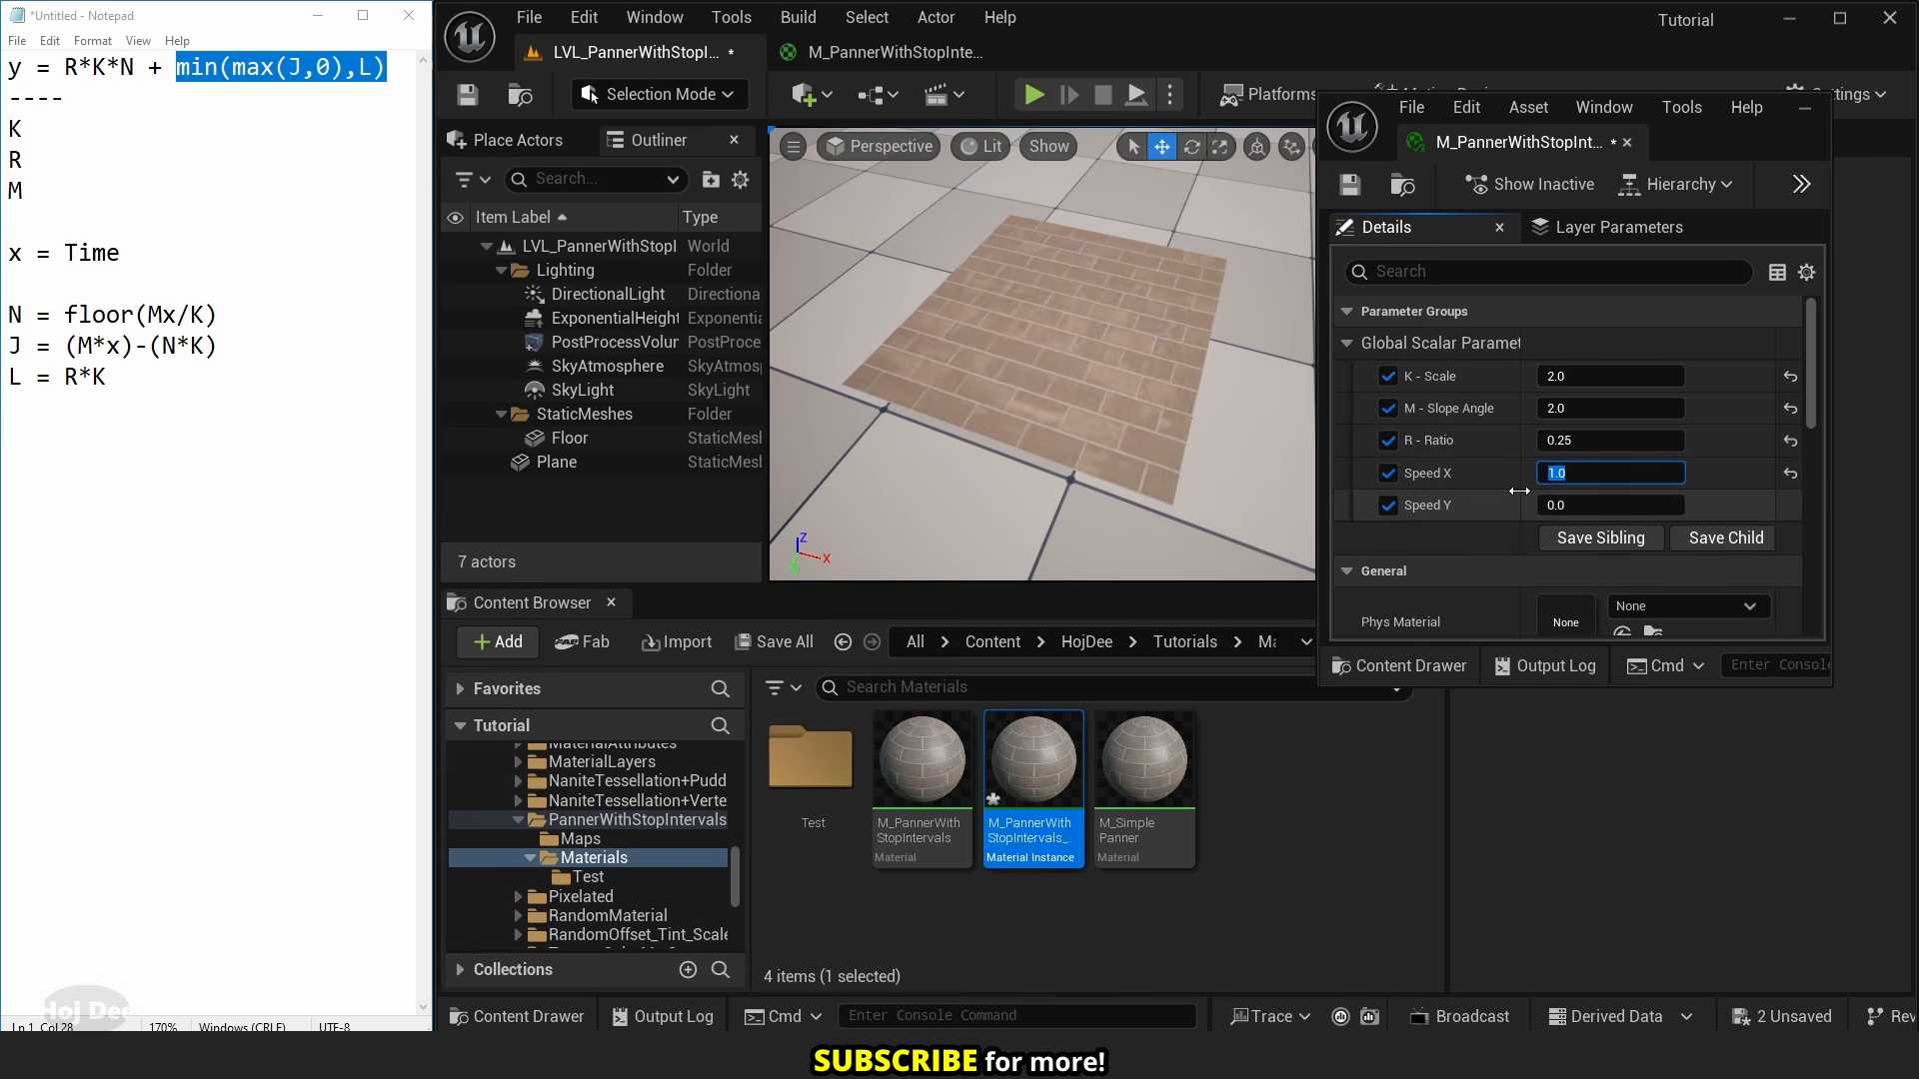
pyautogui.click(1349, 183)
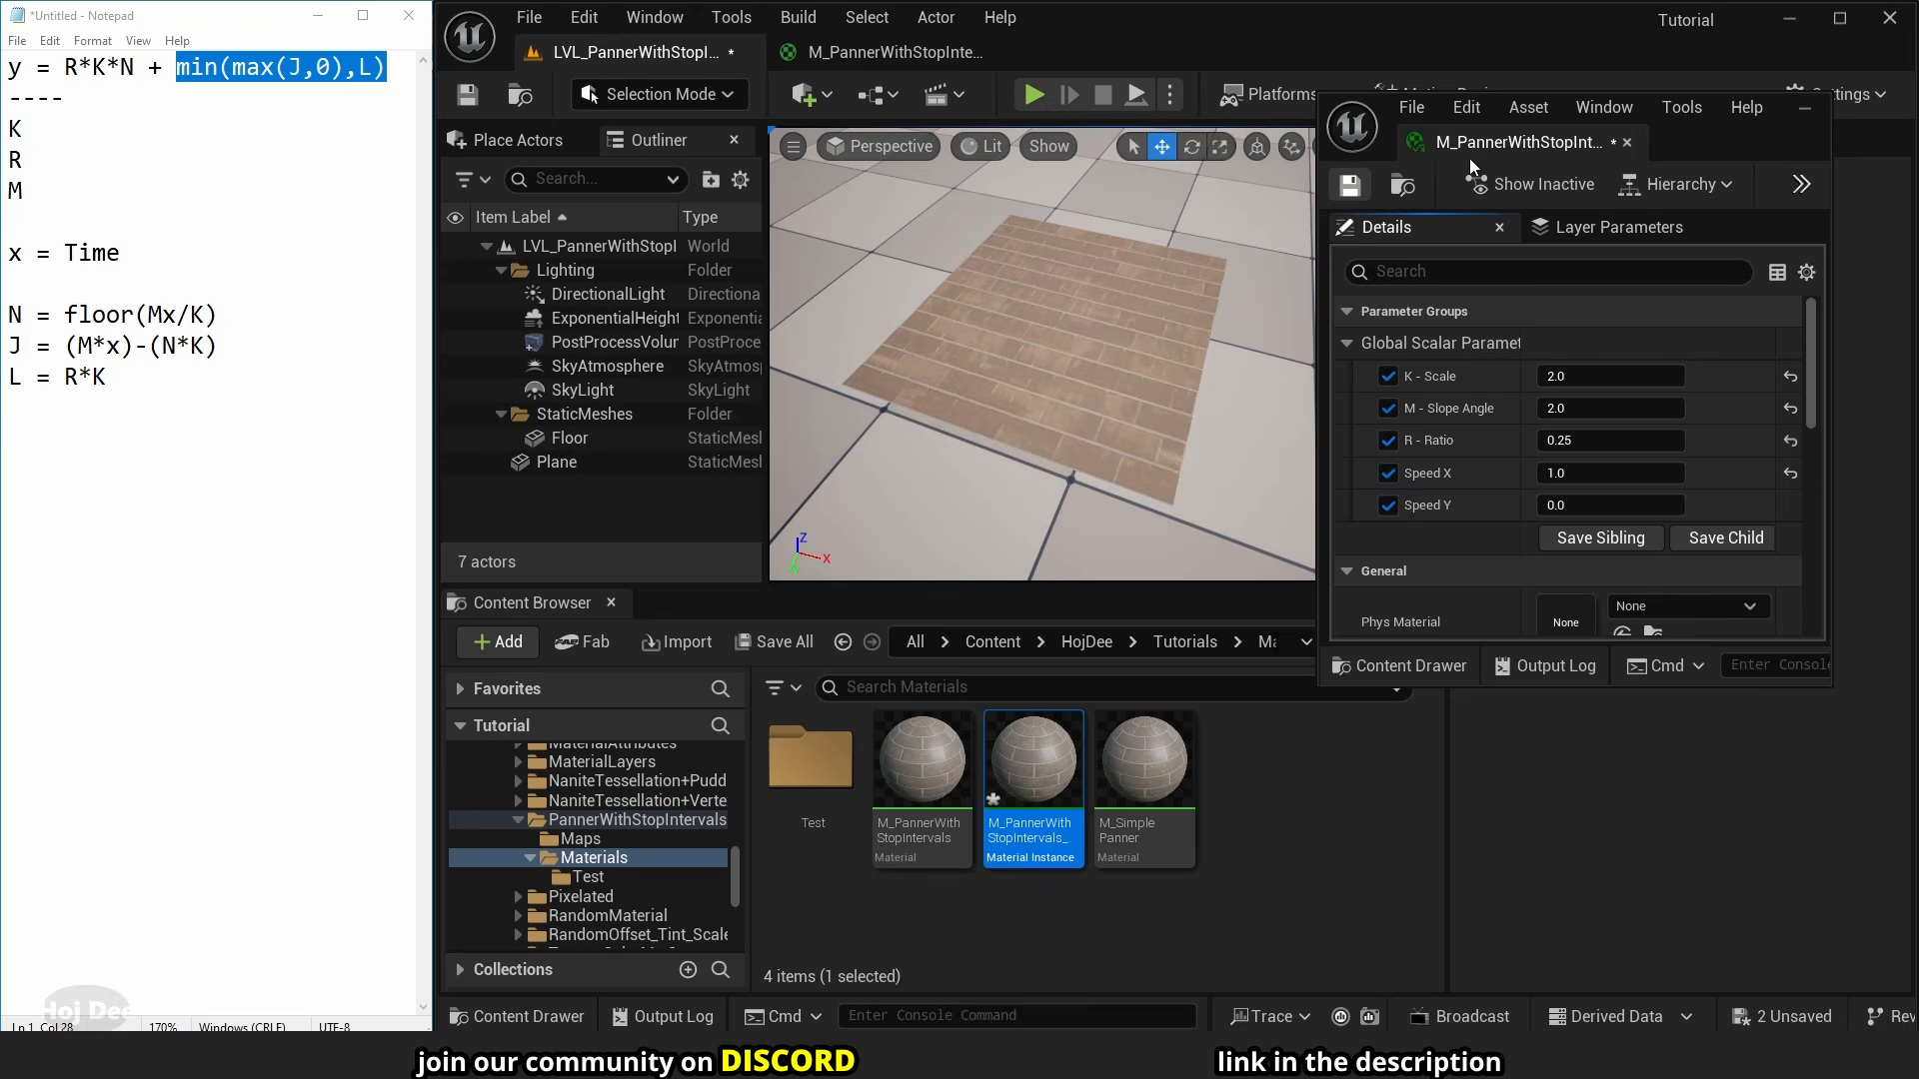
pyautogui.click(1627, 142)
# - Duplicate the brick plane in the level, placing the copy beside the original
pyautogui.click(1181, 414)
pyautogui.press('s')
pyautogui.moveTo(1182, 414); pyautogui.dragTo(1133, 370, button='right')
pyautogui.keyDown('alt'); pyautogui.moveTo(1132, 363); pyautogui.dragTo(999, 431); pyautogui.keyUp('alt')
# - Create the material instance M_SimplePanner_Inst from M_SimplePanner and apply it to the duplicated plane
pyautogui.click(1149, 785)
pyautogui.rightClick(1154, 789)
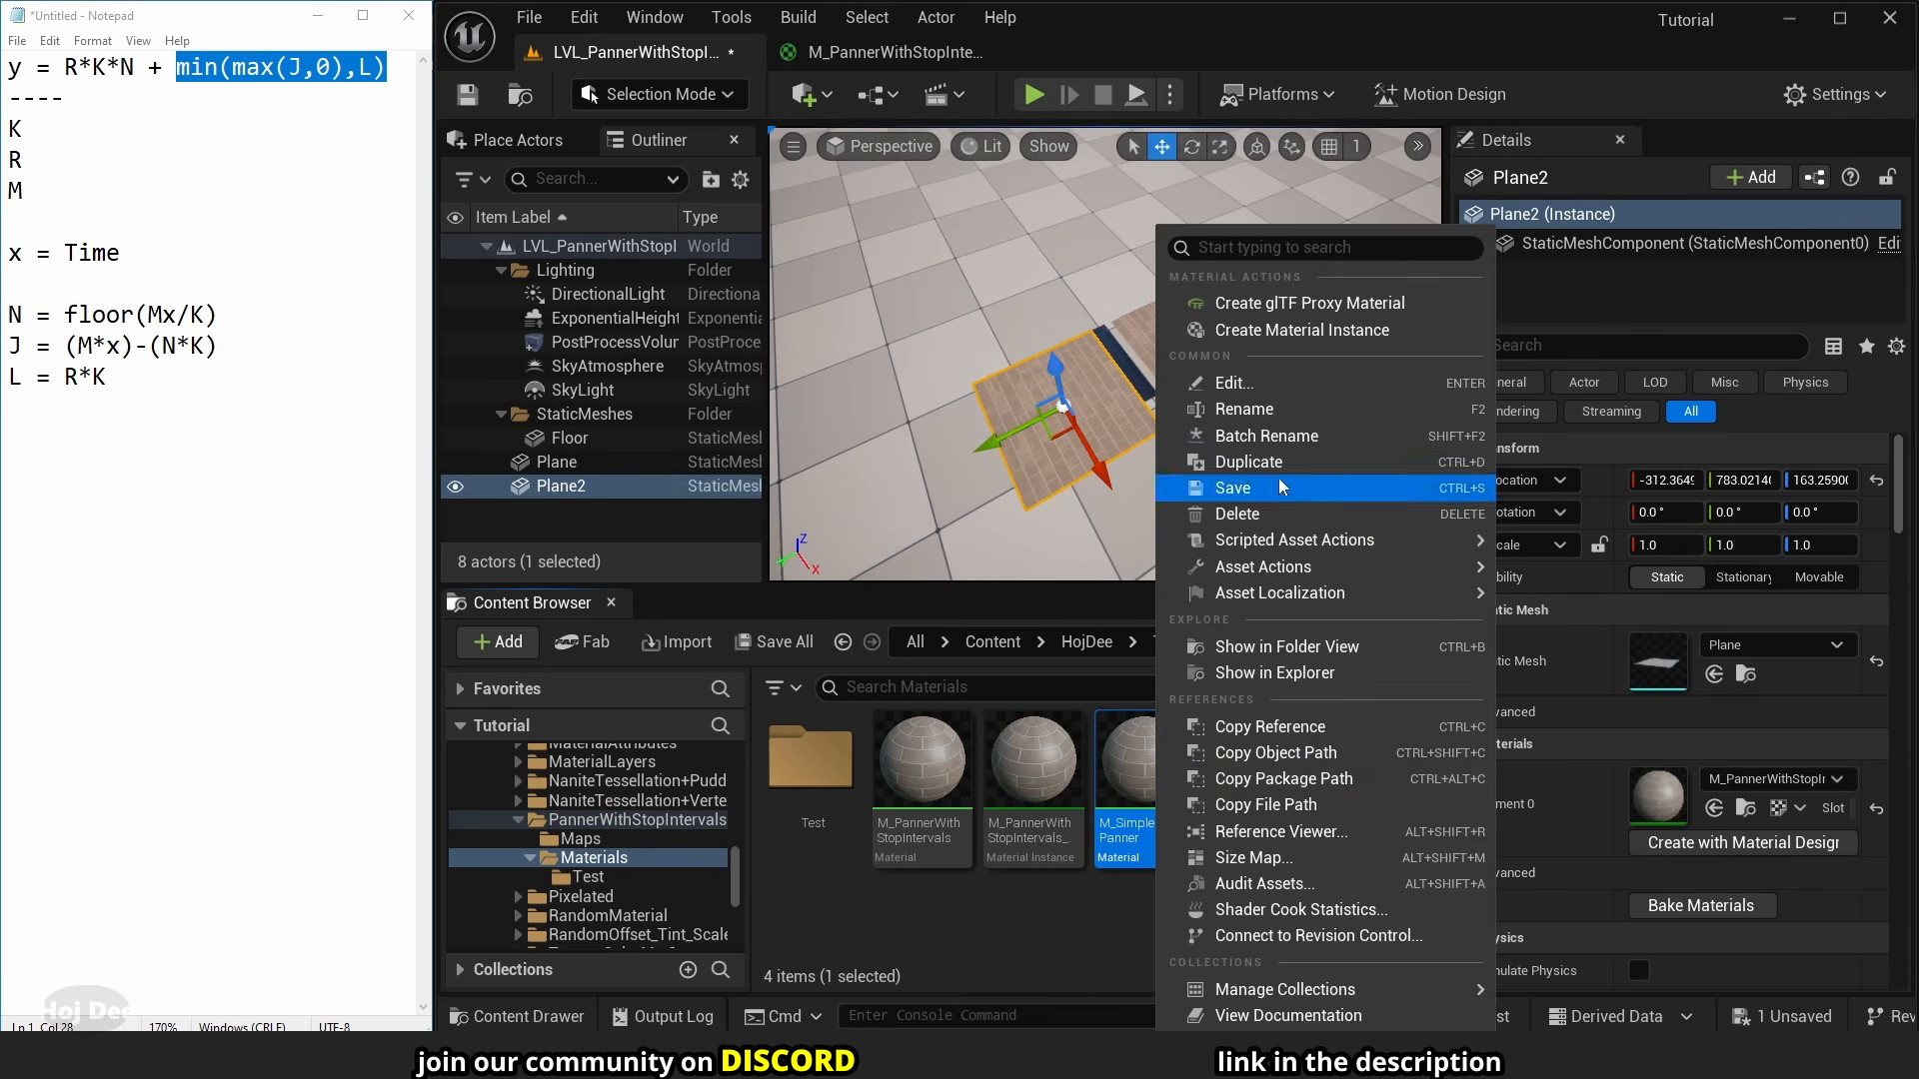
pyautogui.click(1229, 262)
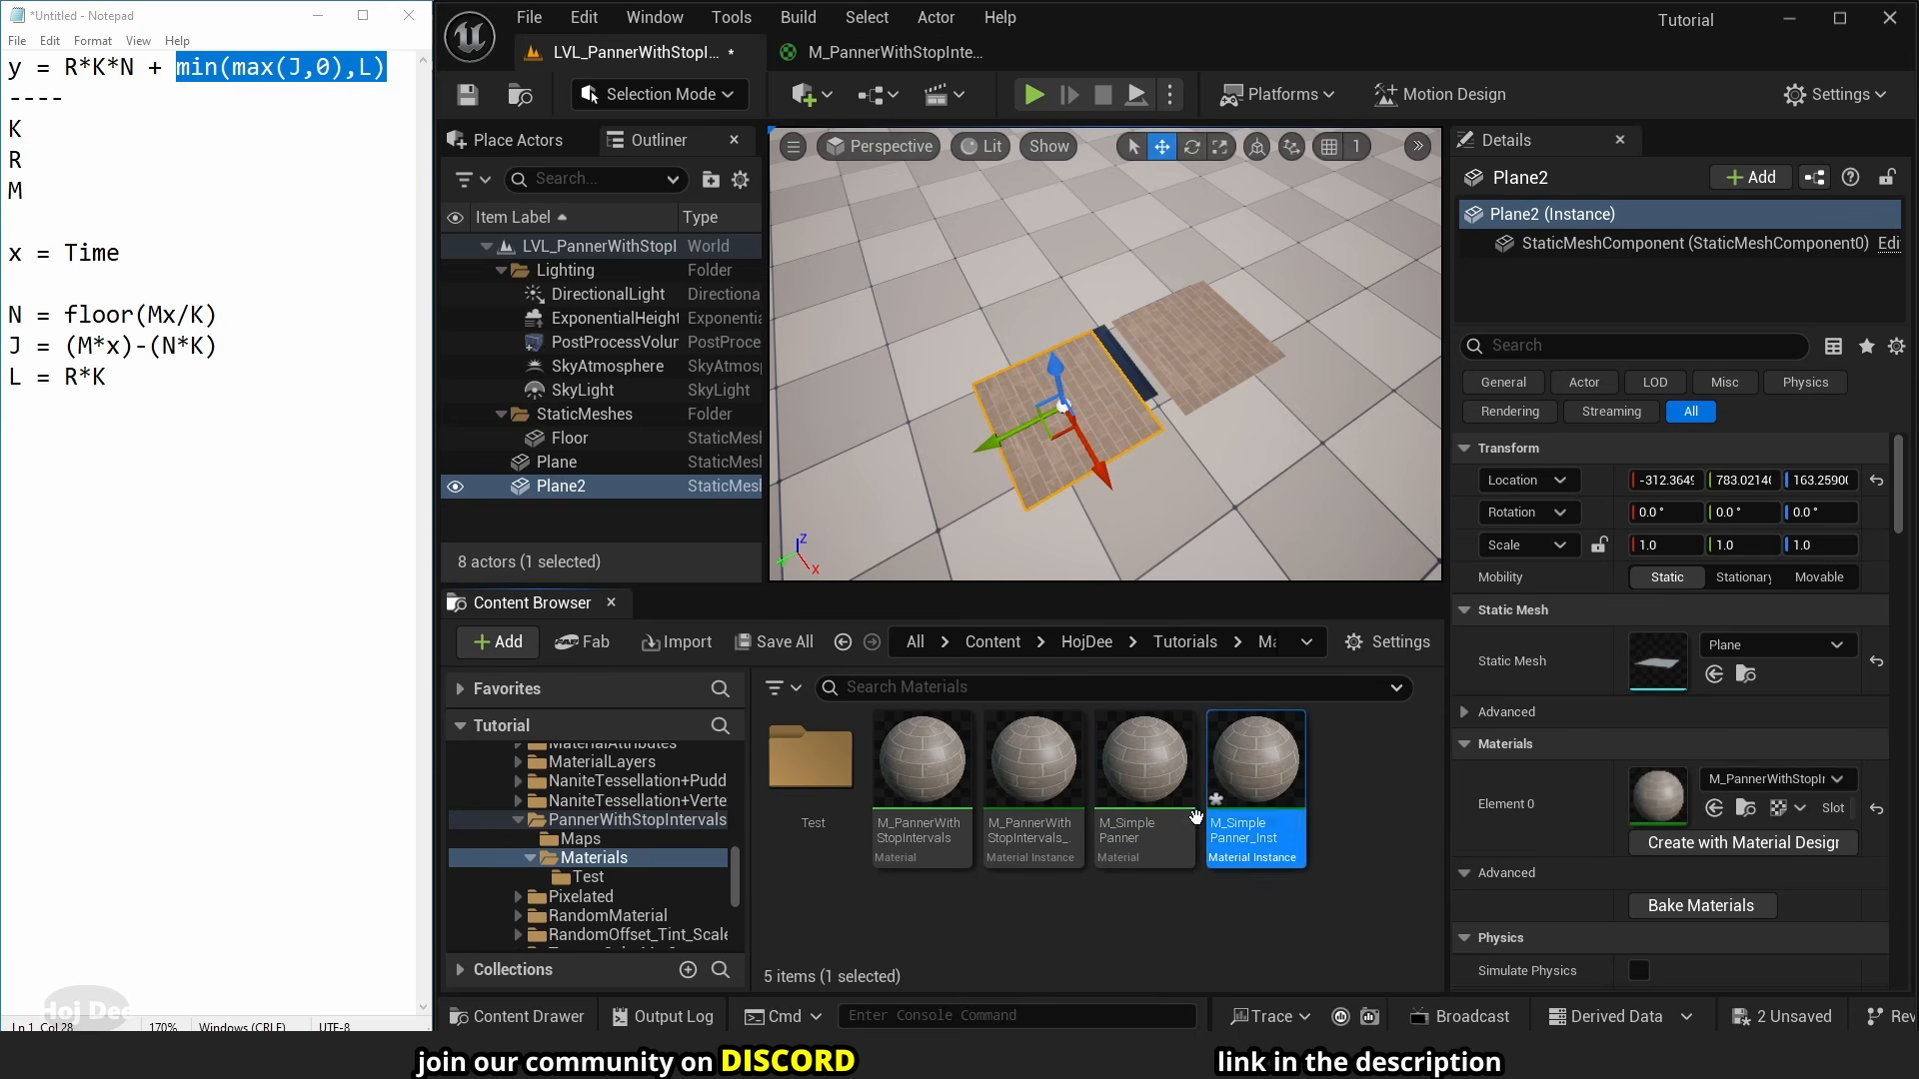
pyautogui.moveTo(1270, 768); pyautogui.dragTo(1105, 435)
# - Enable the Speed X and Speed Y overrides in M_SimplePanner_Inst, set the Speed X value, and save the instance
pyautogui.doubleClick(1261, 755)
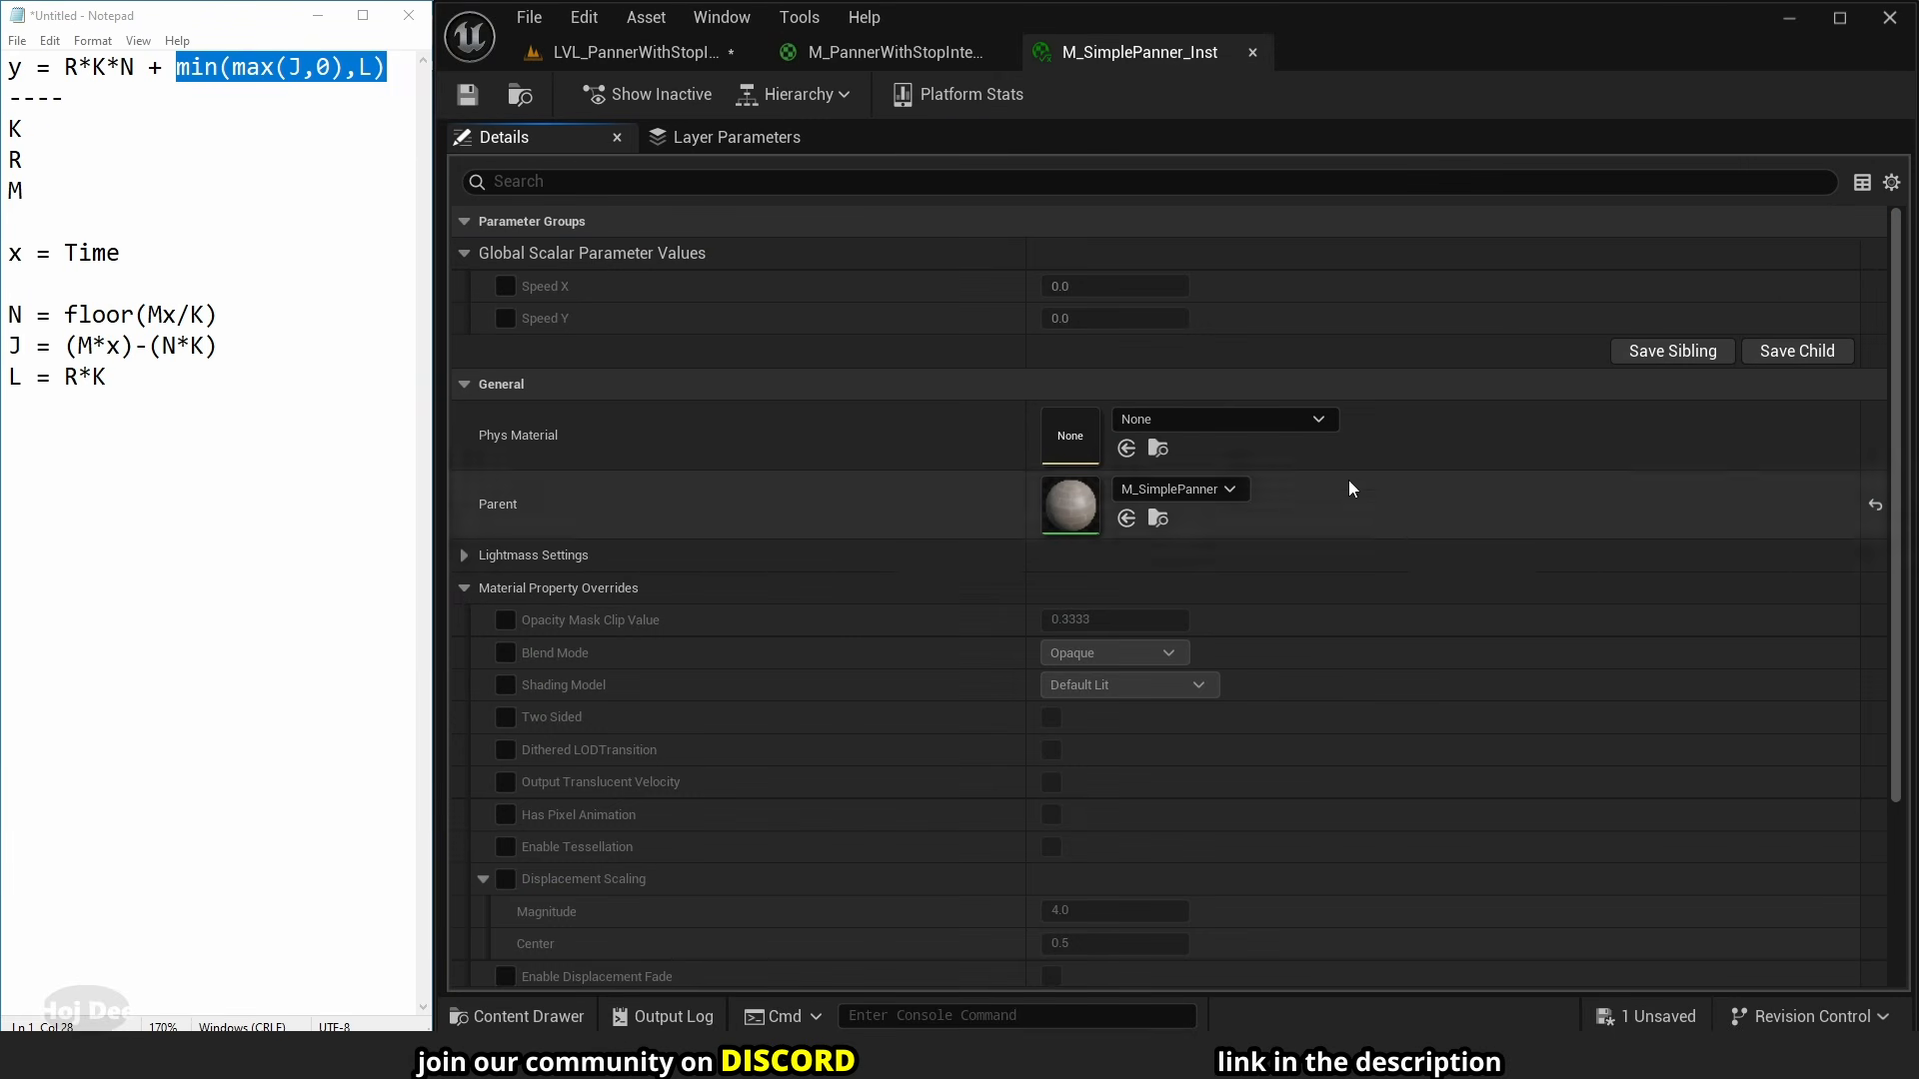
pyautogui.click(506, 288)
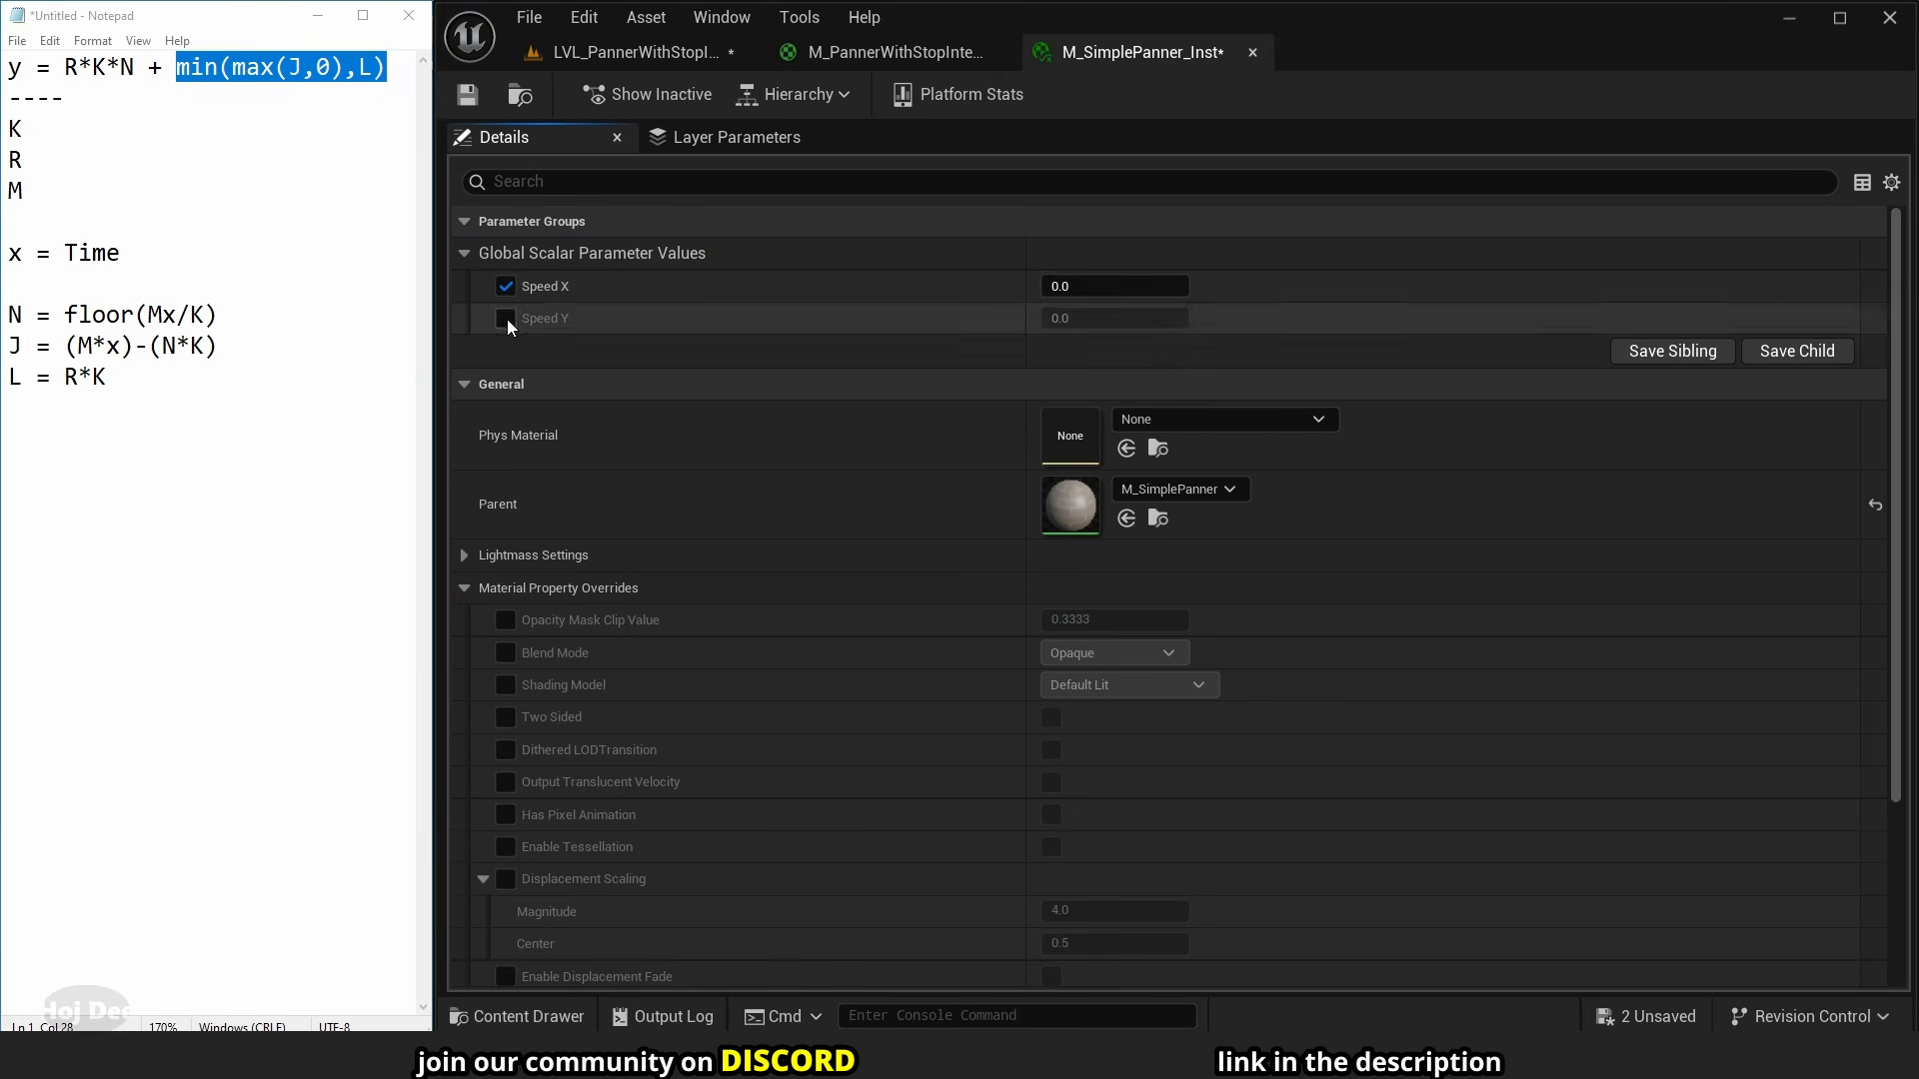
pyautogui.click(507, 319)
pyautogui.click(1126, 288)
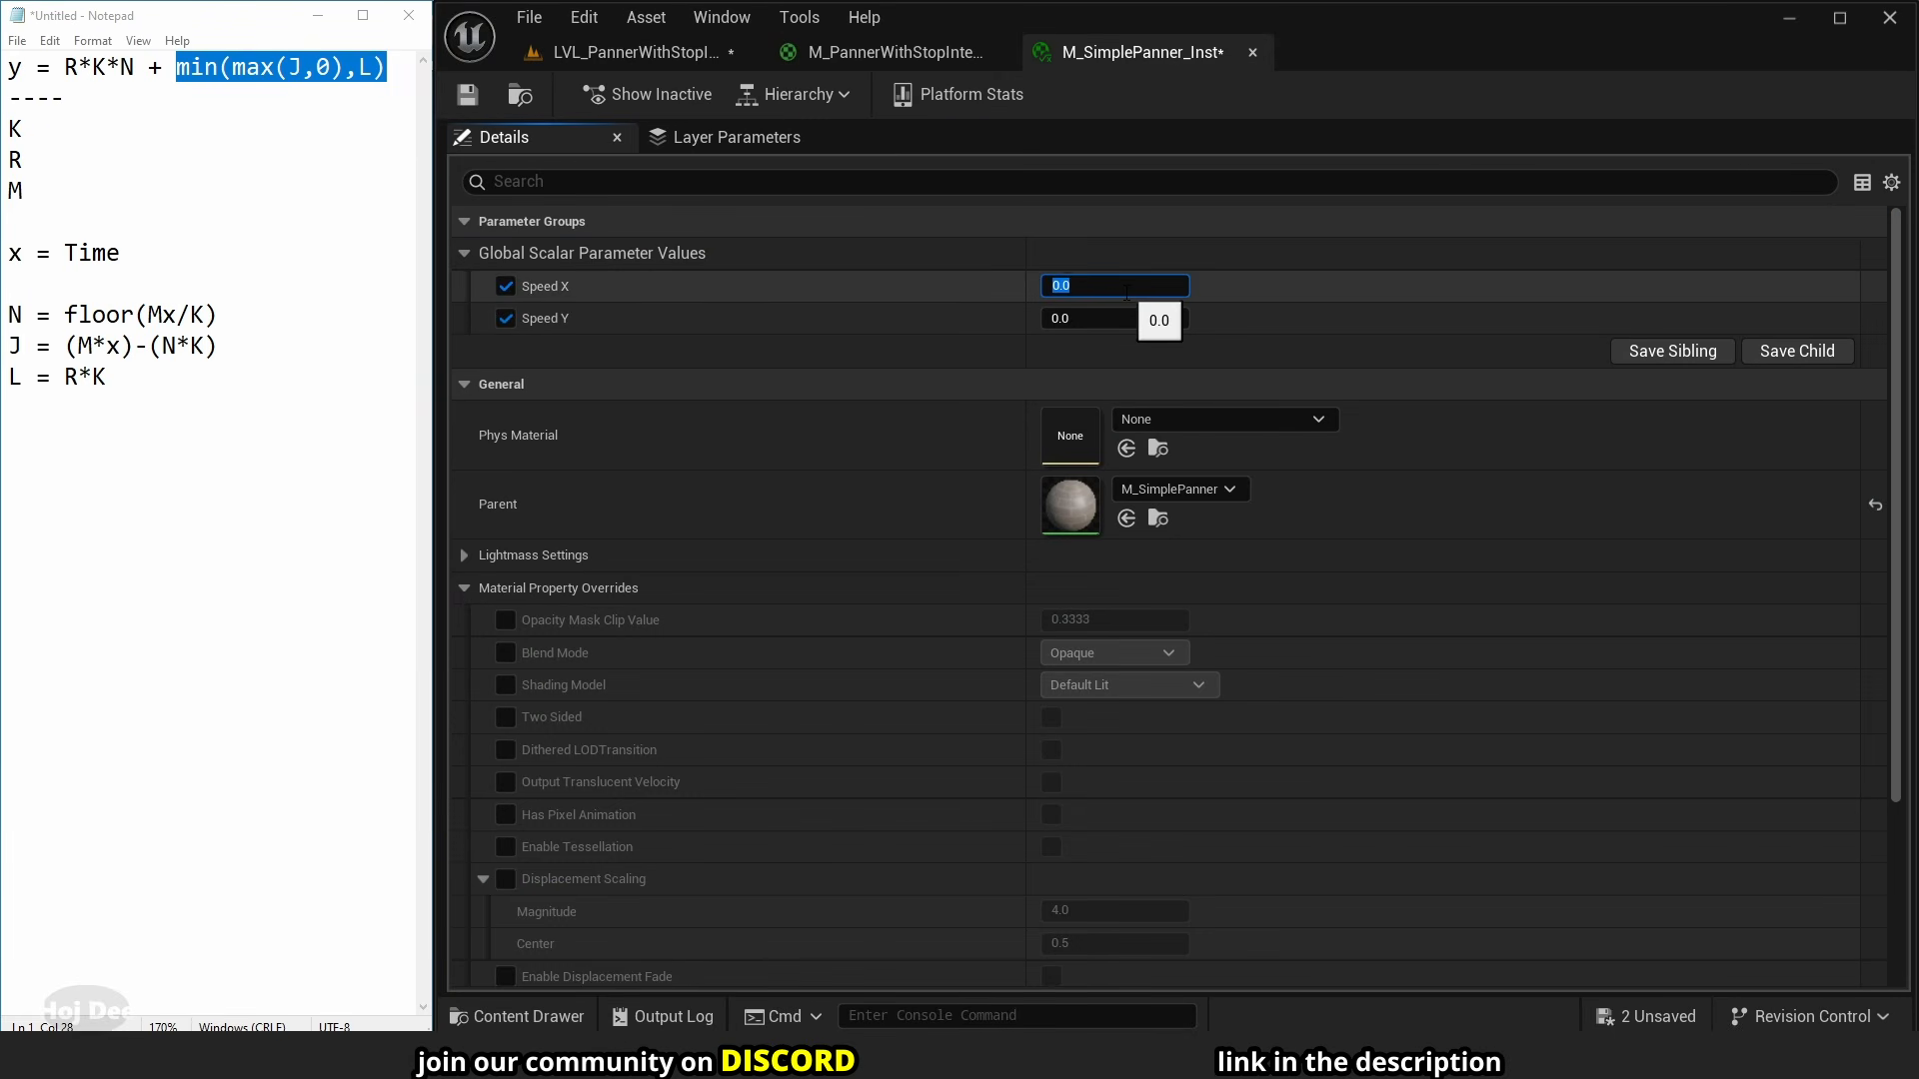
pyautogui.click(467, 95)
# - Return to the level, deselect the plane, and compare both planes up close in the Shader Complexity view mode
pyautogui.click(621, 56)
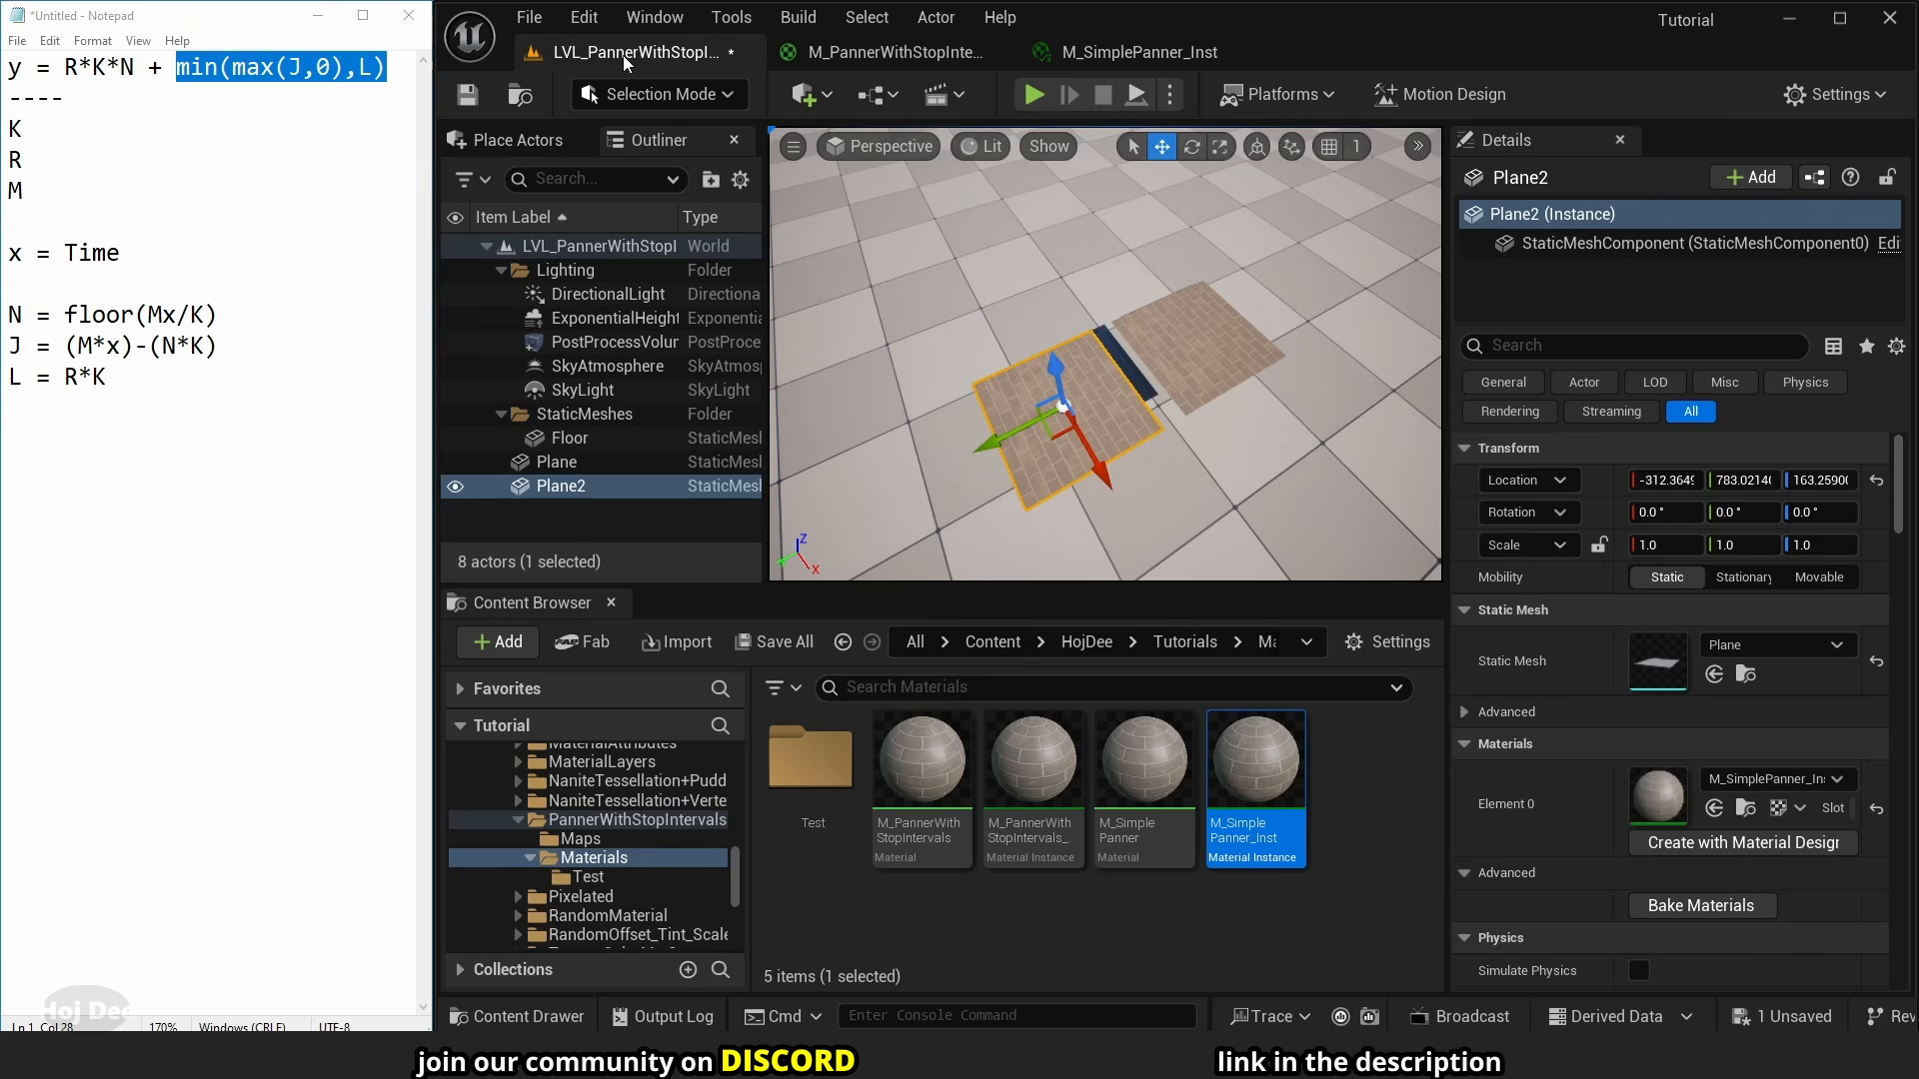
pyautogui.moveTo(1187, 386); pyautogui.dragTo(1180, 397, button='right')
pyautogui.press('Escape')
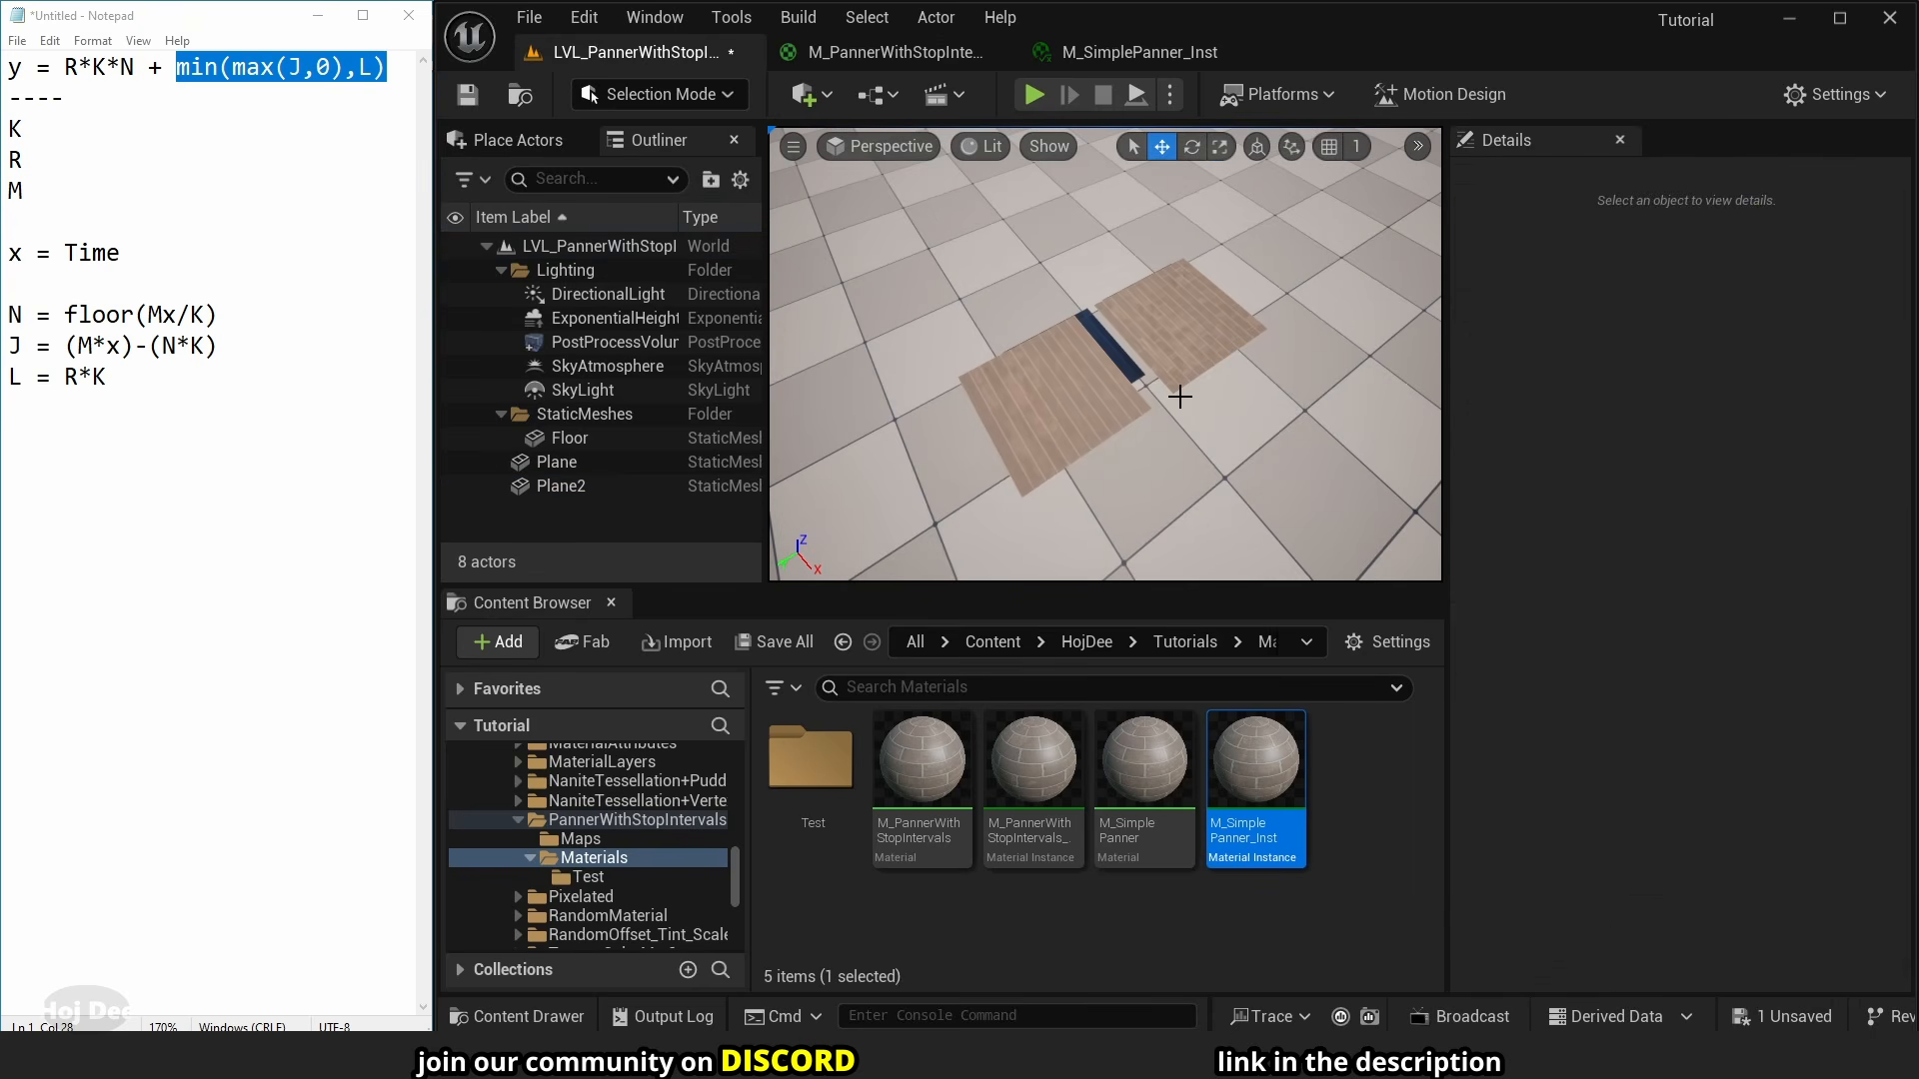
pyautogui.hotkey('alt', '8')
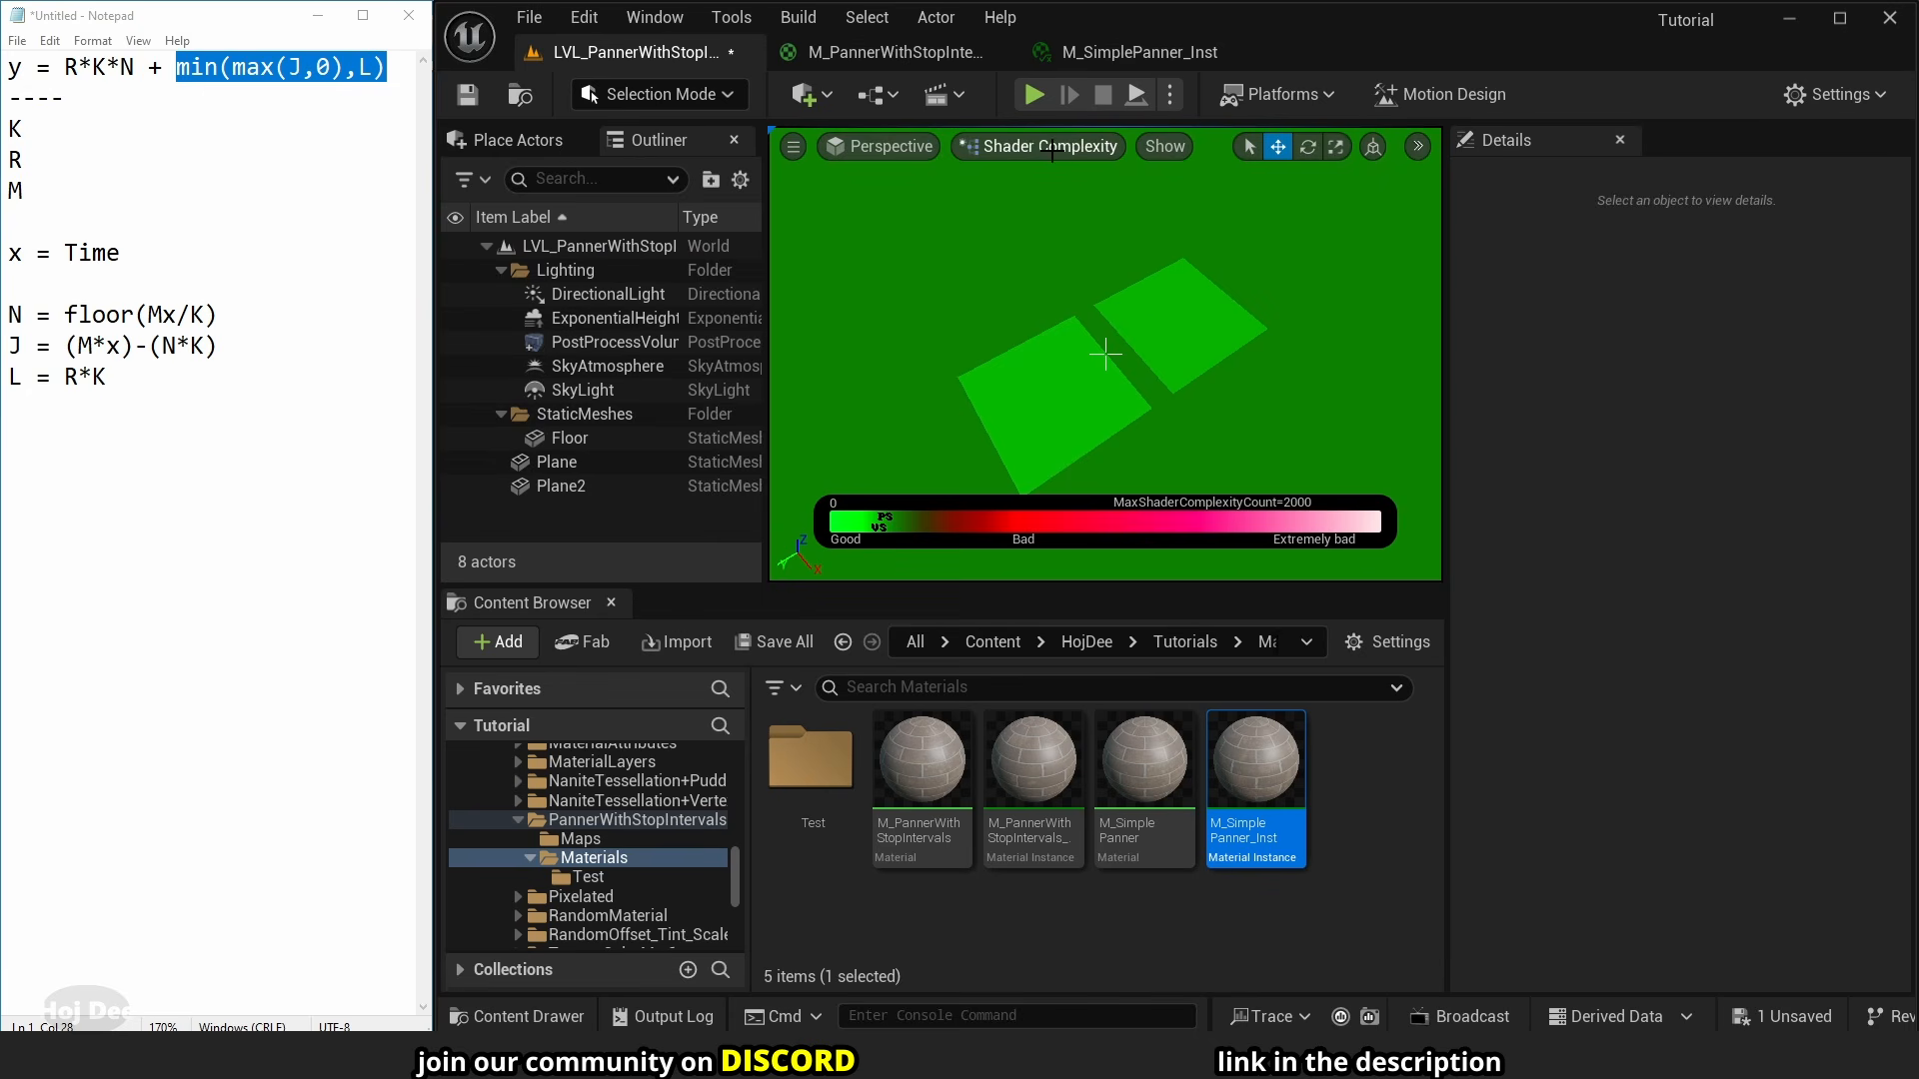
pyautogui.moveTo(1165, 316); pyautogui.dragTo(1139, 354, button='right')
pyautogui.press('d')
pyautogui.press('w')
pyautogui.press('s')
pyautogui.press('d')
pyautogui.press('w')
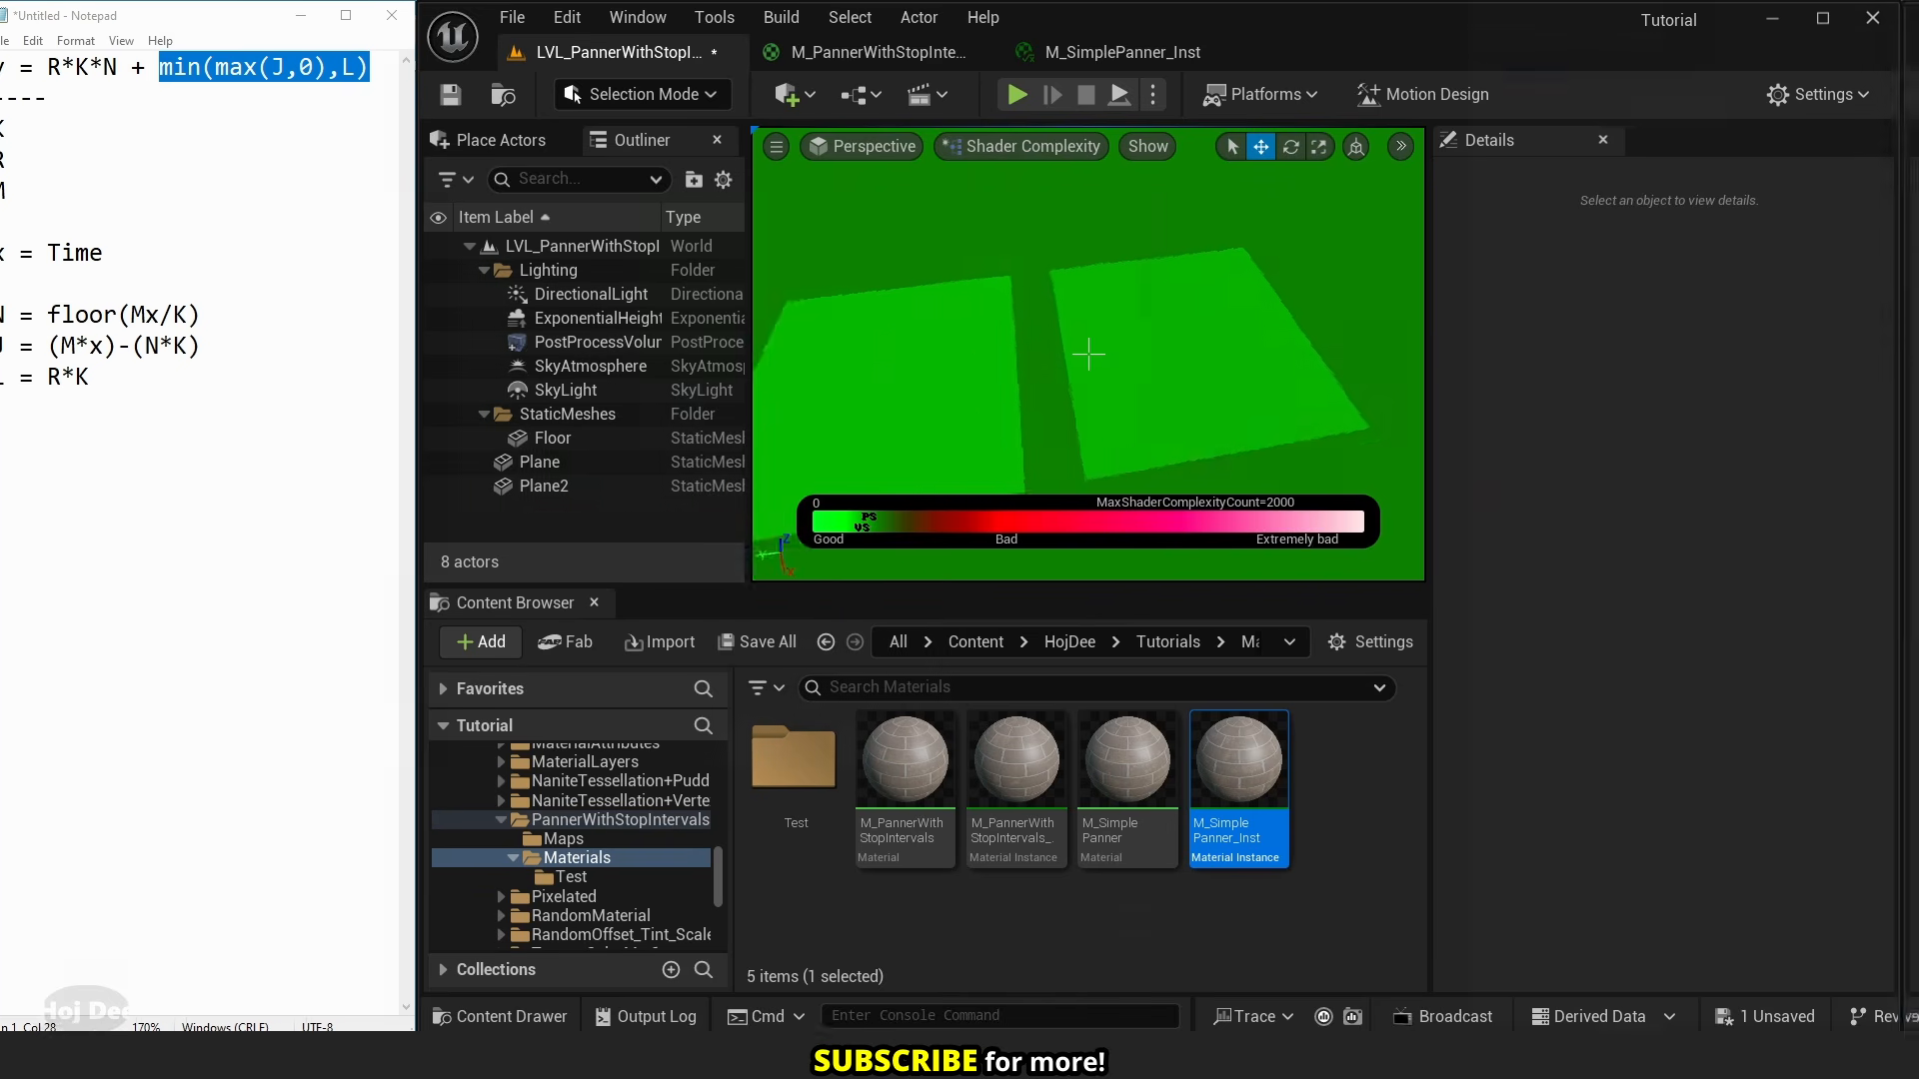
pyautogui.moveTo(1106, 354); pyautogui.dragTo(1107, 353, button='right')
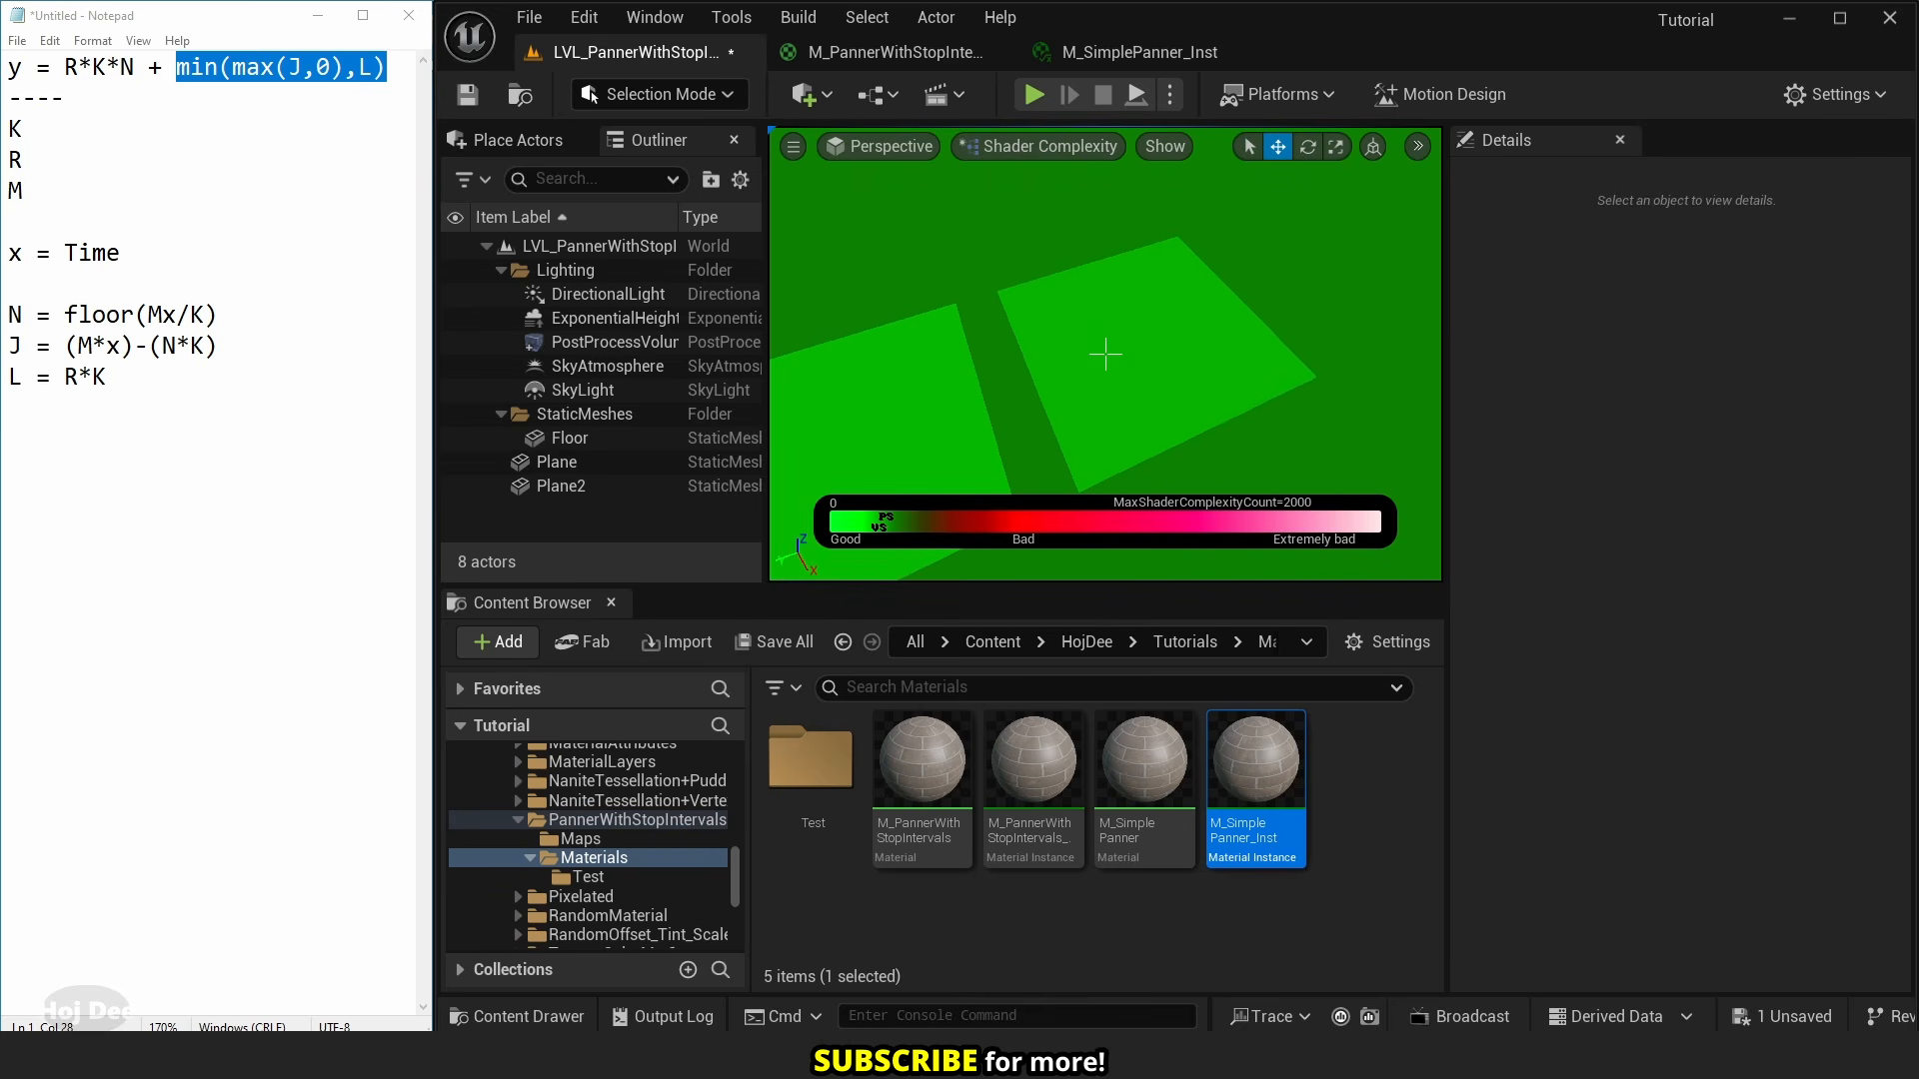